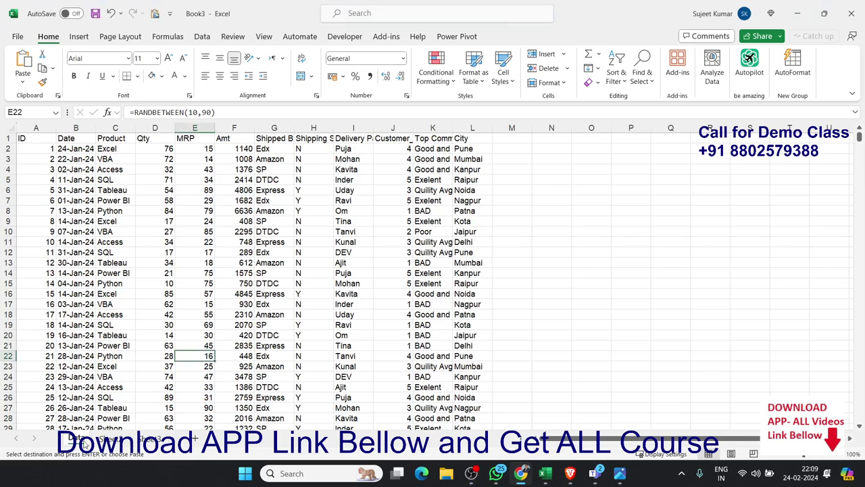
Rename Sheet2 to Support.
{"action": "left_click", "coordinate": [108, 440]}
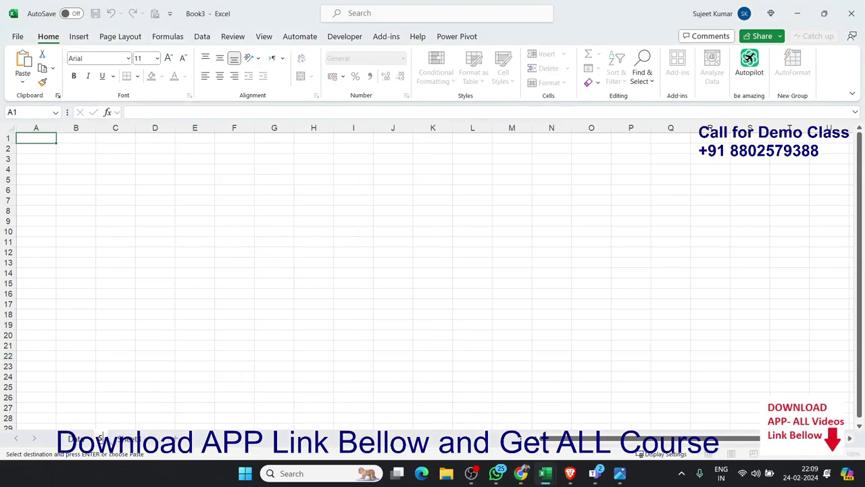
{"action": "type", "text": "r"}
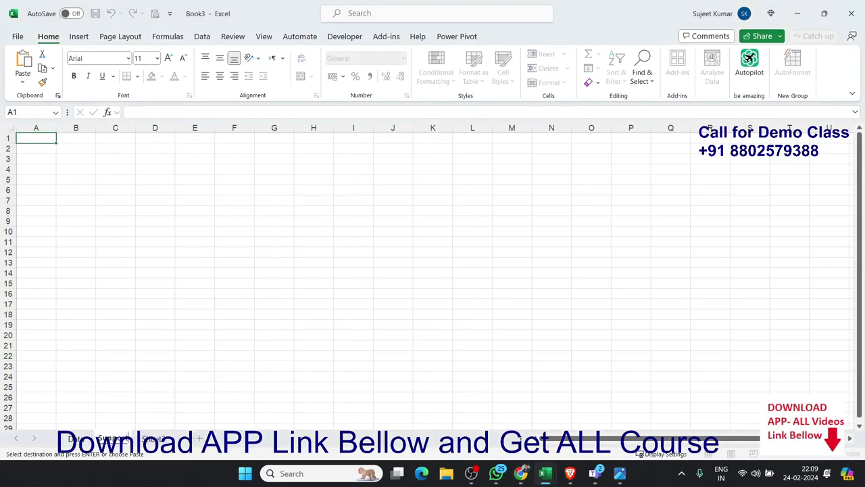
{"action": "left_click", "coordinate": [174, 367]}
Rename Sheet3 to Dashboard.
{"action": "left_click", "coordinate": [162, 440]}
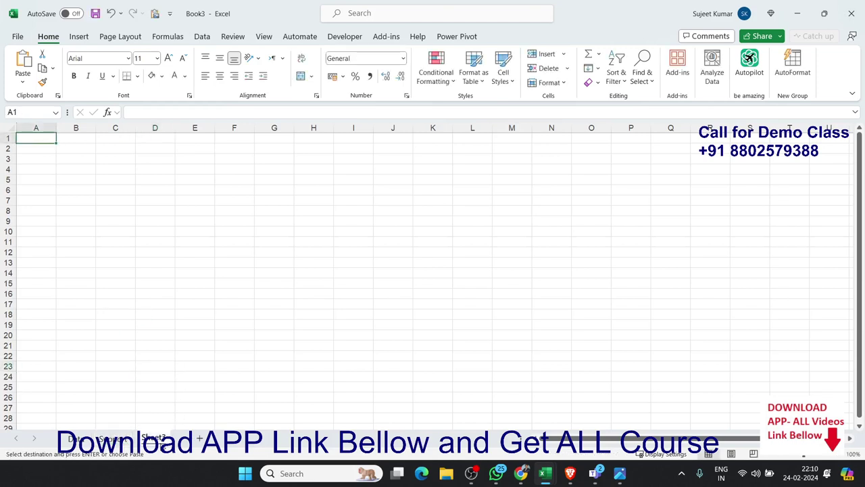
{"action": "double_click", "coordinate": [154, 439]}
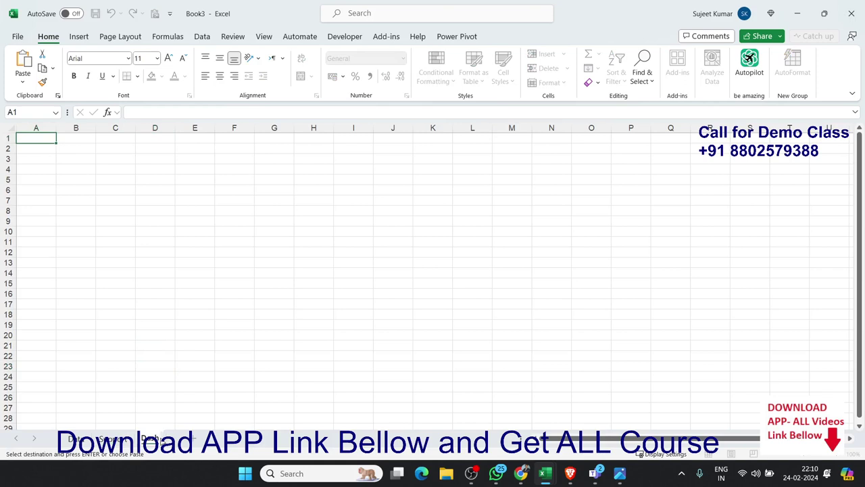
{"action": "type", "text": "board"}
{"action": "key", "text": "Return"}
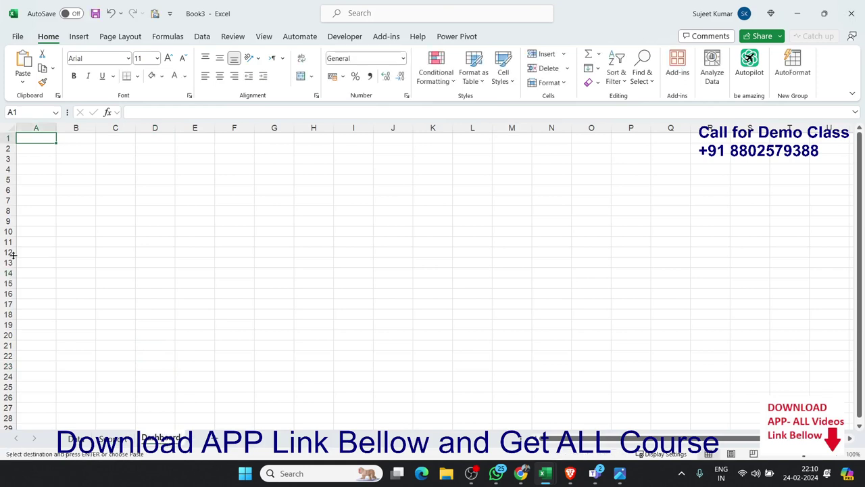
{"action": "left_click", "coordinate": [107, 202]}
{"action": "scroll", "coordinate": [135, 202], "scroll_direction": "down", "scroll_amount": 4}
{"action": "scroll", "coordinate": [135, 203], "scroll_direction": "up", "scroll_amount": 4}
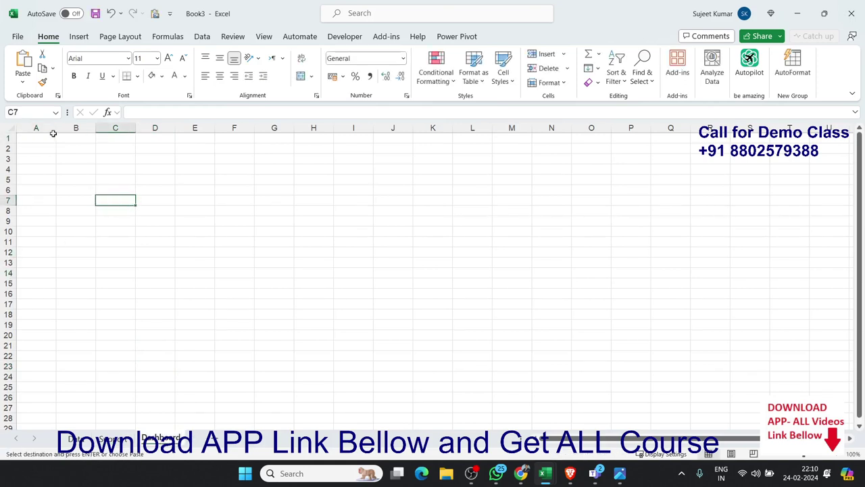
Select the entire visible Dashboard area and fill it light grey.
{"action": "left_click_drag", "start_coordinate": [52, 134], "coordinate": [520, 163]}
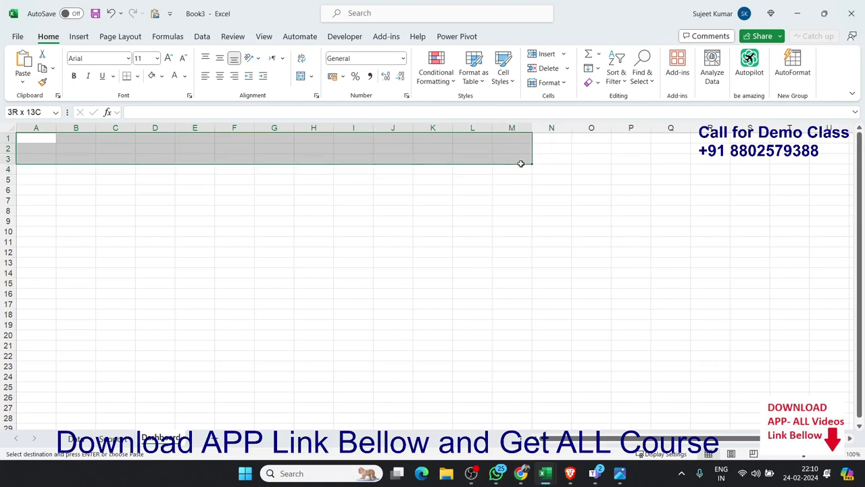
{"action": "left_click", "coordinate": [345, 36]}
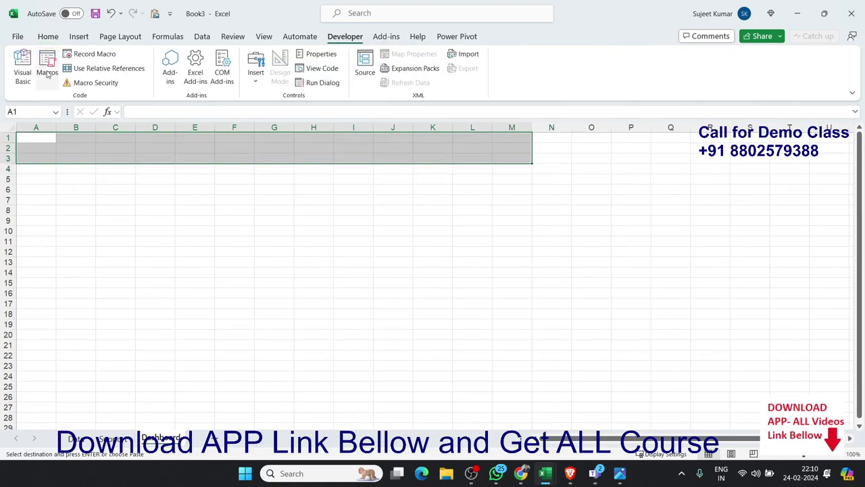
{"action": "left_click", "coordinate": [48, 35]}
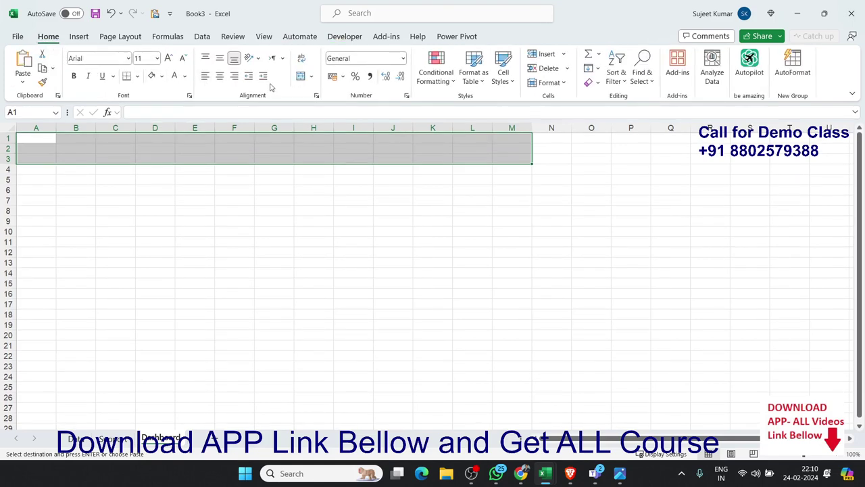
{"action": "left_click", "coordinate": [111, 157]}
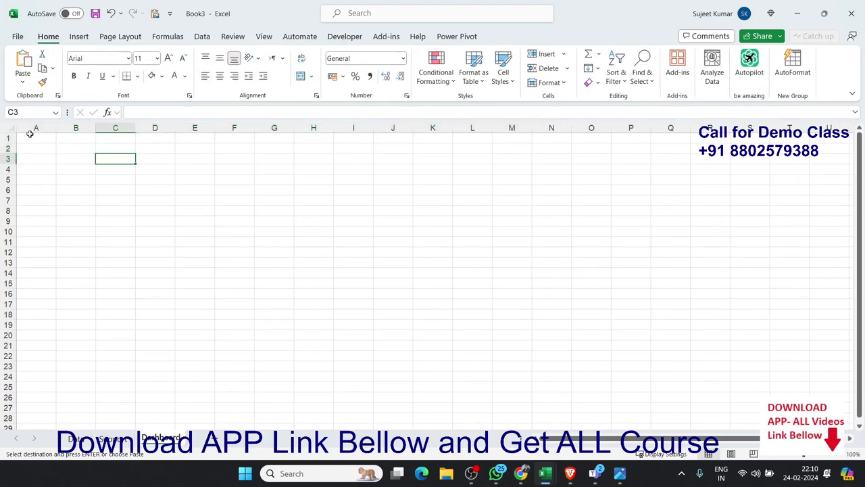
{"action": "left_click_drag", "start_coordinate": [30, 134], "coordinate": [433, 160]}
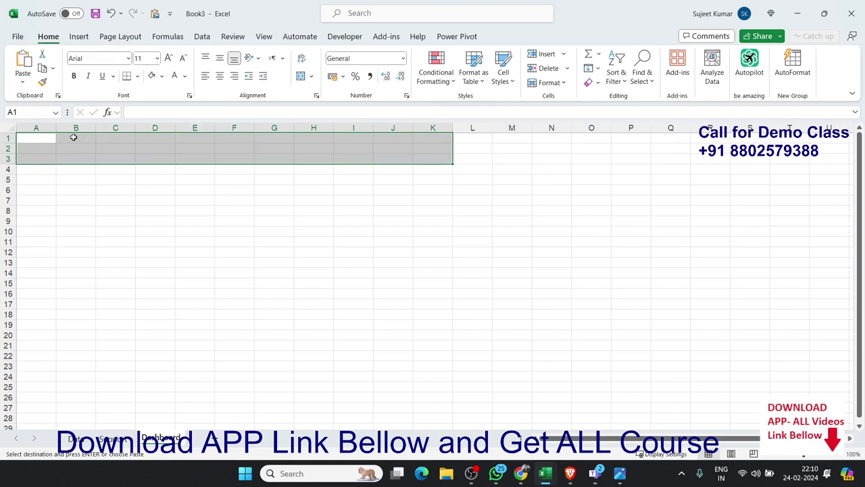
{"action": "left_click_drag", "start_coordinate": [46, 136], "coordinate": [839, 427]}
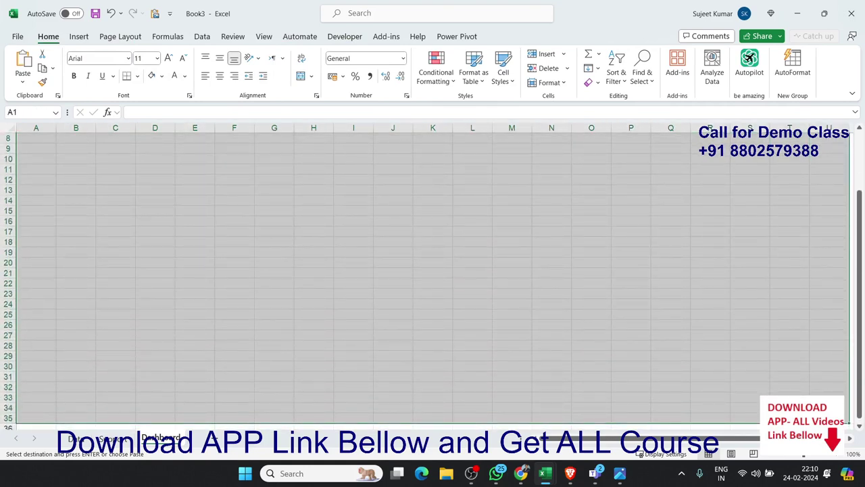
{"action": "left_click", "coordinate": [162, 77]}
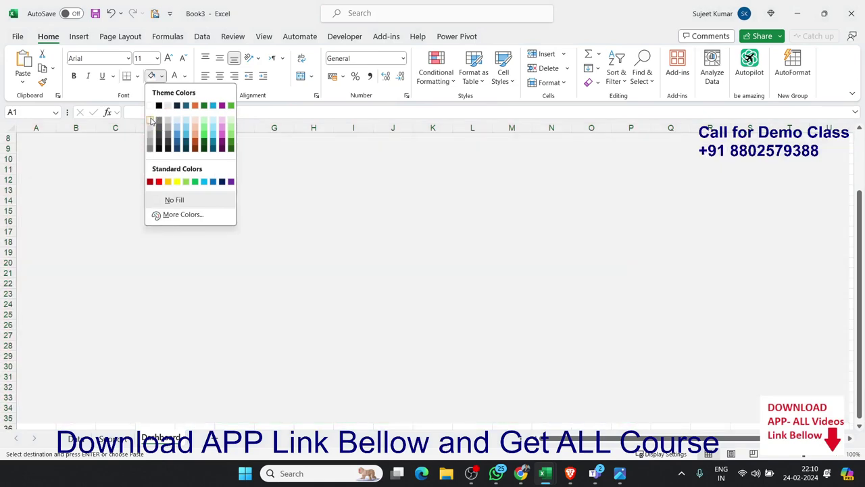
{"action": "left_click", "coordinate": [174, 199]}
{"action": "left_click", "coordinate": [64, 174]}
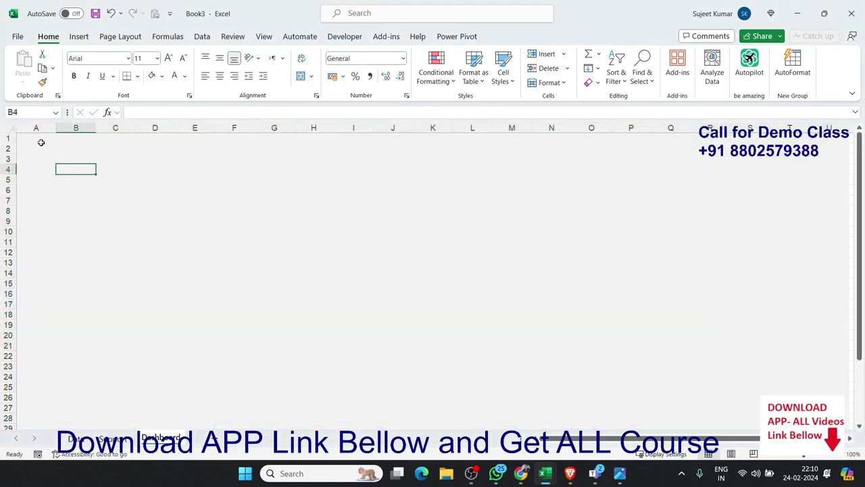
{"action": "left_click", "coordinate": [41, 141]}
{"action": "left_click", "coordinate": [73, 149]}
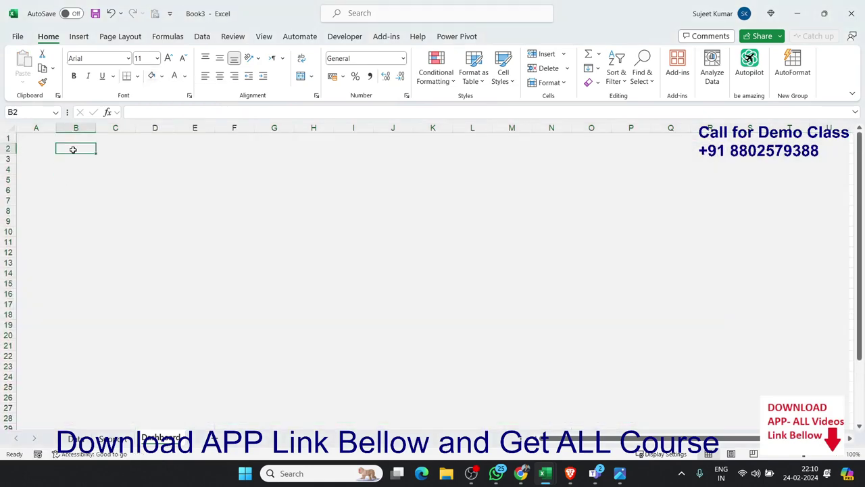
Merge B2:J4 into one cell containing the title 'Sales Report 2024'.
{"action": "mouse_move", "coordinate": [73, 149]}
{"action": "left_mouse_down"}
{"action": "mouse_move", "coordinate": [382, 150]}
{"action": "mouse_move", "coordinate": [440, 159]}
{"action": "mouse_move", "coordinate": [286, 179]}
{"action": "mouse_move", "coordinate": [384, 170]}
{"action": "left_mouse_up"}
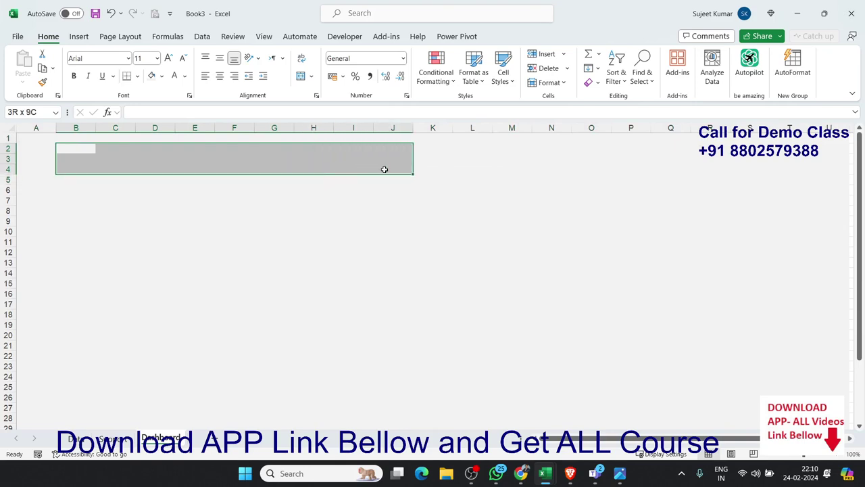
{"action": "left_click", "coordinate": [301, 76]}
{"action": "type", "text": "IP"}
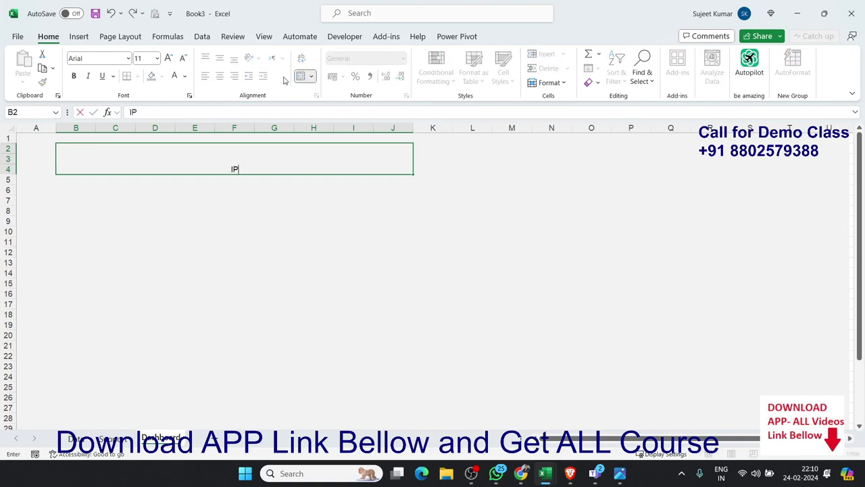
{"action": "type", "text": "www.iptindia.com"}
{"action": "key", "text": "F2"}
{"action": "key", "text": "shift+Home"}
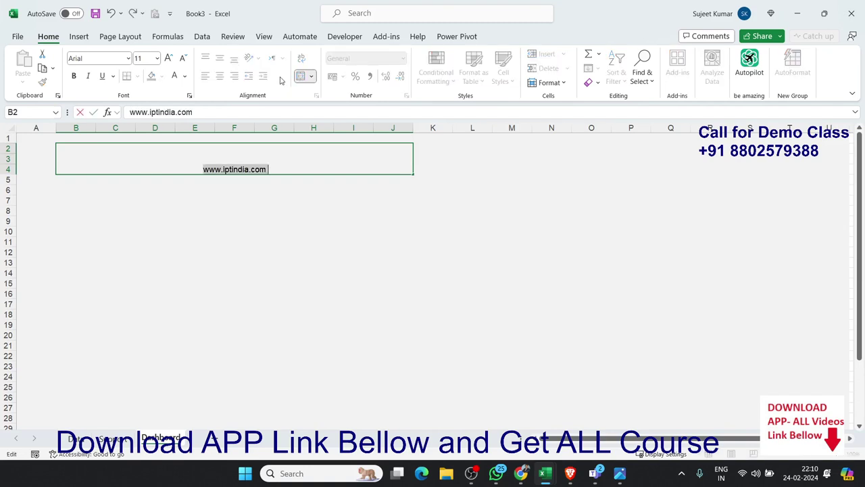
{"action": "type", "text": "Sales "}
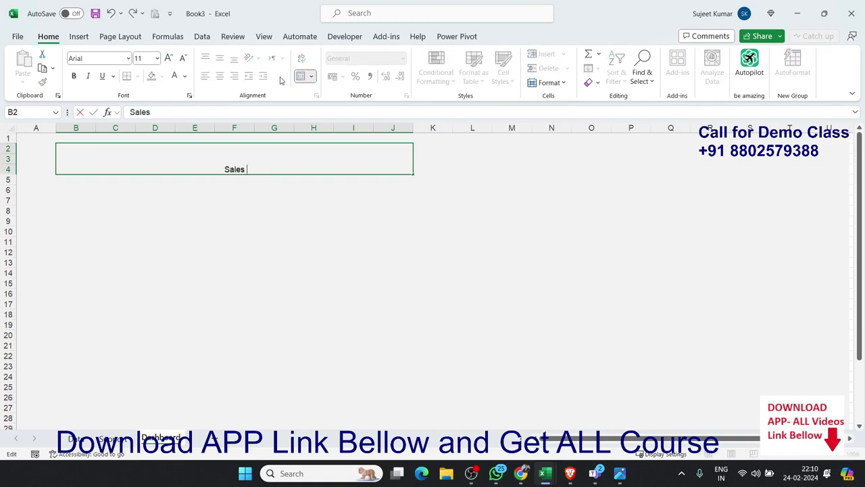
{"action": "type", "text": "Report 2"}
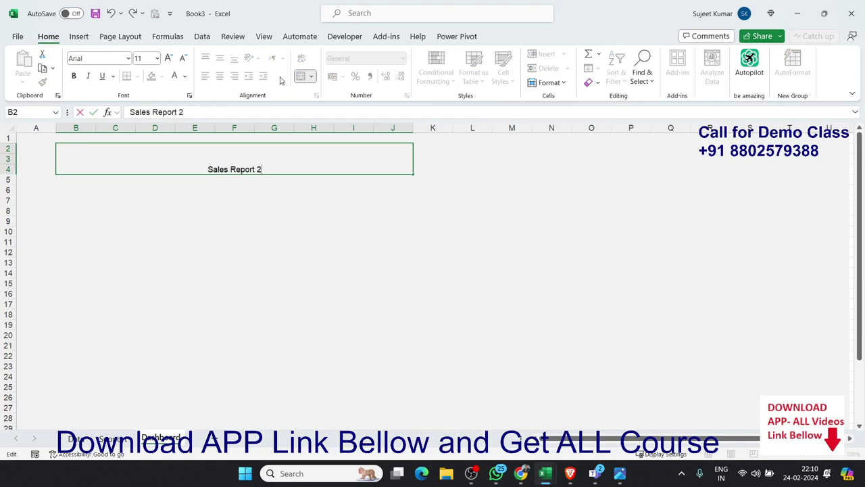
{"action": "type", "text": "024"}
{"action": "key", "text": "Return"}
{"action": "key", "text": "Up"}
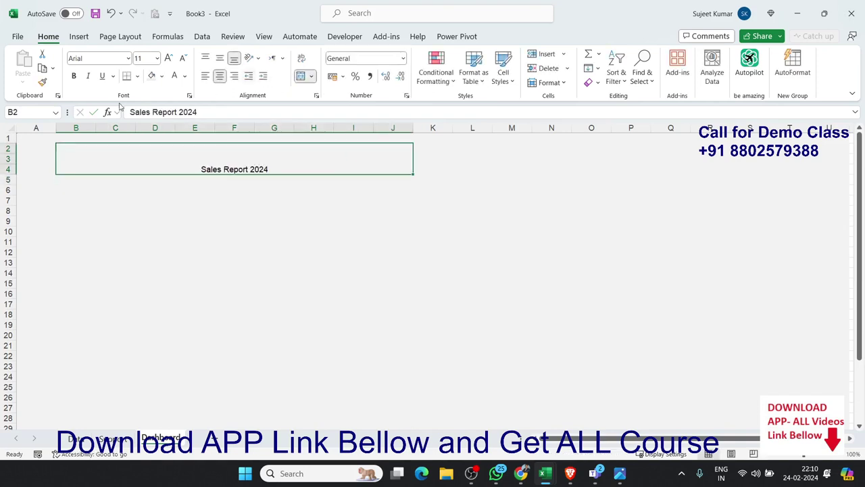
Give the title a white fill, left alignment and a larger font size.
{"action": "left_click", "coordinate": [162, 77]}
{"action": "left_click", "coordinate": [152, 103]}
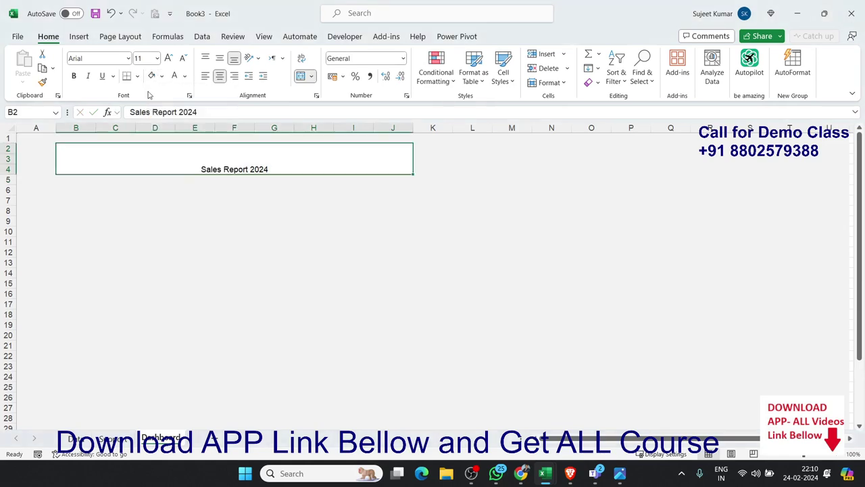
{"action": "left_click", "coordinate": [204, 76]}
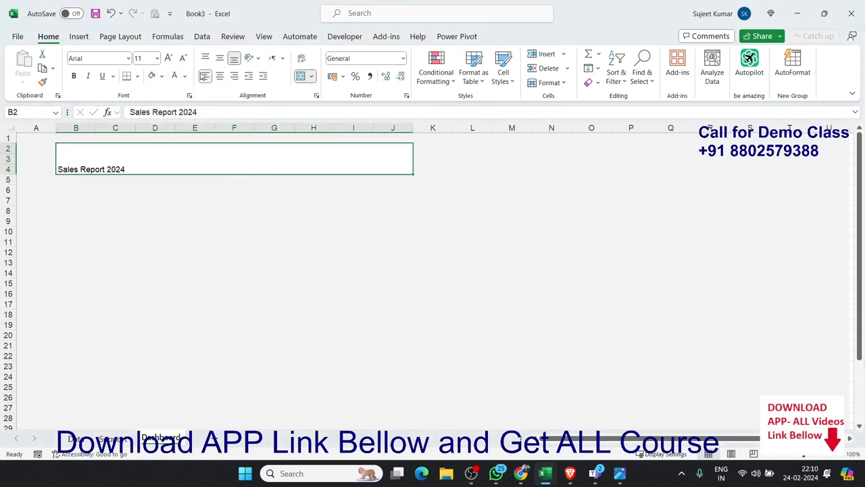
{"action": "double_click", "coordinate": [168, 58]}
{"action": "double_click", "coordinate": [168, 58]}
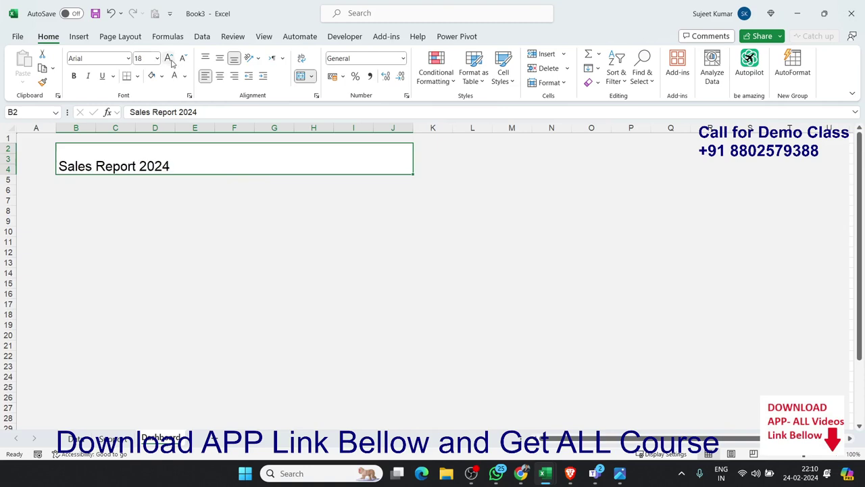
{"action": "triple_click", "coordinate": [168, 58]}
{"action": "double_click", "coordinate": [169, 59]}
{"action": "triple_click", "coordinate": [169, 58]}
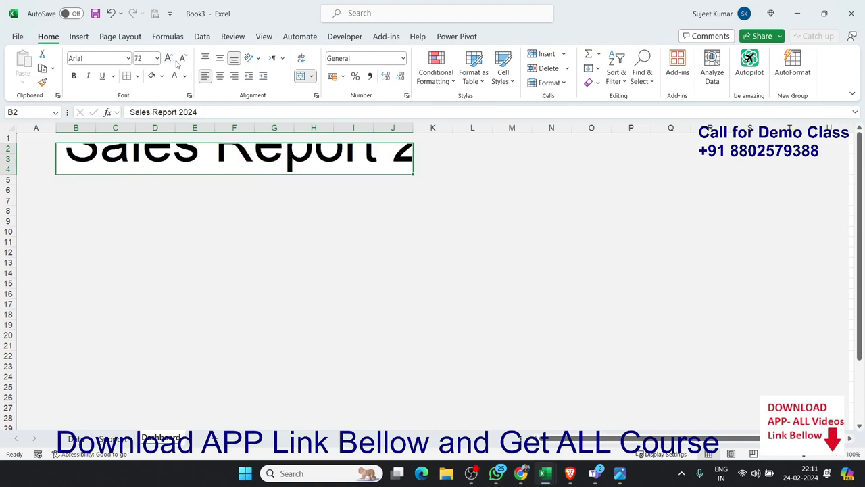
{"action": "left_click", "coordinate": [180, 61]}
{"action": "left_click", "coordinate": [180, 62]}
{"action": "left_click", "coordinate": [426, 138]}
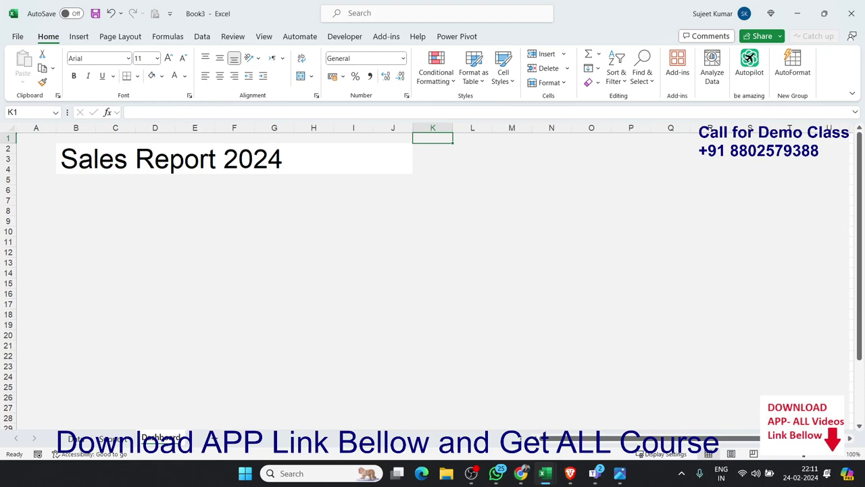
Paste the IPT Excel School logo from the browser and shrink it into columns P–R.
{"action": "key", "text": "alt+Tab"}
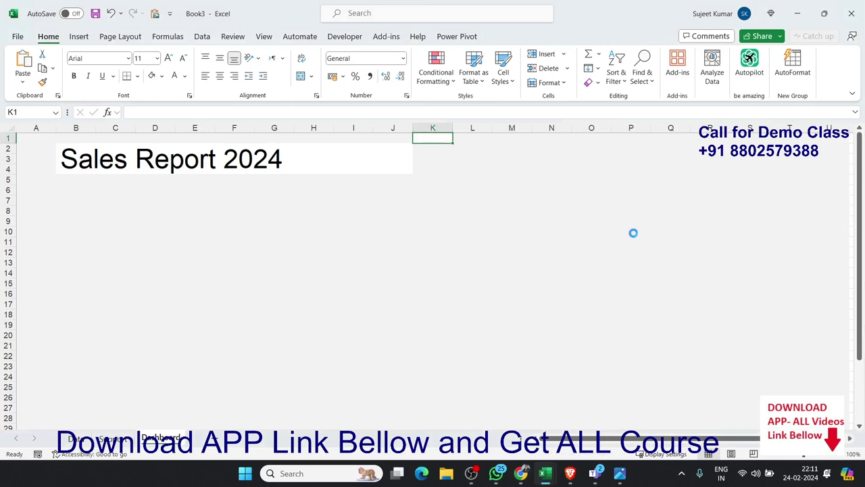
{"action": "key", "text": "ctrl+v"}
{"action": "mouse_move", "coordinate": [449, 191]}
{"action": "left_mouse_down"}
{"action": "mouse_move", "coordinate": [541, 193]}
{"action": "mouse_move", "coordinate": [602, 181]}
{"action": "left_mouse_up"}
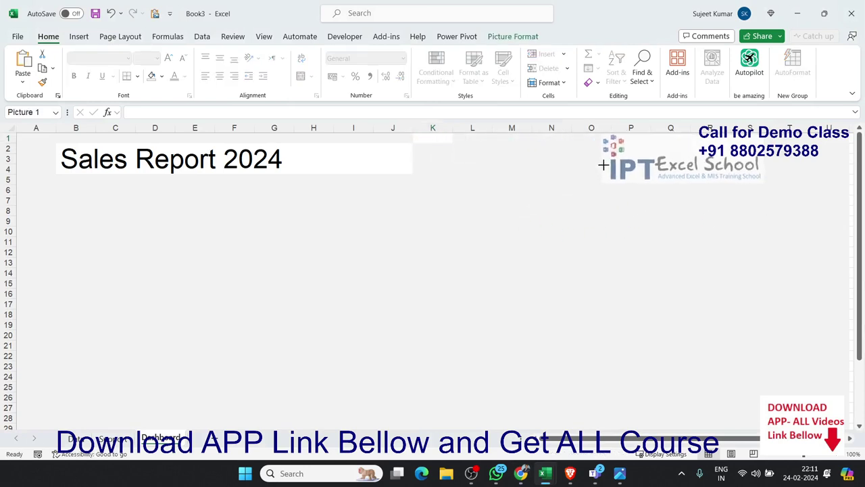
{"action": "left_click_drag", "start_coordinate": [663, 165], "coordinate": [684, 169]}
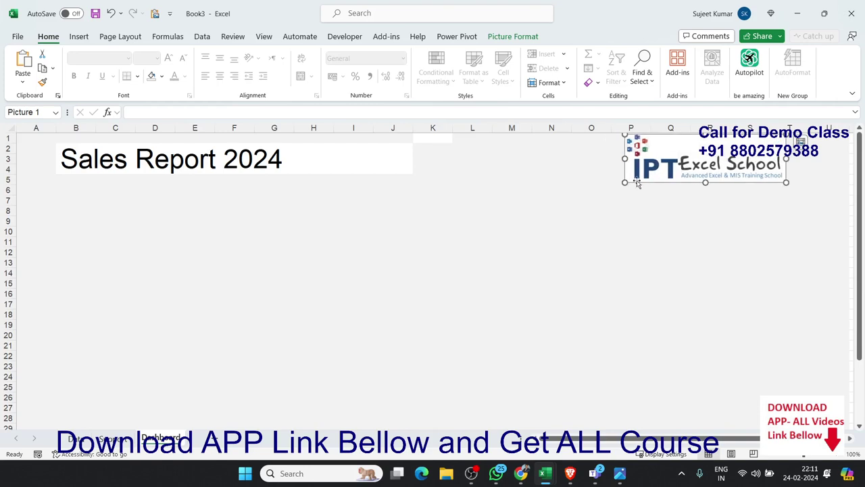
{"action": "left_click_drag", "start_coordinate": [621, 181], "coordinate": [628, 178]}
{"action": "left_click", "coordinate": [591, 189]}
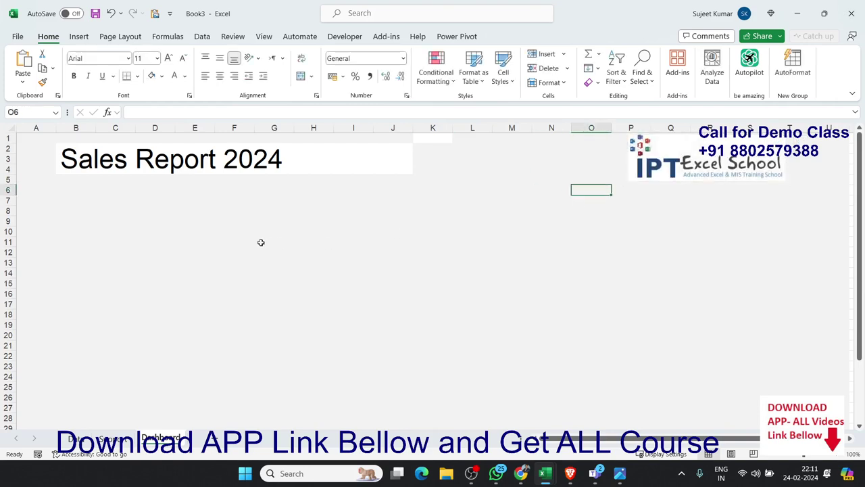
Fill row 5 across the dashboard with light blue and start shortening its height.
{"action": "left_click_drag", "start_coordinate": [14, 181], "coordinate": [12, 179]}
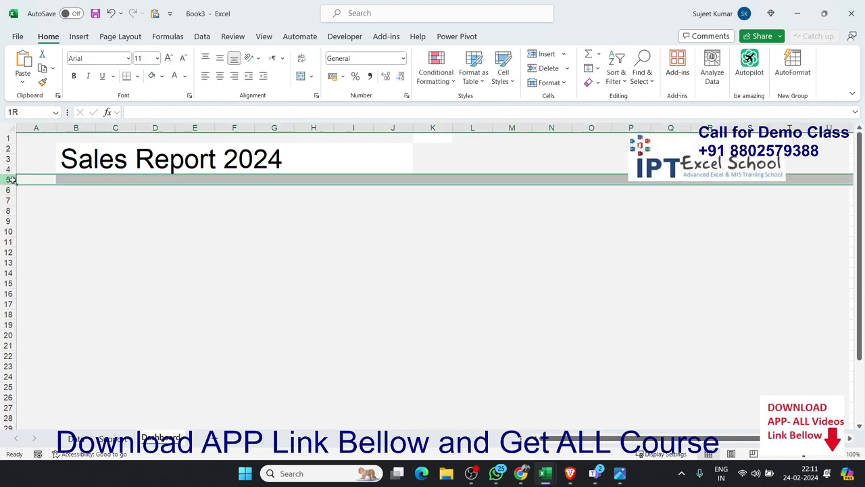
{"action": "left_click", "coordinate": [35, 199]}
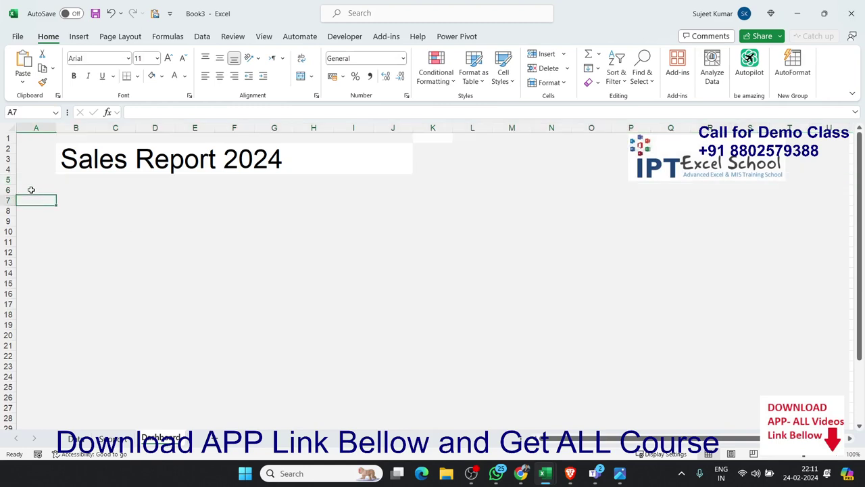
{"action": "left_click", "coordinate": [13, 180]}
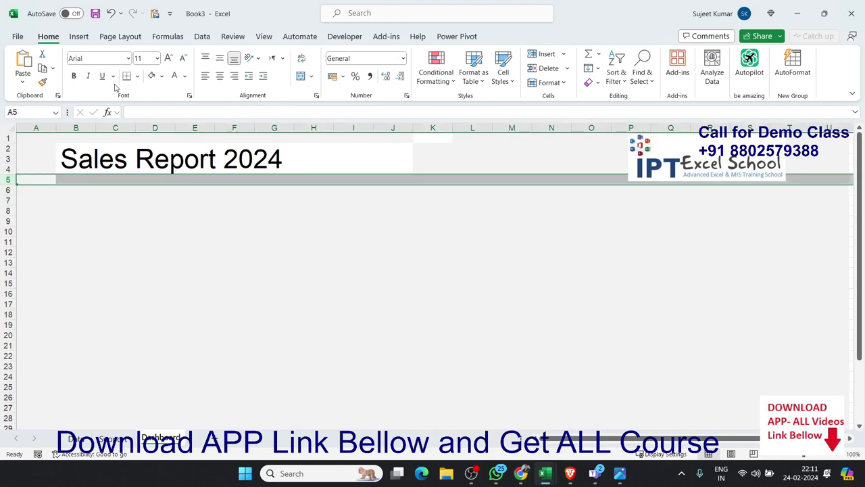
{"action": "left_click", "coordinate": [162, 76]}
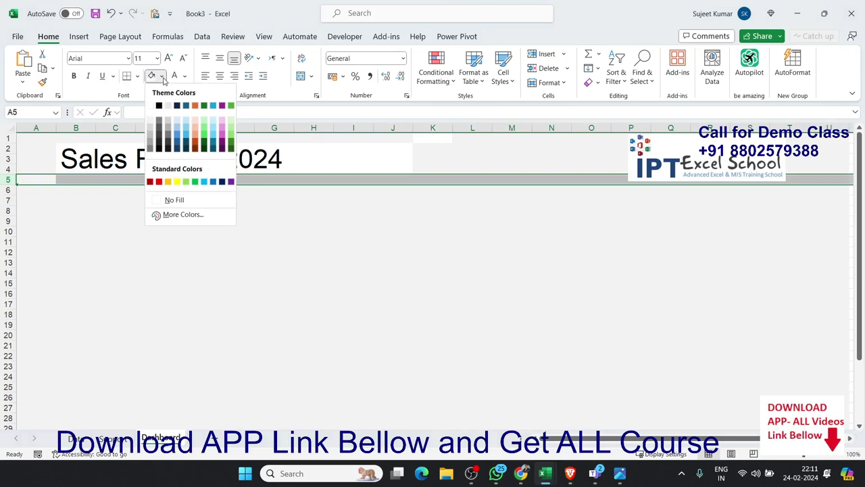
{"action": "left_click", "coordinate": [68, 226]}
{"action": "left_click_drag", "start_coordinate": [33, 179], "coordinate": [826, 180]}
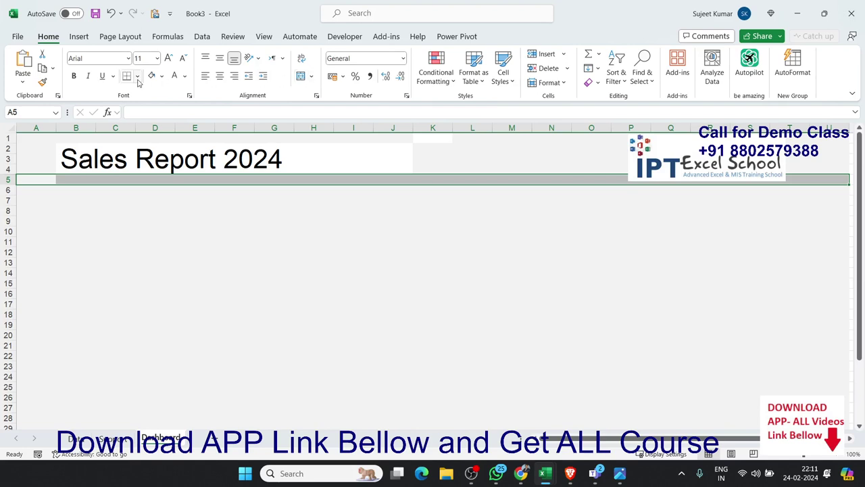
{"action": "left_click", "coordinate": [162, 80]}
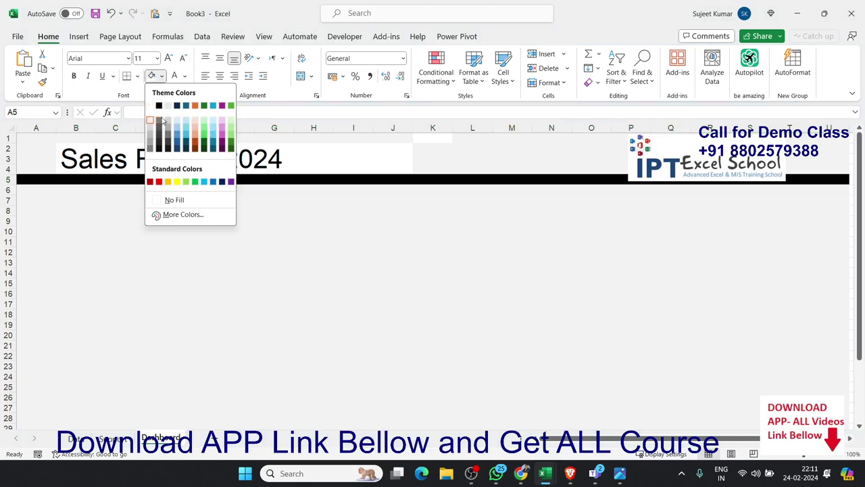
{"action": "left_click", "coordinate": [185, 122]}
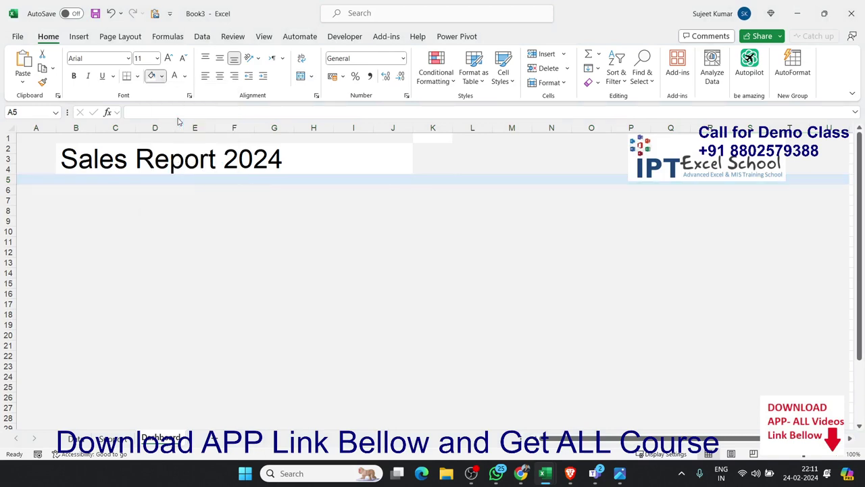
{"action": "left_click", "coordinate": [115, 190]}
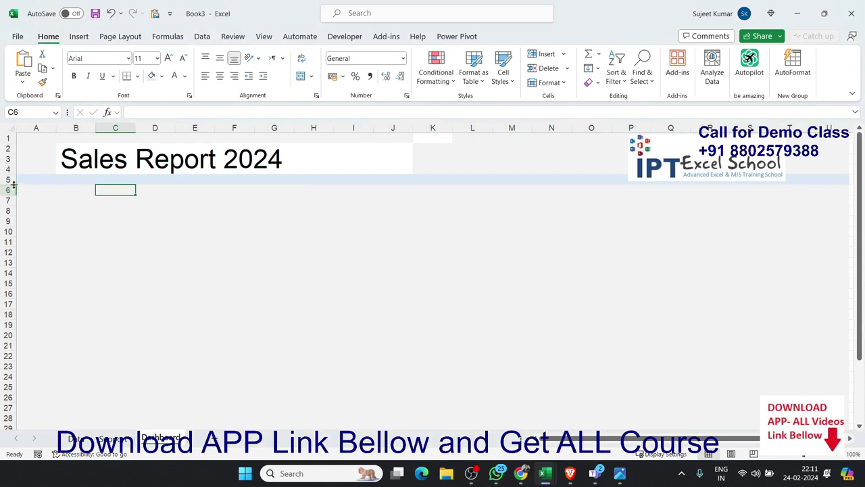
{"action": "left_click_drag", "start_coordinate": [14, 185], "coordinate": [15, 179]}
Stretch the IPT Excel School logo wider to span roughly columns P to T.
{"action": "left_click", "coordinate": [274, 259]}
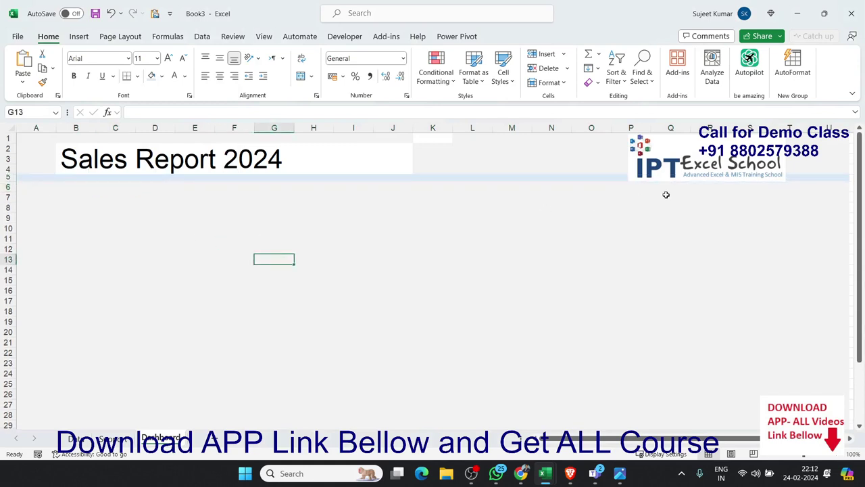
{"action": "left_click", "coordinate": [818, 169]}
{"action": "left_click", "coordinate": [784, 155]}
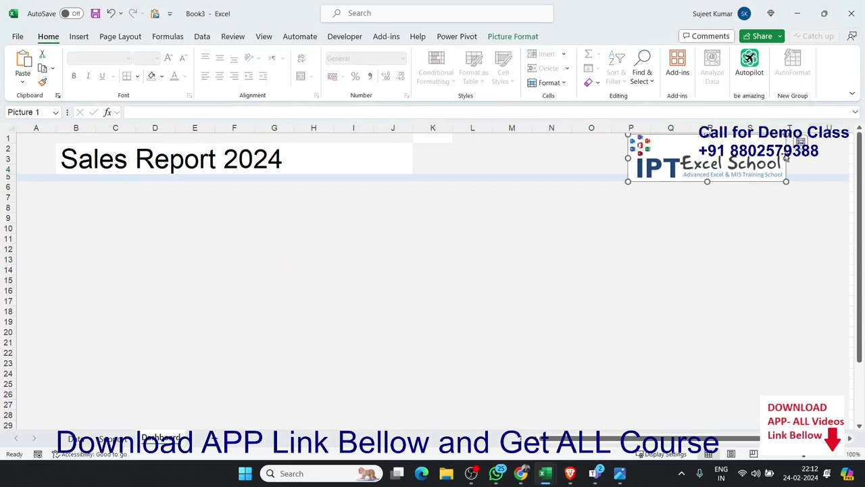
{"action": "left_click_drag", "start_coordinate": [786, 157], "coordinate": [837, 158]}
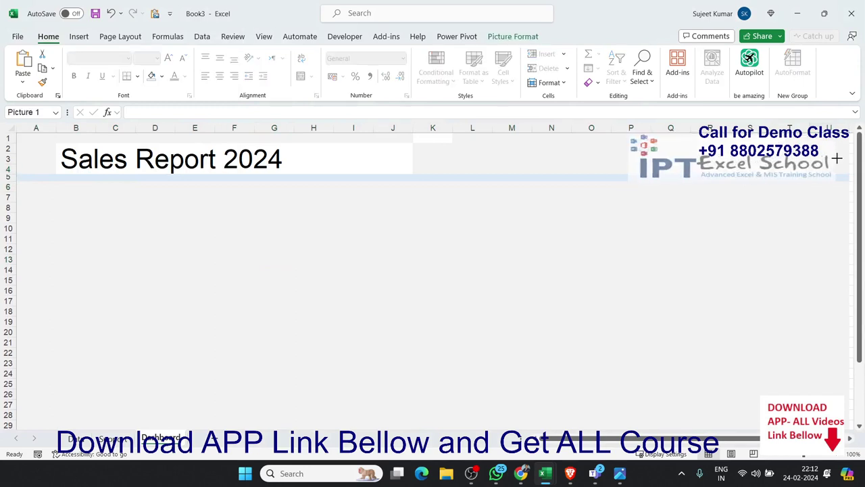
{"action": "left_click", "coordinate": [679, 237]}
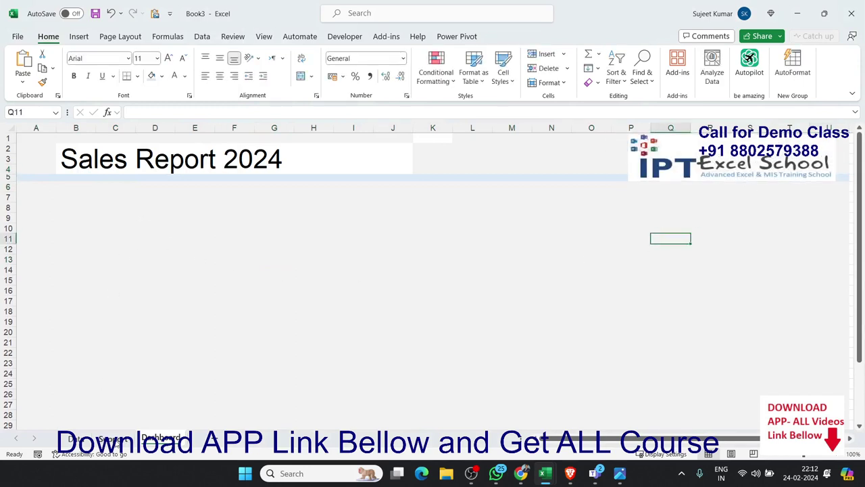
Check the Data and Support sheets, then select B6:E7 on the Dashboard.
{"action": "left_click", "coordinate": [69, 444]}
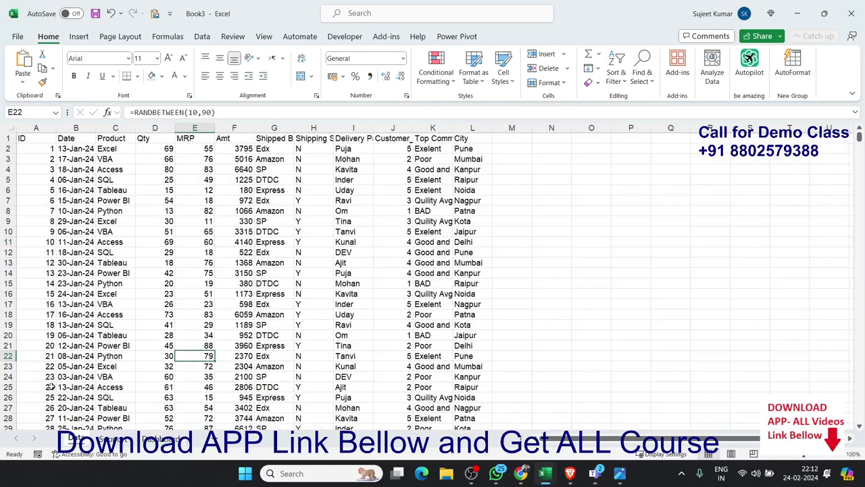
{"action": "left_click", "coordinate": [113, 440]}
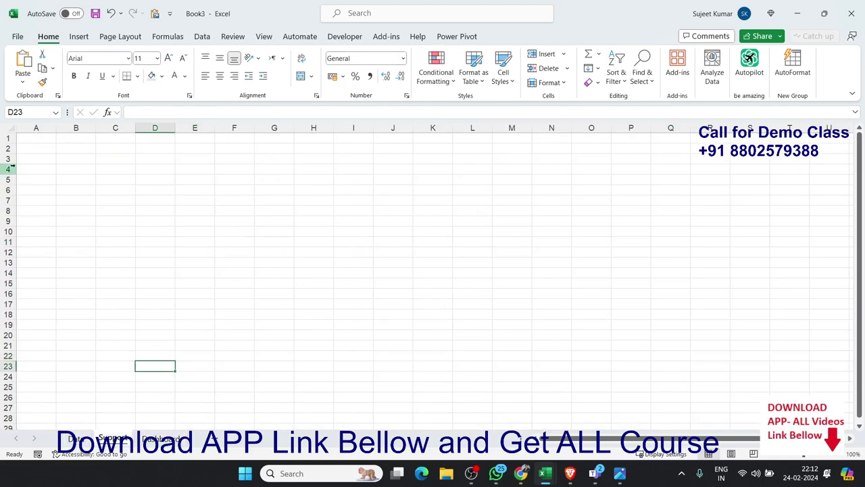
{"action": "left_click", "coordinate": [31, 138]}
{"action": "left_click", "coordinate": [159, 438]}
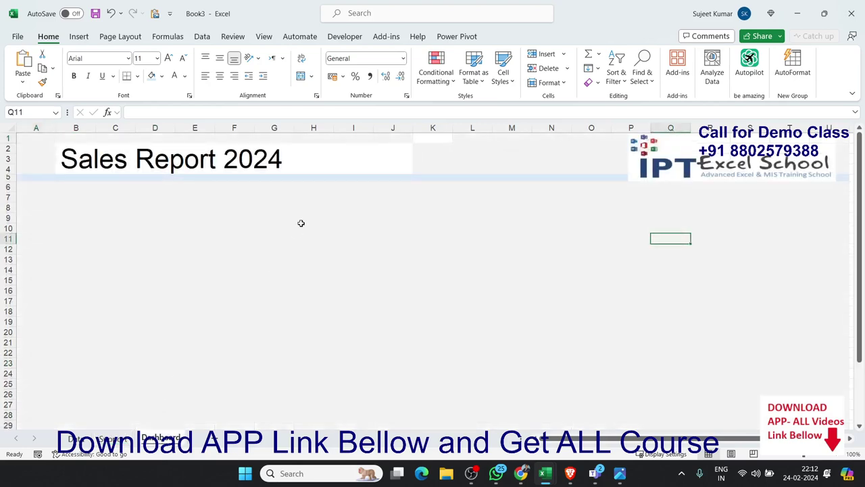
{"action": "left_click", "coordinate": [301, 208]}
{"action": "left_click", "coordinate": [298, 150]}
{"action": "left_click", "coordinate": [119, 196]}
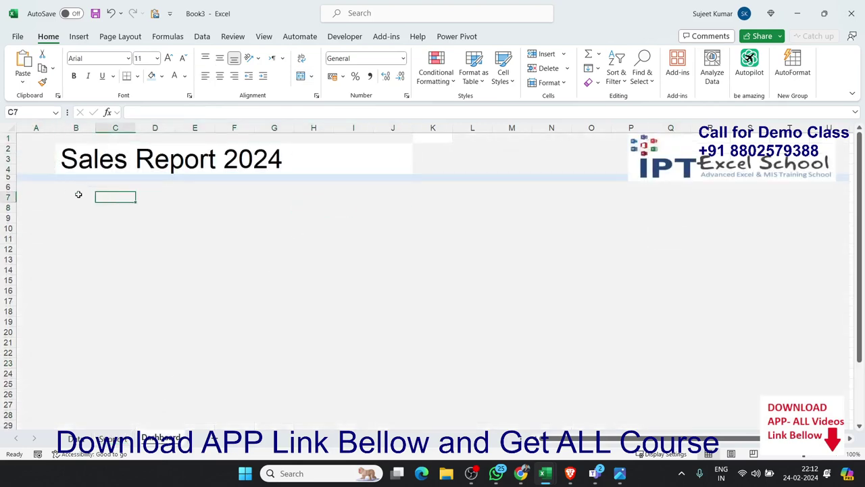
{"action": "left_click_drag", "start_coordinate": [63, 188], "coordinate": [239, 198]}
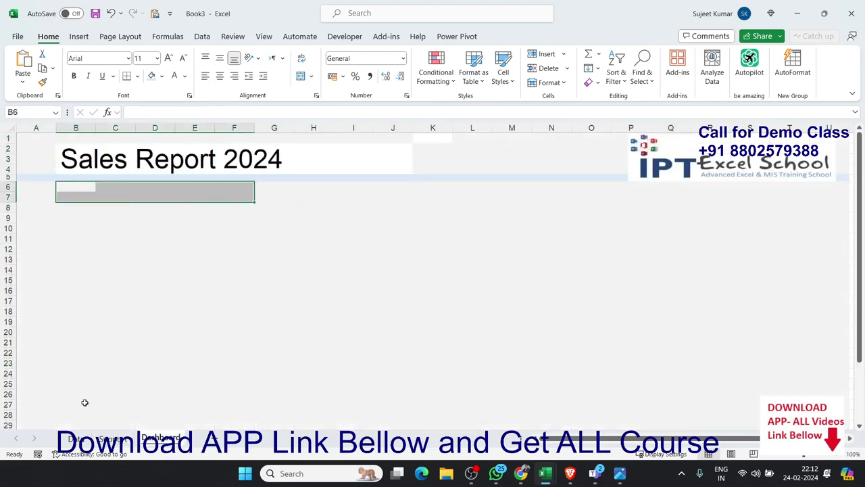
{"action": "left_click", "coordinate": [80, 440]}
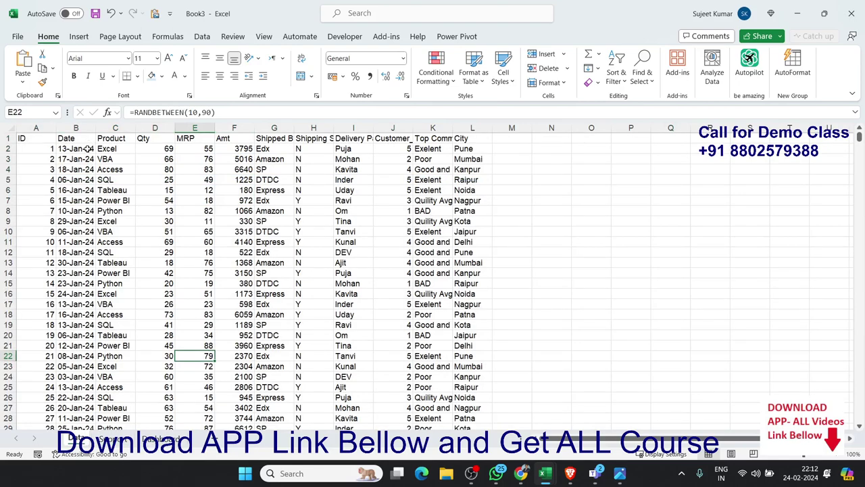
{"action": "left_click", "coordinate": [88, 149]}
{"action": "left_click", "coordinate": [89, 194]}
{"action": "scroll", "coordinate": [88, 229], "scroll_direction": "down", "scroll_amount": 8}
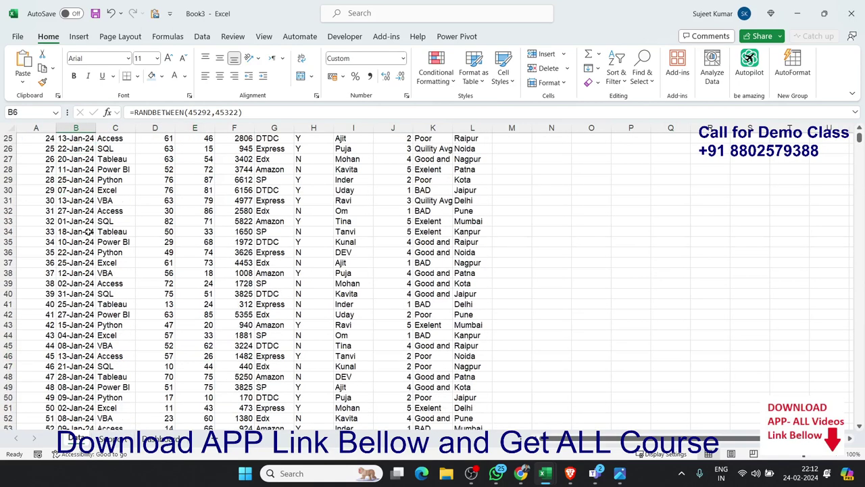
{"action": "scroll", "coordinate": [89, 232], "scroll_direction": "up", "scroll_amount": 8}
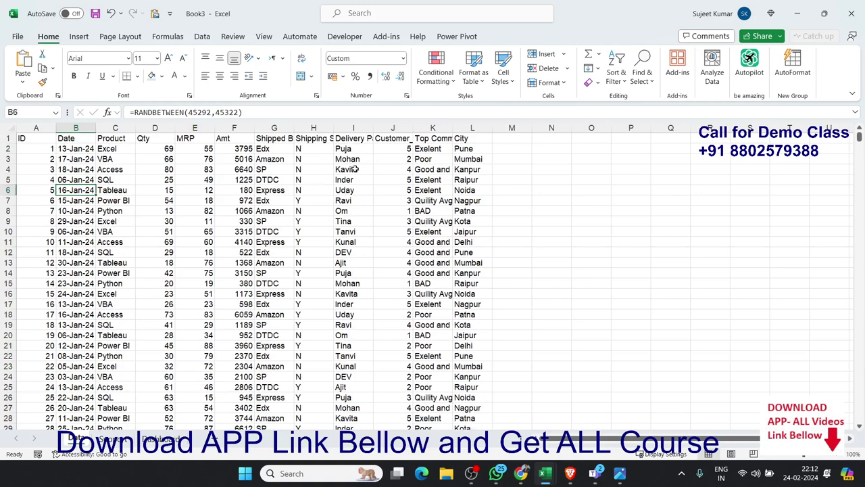
{"action": "left_click", "coordinate": [115, 159]}
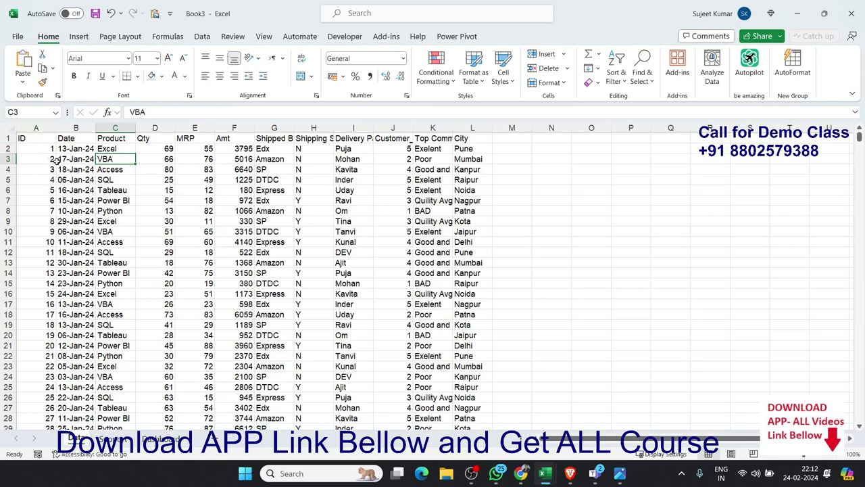
{"action": "left_click", "coordinate": [87, 149]}
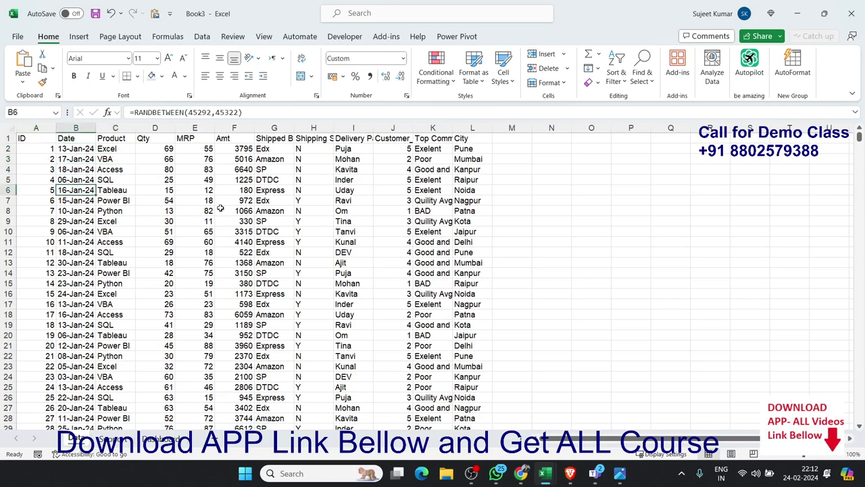
{"action": "left_click", "coordinate": [133, 170]}
{"action": "left_click", "coordinate": [184, 190]}
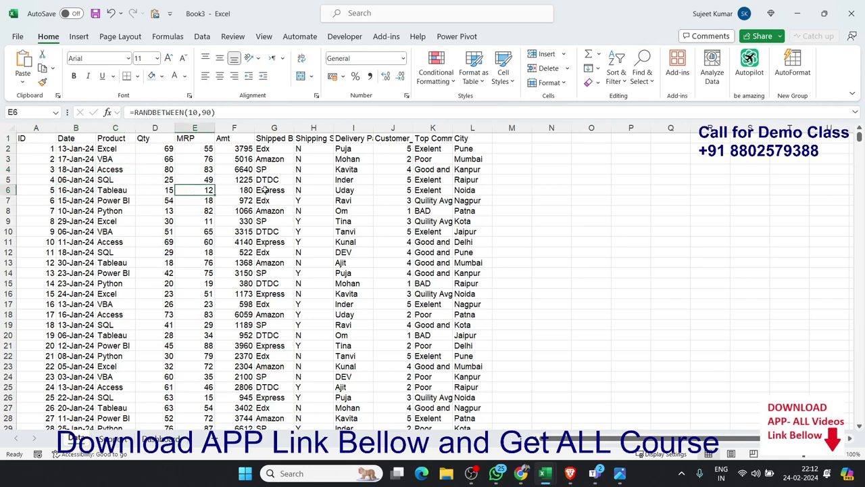
{"action": "left_click", "coordinate": [274, 139]}
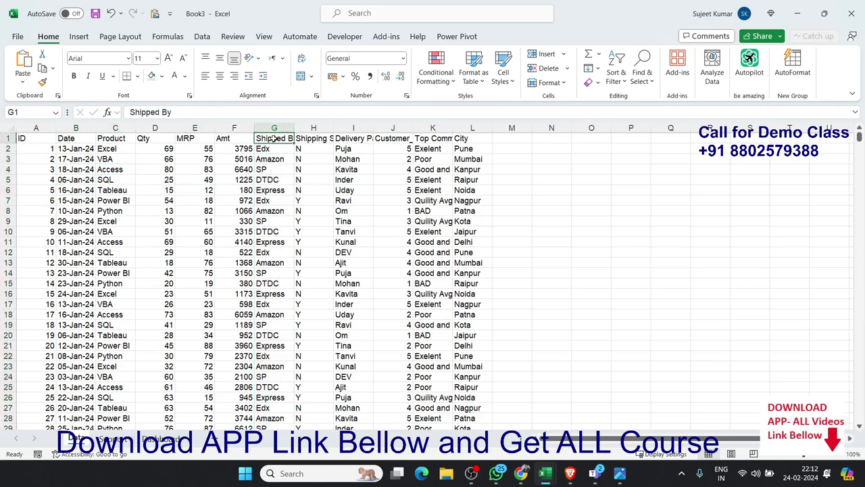
{"action": "left_click_drag", "start_coordinate": [269, 149], "coordinate": [265, 180]}
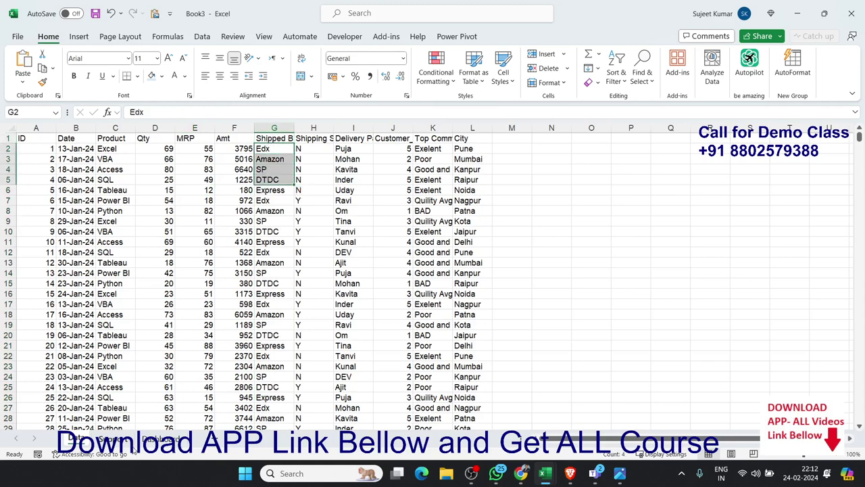
{"action": "left_click", "coordinate": [152, 443]}
{"action": "left_click", "coordinate": [188, 258]}
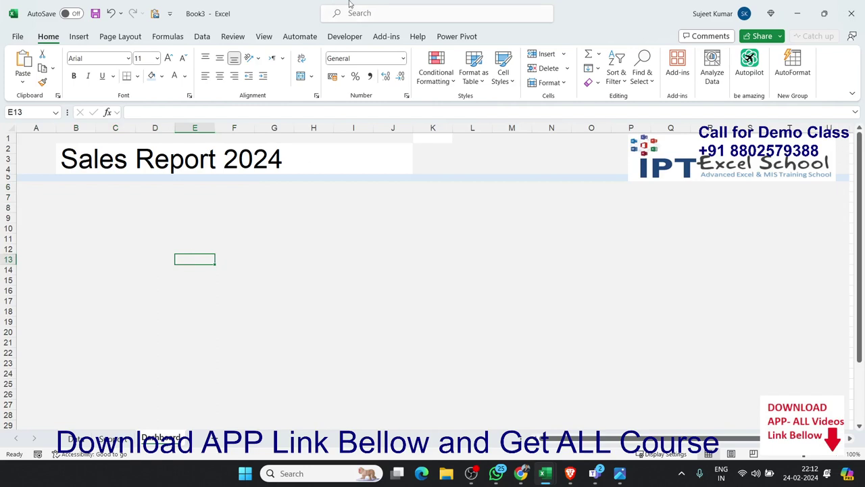
Insert a Group Box form control drawn over B6 to H9.
{"action": "left_click", "coordinate": [345, 36]}
{"action": "left_click", "coordinate": [256, 80]}
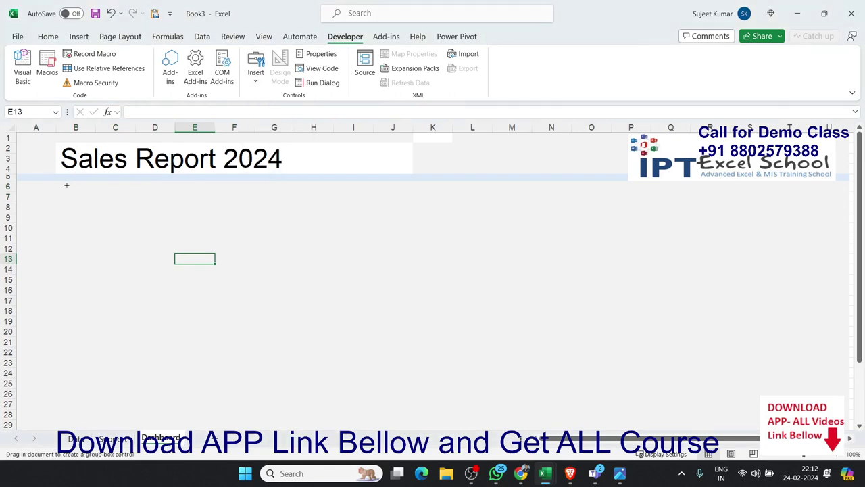
{"action": "left_click_drag", "start_coordinate": [67, 185], "coordinate": [330, 217]}
Replace the default 'Group Box 2' caption with 'Shipped by'.
{"action": "left_click", "coordinate": [99, 189]}
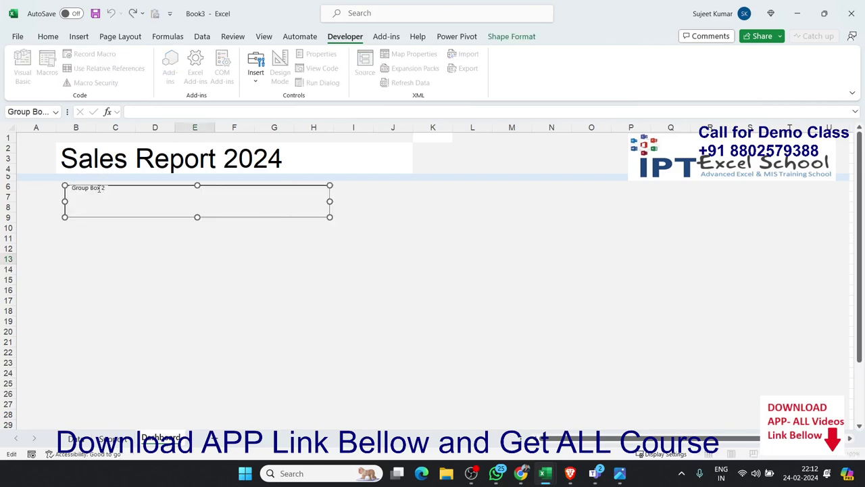
{"action": "left_click_drag", "start_coordinate": [105, 187], "coordinate": [74, 189]}
{"action": "key", "text": "BackSpace"}
{"action": "type", "text": "mp"}
{"action": "key", "text": "BackSpace"}
{"action": "key", "text": "BackSpace"}
{"action": "key", "text": "BackSpace"}
{"action": "key", "text": "BackSpace"}
{"action": "key", "text": "BackSpace"}
{"action": "type", "text": "ped"}
{"action": "left_click", "coordinate": [272, 249]}
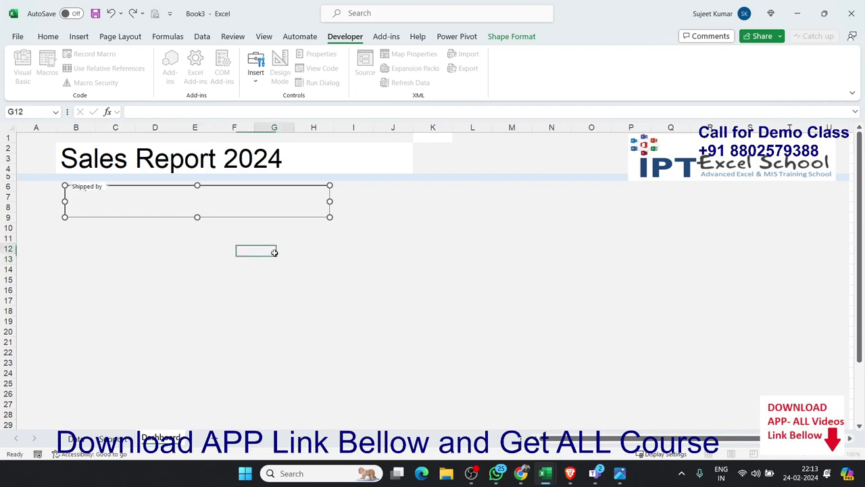
{"action": "left_click", "coordinate": [217, 218]}
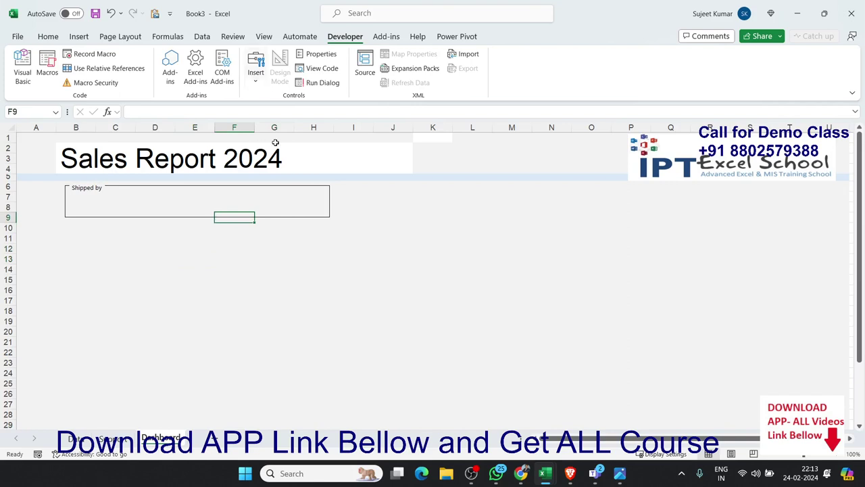
{"action": "left_click", "coordinate": [301, 186]}
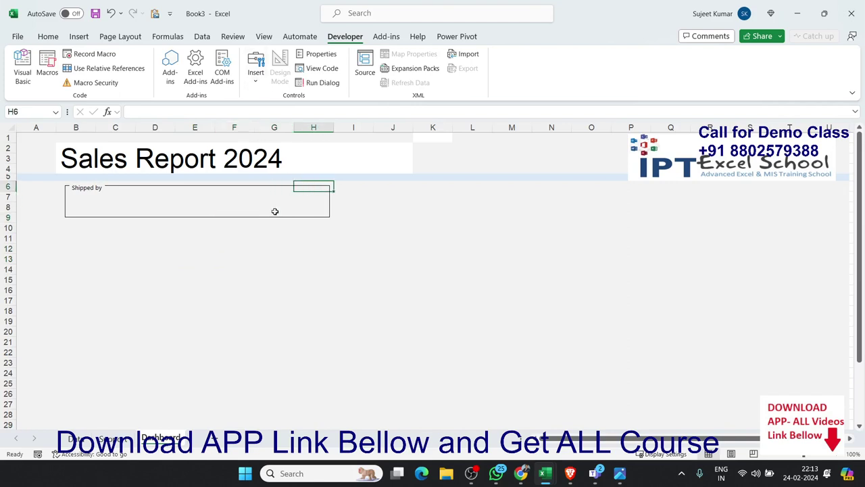
Draw an option button inside the Shipped by box and label it 'Edu Ex'.
{"action": "left_click", "coordinate": [256, 75]}
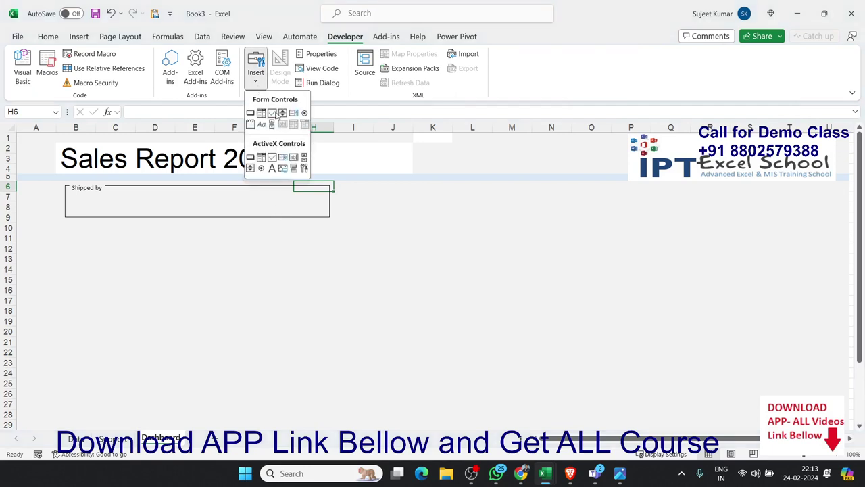
{"action": "left_click", "coordinate": [304, 113]}
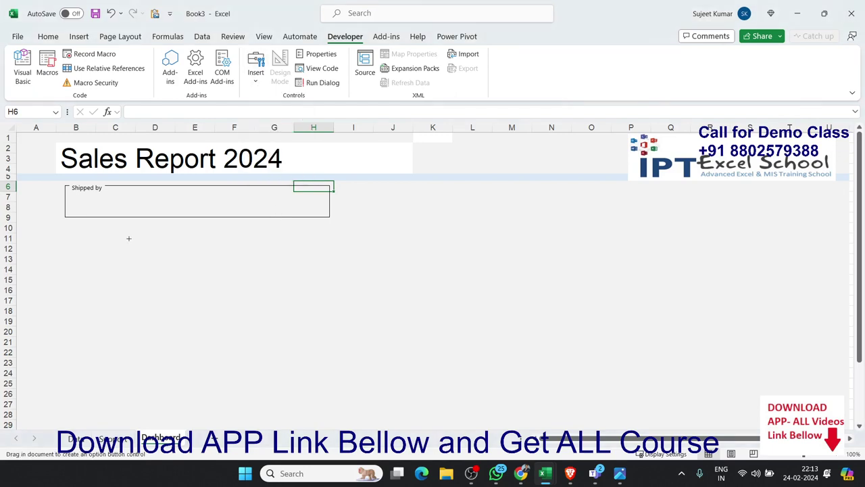
{"action": "left_click_drag", "start_coordinate": [98, 194], "coordinate": [155, 209]}
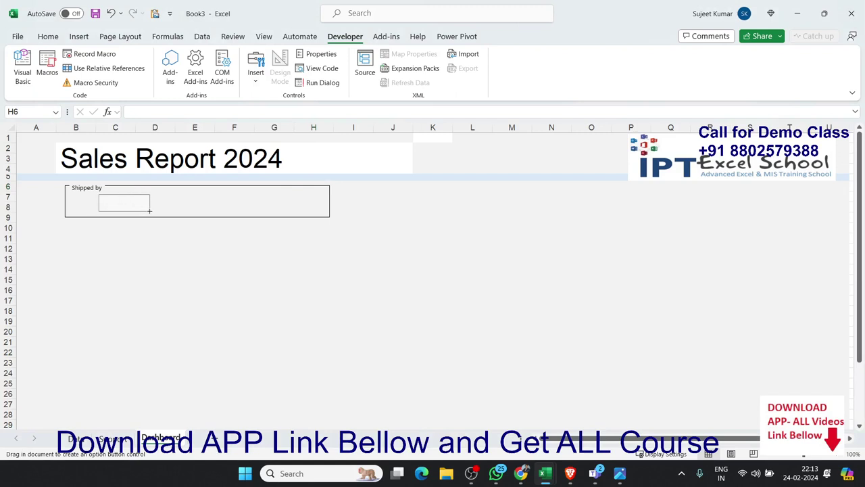
{"action": "left_click", "coordinate": [133, 206]}
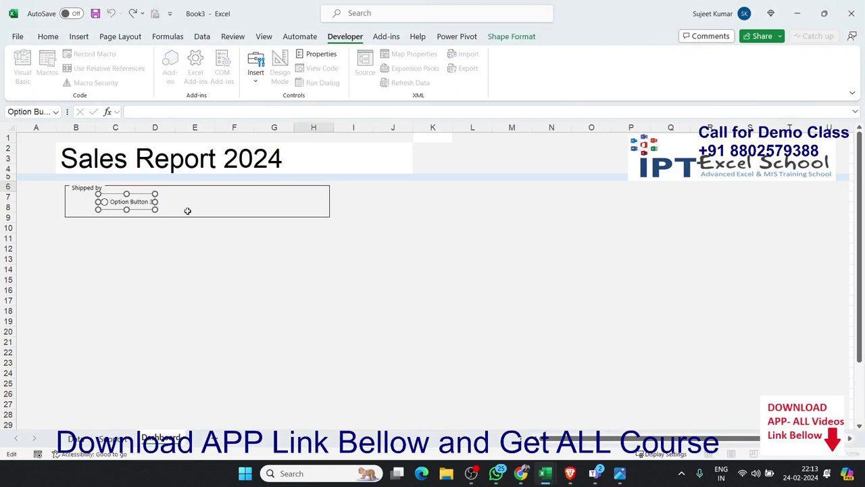
{"action": "key", "text": "Delete"}
{"action": "key", "text": "Delete"}
{"action": "key", "text": "Delete"}
{"action": "key", "text": "Delete"}
{"action": "key", "text": "Delete"}
{"action": "key", "text": "Delete"}
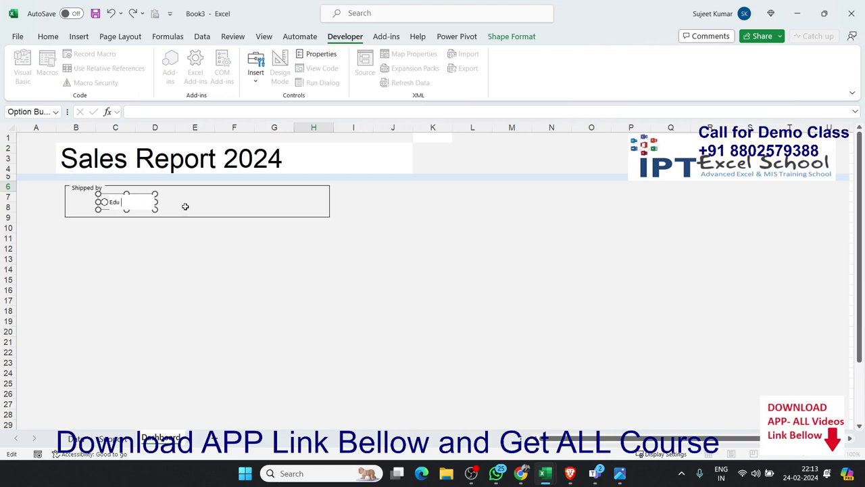
{"action": "left_click", "coordinate": [191, 257]}
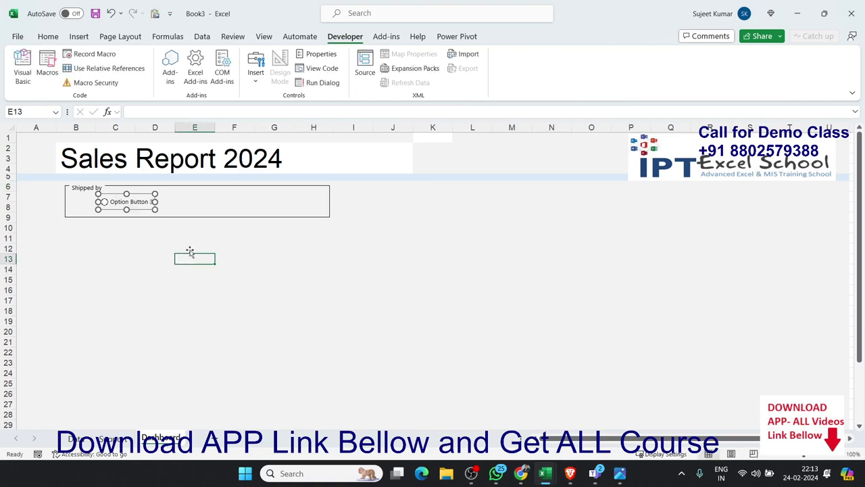
Resize the Edu Ex option button to fit its label.
{"action": "left_click", "coordinate": [126, 208], "text": "ctrl"}
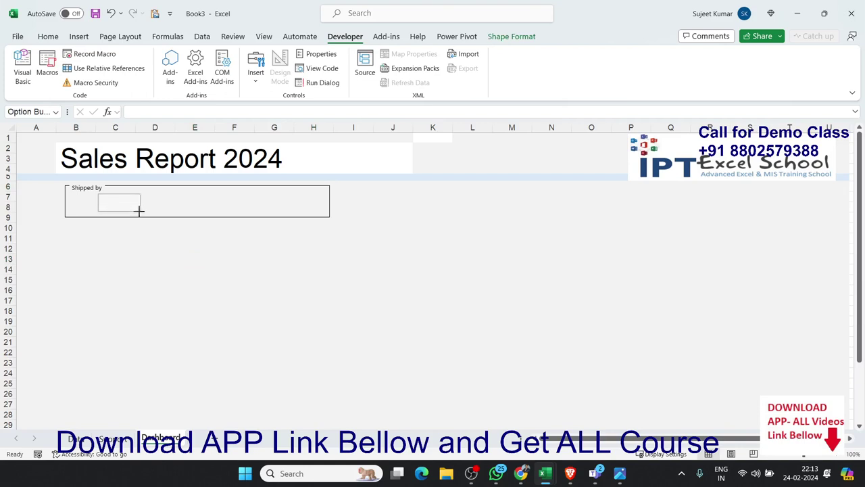
{"action": "left_click_drag", "start_coordinate": [148, 206], "coordinate": [135, 208]}
{"action": "type", "text": "Edu Ex"}
{"action": "left_click", "coordinate": [147, 226]}
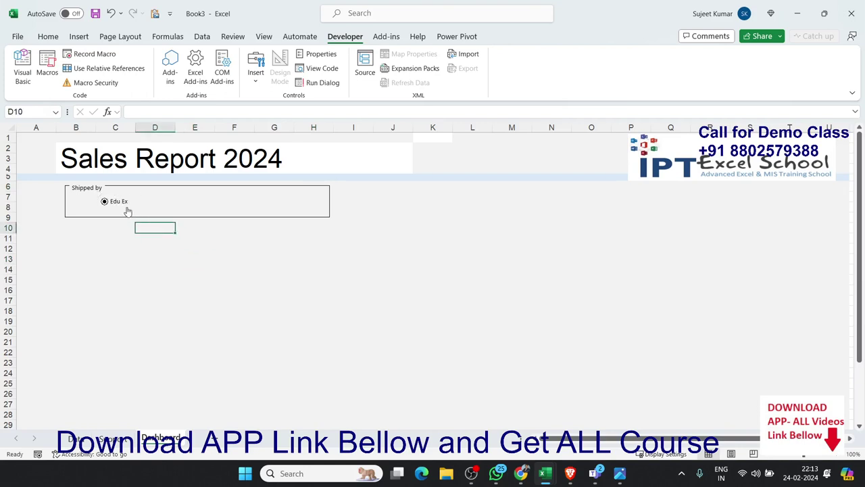
{"action": "left_click", "coordinate": [123, 202], "text": "ctrl"}
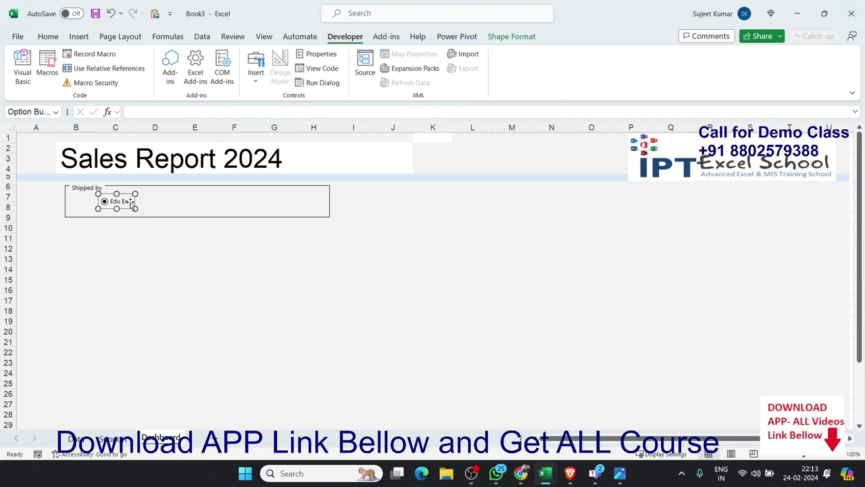
Turn on 3-D shading for Edu Ex and set its cell link to $B$8.
{"action": "right_click", "coordinate": [131, 202]}
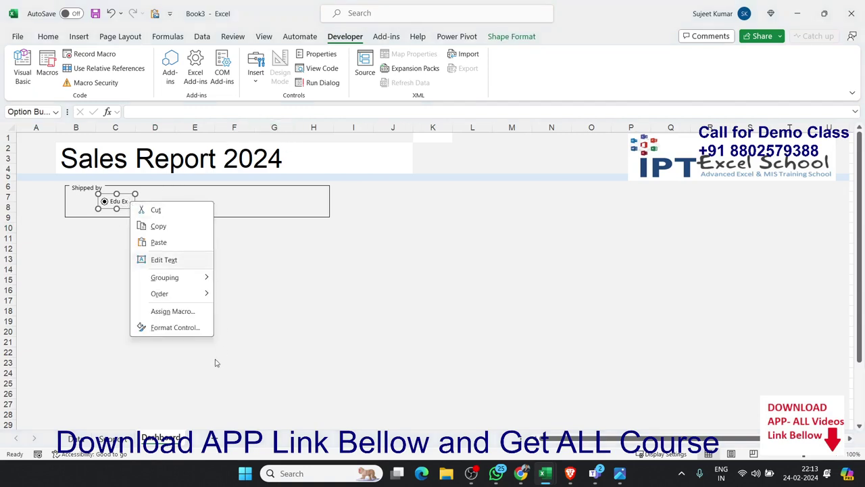
{"action": "left_click", "coordinate": [193, 328]}
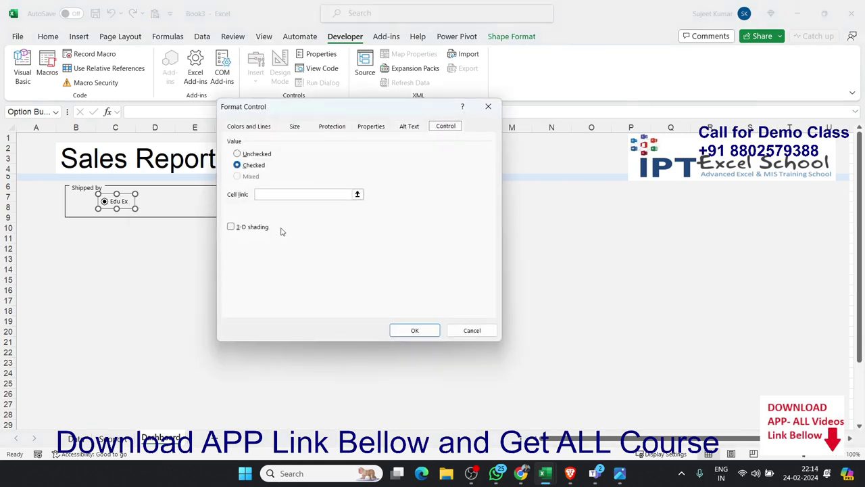
{"action": "left_click", "coordinate": [250, 228]}
{"action": "left_click", "coordinate": [263, 194]}
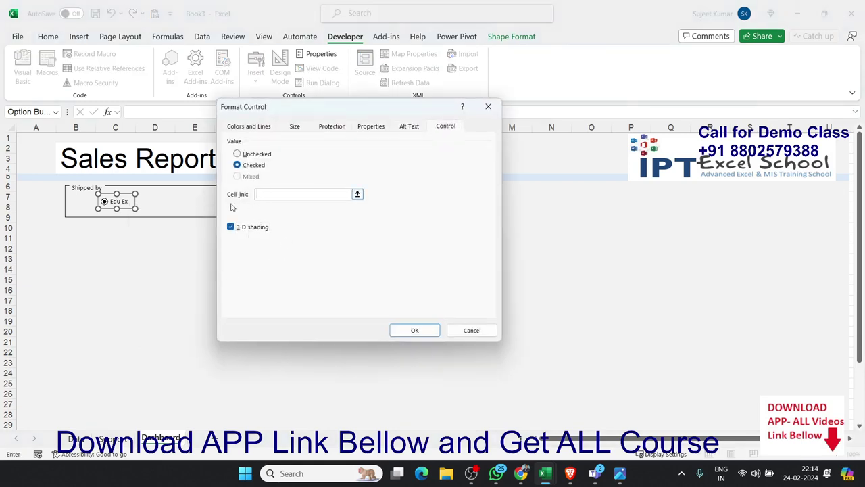
{"action": "left_click", "coordinate": [76, 209]}
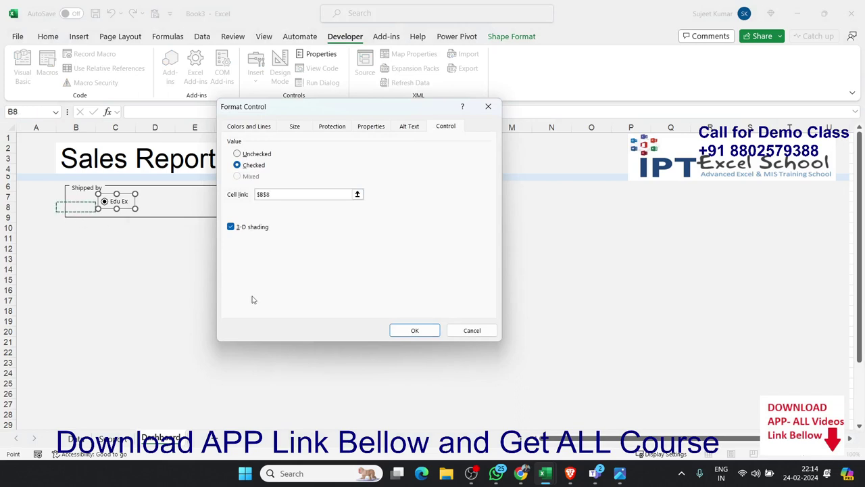
{"action": "left_click", "coordinate": [415, 330]}
{"action": "left_click", "coordinate": [194, 300]}
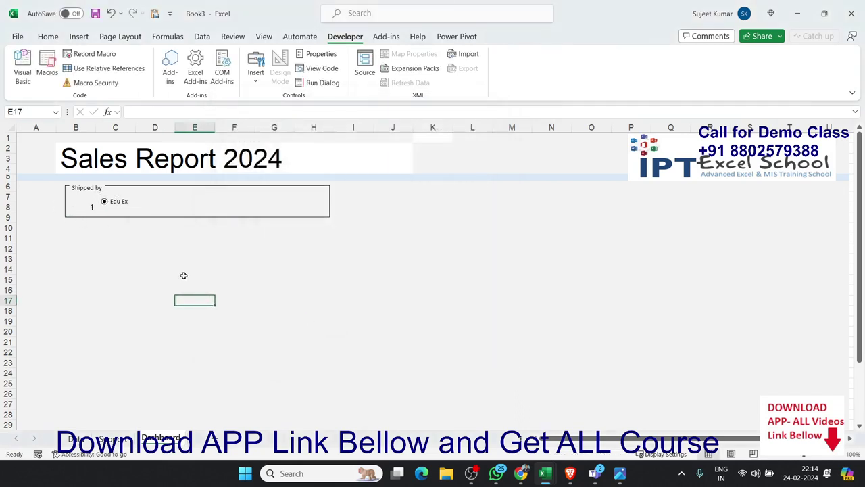
Reopen the Edu Ex Format Control settings to verify them and confirm.
{"action": "right_click", "coordinate": [125, 208]}
{"action": "key", "text": "Escape"}
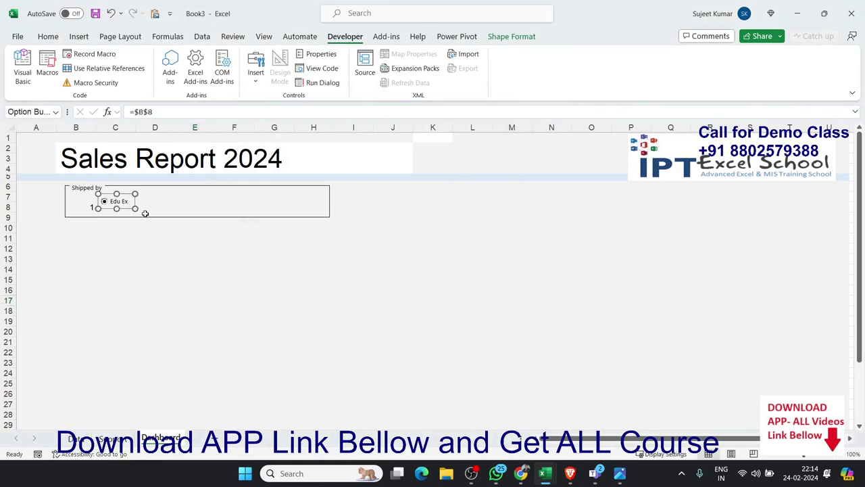
{"action": "right_click", "coordinate": [132, 208]}
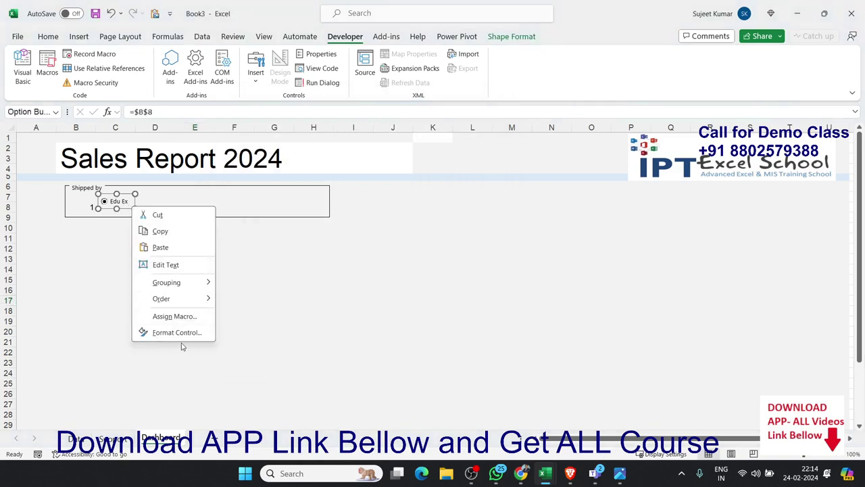
{"action": "left_click", "coordinate": [179, 332]}
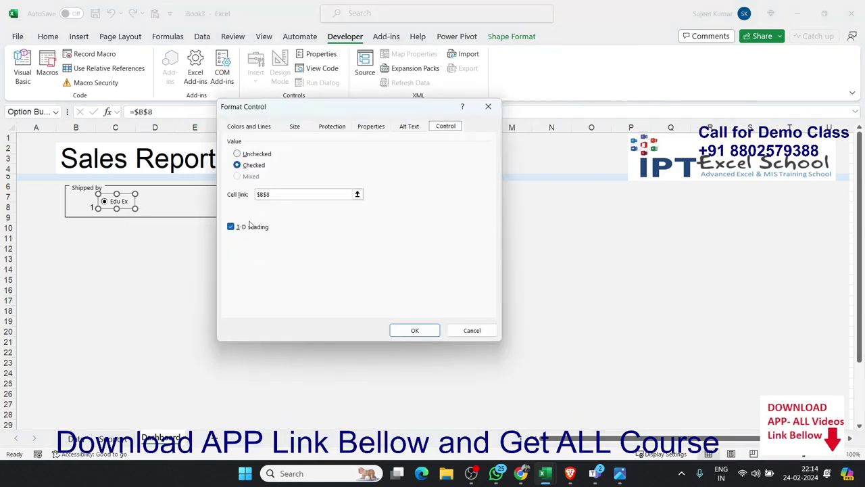
{"action": "left_click", "coordinate": [419, 330]}
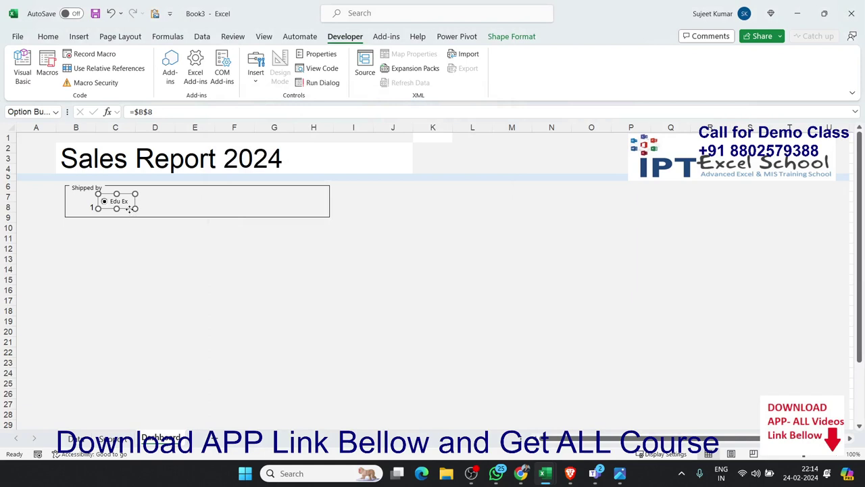
Copy the Edu Ex option button to its right and relabel the copy 'Amazone'.
{"action": "left_click_drag", "start_coordinate": [128, 209], "coordinate": [168, 211]}
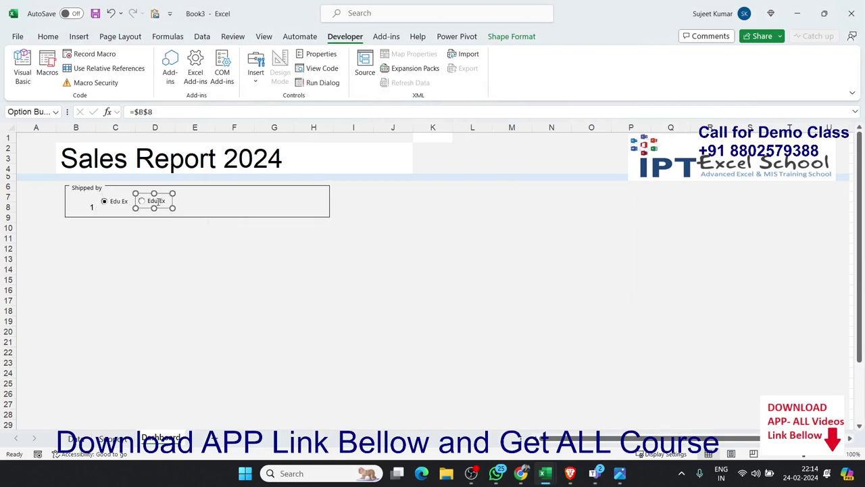
{"action": "left_click", "coordinate": [157, 201]}
{"action": "key", "text": "Delete"}
{"action": "key", "text": "Delete"}
{"action": "key", "text": "Delete"}
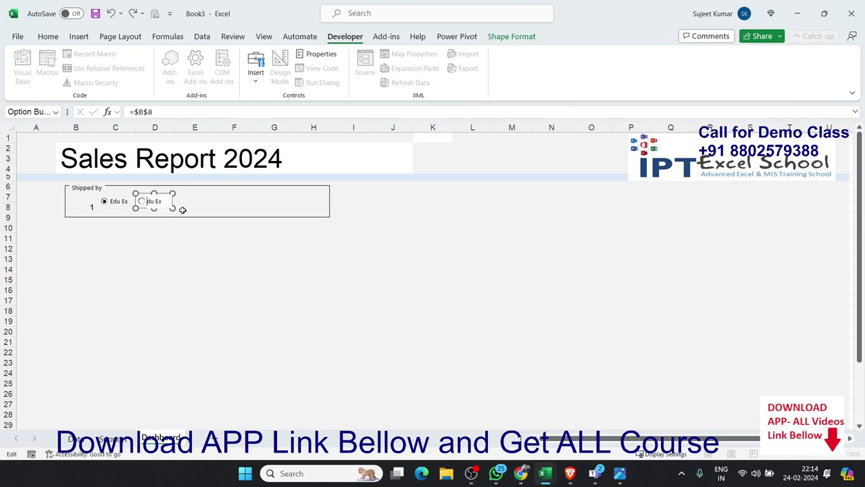
{"action": "key", "text": "Delete"}
{"action": "key", "text": "Delete"}
{"action": "key", "text": "Delete"}
{"action": "left_click", "coordinate": [179, 215]}
{"action": "right_click", "coordinate": [165, 207]}
{"action": "key", "text": "Escape"}
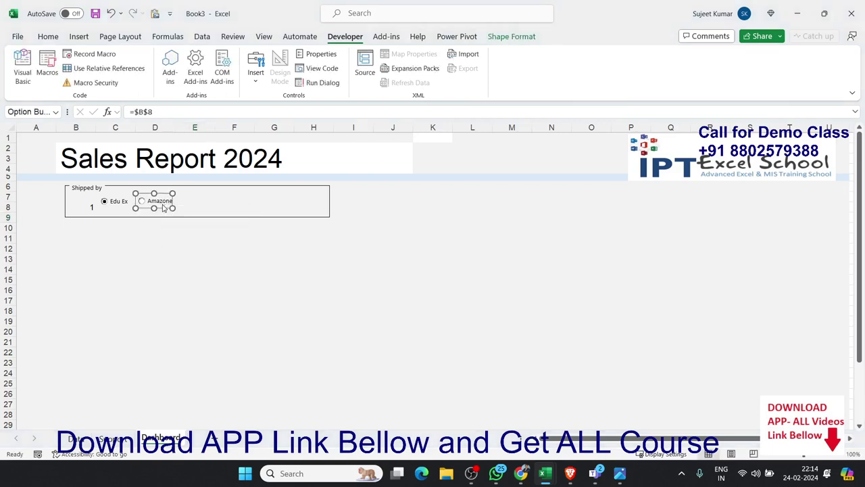
Copy the Amazone option button to its right and relabel it 'DTDC'.
{"action": "left_click_drag", "start_coordinate": [163, 208], "coordinate": [206, 211], "text": "ctrl"}
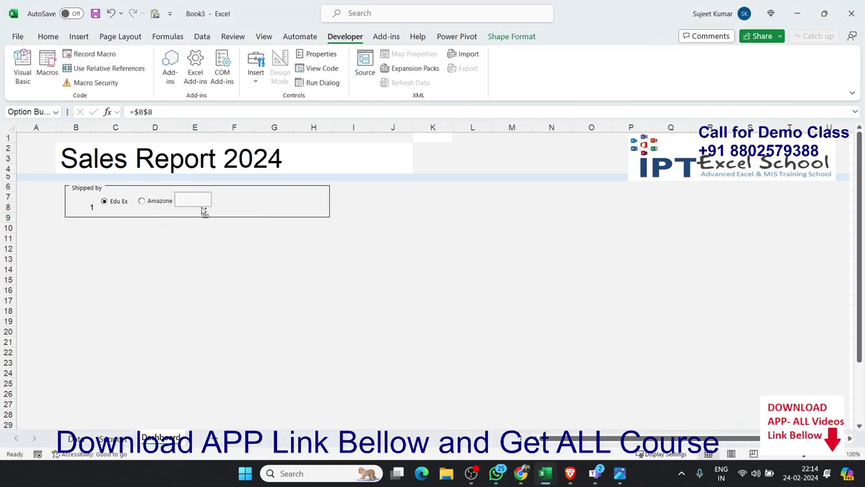
{"action": "left_click", "coordinate": [202, 201]}
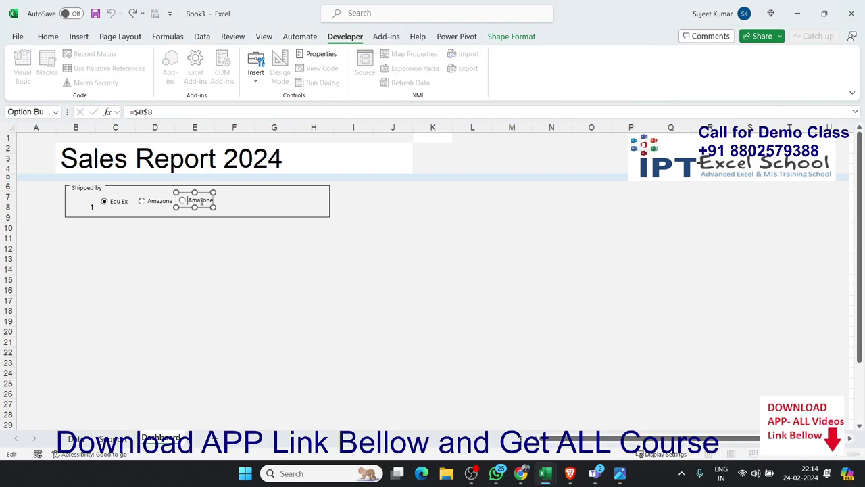
{"action": "key", "text": "Delete"}
{"action": "key", "text": "Delete"}
{"action": "key", "text": "Delete"}
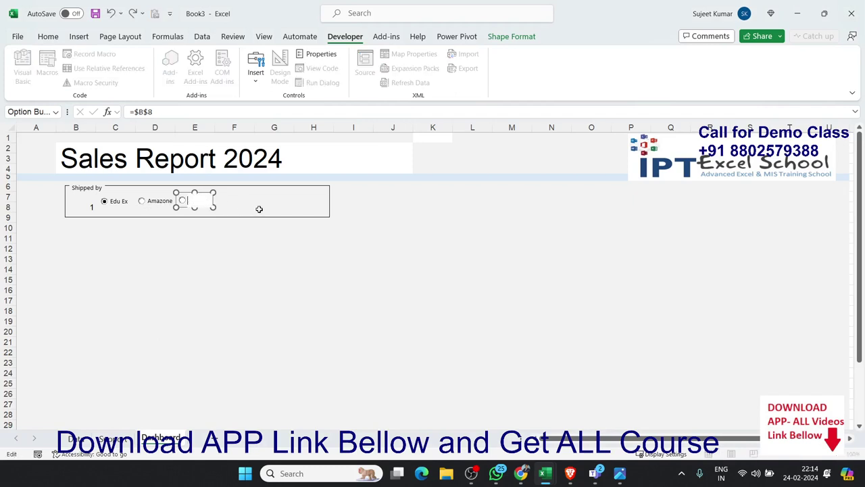
{"action": "type", "text": "DTDC"}
{"action": "left_click", "coordinate": [234, 276]}
{"action": "left_click", "coordinate": [127, 438]}
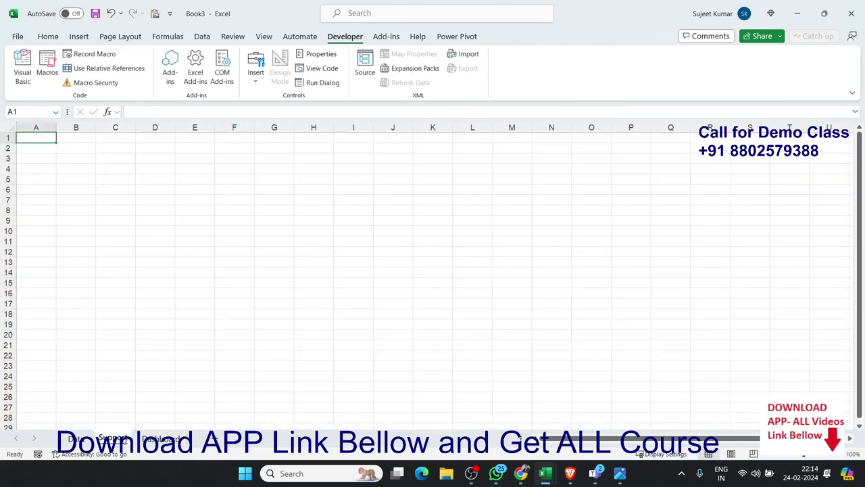
{"action": "left_click", "coordinate": [77, 438]}
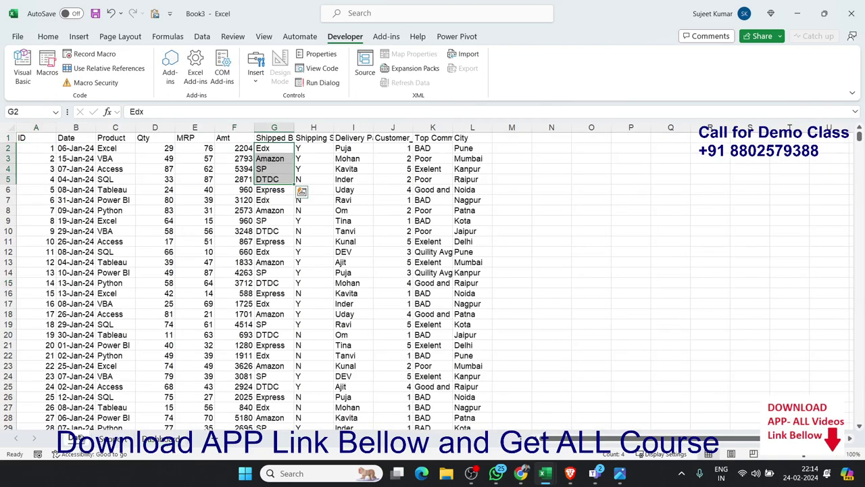
{"action": "left_click", "coordinate": [152, 439]}
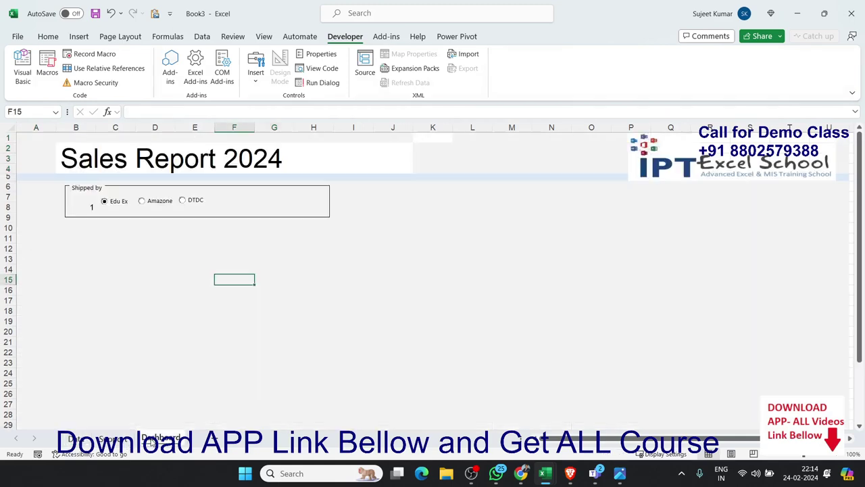
Copy the DTDC option button to its right and relabel it 'SP'.
{"action": "left_click", "coordinate": [208, 210], "text": "ctrl"}
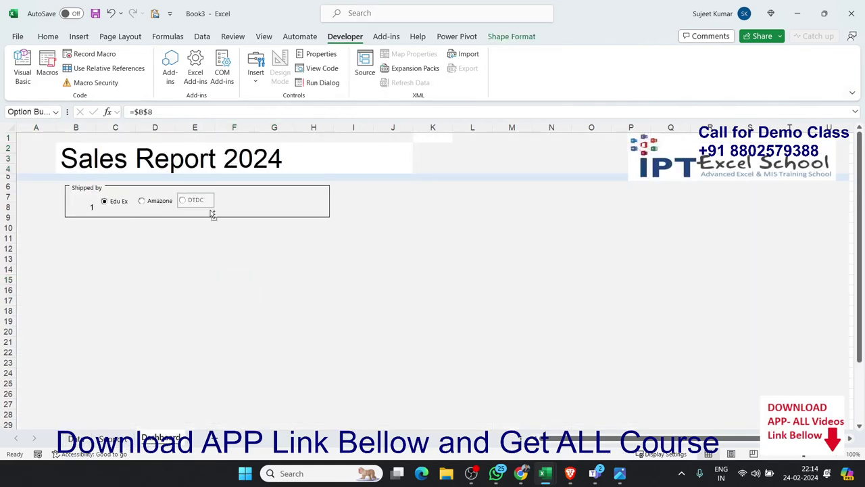
{"action": "left_click_drag", "start_coordinate": [211, 215], "coordinate": [244, 215]}
{"action": "left_click", "coordinate": [237, 202]}
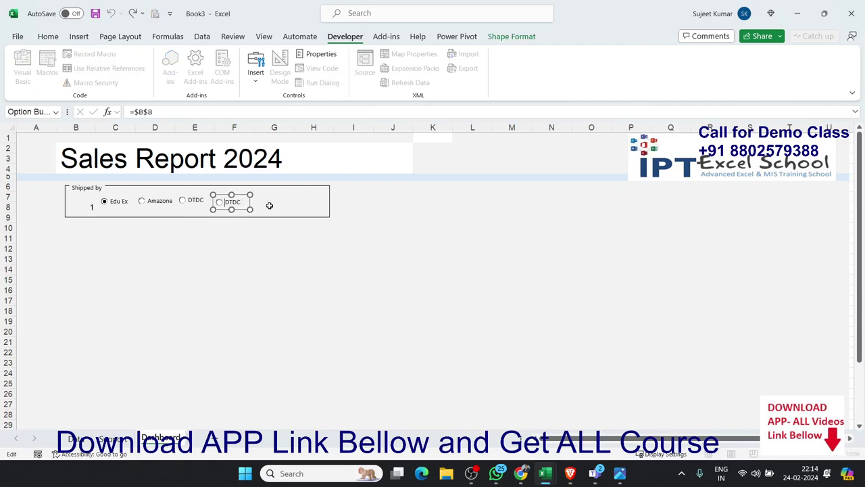
{"action": "key", "text": "BackSpace"}
{"action": "key", "text": "BackSpace"}
{"action": "key", "text": "BackSpace"}
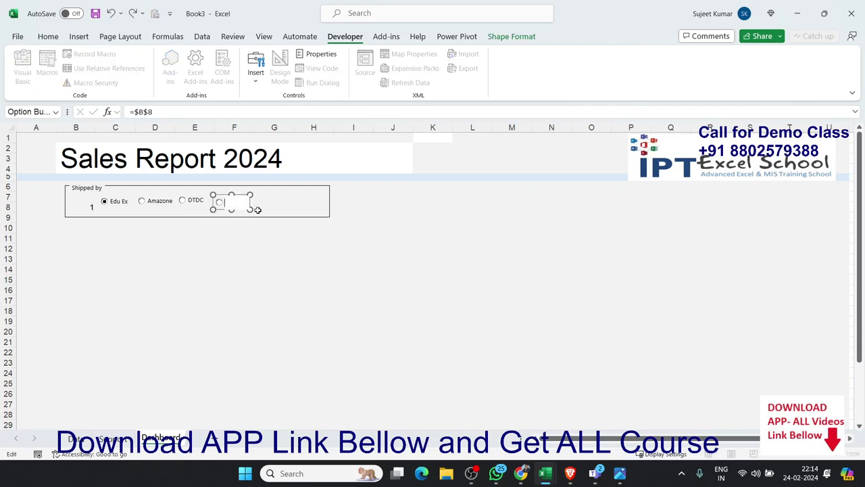
{"action": "type", "text": "SP"}
{"action": "left_click", "coordinate": [328, 246]}
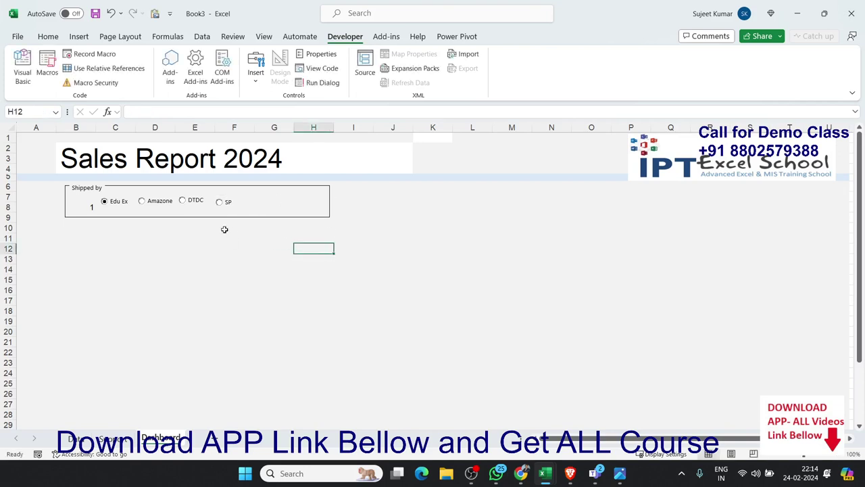
Select the SP, DTDC and Amazone option buttons together as one set.
{"action": "left_click", "coordinate": [229, 209], "text": "ctrl"}
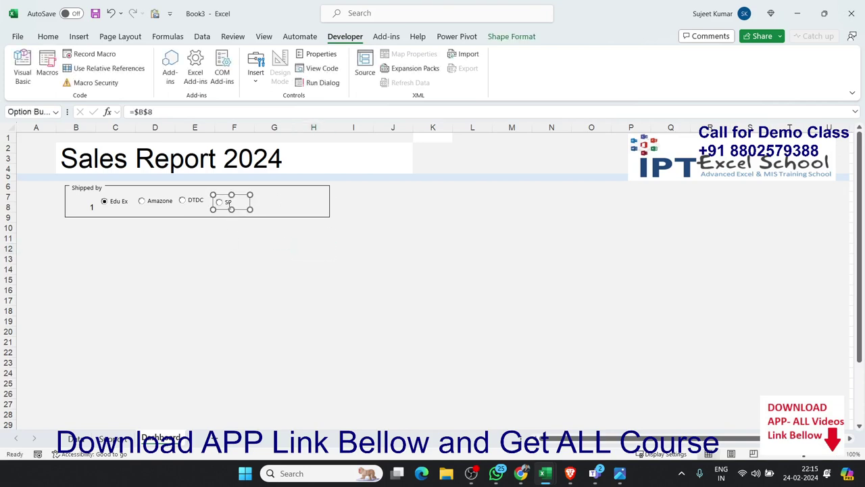
{"action": "left_click", "coordinate": [202, 203], "text": "ctrl"}
{"action": "left_click", "coordinate": [167, 207], "text": "ctrl"}
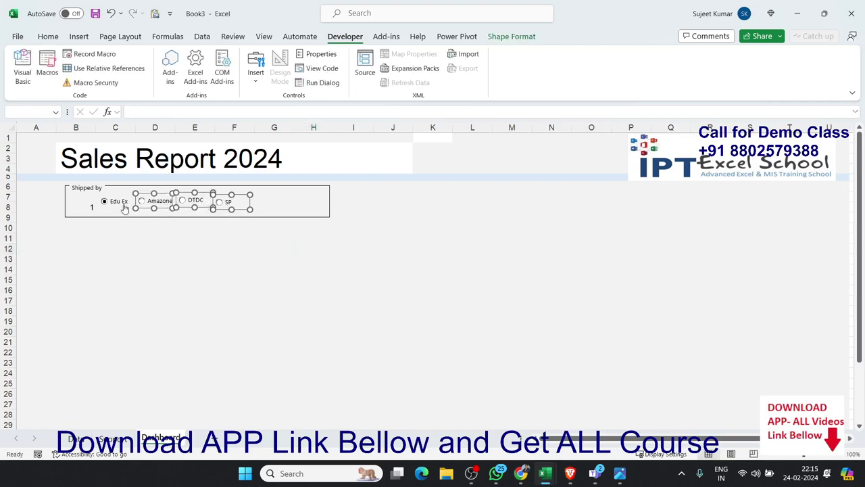
Align the four shipping options, including Edu Ex, along their top edges.
{"action": "left_click", "coordinate": [124, 207], "text": "ctrl"}
{"action": "left_click", "coordinate": [504, 38]}
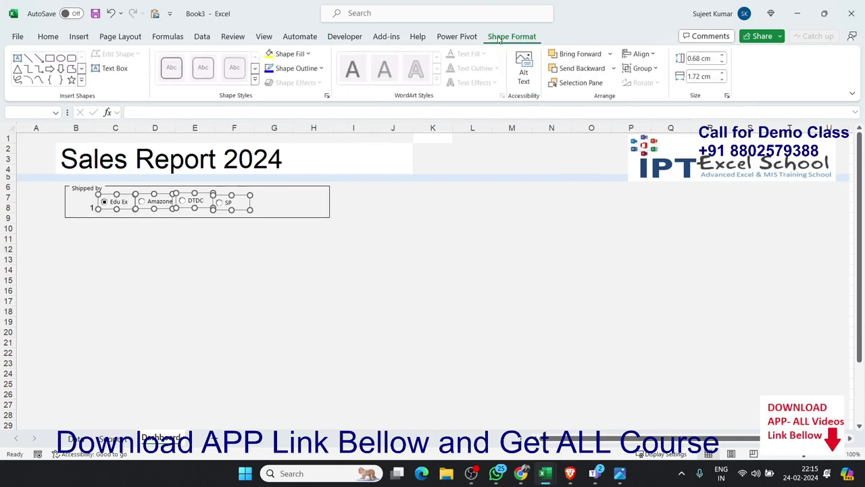
{"action": "left_click", "coordinate": [640, 54]}
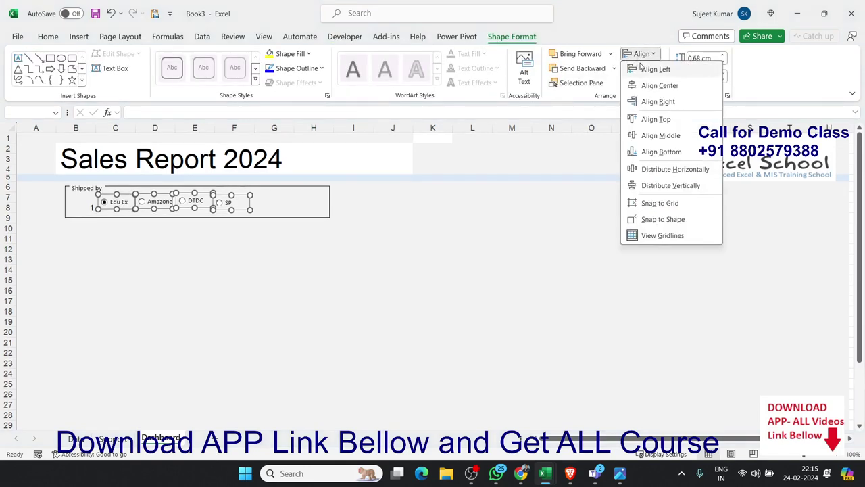
{"action": "left_click", "coordinate": [655, 119]}
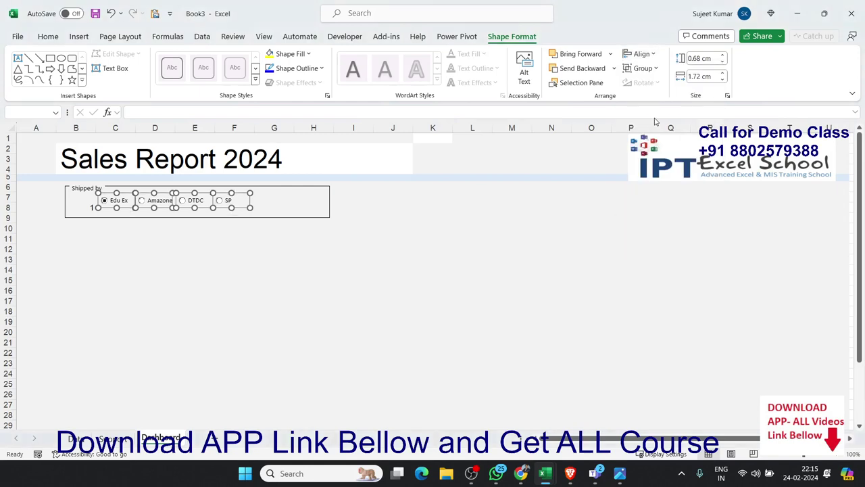
Narrow the Shipped by group box so it just fits the four option buttons.
{"action": "left_click", "coordinate": [302, 256]}
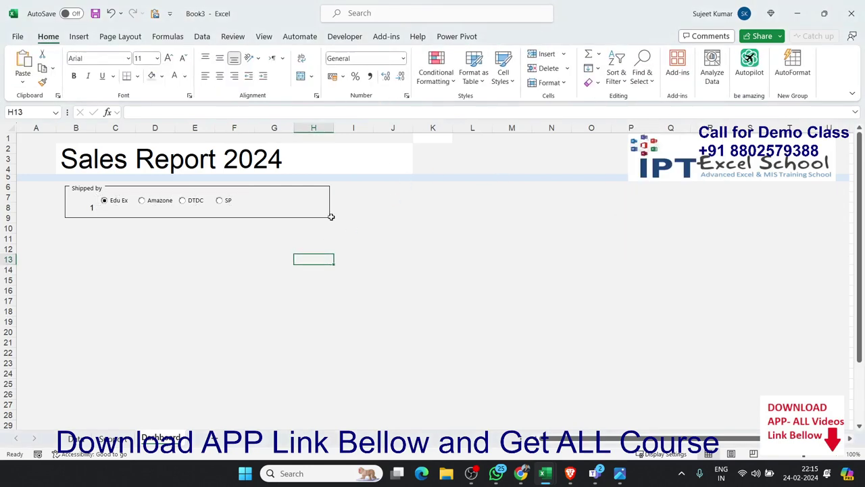
{"action": "key", "text": "Up"}
{"action": "key", "text": "Up"}
{"action": "key", "text": "Up"}
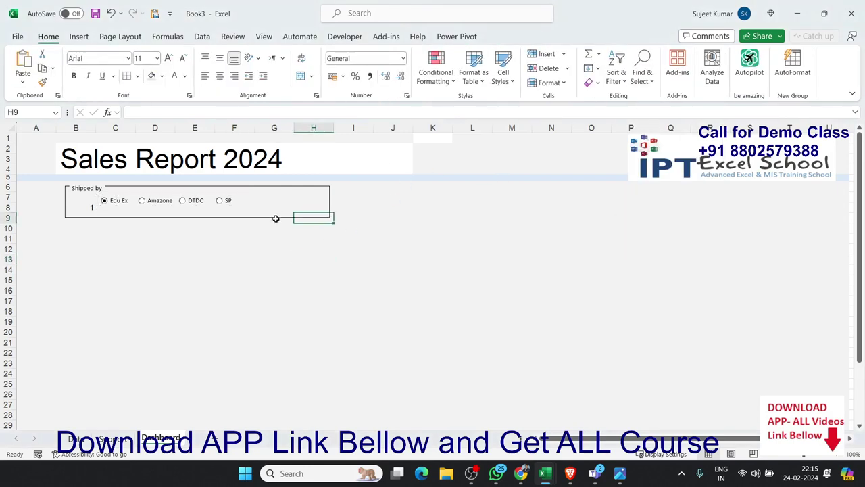
{"action": "key", "text": "Left"}
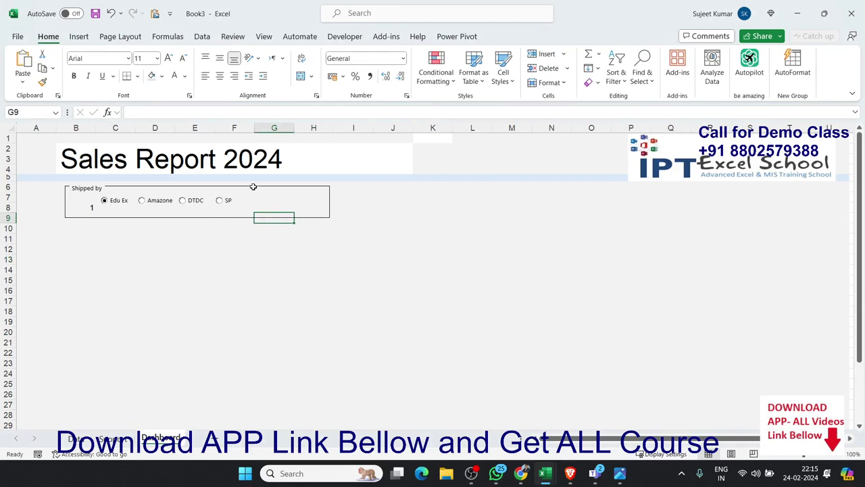
{"action": "left_click", "coordinate": [254, 187]}
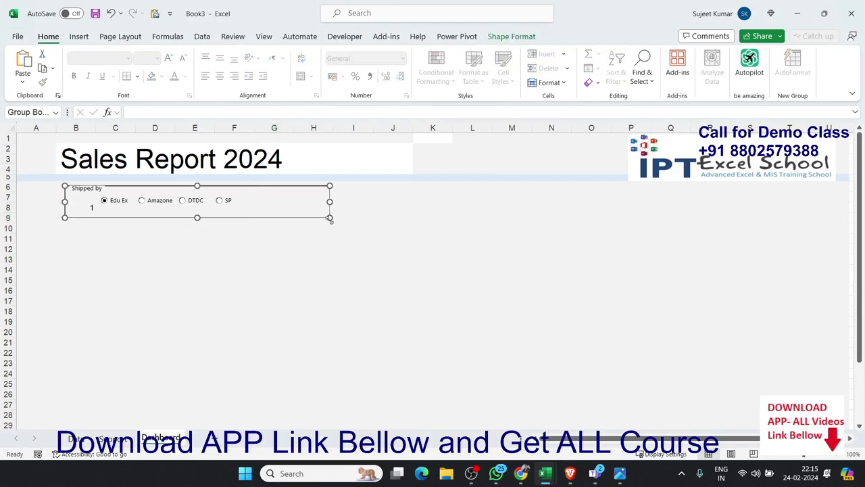
{"action": "left_click_drag", "start_coordinate": [330, 217], "coordinate": [248, 214]}
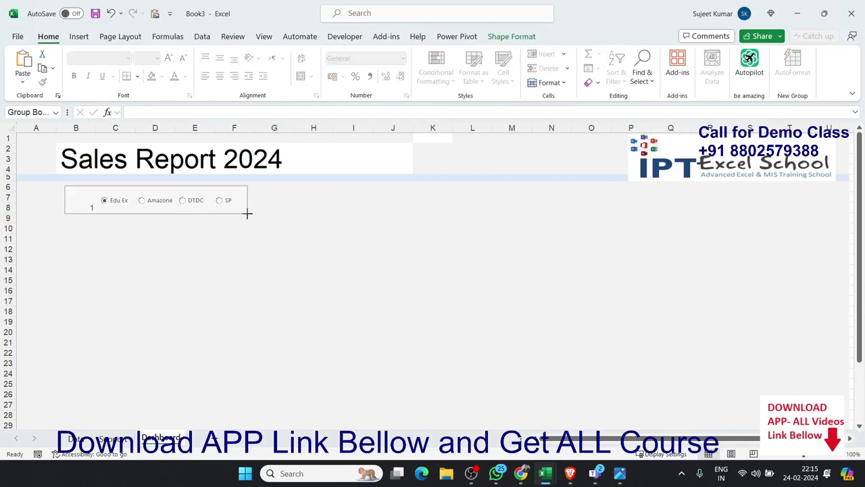
{"action": "type", "text": "Shipped by"}
{"action": "left_click", "coordinate": [267, 237]}
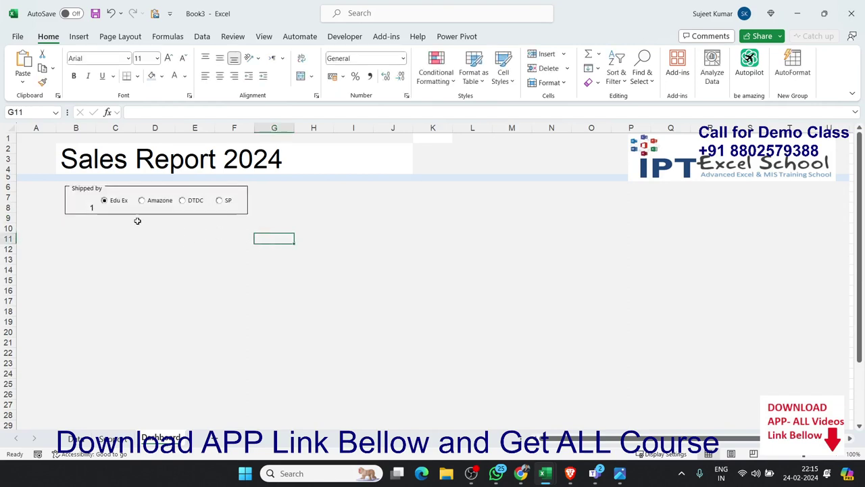
Test the options by choosing Amazone, DTDC, SP, then Amazone again.
{"action": "left_click", "coordinate": [144, 203]}
{"action": "left_click", "coordinate": [194, 201]}
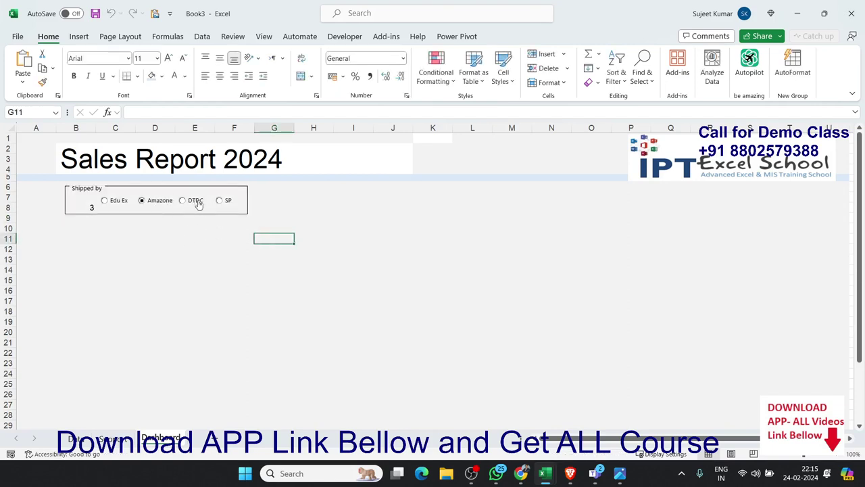
{"action": "left_click", "coordinate": [228, 203]}
{"action": "left_click", "coordinate": [152, 203]}
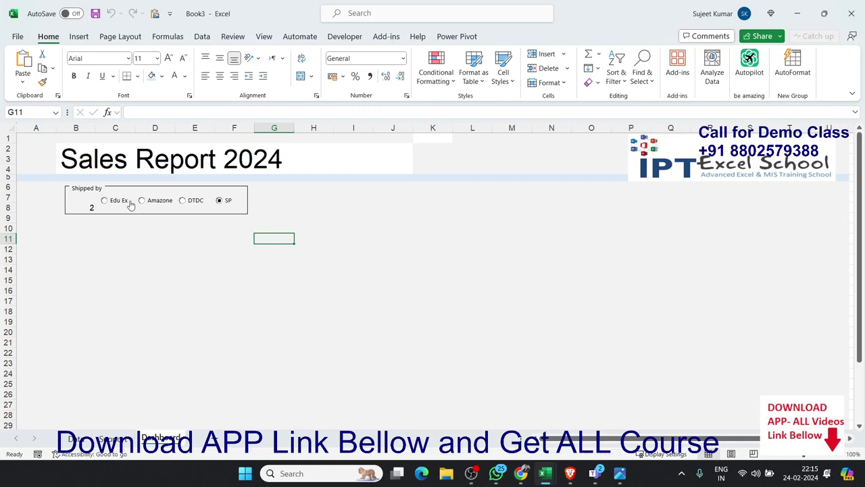
{"action": "left_click", "coordinate": [104, 201]}
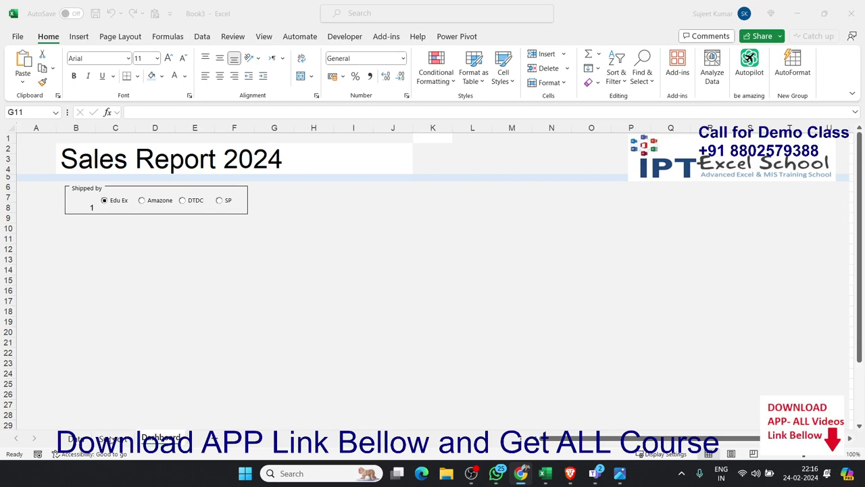
On the Support sheet, turn cell A2 into a Python cell with =PY.
{"action": "left_click", "coordinate": [105, 439]}
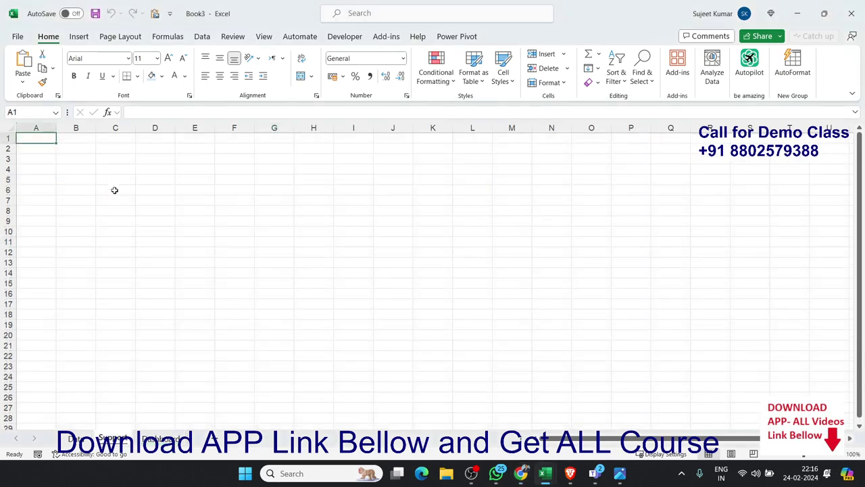
{"action": "left_click", "coordinate": [82, 140]}
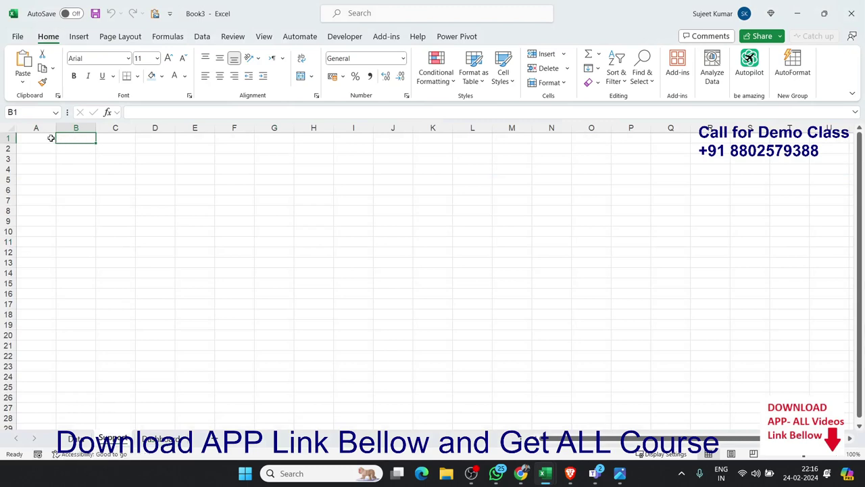
{"action": "left_click", "coordinate": [49, 139]}
{"action": "type", "text": "="}
{"action": "key", "text": "Escape"}
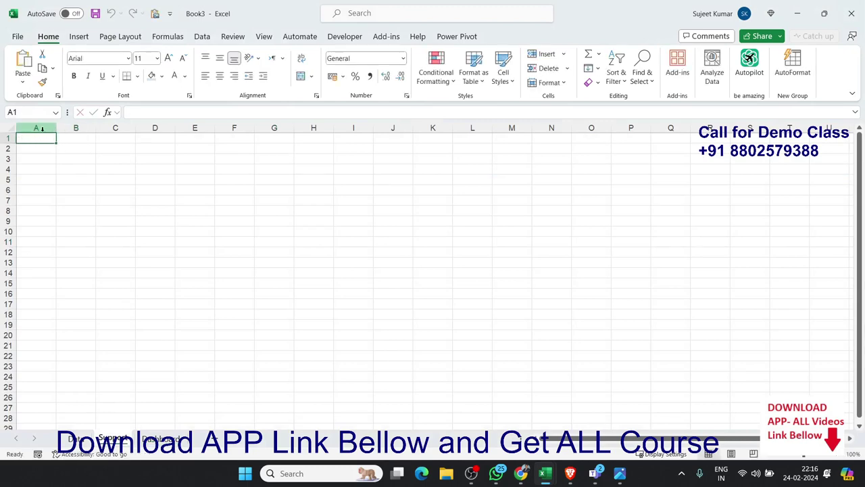
{"action": "type", "text": "="}
{"action": "key", "text": "Escape"}
{"action": "key", "text": "Down"}
{"action": "type", "text": "=p"}
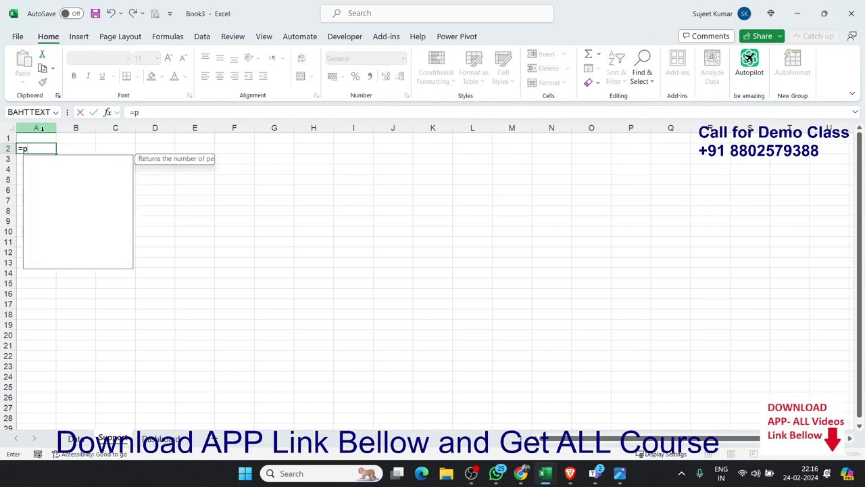
{"action": "type", "text": "y"}
{"action": "key", "text": "Tab"}
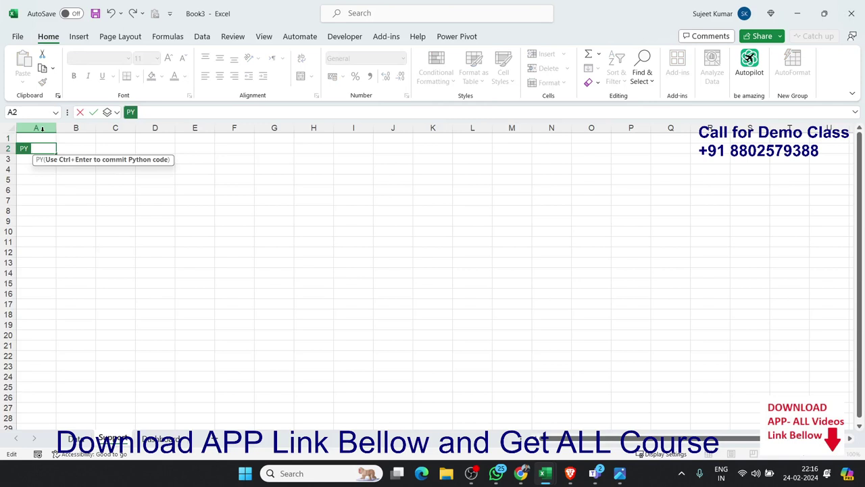
Enter 'import pandas as pd', then start a dt= line pointing at the Data sheet.
{"action": "type", "text": "impo"}
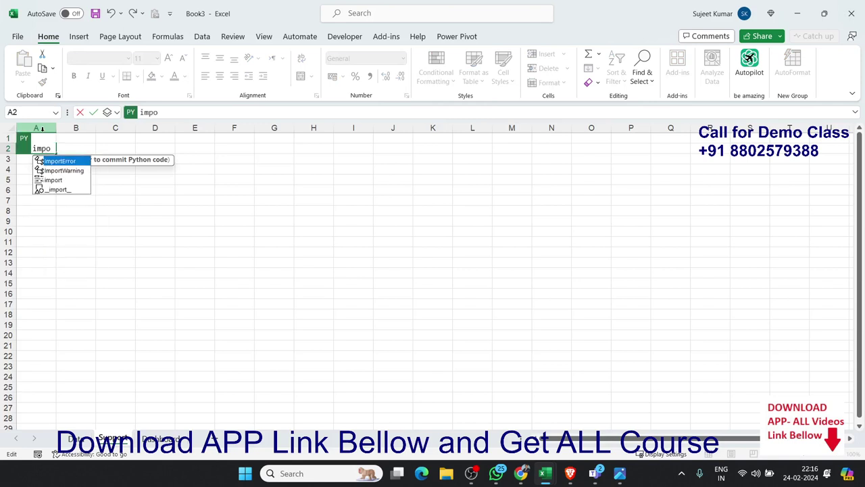
{"action": "type", "text": "rt"}
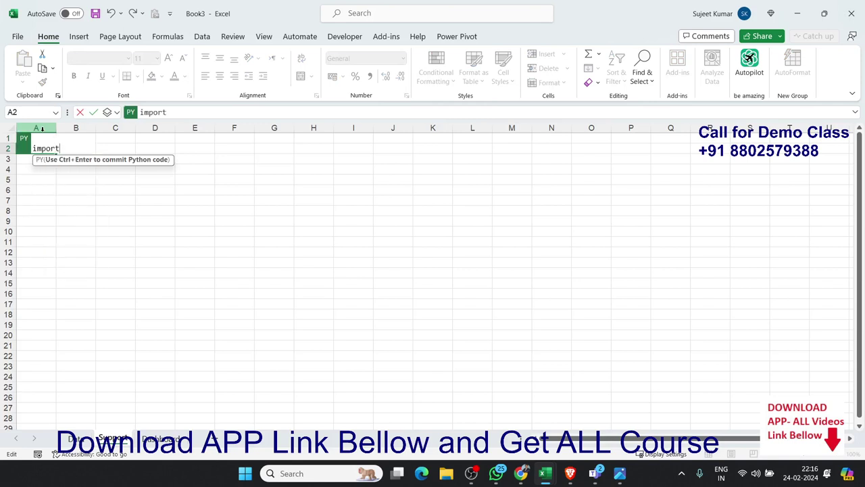
{"action": "type", "text": " pan"}
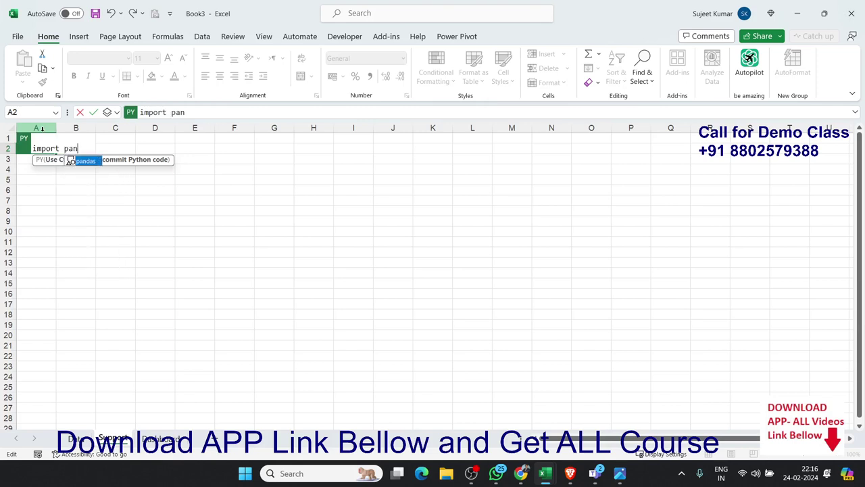
{"action": "type", "text": "das as "}
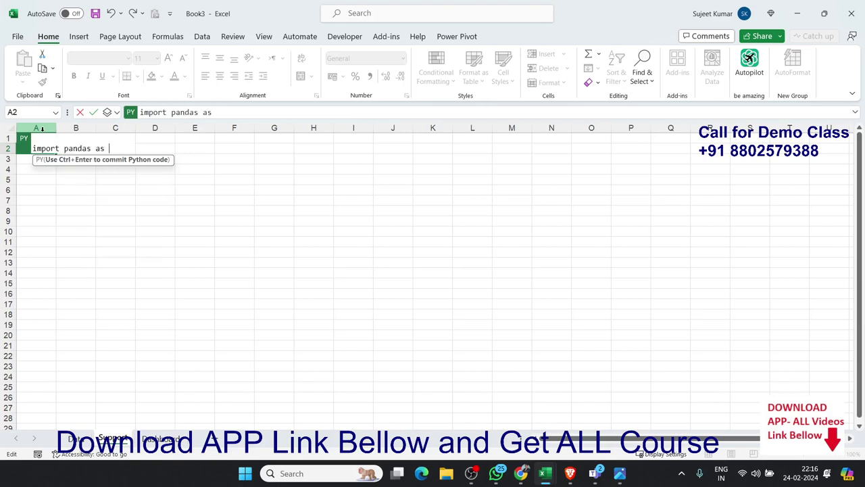
{"action": "type", "text": "pd"}
{"action": "key", "text": "Return"}
{"action": "key", "text": "Return"}
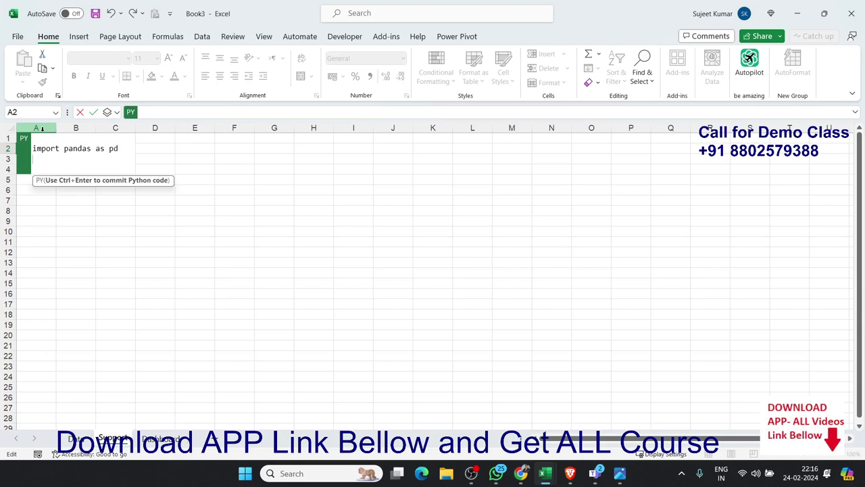
{"action": "type", "text": "dt"}
{"action": "type", "text": "="}
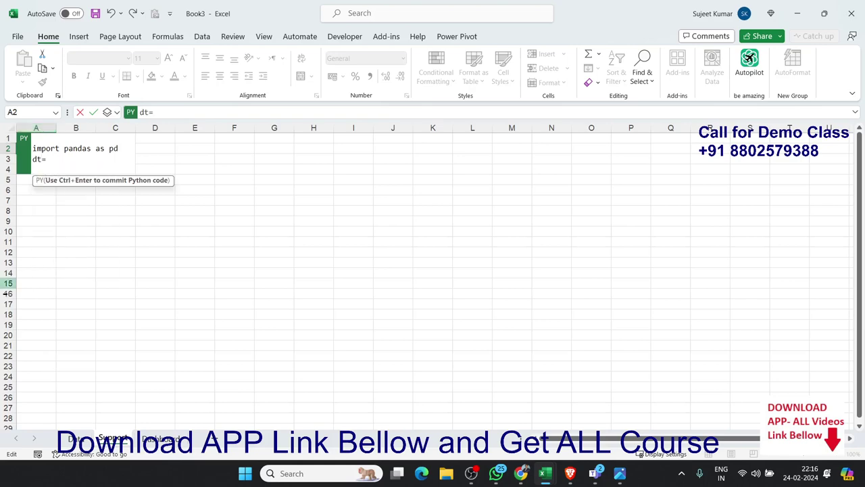
{"action": "left_click", "coordinate": [74, 439]}
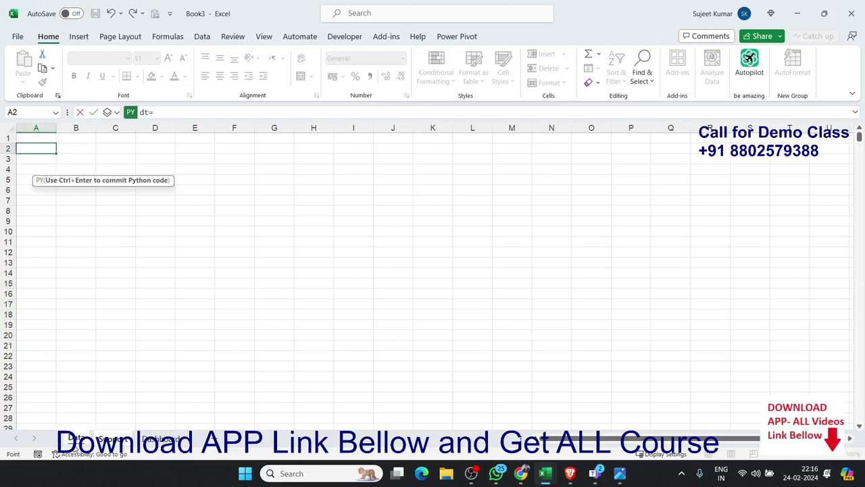
Reference the full Data table A1:L9444, with headers, in the dt= line.
{"action": "left_click", "coordinate": [48, 136]}
{"action": "key", "text": "ctrl+shift+Right"}
{"action": "key", "text": "ctrl+shift+Down"}
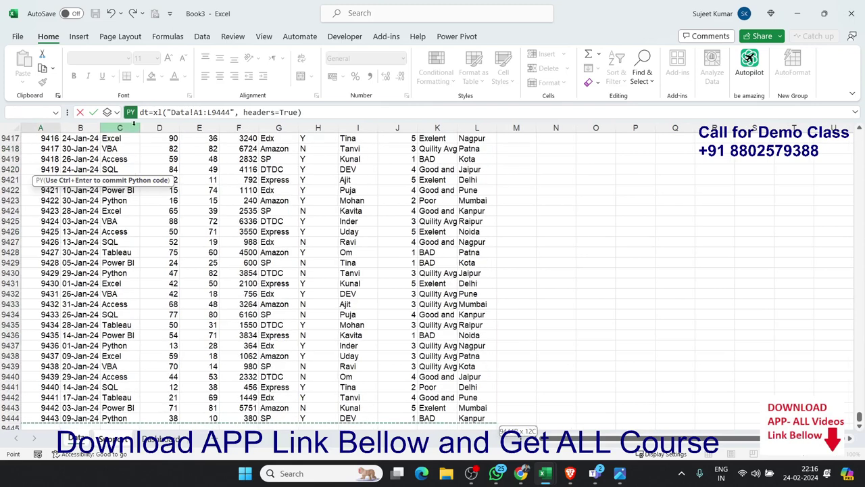
Add a df=pd.DataFram(dt) line to the Python code and exit the edit.
{"action": "left_click", "coordinate": [317, 110]}
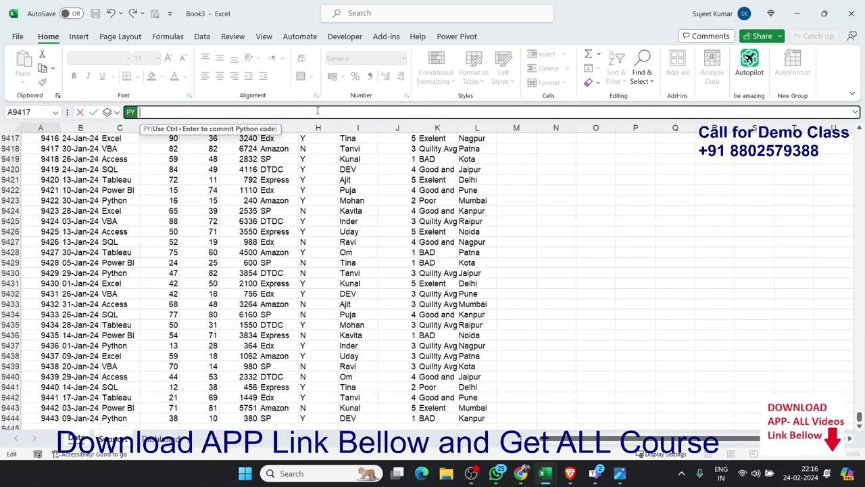
{"action": "type", "text": "df="}
{"action": "type", "text": "pd"}
{"action": "type", "text": ".dat"}
{"action": "key", "text": "BackSpace"}
{"action": "key", "text": "BackSpace"}
{"action": "key", "text": "BackSpace"}
{"action": "type", "text": "Data"}
{"action": "type", "text": "Fram"}
{"action": "type", "text": "e"}
{"action": "key", "text": "BackSpace"}
{"action": "type", "text": "("}
{"action": "type", "text": "dt"}
{"action": "key", "text": "ctrl+a"}
{"action": "key", "text": "BackSpace"}
{"action": "key", "text": "Escape"}
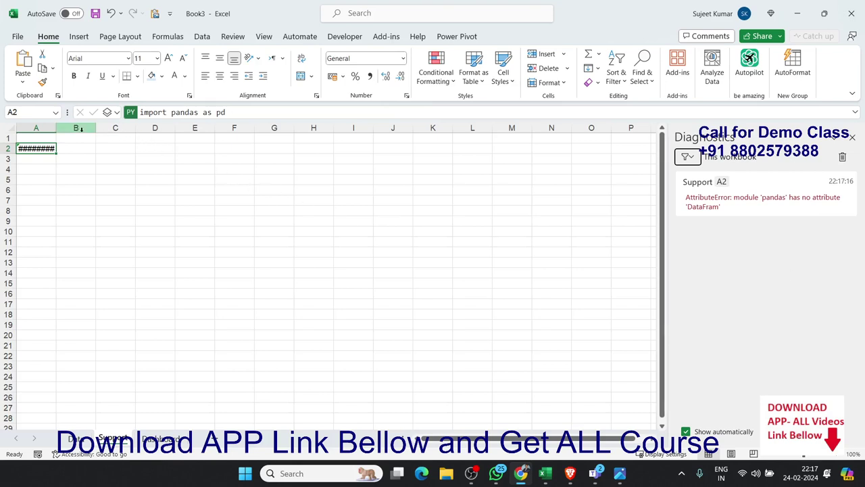
Widen column A, expand the formula bar, and correct DataFram to DataFrame, then run it.
{"action": "left_click_drag", "start_coordinate": [57, 134], "coordinate": [62, 134]}
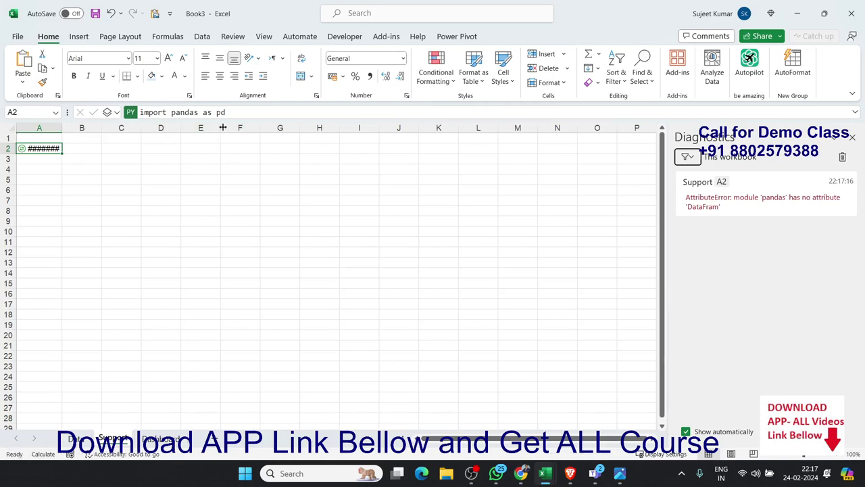
{"action": "left_click_drag", "start_coordinate": [228, 122], "coordinate": [233, 151]}
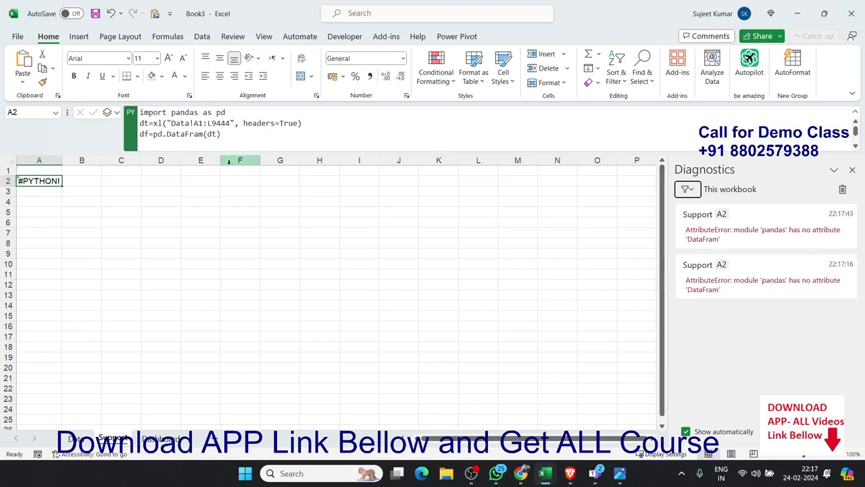
{"action": "left_click", "coordinate": [205, 135]}
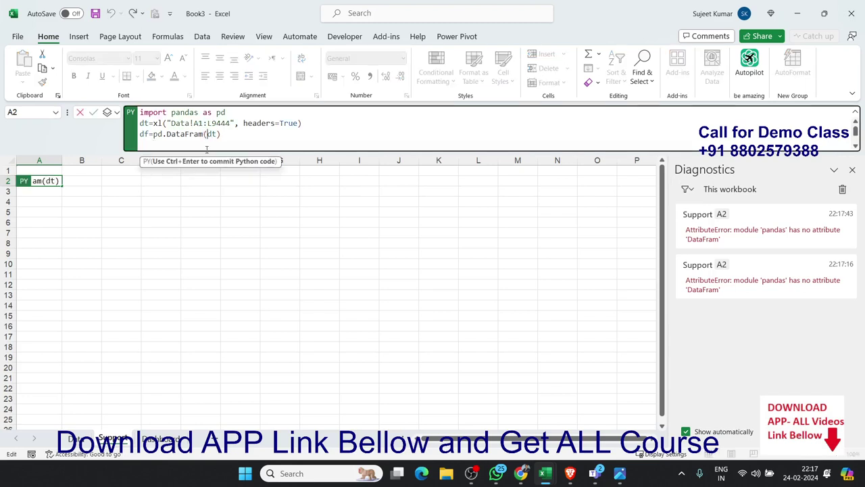
{"action": "type", "text": "e"}
{"action": "key", "text": "ctrl+Return"}
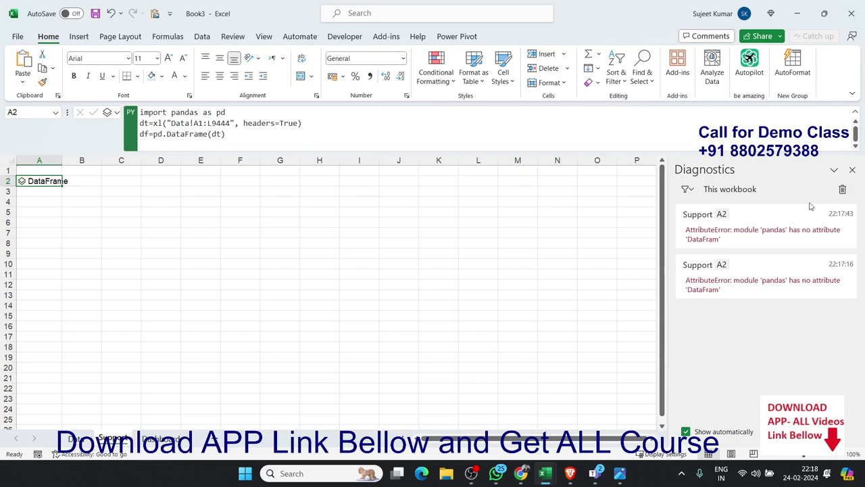
{"action": "left_click", "coordinate": [852, 171]}
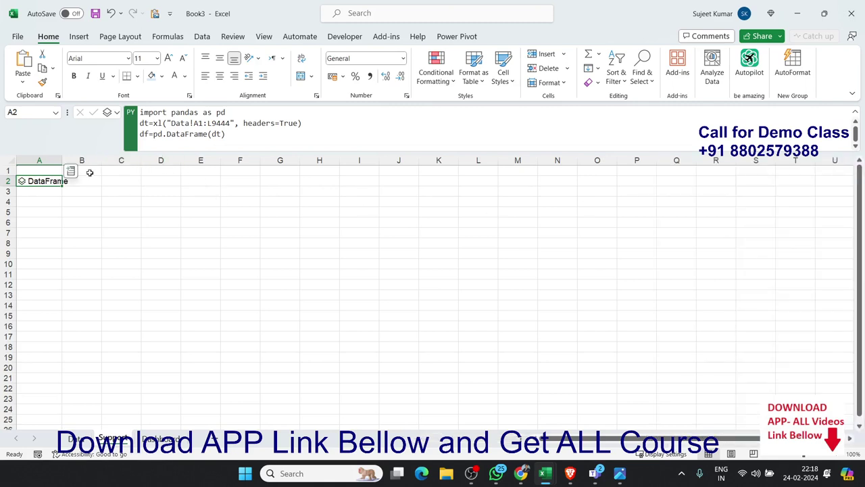
Add a new line to A2's Python code, commit it, and open the Data sheet.
{"action": "left_click", "coordinate": [204, 145]}
{"action": "key", "text": "Return"}
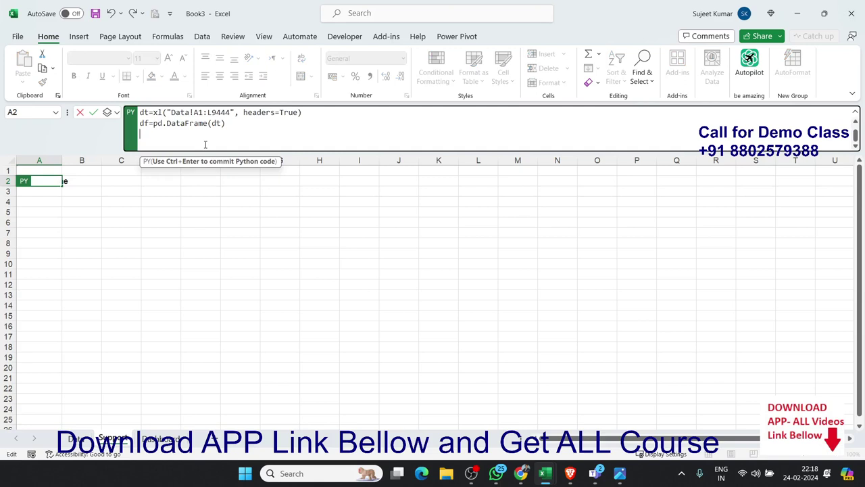
{"action": "key", "text": "ctrl+Return"}
{"action": "left_click", "coordinate": [76, 439]}
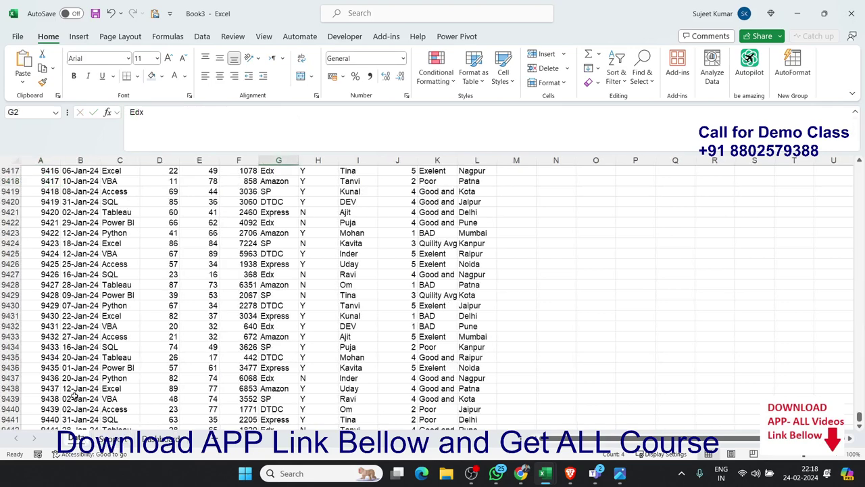
Copy the Shipped By column G from Data into Support cell M1.
{"action": "left_click", "coordinate": [267, 160]}
{"action": "key", "text": "ctrl+c"}
{"action": "left_click", "coordinate": [152, 439]}
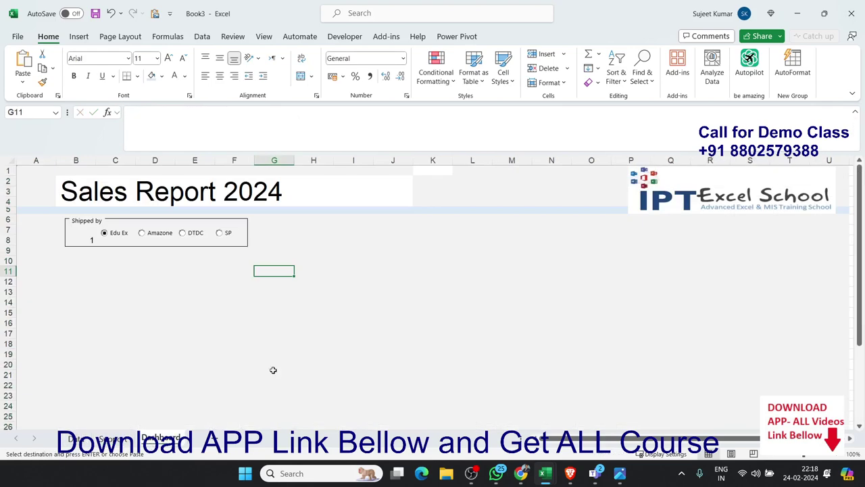
{"action": "left_click", "coordinate": [102, 438]}
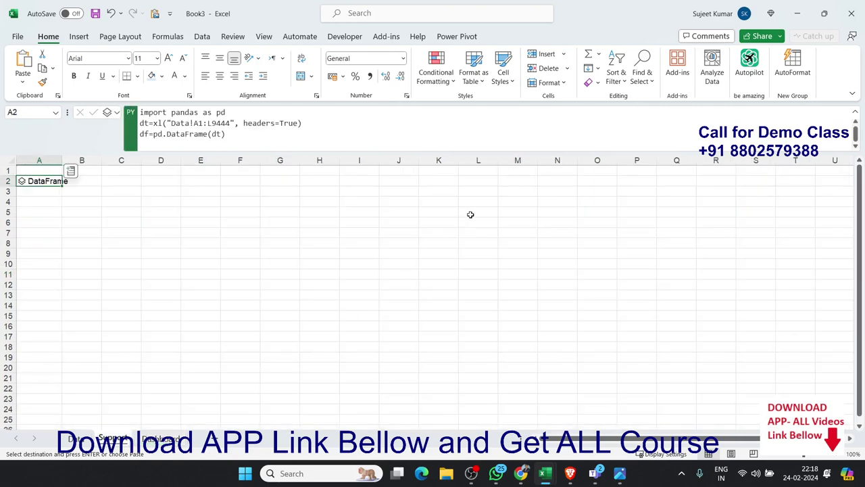
{"action": "left_click", "coordinate": [530, 169]}
{"action": "key", "text": "ctrl+v"}
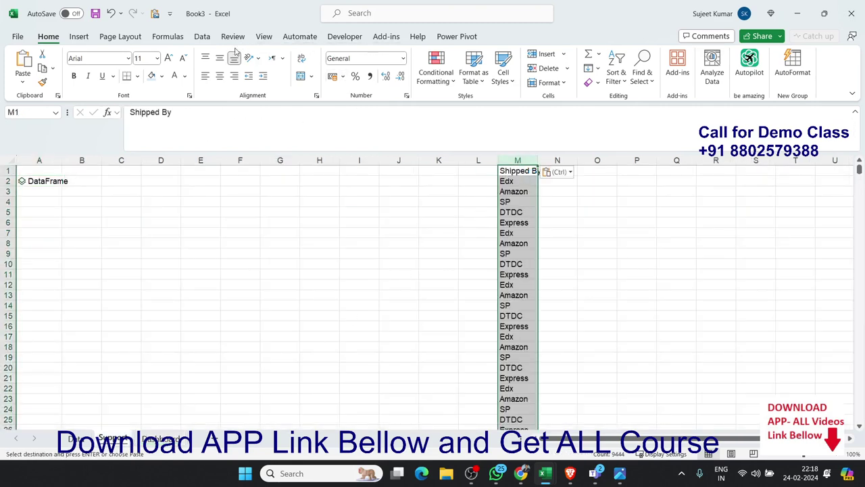
Clear the pasted Shipped By values from column M.
{"action": "left_click", "coordinate": [202, 36]}
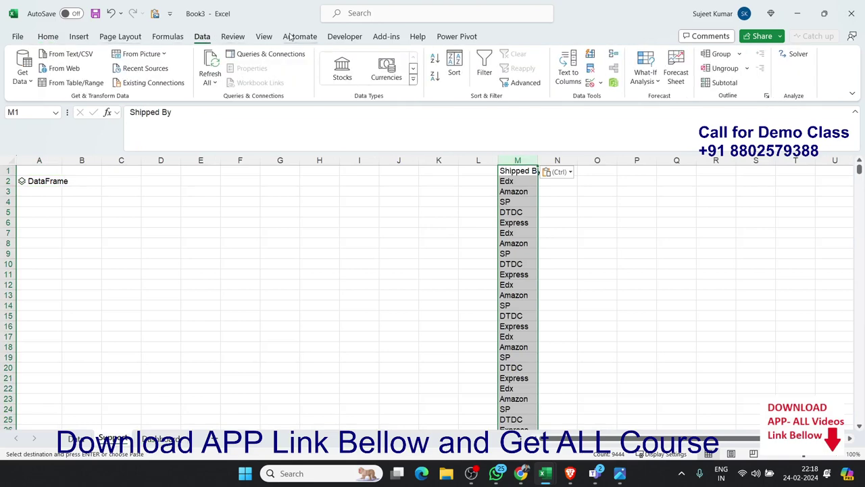
{"action": "left_click", "coordinate": [48, 36]}
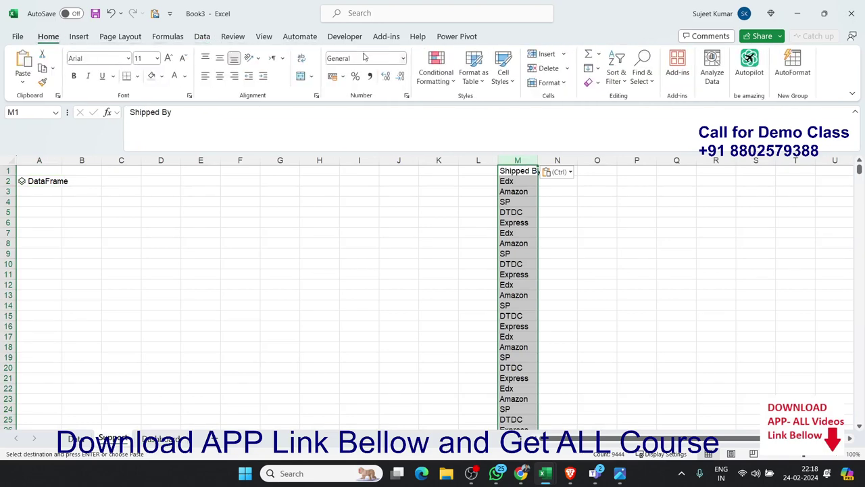
{"action": "left_click", "coordinate": [205, 38]}
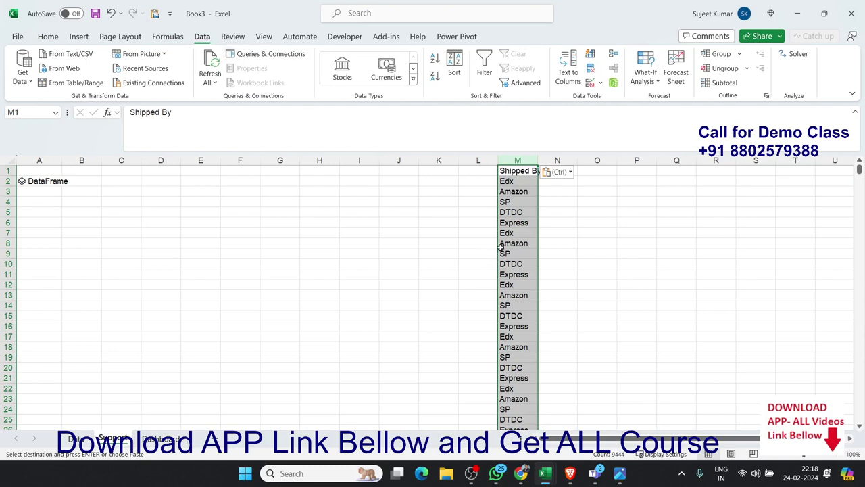
{"action": "left_click", "coordinate": [511, 169]}
{"action": "left_click", "coordinate": [517, 161]}
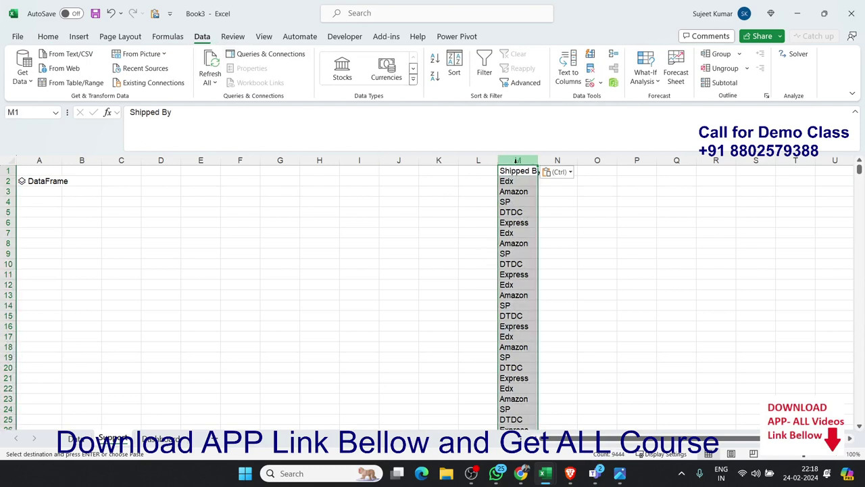
{"action": "key", "text": "Delete"}
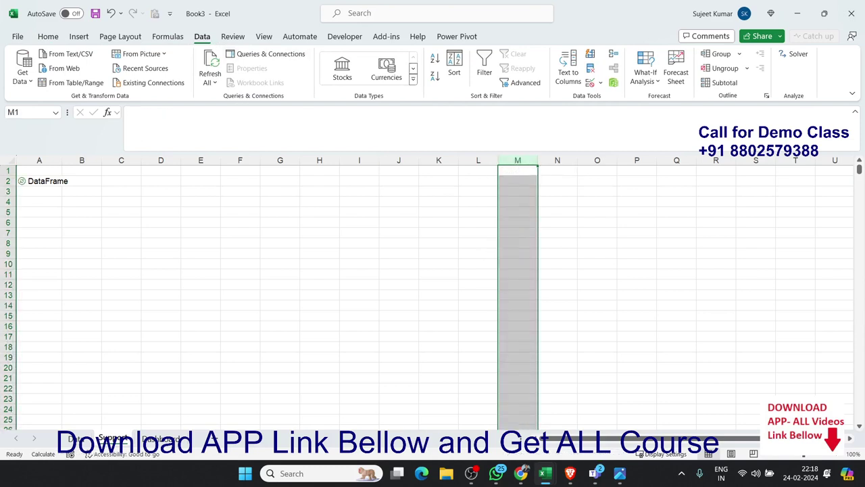
Start a new 'u=df[' line in A2's Python code, then cancel it with Escape.
{"action": "left_click", "coordinate": [520, 473]}
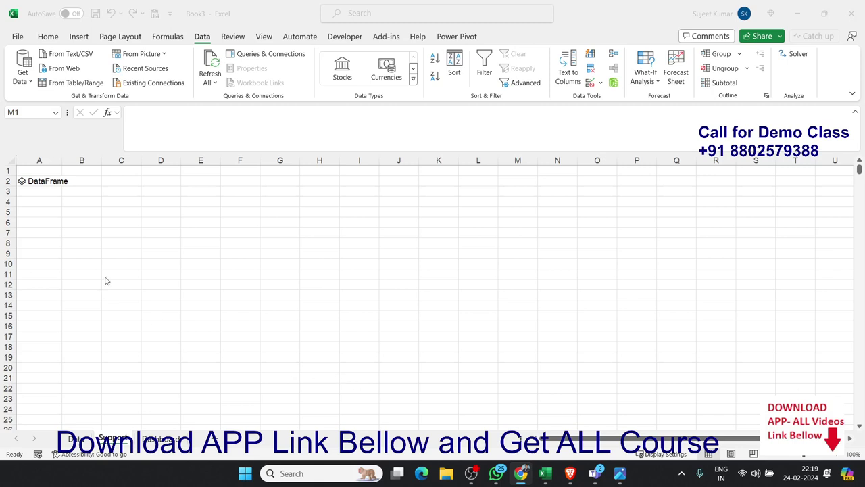
{"action": "left_click", "coordinate": [53, 183]}
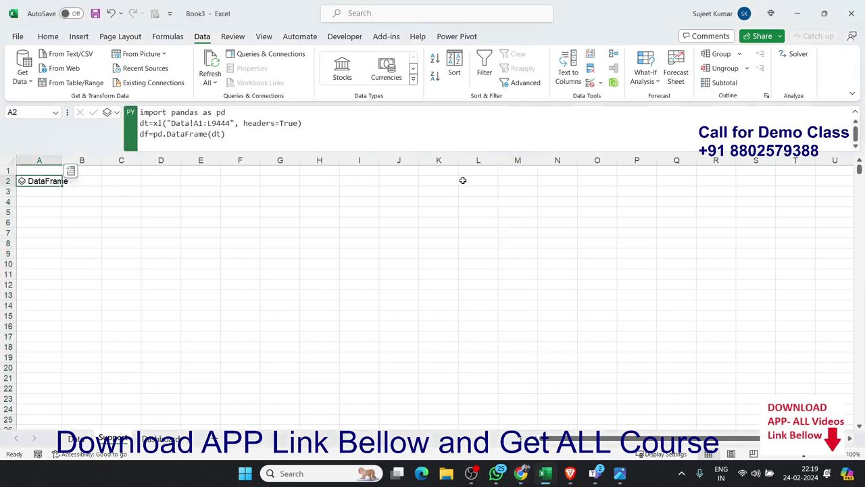
{"action": "left_click", "coordinate": [158, 145]}
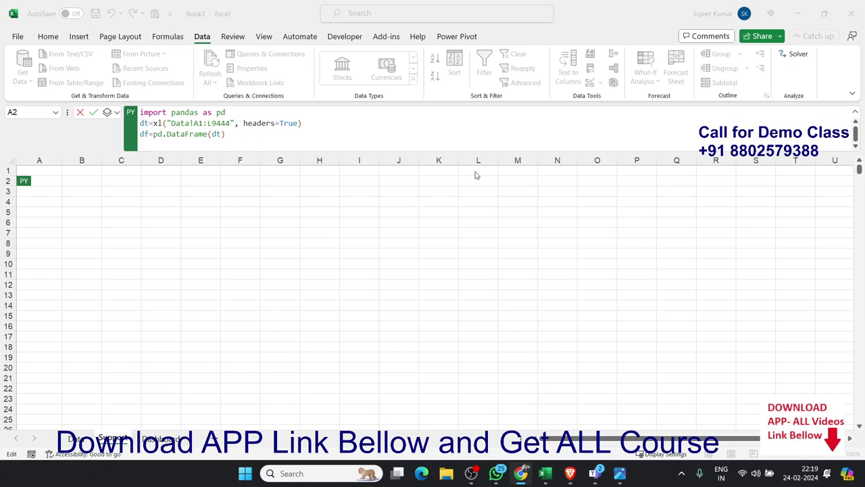
{"action": "left_click", "coordinate": [392, 142]}
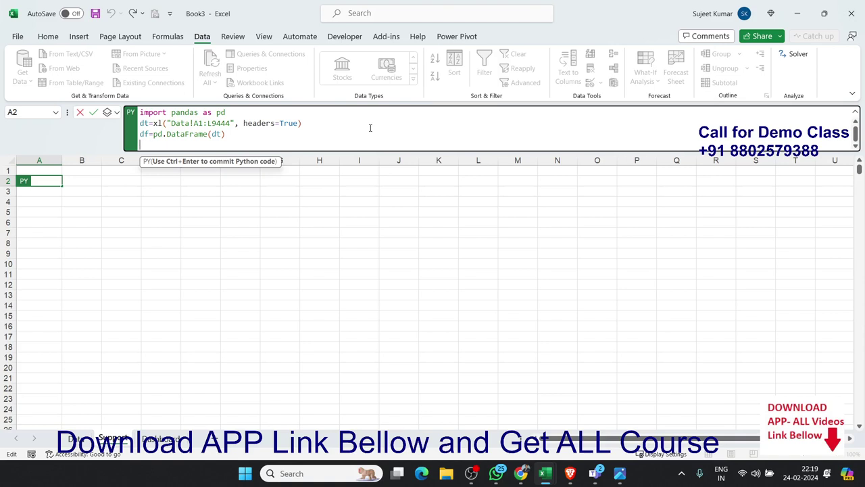
{"action": "type", "text": "u"}
{"action": "type", "text": "="}
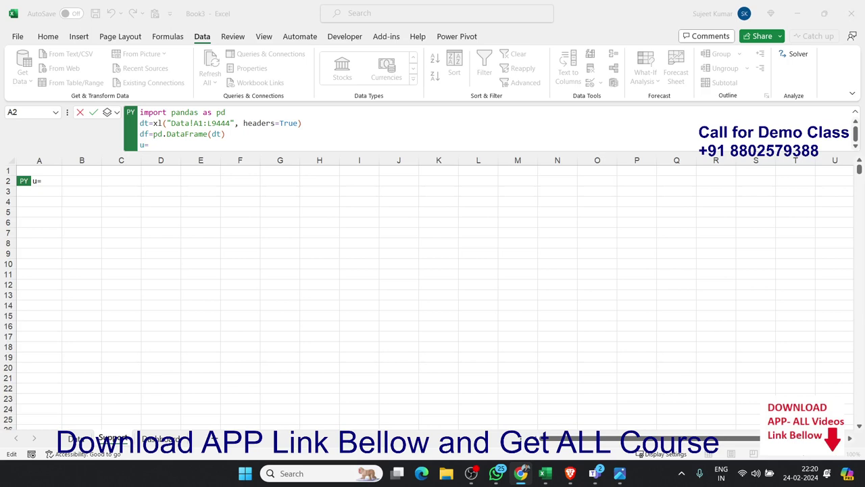
{"action": "left_click", "coordinate": [300, 146]}
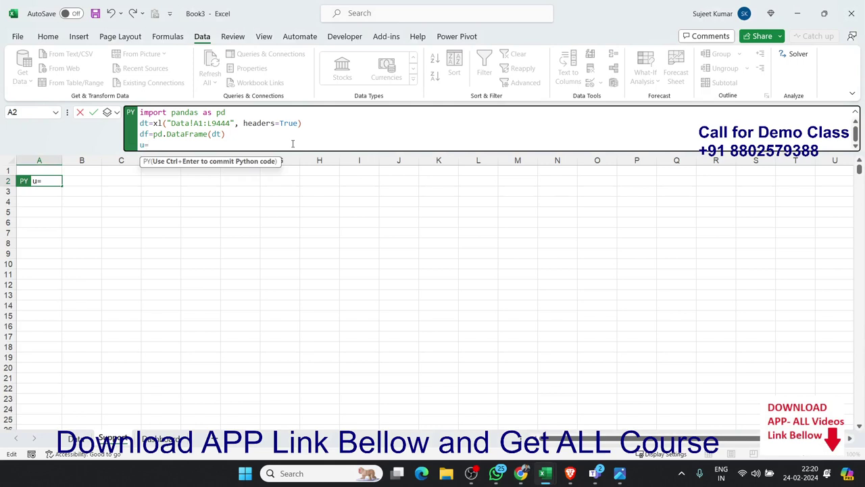
{"action": "type", "text": "df"}
{"action": "type", "text": "["}
{"action": "key", "text": "Escape"}
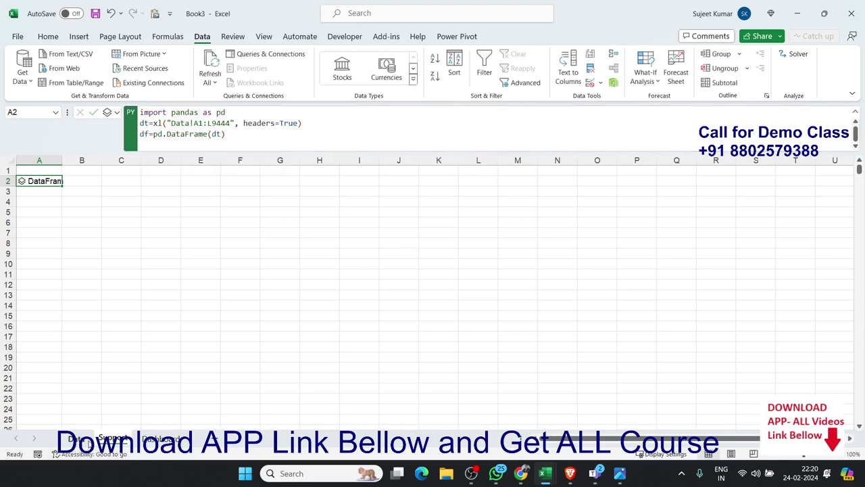
Copy the 'Shipped By' header text from Data cell G1.
{"action": "left_click", "coordinate": [76, 439]}
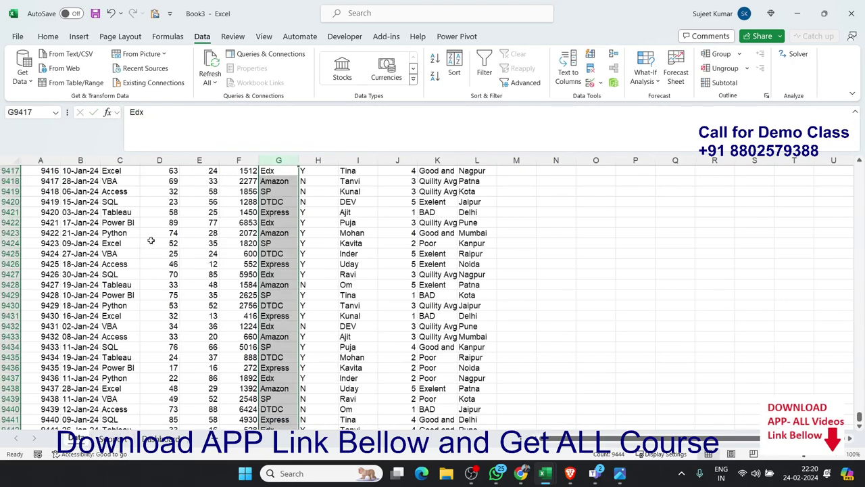
{"action": "left_click", "coordinate": [230, 212]}
{"action": "left_click", "coordinate": [278, 222]}
{"action": "key", "text": "ctrl+Up"}
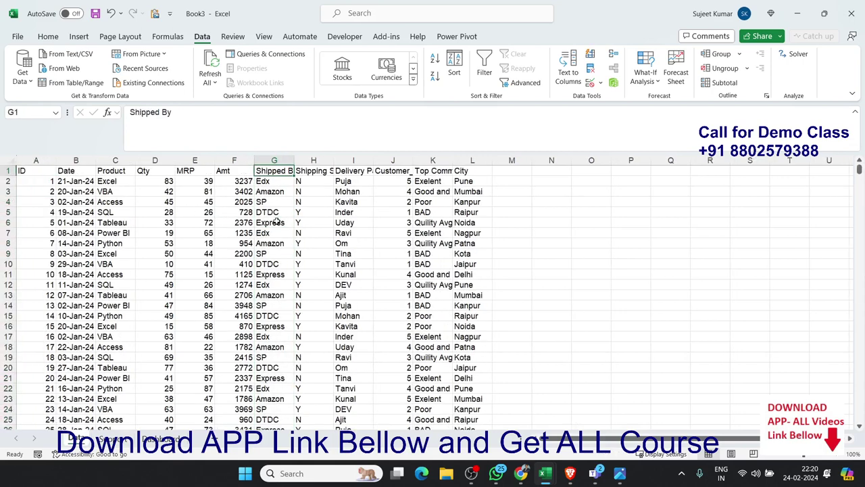
{"action": "left_click_drag", "start_coordinate": [203, 112], "coordinate": [120, 112]}
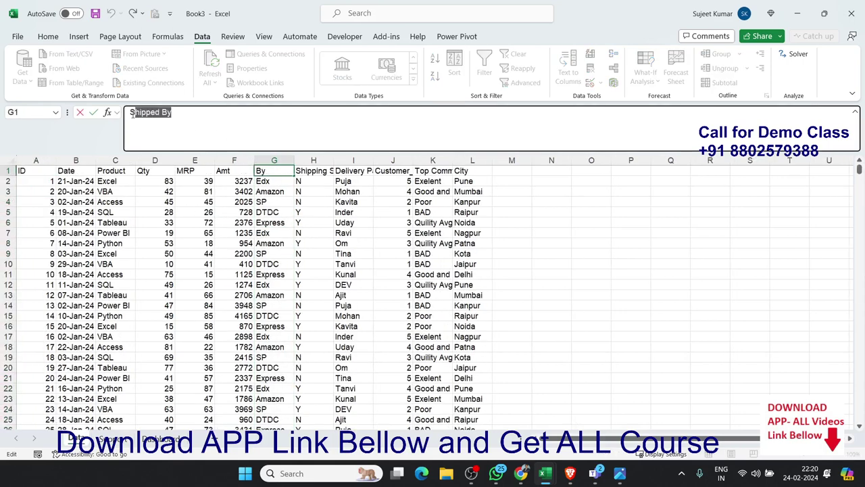
{"action": "key", "text": "ctrl+c"}
{"action": "key", "text": "Escape"}
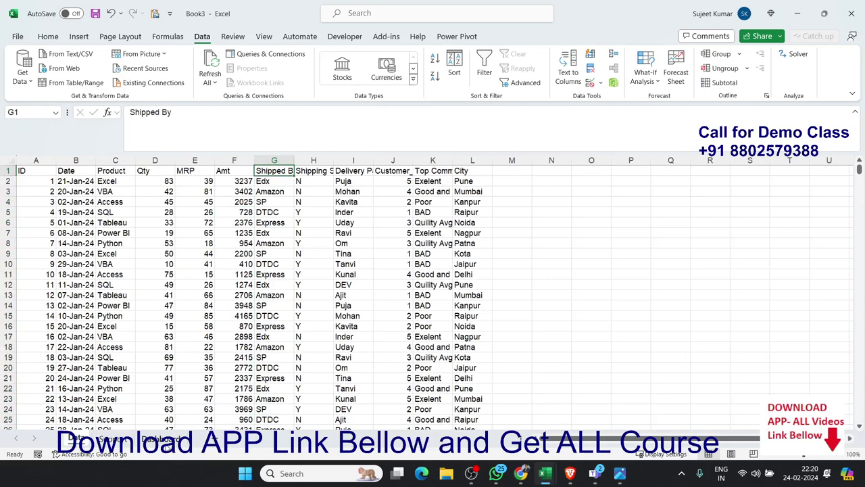
Add u=df['Shipped By'].unique() as a new line in A2's Python code and run it.
{"action": "left_click", "coordinate": [162, 438]}
{"action": "left_click", "coordinate": [126, 441]}
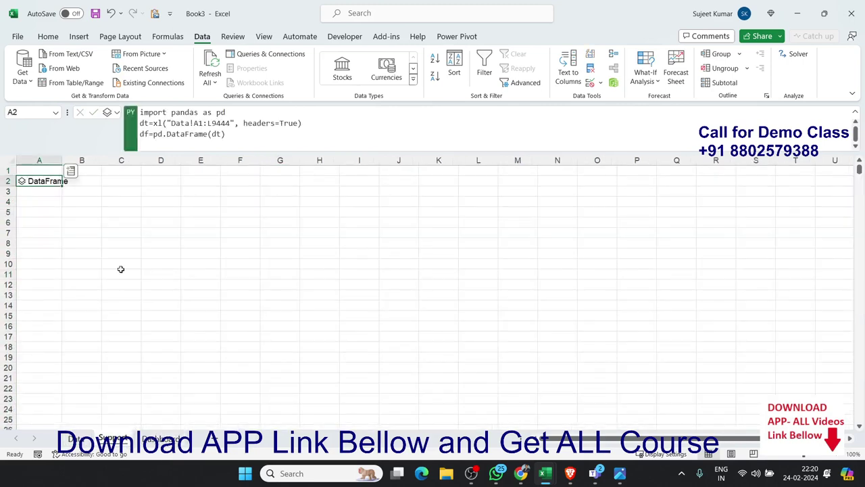
{"action": "left_click", "coordinate": [154, 145]}
{"action": "key", "text": "Return"}
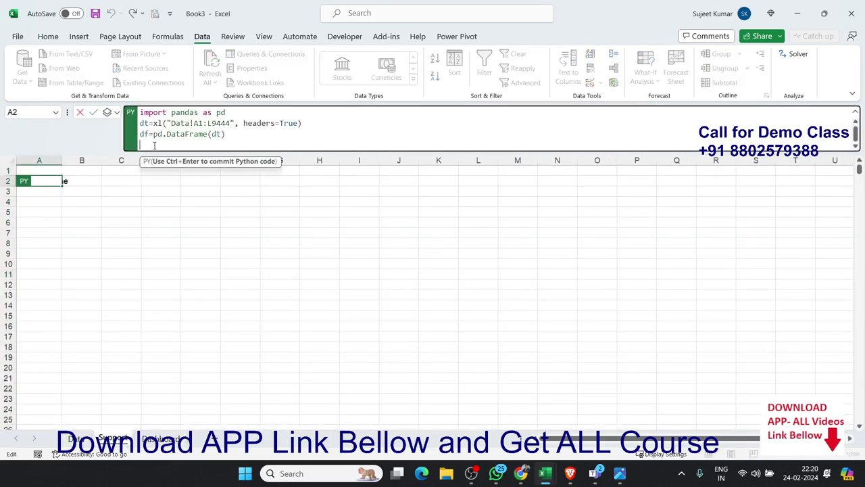
{"action": "type", "text": "u="}
{"action": "type", "text": "df"}
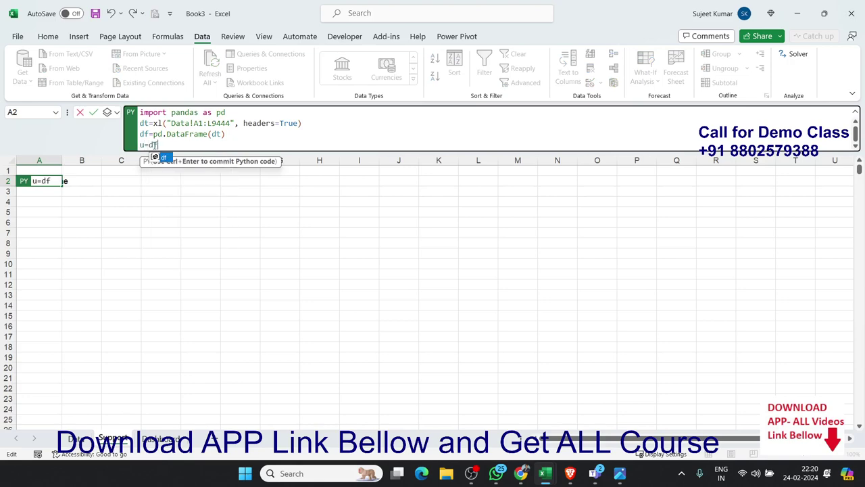
{"action": "type", "text": "['"}
{"action": "type", "text": "Shipped By'"}
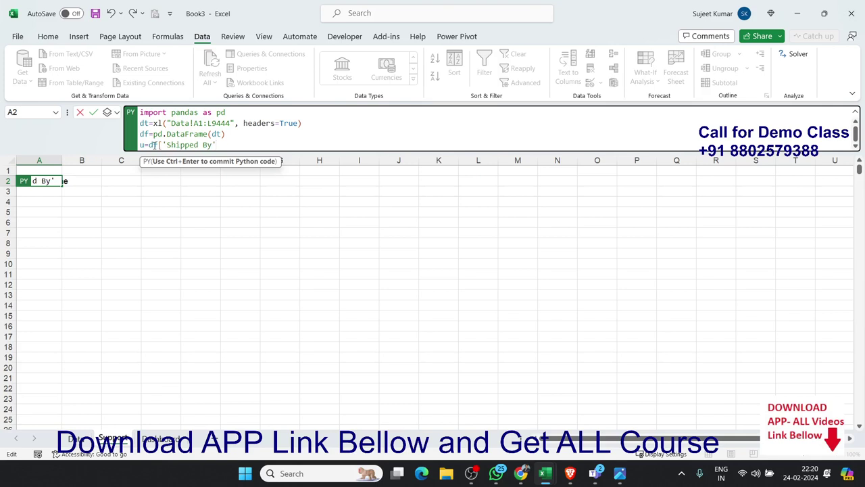
{"action": "type", "text": "]."}
{"action": "type", "text": "u"}
{"action": "type", "text": "niq"}
{"action": "type", "text": "ue"}
{"action": "type", "text": "()"}
{"action": "key", "text": "ctrl+Return"}
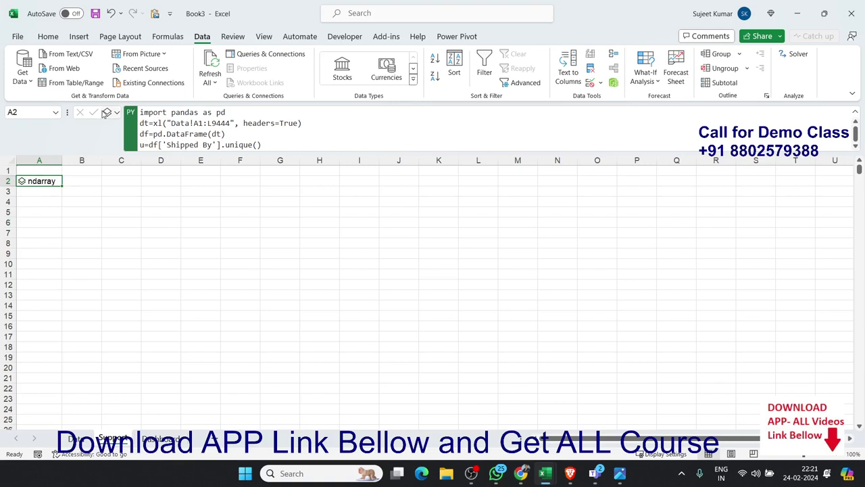
Return the Python output as Excel values and recommit the code.
{"action": "left_click", "coordinate": [111, 112]}
{"action": "left_click", "coordinate": [136, 161]}
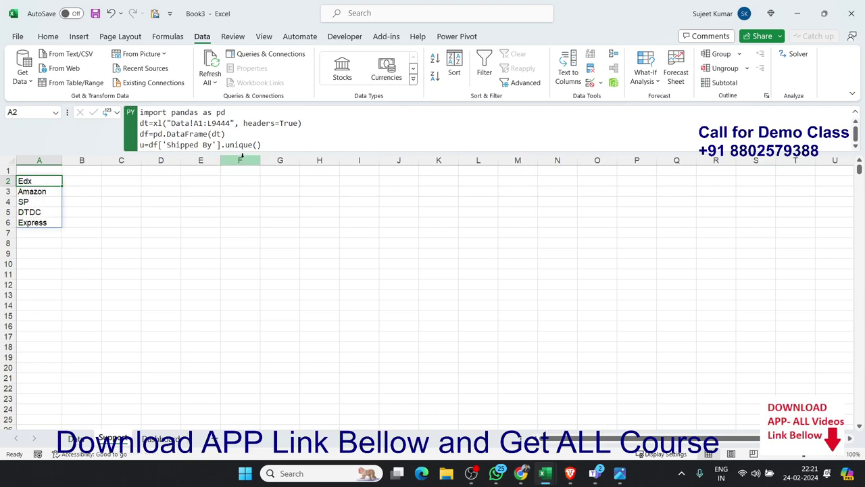
{"action": "left_click_drag", "start_coordinate": [262, 150], "coordinate": [263, 172]}
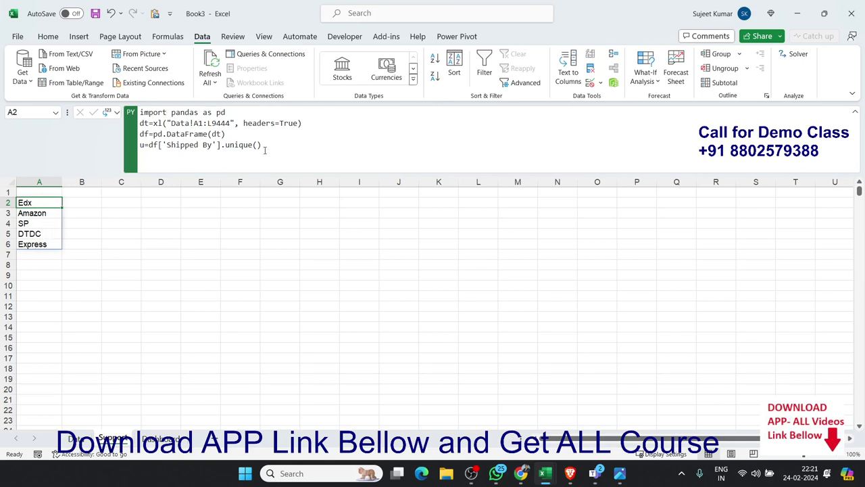
{"action": "left_click_drag", "start_coordinate": [138, 146], "coordinate": [224, 149]}
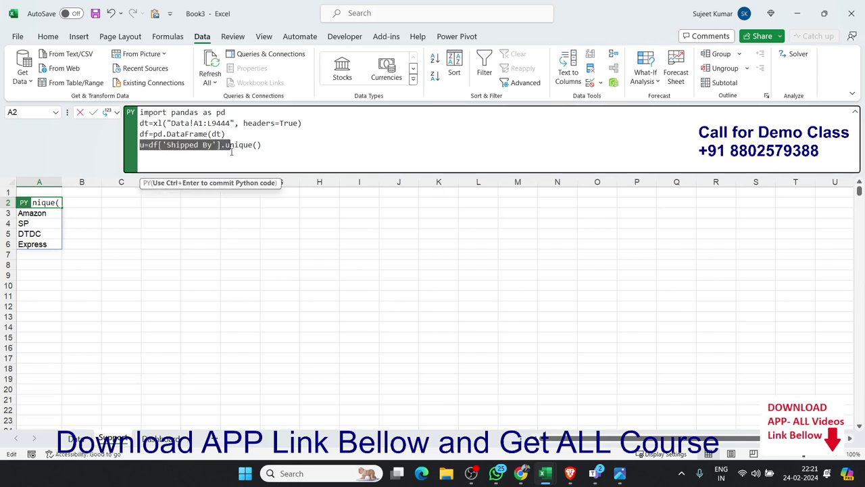
{"action": "left_click", "coordinate": [276, 158]}
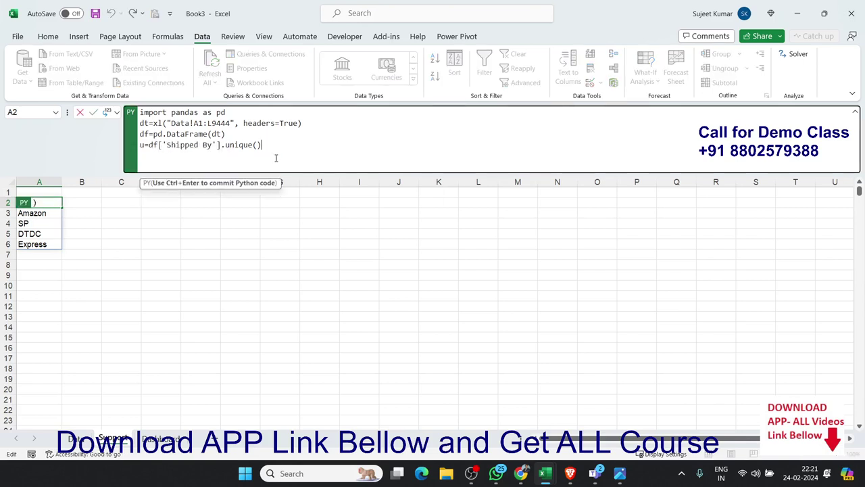
{"action": "key", "text": "ctrl+Return"}
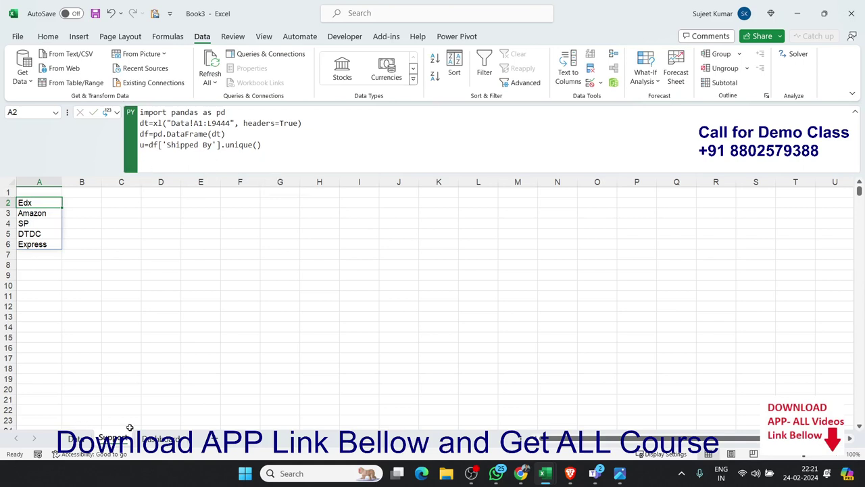
Widen the Dashboard's Shipped by group box to the right.
{"action": "left_click", "coordinate": [160, 440]}
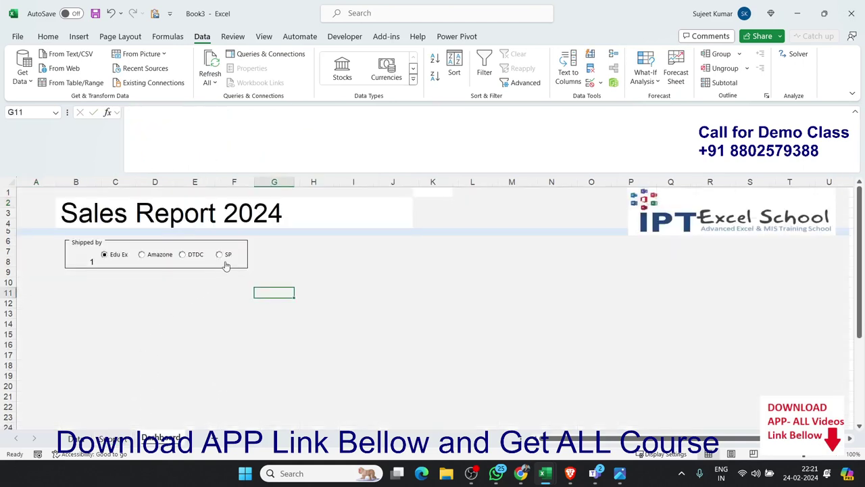
{"action": "left_click", "coordinate": [116, 441]}
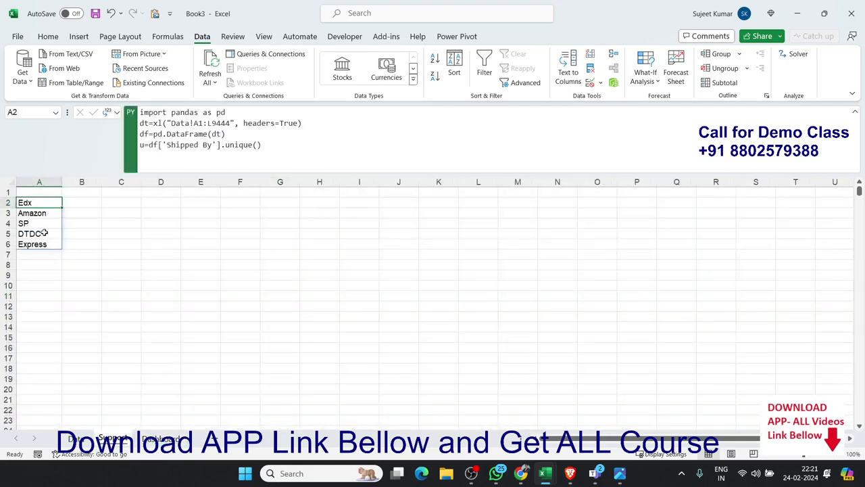
{"action": "left_click", "coordinate": [160, 439]}
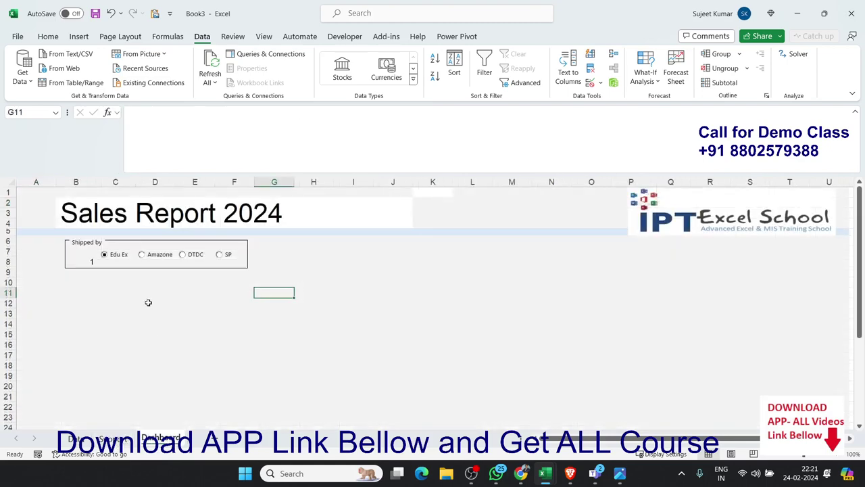
{"action": "right_click", "coordinate": [249, 254]}
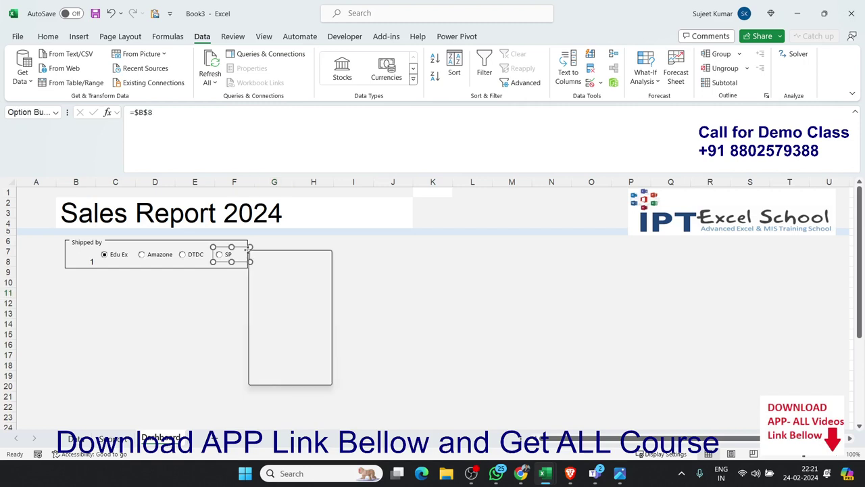
{"action": "left_click", "coordinate": [229, 265]}
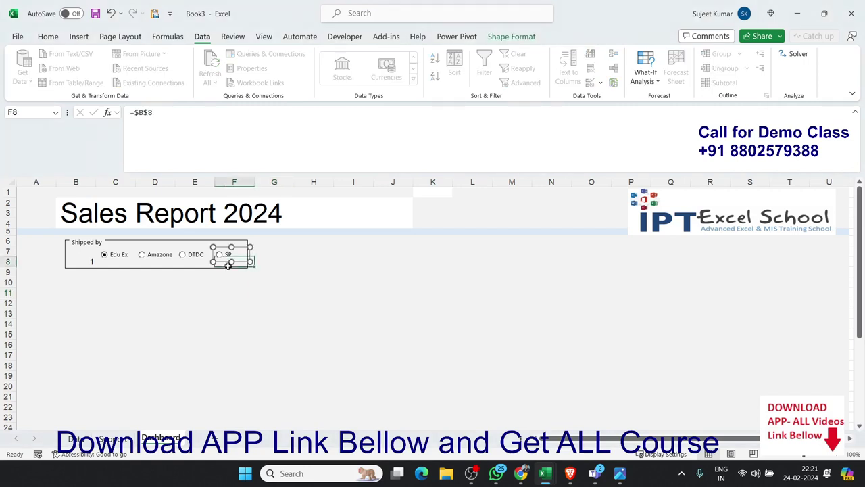
{"action": "left_click", "coordinate": [228, 265]}
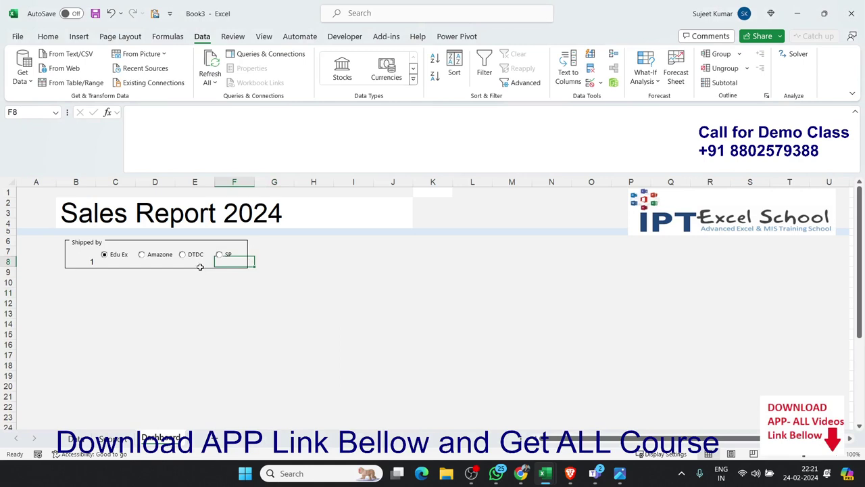
{"action": "left_click", "coordinate": [200, 268]}
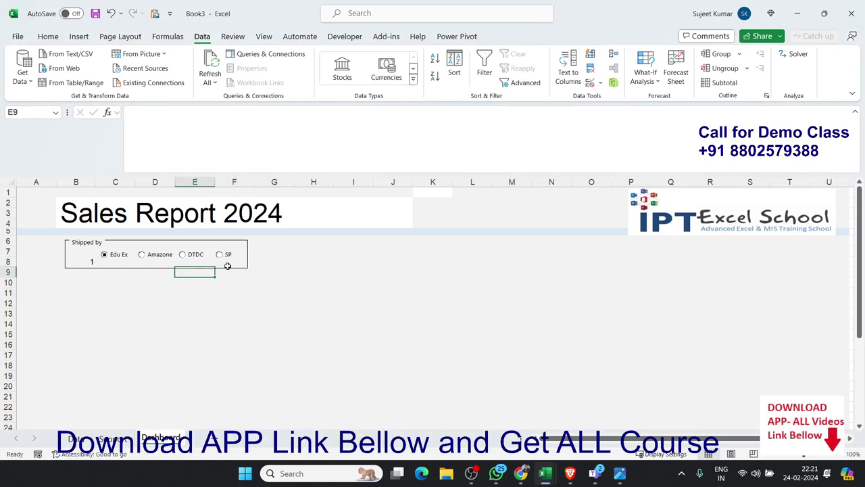
{"action": "left_click", "coordinate": [230, 270]}
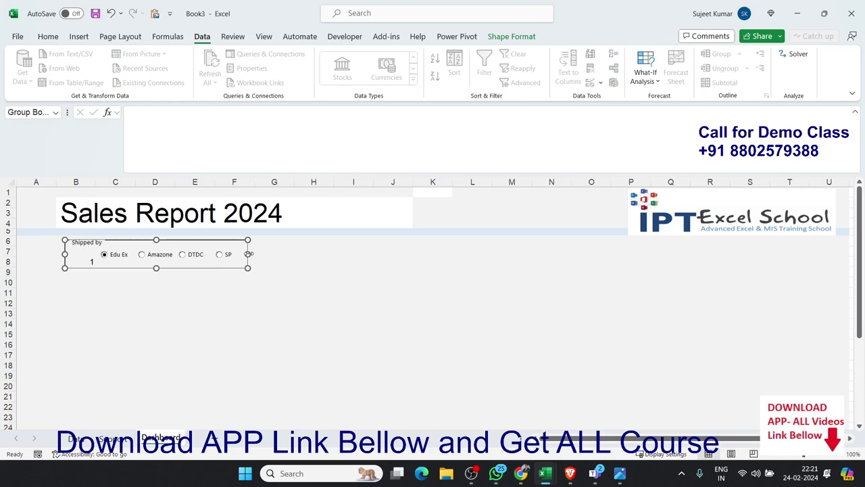
{"action": "left_click_drag", "start_coordinate": [247, 254], "coordinate": [281, 255]}
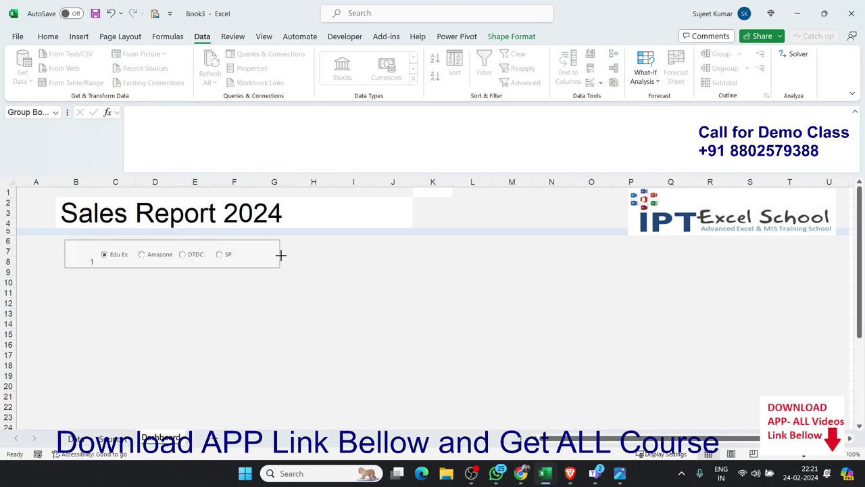
{"action": "left_click", "coordinate": [314, 263]}
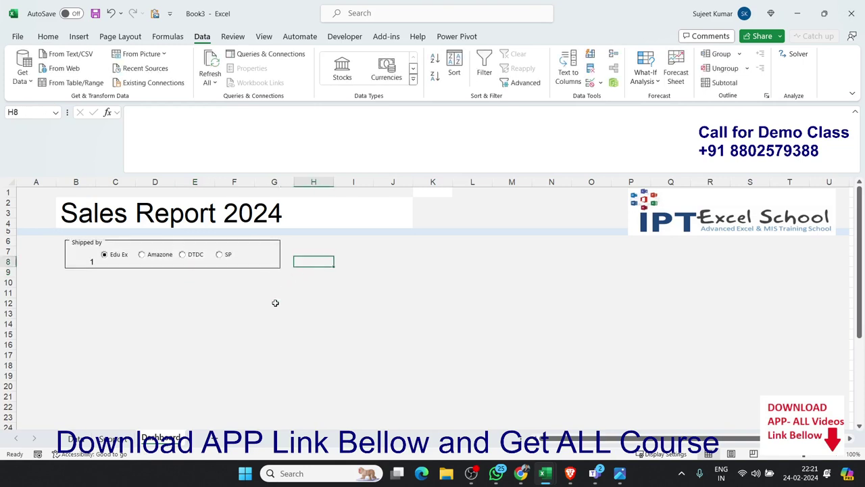
Copy the SP option button to its right and relabel the copy Epress.
{"action": "right_click", "coordinate": [224, 261]}
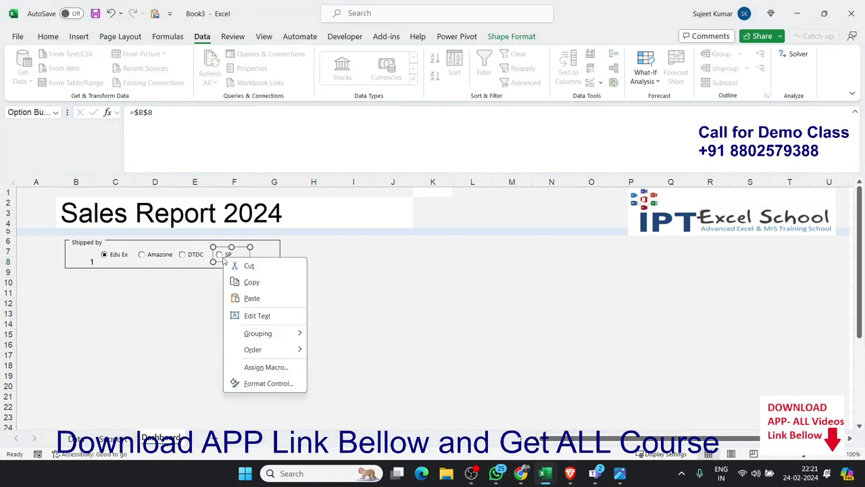
{"action": "key", "text": "Escape"}
{"action": "left_click", "coordinate": [240, 263]}
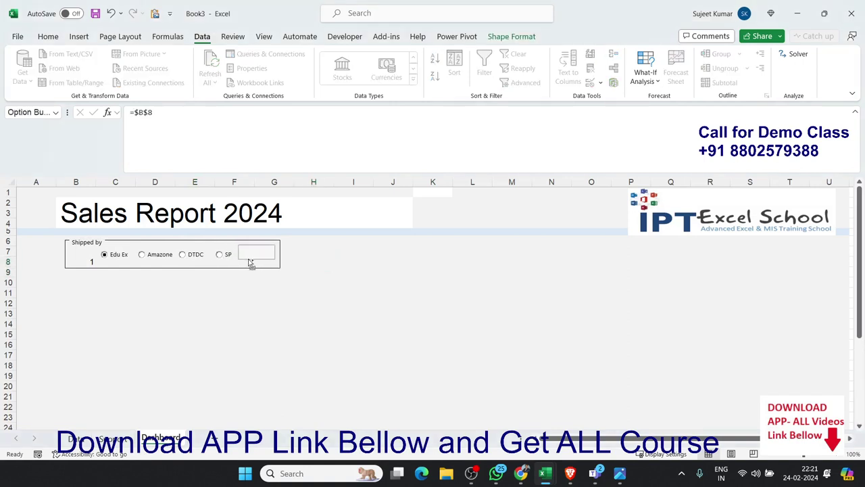
{"action": "left_click_drag", "start_coordinate": [250, 265], "coordinate": [252, 264]}
{"action": "key", "text": "BackSpace"}
{"action": "key", "text": "BackSpace"}
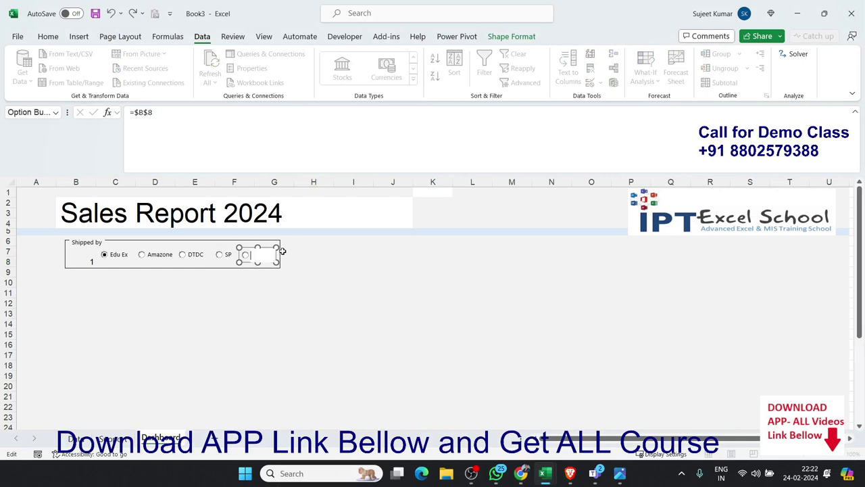
{"action": "type", "text": "Epress"}
{"action": "left_click", "coordinate": [346, 302]}
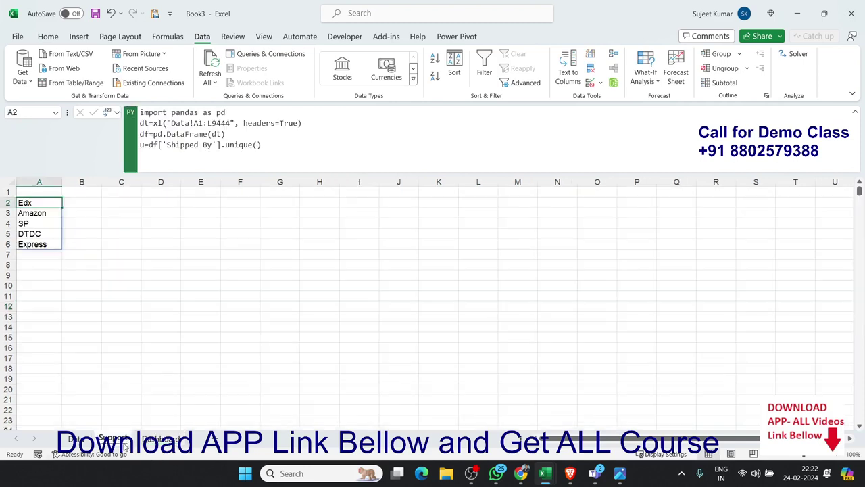
{"action": "left_click", "coordinate": [125, 443]}
Draft replacing the unique() line with d= / if d==1: / s=' code, then discard it.
{"action": "left_click", "coordinate": [274, 149]}
{"action": "left_click", "coordinate": [139, 144], "text": "shift"}
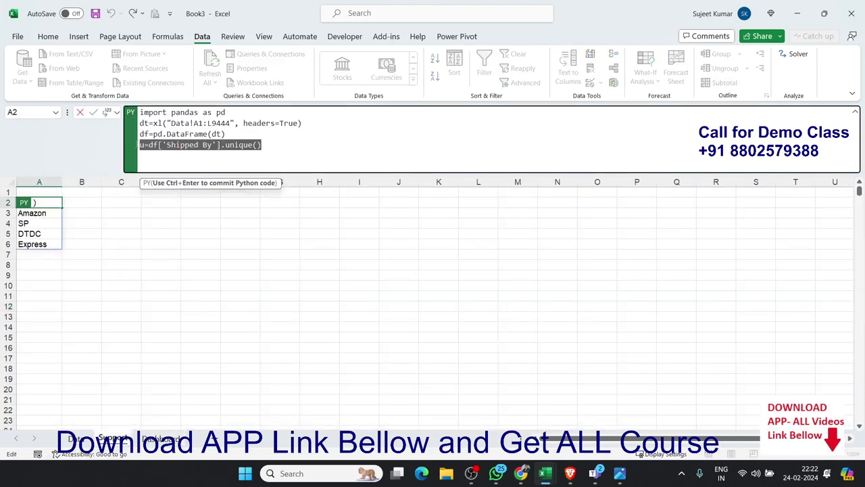
{"action": "key", "text": "BackSpace"}
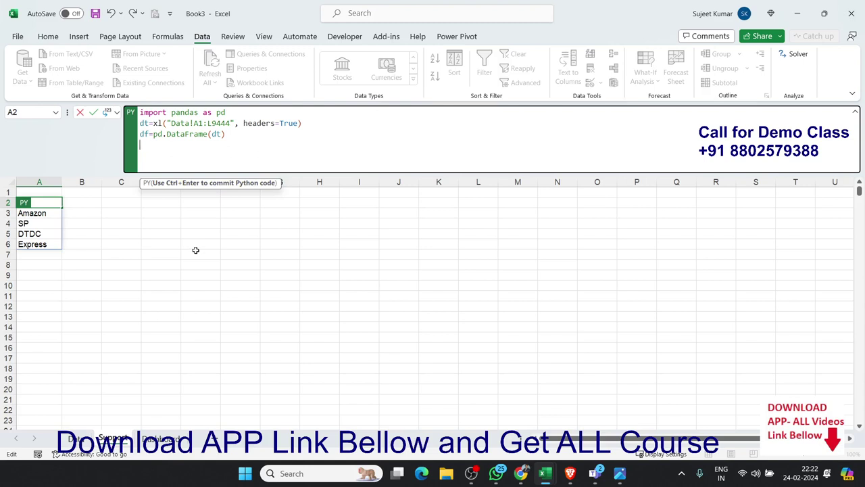
{"action": "type", "text": "d=1"}
{"action": "key", "text": "Return"}
{"action": "type", "text": "if "}
{"action": "type", "text": "d=="}
{"action": "type", "text": "1:"}
{"action": "key", "text": "Return"}
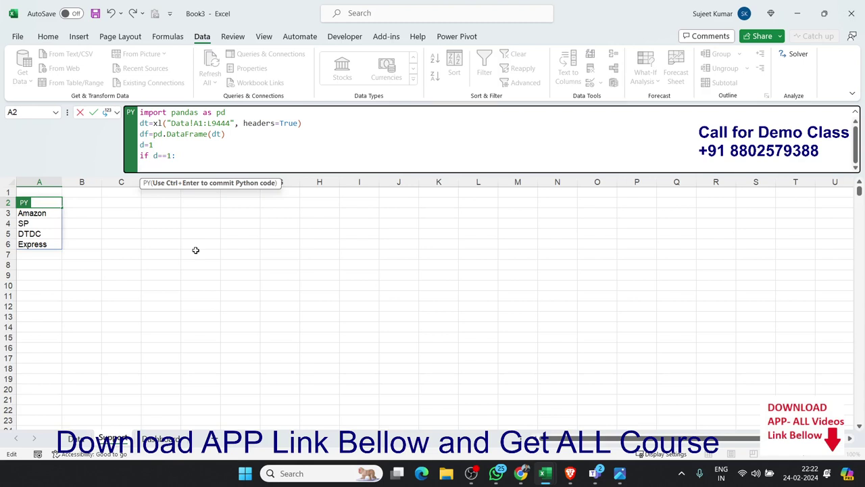
{"action": "type", "text": "s"}
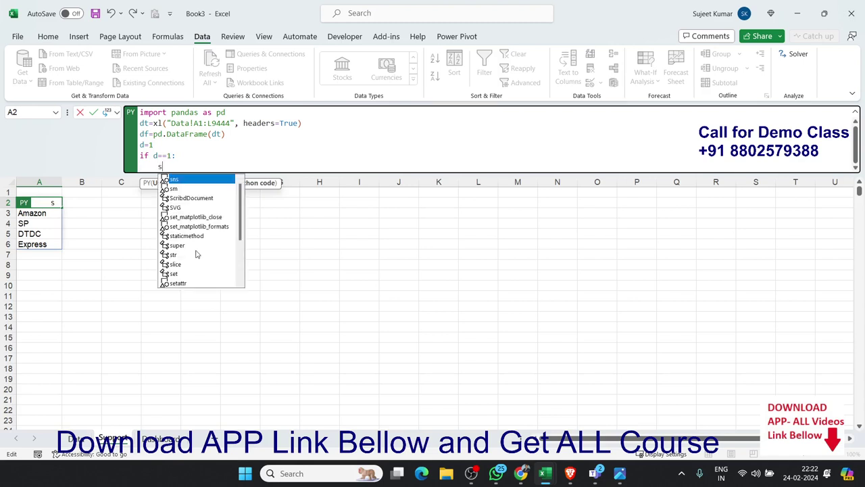
{"action": "type", "text": "="}
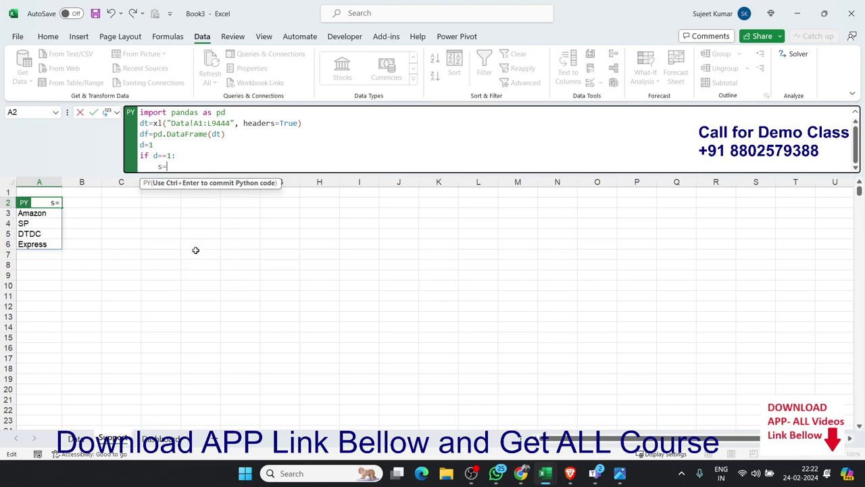
{"action": "type", "text": "'"}
{"action": "key", "text": "Escape"}
Enter 'if d=1:' in Dashboard cell D10, then reopen it to add a line starting s=".
{"action": "left_click", "coordinate": [170, 438]}
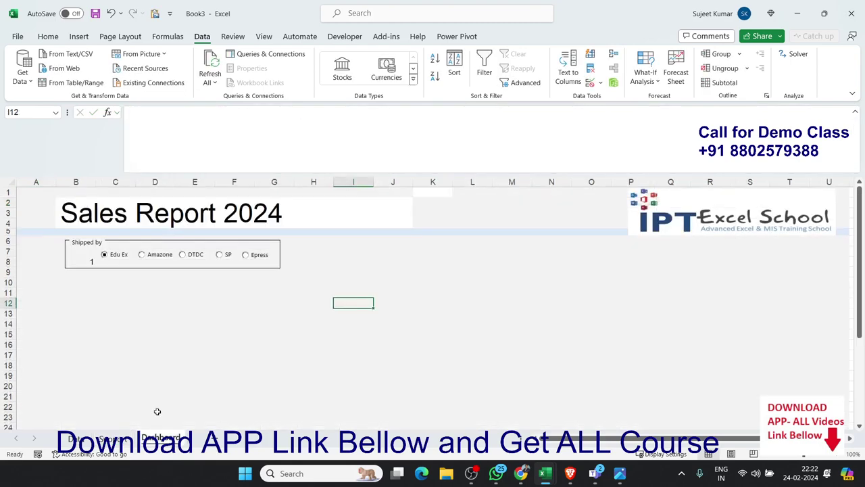
{"action": "left_click", "coordinate": [193, 294]}
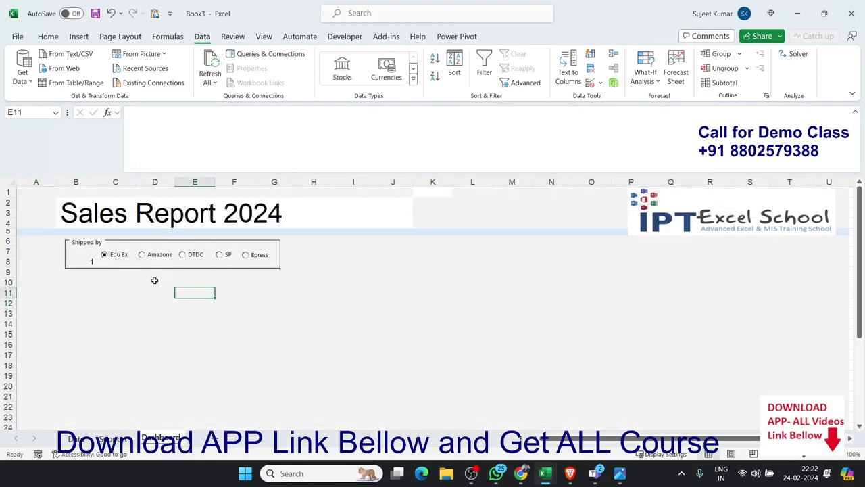
{"action": "double_click", "coordinate": [150, 282]}
{"action": "type", "text": "if"}
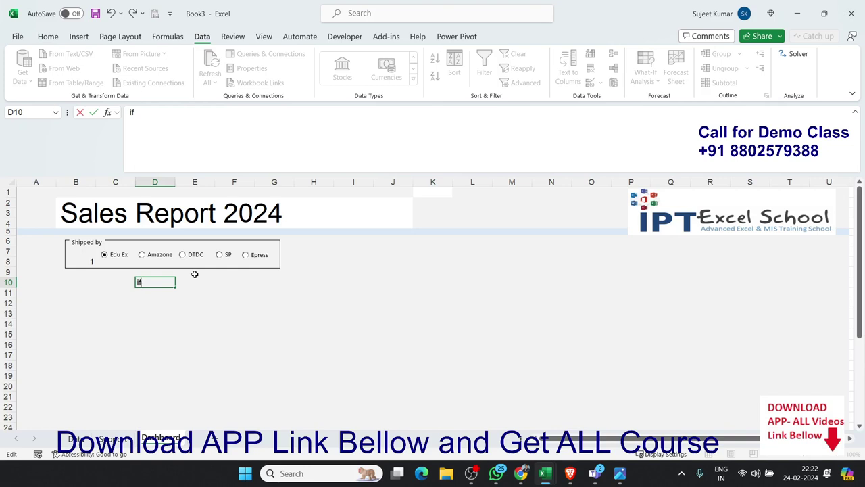
{"action": "type", "text": "d"}
{"action": "type", "text": "=1"}
{"action": "type", "text": ":"}
{"action": "key", "text": "Tab"}
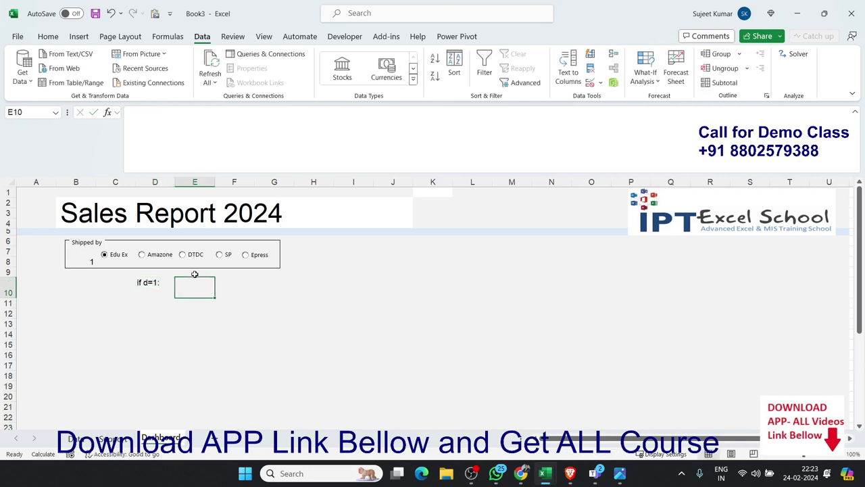
{"action": "left_click", "coordinate": [169, 273]}
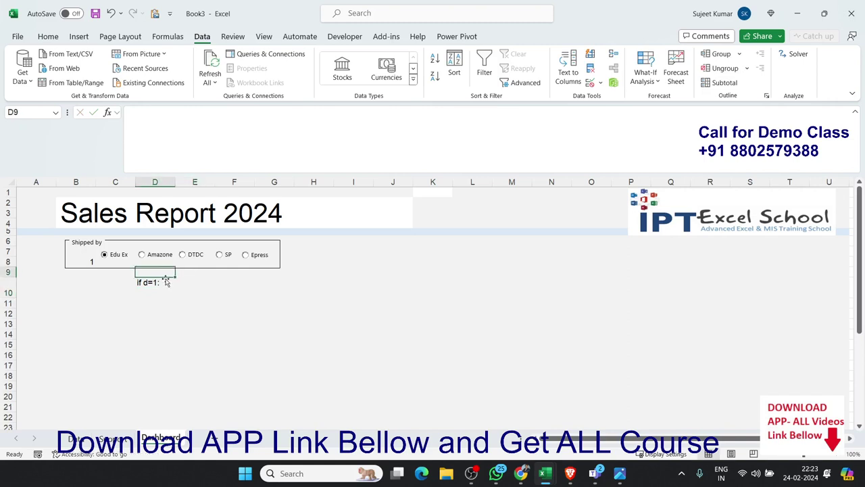
{"action": "left_click", "coordinate": [165, 284]}
{"action": "double_click", "coordinate": [164, 284]}
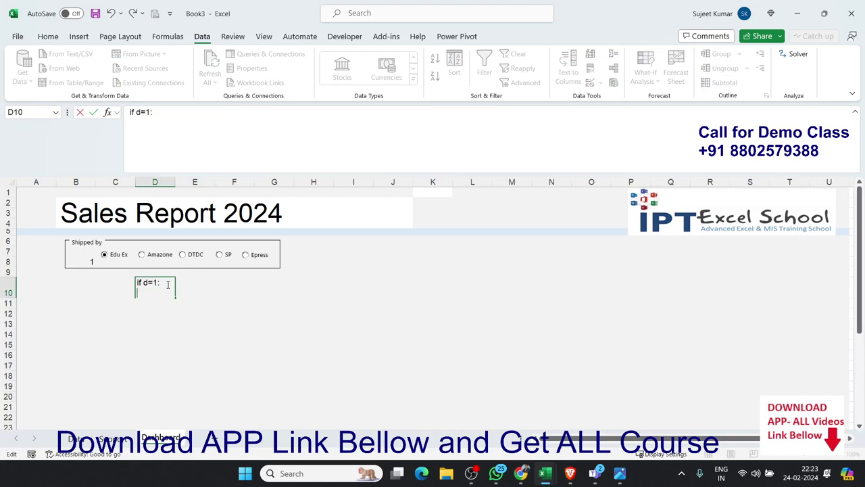
{"action": "type", "text": "s="}
{"action": "type", "text": "\""}
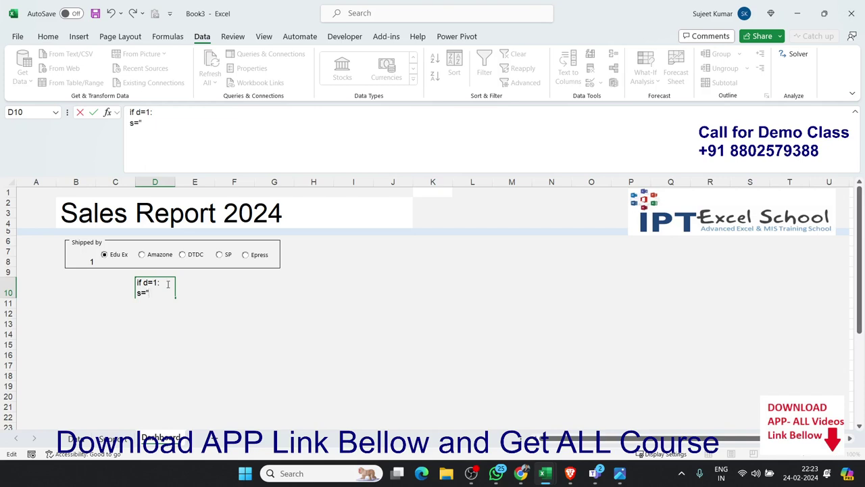
Cancel the unfinished D10 entry and flip between Dashboard and Support, ending on Support.
{"action": "key", "text": "Escape"}
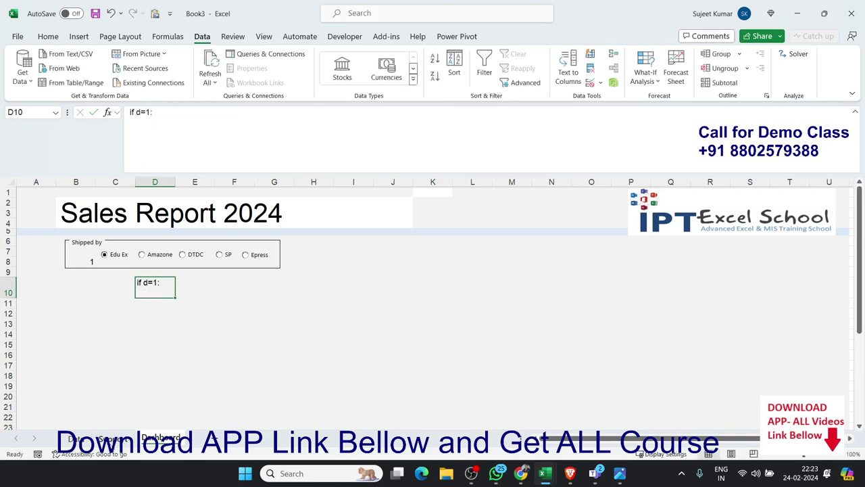
{"action": "left_click", "coordinate": [110, 440]}
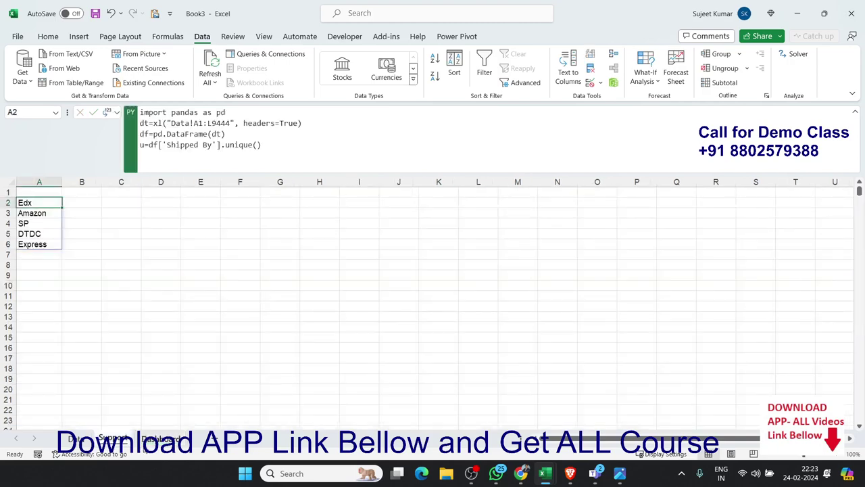
{"action": "left_click", "coordinate": [149, 446]}
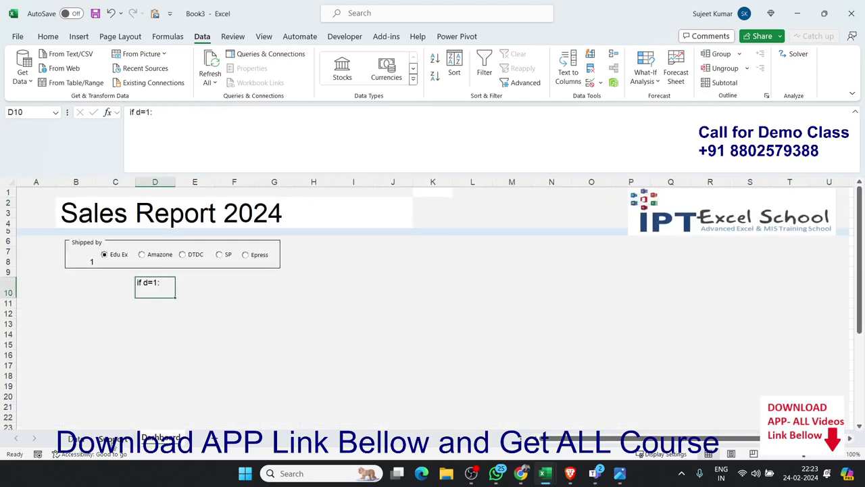
{"action": "left_click", "coordinate": [127, 443]}
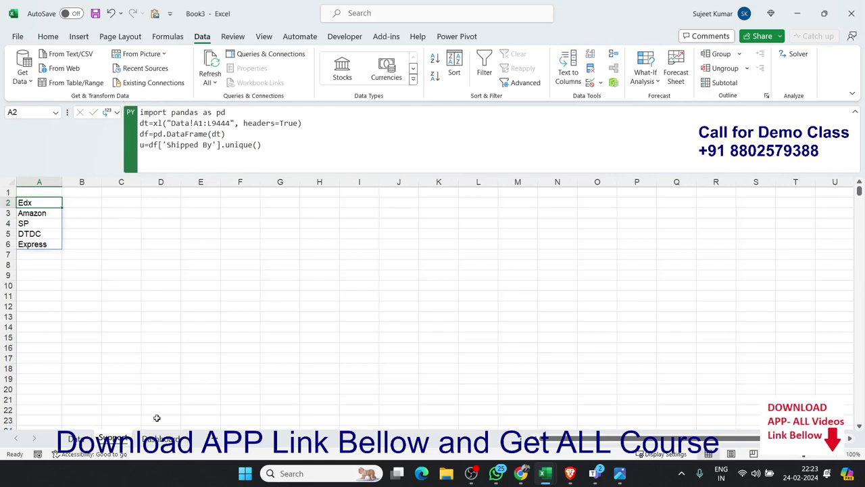
{"action": "left_click", "coordinate": [158, 439]}
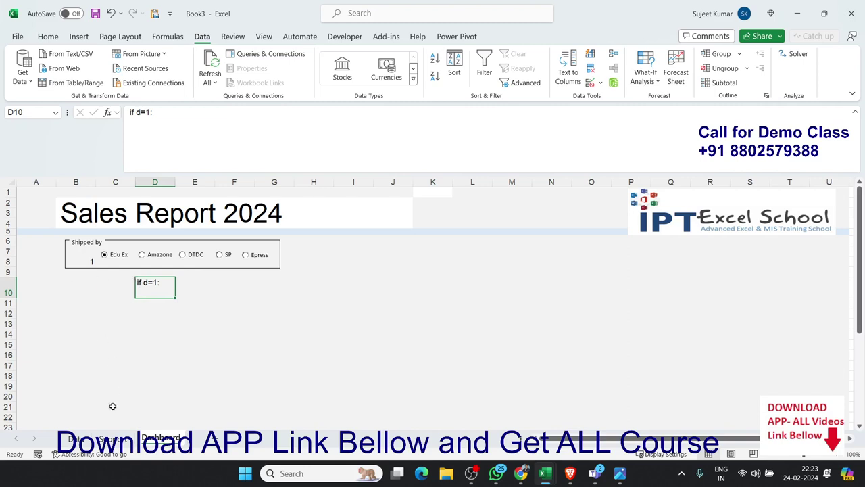
{"action": "left_click", "coordinate": [114, 439]}
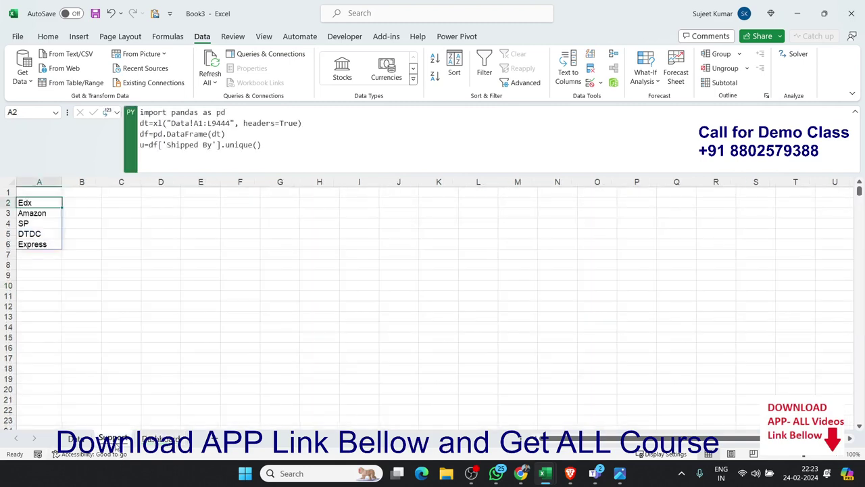
Start editing cell C2 beside the Edx shipper.
{"action": "left_click", "coordinate": [106, 242]}
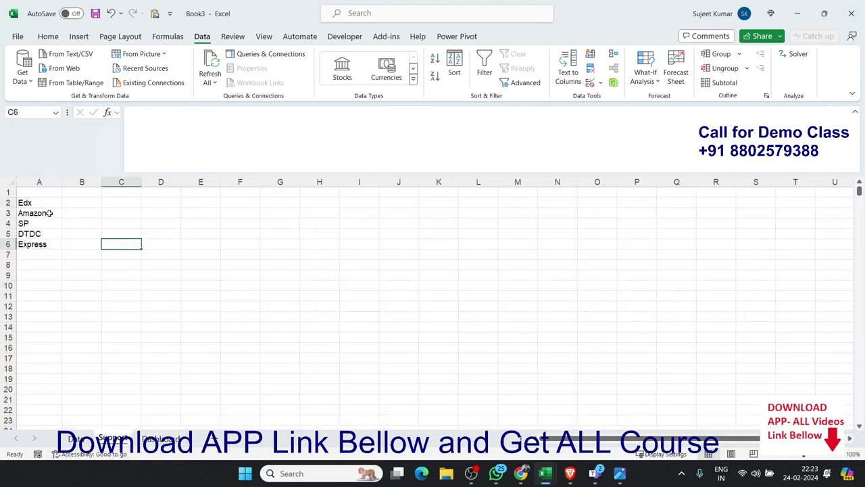
{"action": "left_click", "coordinate": [29, 204]}
{"action": "left_click", "coordinate": [112, 203]}
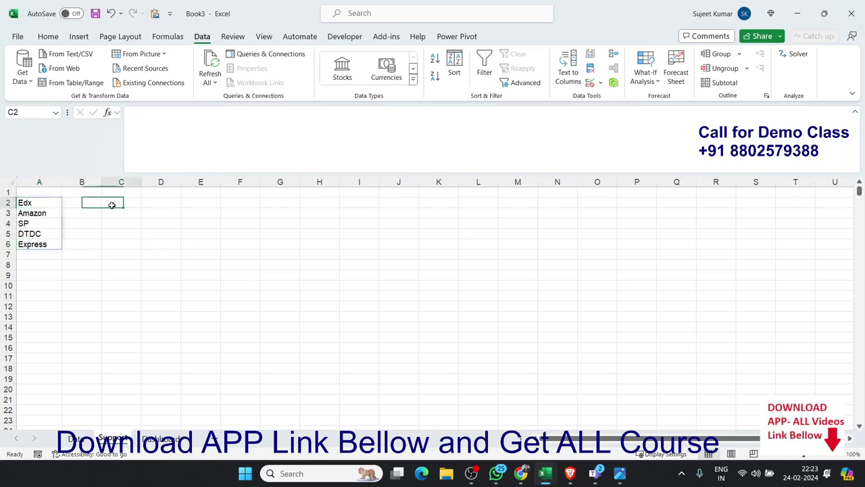
{"action": "double_click", "coordinate": [112, 203]}
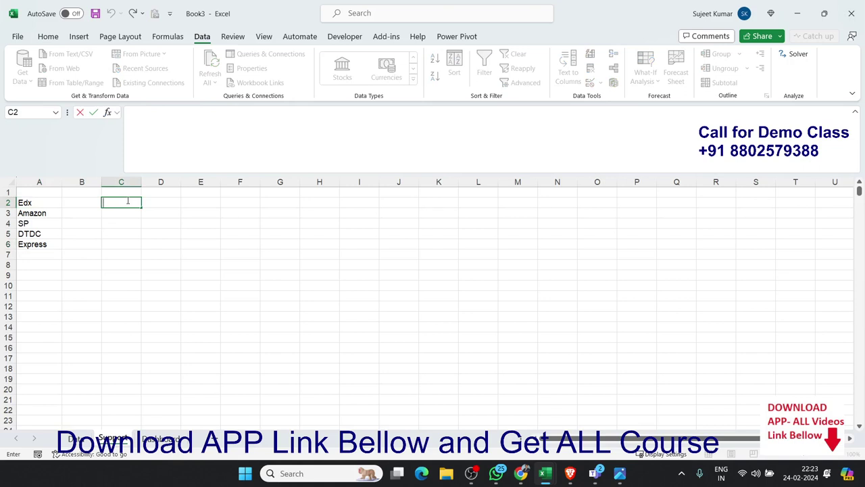
Number Edx 1 and Amazon 2 in B2:B3, briefly checking the Dashboard shipper options.
{"action": "key", "text": "Escape"}
{"action": "left_click", "coordinate": [89, 203]}
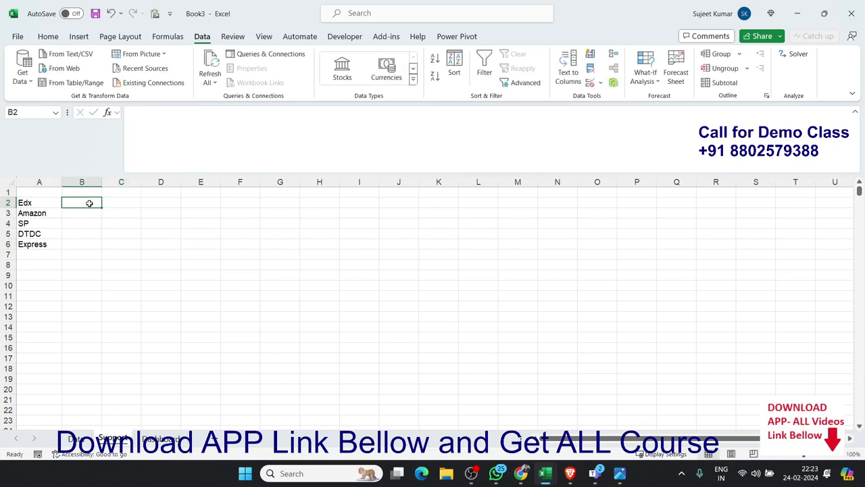
{"action": "type", "text": "1"}
{"action": "key", "text": "Return"}
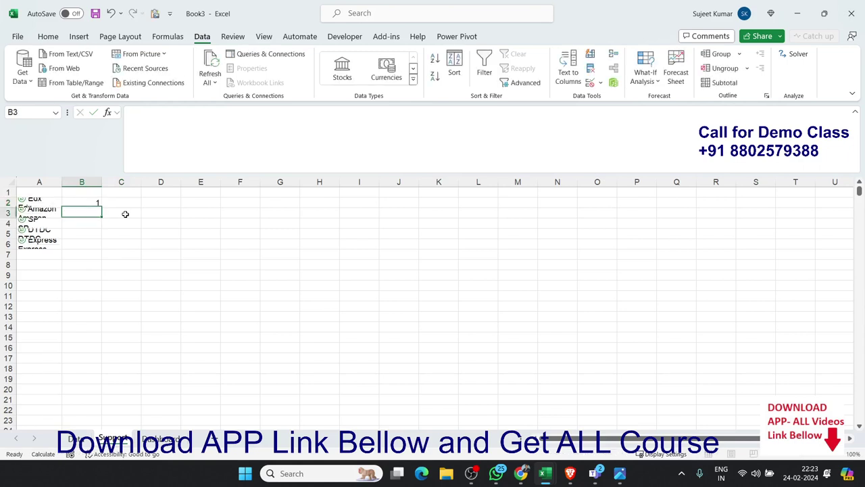
{"action": "type", "text": "2"}
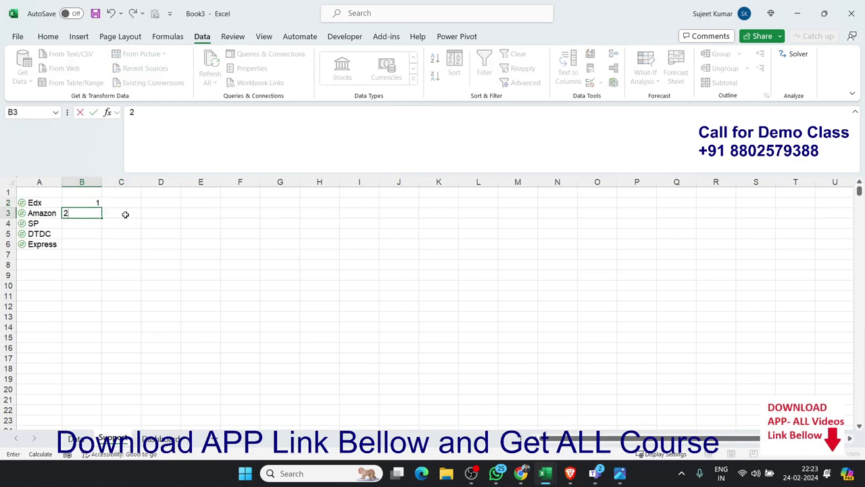
{"action": "left_click", "coordinate": [119, 345]}
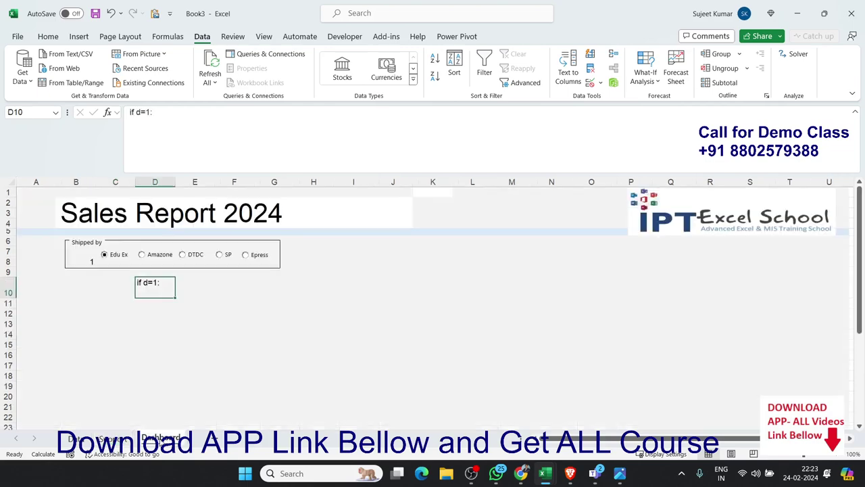
{"action": "left_click", "coordinate": [161, 438]}
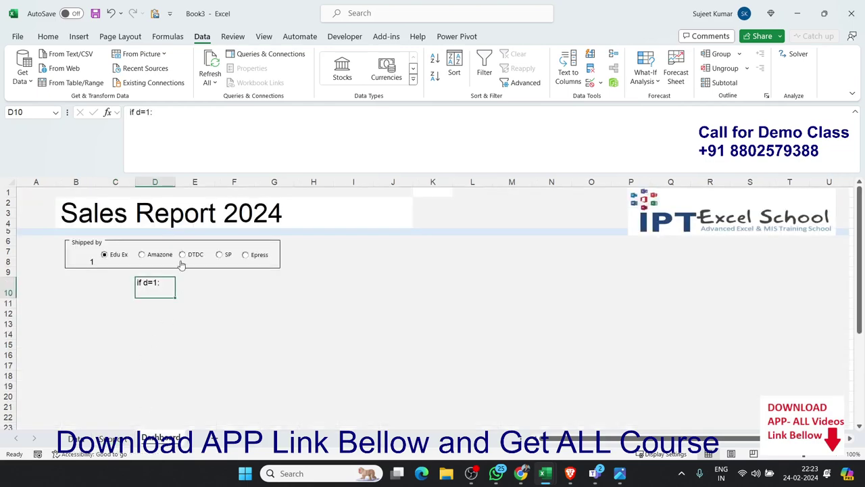
{"action": "left_click", "coordinate": [117, 444]}
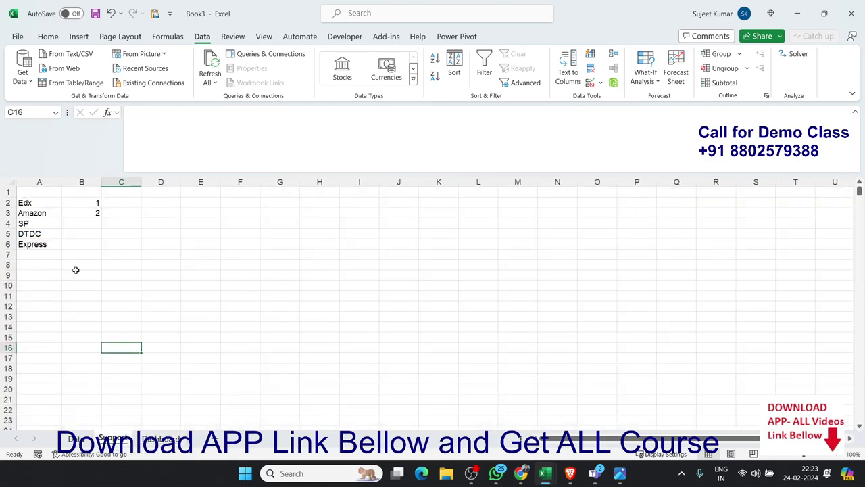
Enter 3 for DTDC, 5 for Express and 1 for SP in column B.
{"action": "left_click", "coordinate": [82, 230]}
{"action": "type", "text": "3"}
{"action": "left_click", "coordinate": [70, 264]}
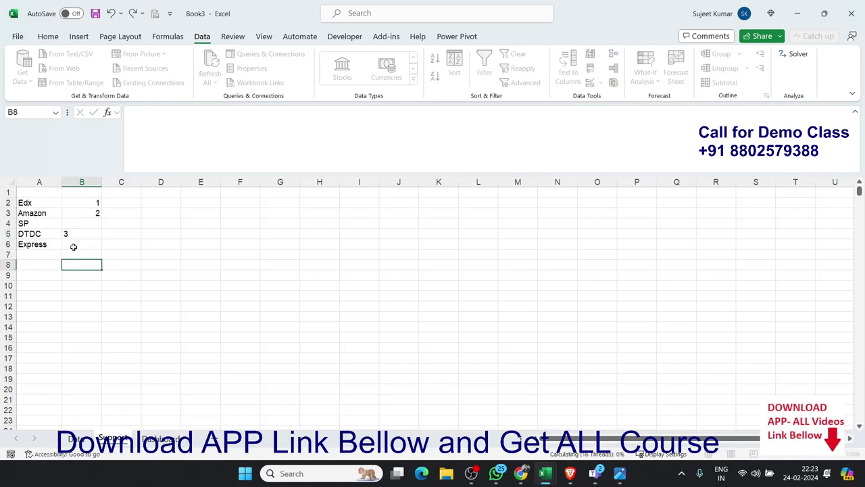
{"action": "left_click", "coordinate": [75, 244]}
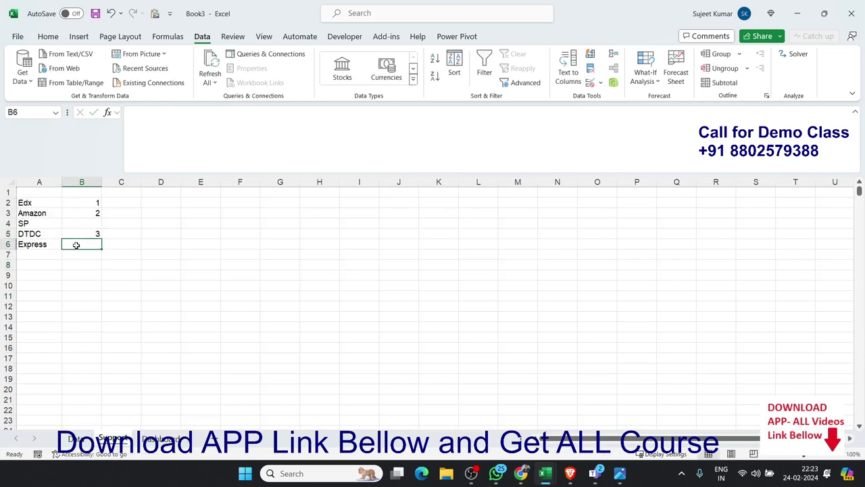
{"action": "type", "text": "5"}
{"action": "key", "text": "Up"}
{"action": "key", "text": "Up"}
{"action": "type", "text": "1"}
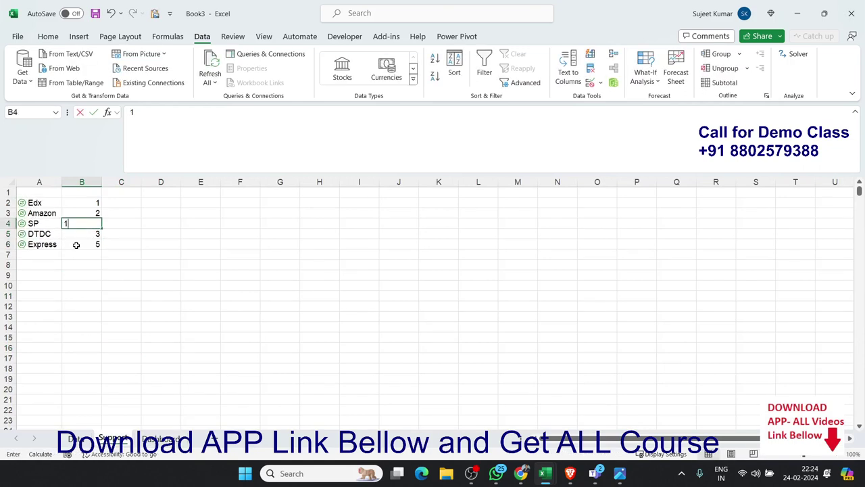
{"action": "left_click", "coordinate": [116, 282]}
On the Dashboard, try each shipper option, then set it back to Edu Ex.
{"action": "left_click", "coordinate": [156, 441]}
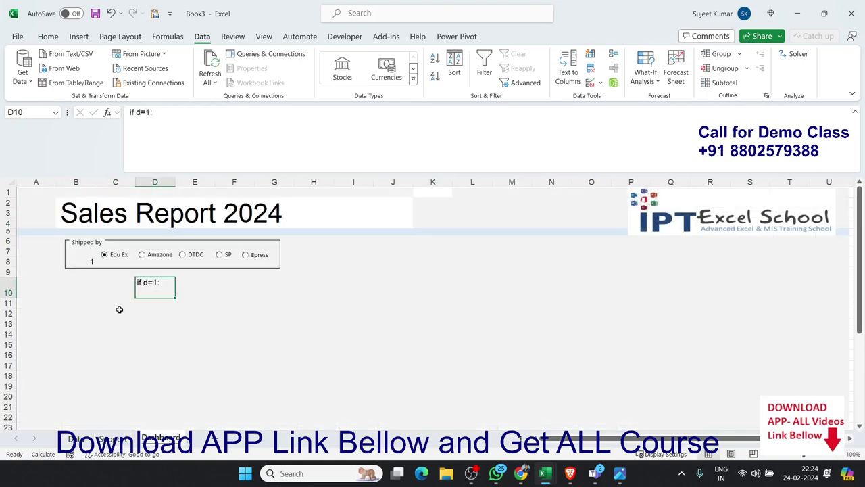
{"action": "left_click", "coordinate": [141, 256]}
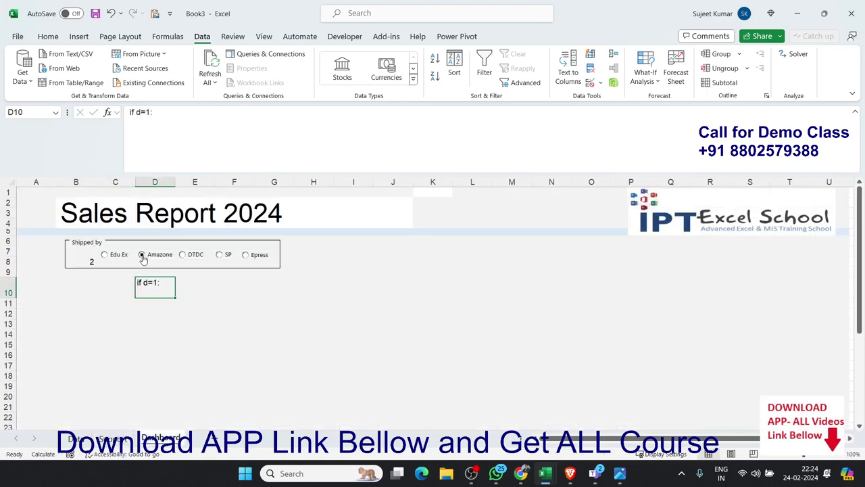
{"action": "left_click", "coordinate": [182, 256]}
{"action": "left_click", "coordinate": [220, 256]}
{"action": "left_click", "coordinate": [246, 256]}
{"action": "left_click", "coordinate": [109, 256]}
Back on Support, check Amazon's and Edx's numbers, then select Python cell A2.
{"action": "left_click", "coordinate": [101, 439]}
{"action": "left_click", "coordinate": [98, 213]}
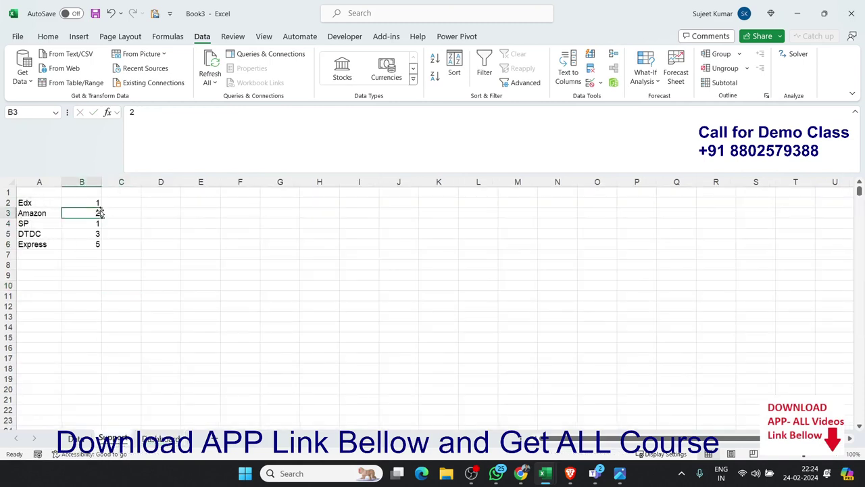
{"action": "left_click", "coordinate": [98, 203]}
{"action": "left_click", "coordinate": [50, 204]}
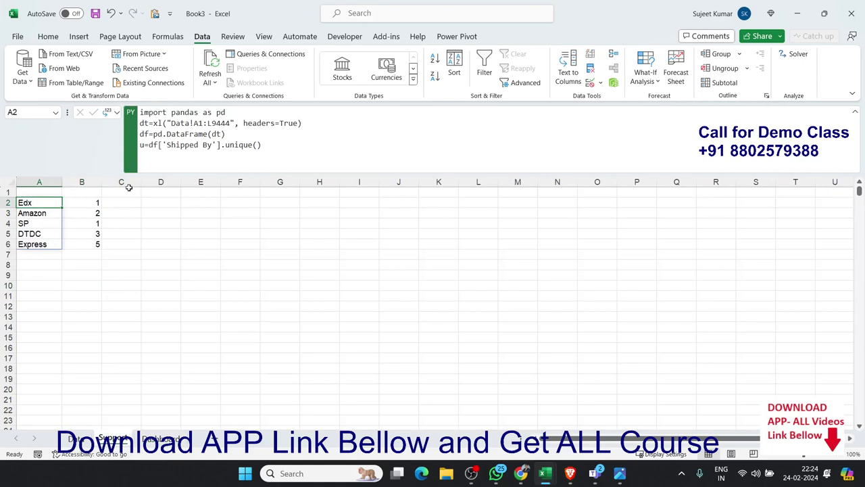
Begin adding a d=1 line to the A2 Python code, then cancel the edit.
{"action": "left_click", "coordinate": [171, 164]}
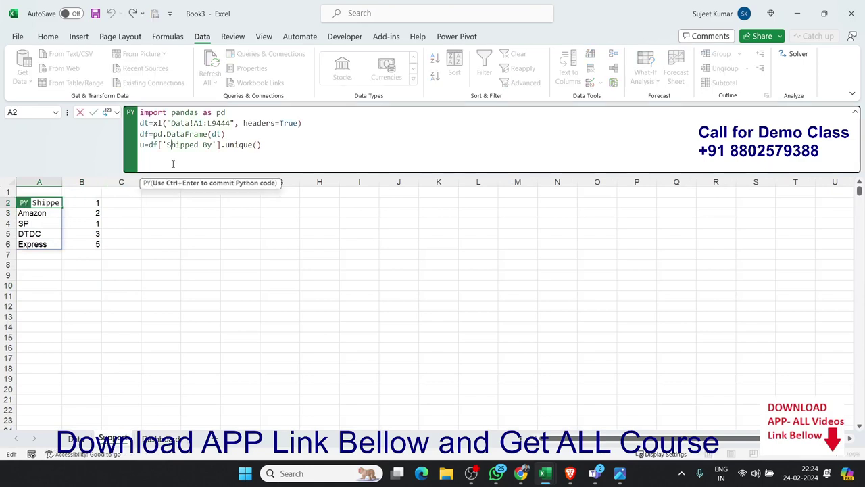
{"action": "left_click", "coordinate": [273, 145]}
{"action": "key", "text": "Return"}
{"action": "type", "text": "d="}
{"action": "type", "text": "1"}
{"action": "key", "text": "Escape"}
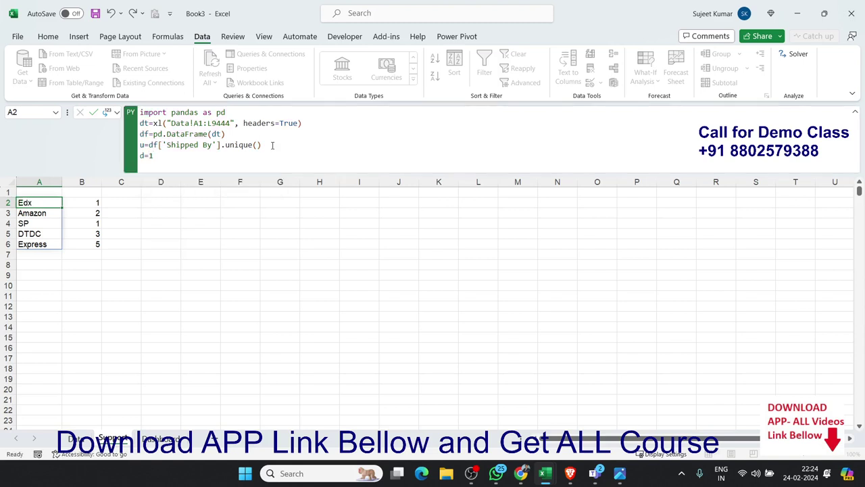
Change SP's number in B4 to 4.
{"action": "left_click", "coordinate": [87, 222]}
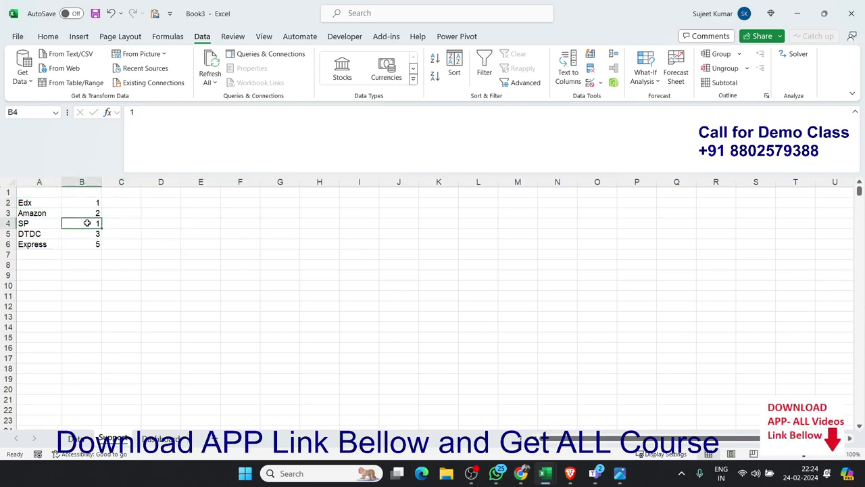
{"action": "type", "text": "4"}
{"action": "key", "text": "Return"}
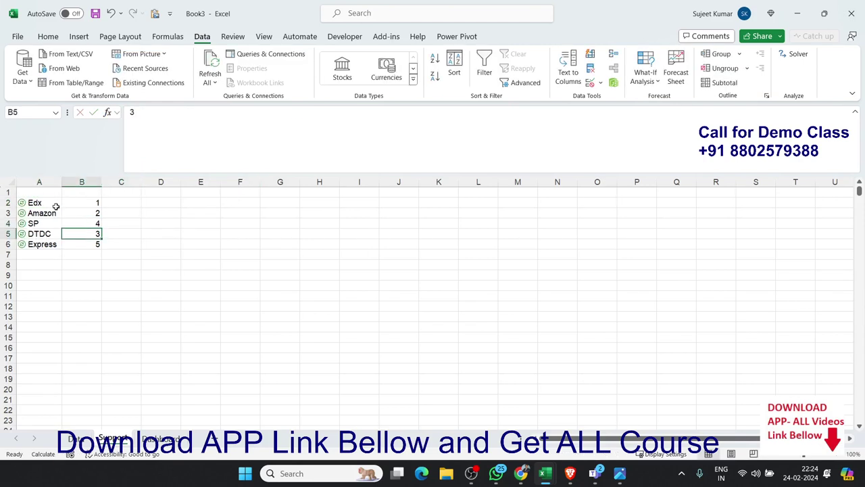
Add a d=1 line after the unique() line in A2's Python code.
{"action": "left_click", "coordinate": [54, 204]}
{"action": "left_click", "coordinate": [154, 156]}
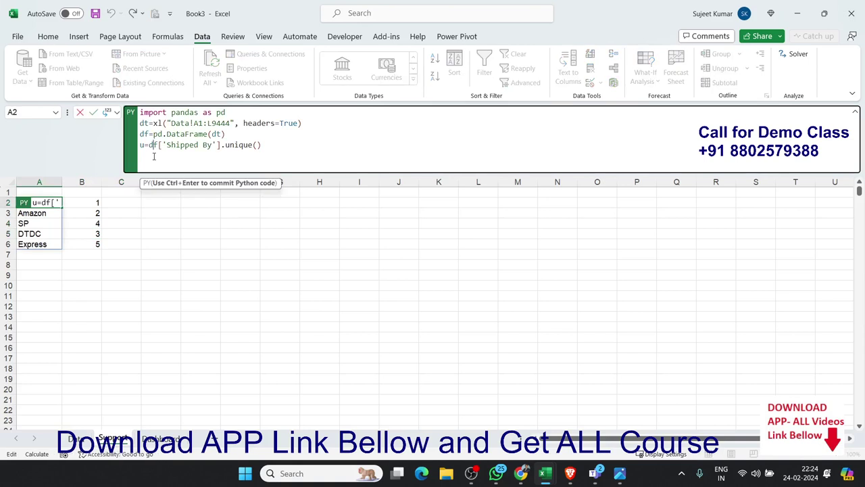
{"action": "key", "text": "Return"}
{"action": "type", "text": "d"}
{"action": "type", "text": "="}
{"action": "type", "text": "1"}
{"action": "key", "text": "Return"}
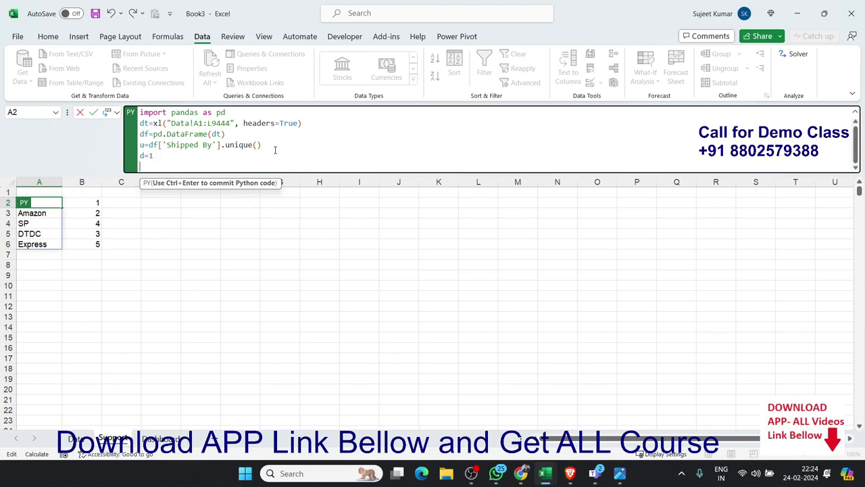
Add an if d==1: branch setting s='Edx", then start elif d==2:.
{"action": "type", "text": "if"}
{"action": "key", "text": "Tab"}
{"action": "key", "text": "BackSpace"}
{"action": "key", "text": "BackSpace"}
{"action": "key", "text": "BackSpace"}
{"action": "key", "text": "BackSpace"}
{"action": "key", "text": "BackSpace"}
{"action": "key", "text": "BackSpace"}
{"action": "type", "text": "if "}
{"action": "type", "text": "d"}
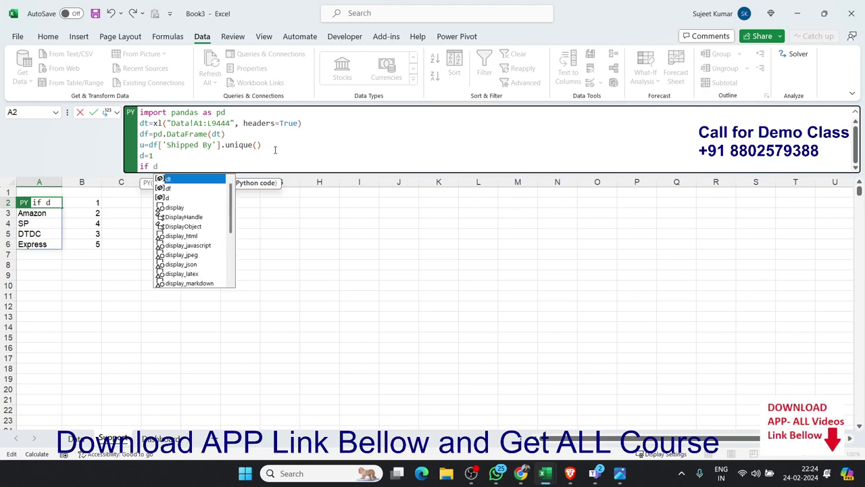
{"action": "type", "text": "==1"}
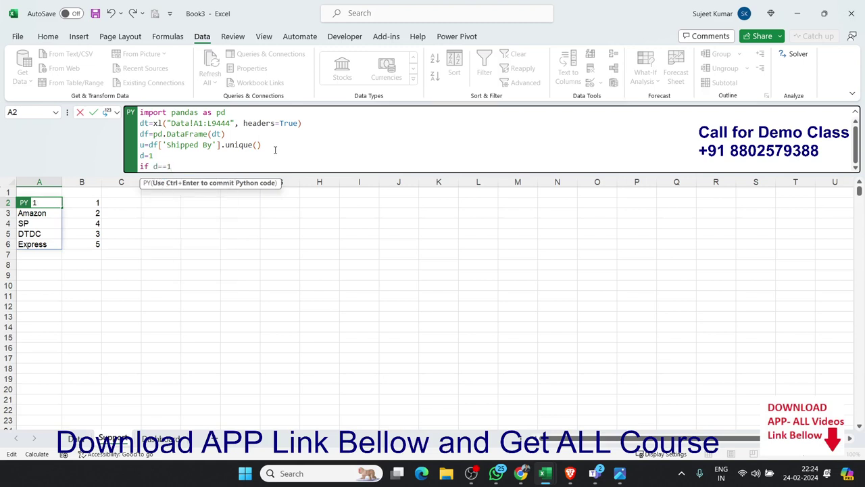
{"action": "type", "text": ":"}
{"action": "key", "text": "Return"}
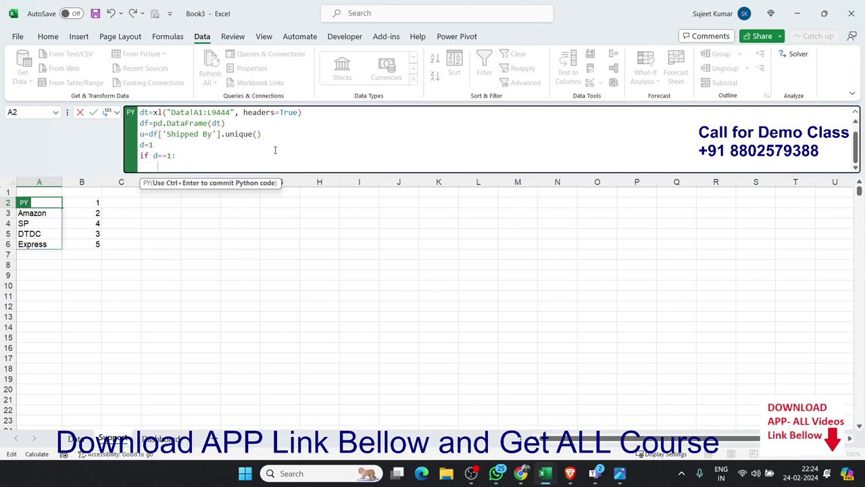
{"action": "type", "text": "s="}
{"action": "type", "text": "'"}
{"action": "type", "text": "Edx"}
{"action": "type", "text": "\""}
{"action": "key", "text": "Return"}
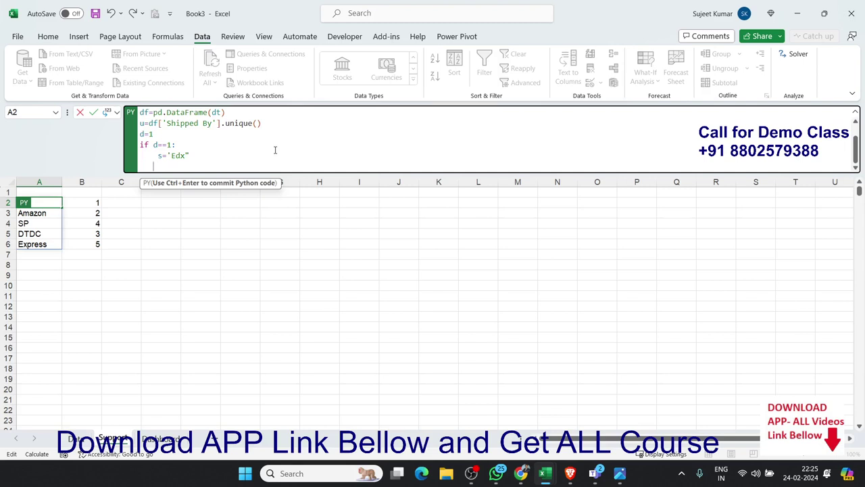
{"action": "key", "text": "BackSpace"}
{"action": "type", "text": "elif"}
{"action": "type", "text": " d"}
{"action": "type", "text": "==2"}
{"action": "type", "text": ":"}
Give the d==2 branch the body s='Amazon'.
{"action": "key", "text": "Return"}
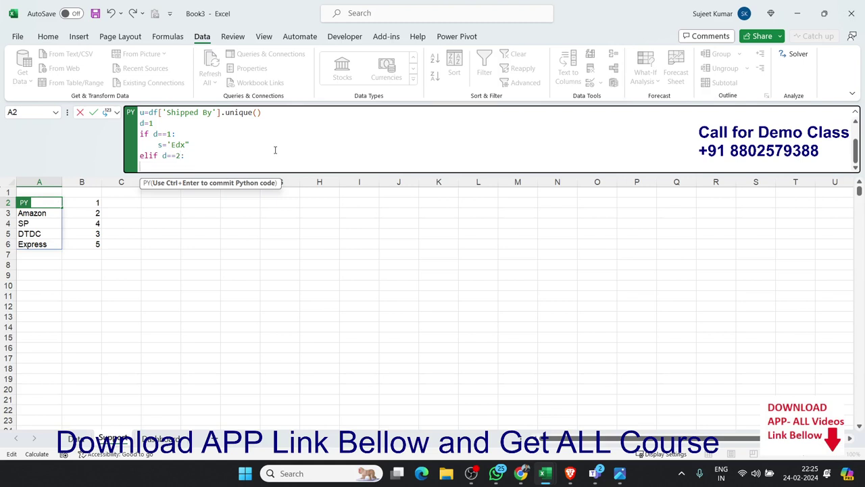
{"action": "type", "text": "s="}
{"action": "type", "text": "\""}
{"action": "type", "text": "A"}
{"action": "key", "text": "BackSpace"}
{"action": "key", "text": "BackSpace"}
{"action": "type", "text": "\""}
{"action": "key", "text": "BackSpace"}
{"action": "type", "text": "'A"}
{"action": "type", "text": "m"}
{"action": "type", "text": "az"}
{"action": "type", "text": "on'"}
{"action": "key", "text": "Return"}
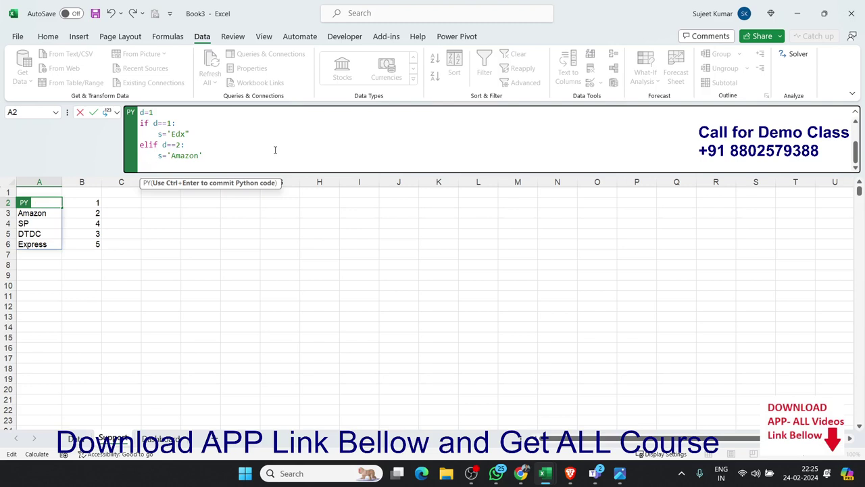
Add elif d==3: with s='DTDC', then begin an elif d==4: line.
{"action": "type", "text": "eli"}
{"action": "type", "text": "f "}
{"action": "type", "text": "d="}
{"action": "type", "text": "=3"}
{"action": "type", "text": ":"}
{"action": "key", "text": "Return"}
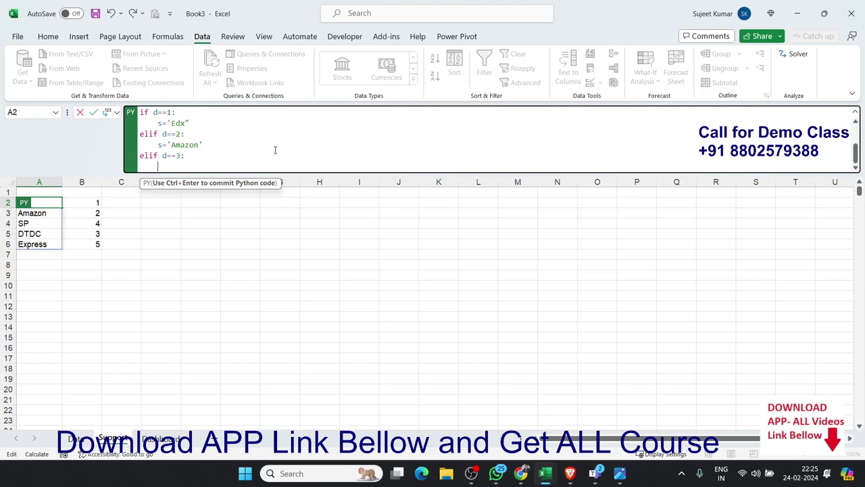
{"action": "type", "text": "s="}
{"action": "type", "text": "'DTD"}
{"action": "type", "text": "C"}
{"action": "key", "text": "Return"}
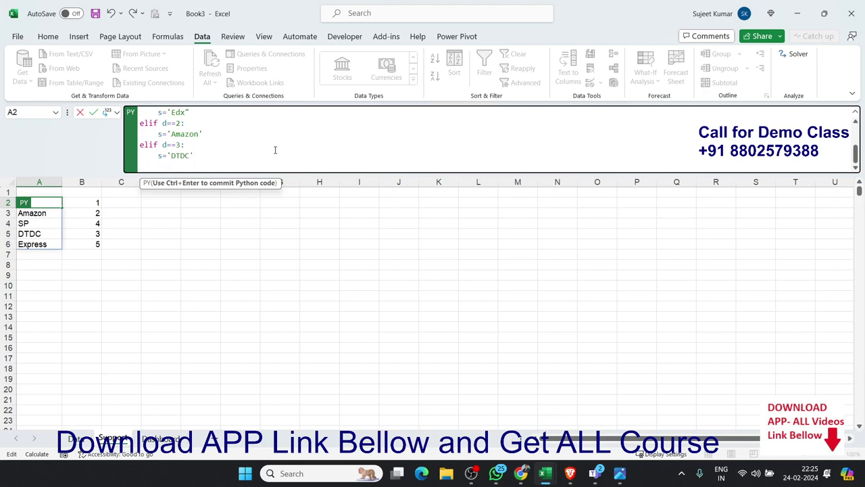
{"action": "key", "text": "BackSpace"}
{"action": "type", "text": "el"}
{"action": "type", "text": "i"}
{"action": "type", "text": "f "}
{"action": "type", "text": "d"}
{"action": "type", "text": "==4"}
{"action": "type", "text": ":"}
Set s="SP" under d==4 and add elif d==5: s="Express", ending with blank lines.
{"action": "key", "text": "Return"}
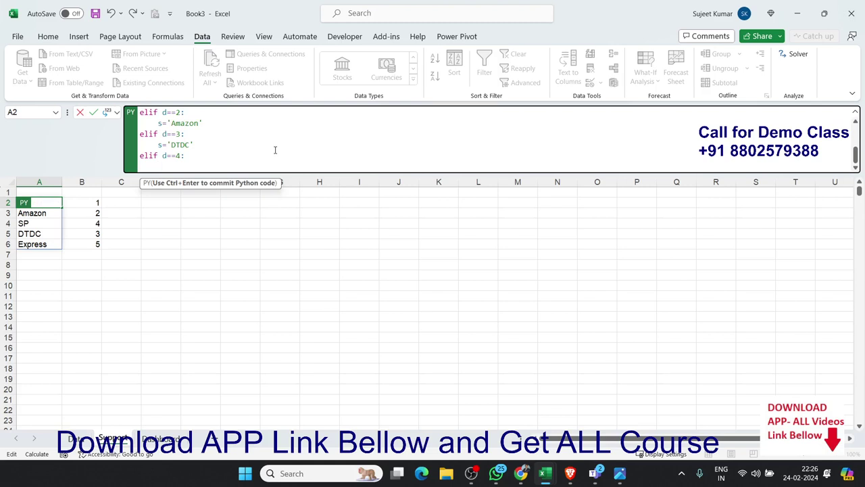
{"action": "type", "text": "s"}
{"action": "type", "text": "="}
{"action": "type", "text": "\"SP\""}
{"action": "key", "text": "Return"}
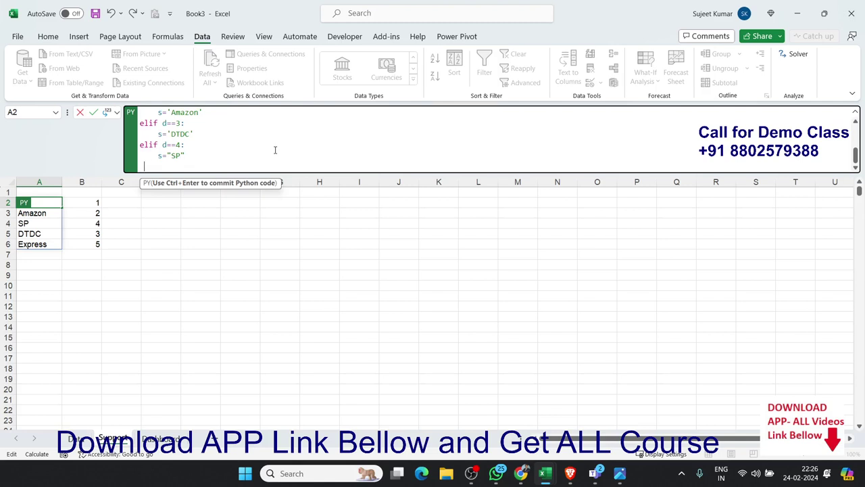
{"action": "type", "text": "e"}
{"action": "type", "text": "lif "}
{"action": "type", "text": "d=="}
{"action": "type", "text": "5:"}
{"action": "key", "text": "Return"}
{"action": "key", "text": "Tab"}
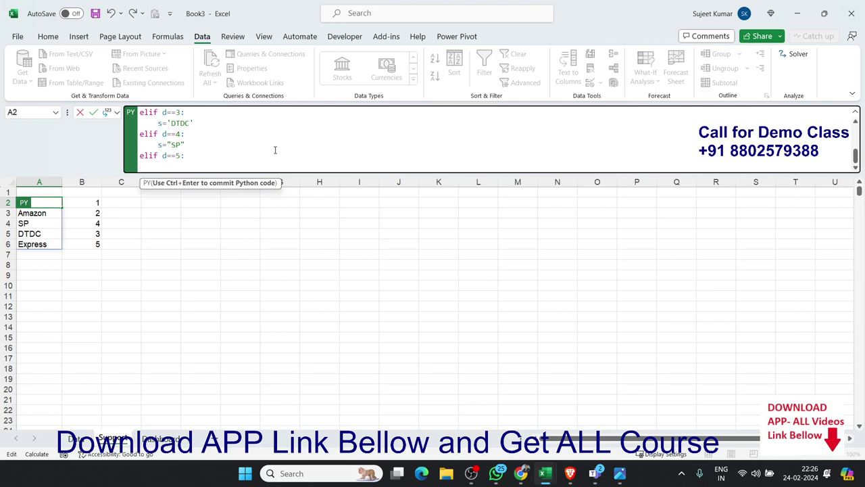
{"action": "type", "text": "s="}
{"action": "type", "text": "\"E"}
{"action": "type", "text": "xp"}
{"action": "type", "text": "ress"}
{"action": "key", "text": "Return"}
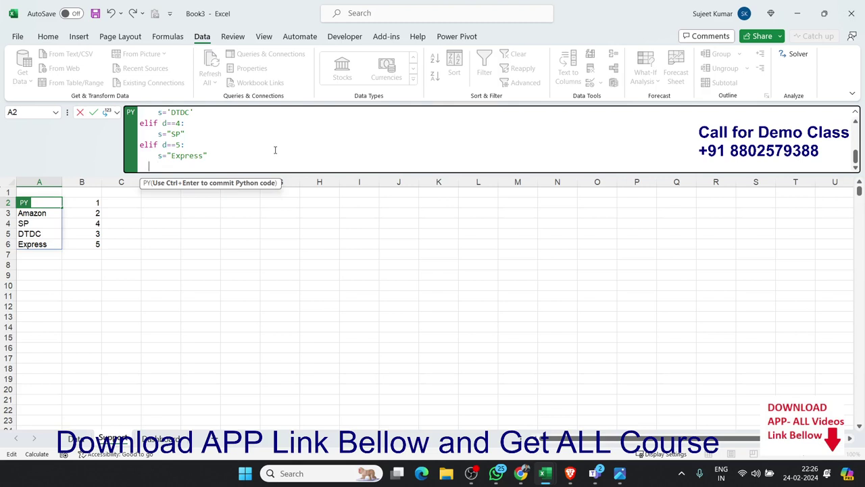
{"action": "key", "text": "Return"}
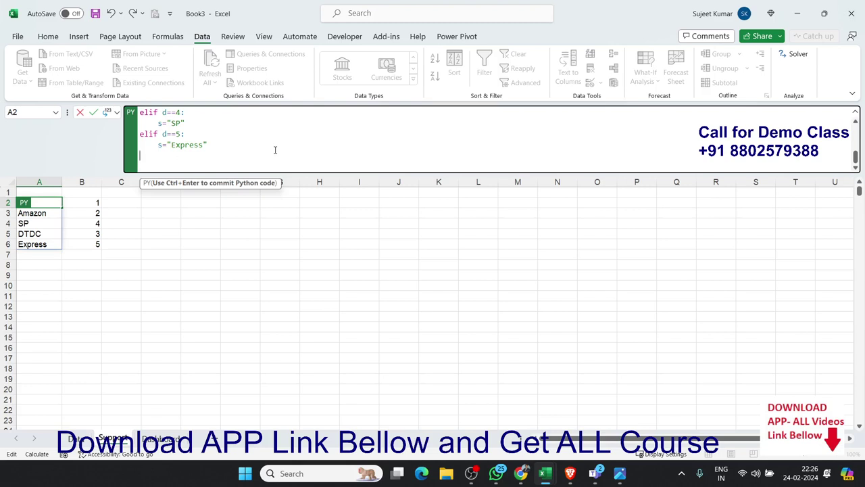
Try running the Python code twice, dismissing the formula error each time.
{"action": "key", "text": "ctrl+Return"}
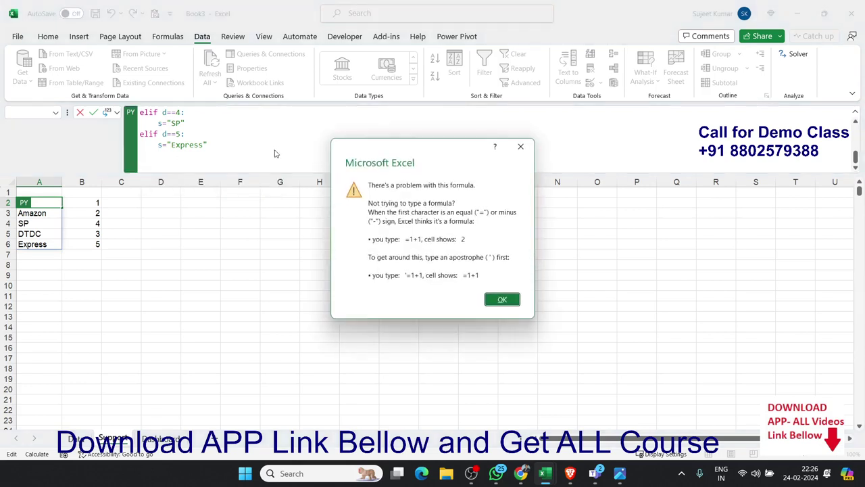
{"action": "key", "text": "Return"}
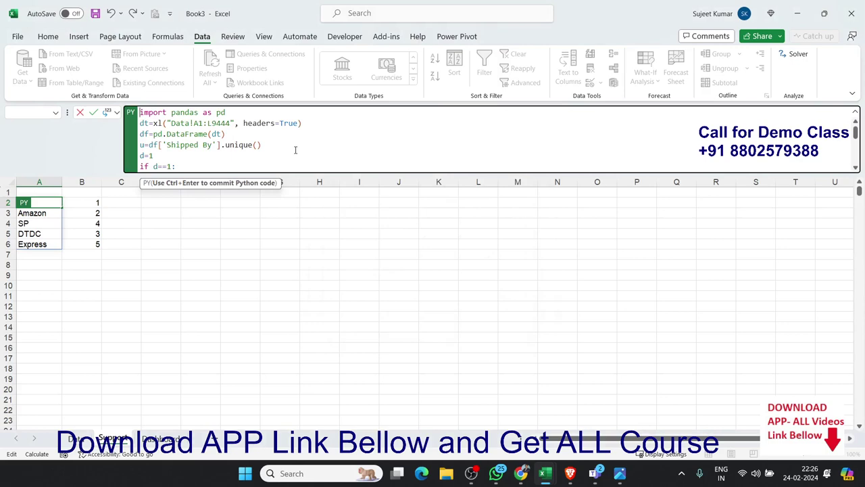
{"action": "key", "text": "ctrl+Return"}
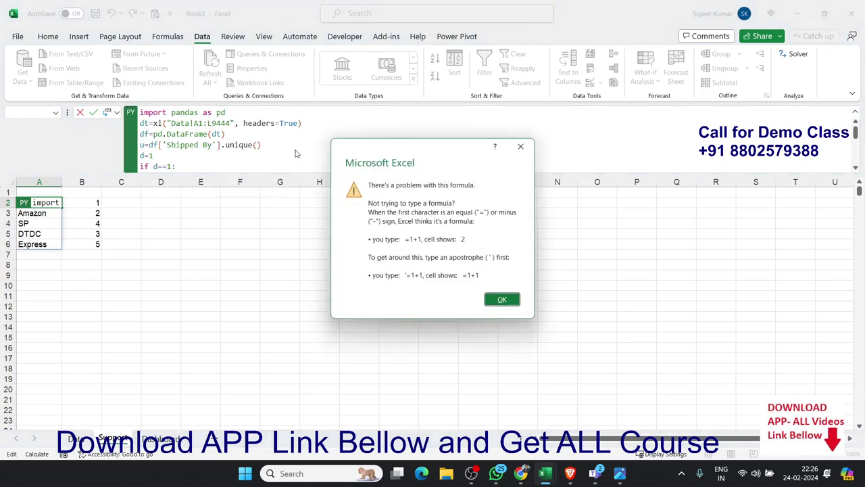
{"action": "key", "text": "Return"}
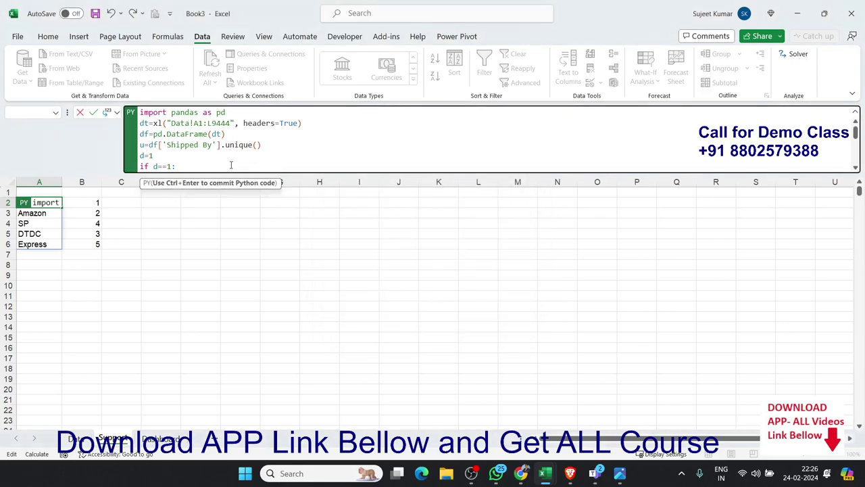
Replace the mismatched closing quote after Edx with a single quote.
{"action": "scroll", "coordinate": [213, 161], "scroll_direction": "down", "scroll_amount": 1}
{"action": "scroll", "coordinate": [203, 157], "scroll_direction": "down", "scroll_amount": 1}
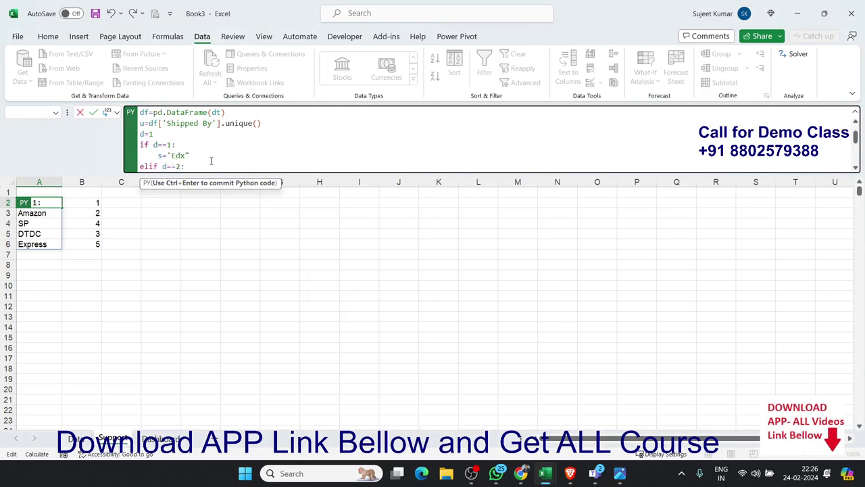
{"action": "left_click", "coordinate": [196, 154]}
{"action": "key", "text": "BackSpace"}
{"action": "type", "text": "'"}
{"action": "scroll", "coordinate": [200, 155], "scroll_direction": "down", "scroll_amount": 1}
{"action": "scroll", "coordinate": [203, 153], "scroll_direction": "down", "scroll_amount": 1}
{"action": "scroll", "coordinate": [208, 152], "scroll_direction": "down", "scroll_amount": 1}
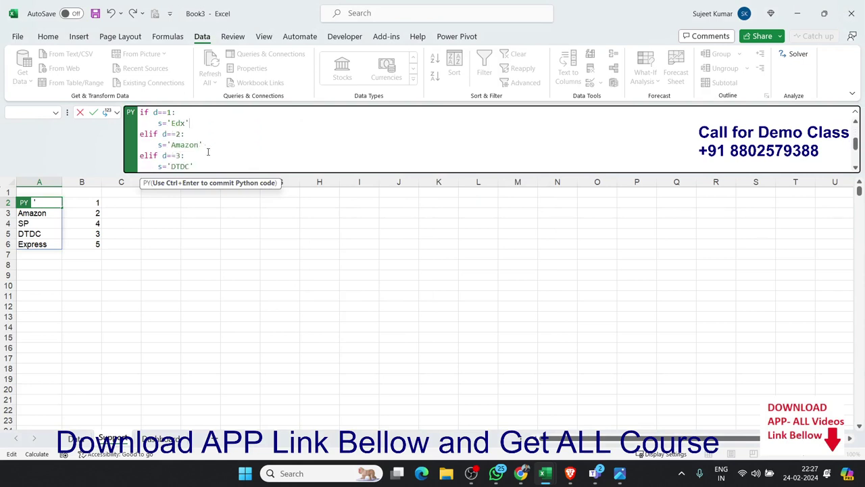
{"action": "scroll", "coordinate": [207, 151], "scroll_direction": "down", "scroll_amount": 1}
{"action": "scroll", "coordinate": [188, 152], "scroll_direction": "down", "scroll_amount": 1}
{"action": "scroll", "coordinate": [191, 153], "scroll_direction": "down", "scroll_amount": 1}
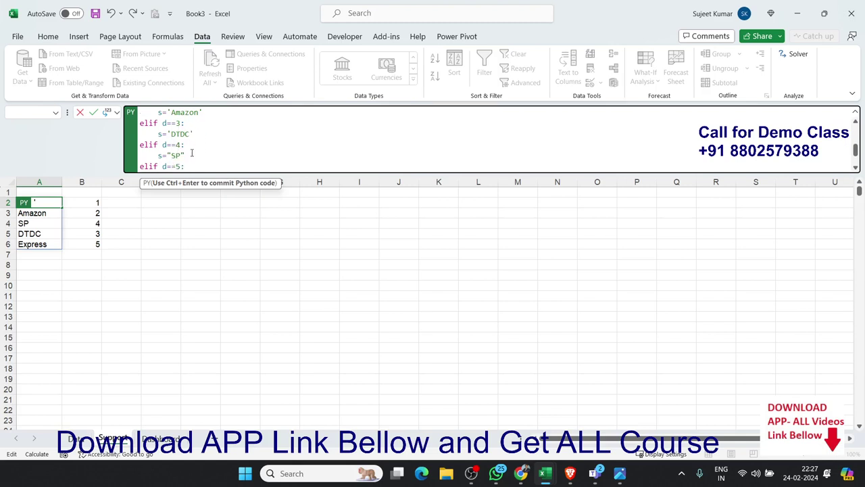
Commit the corrected Python code with Ctrl+Enter, which now returns None.
{"action": "left_click", "coordinate": [191, 153]}
{"action": "scroll", "coordinate": [236, 148], "scroll_direction": "down", "scroll_amount": 1}
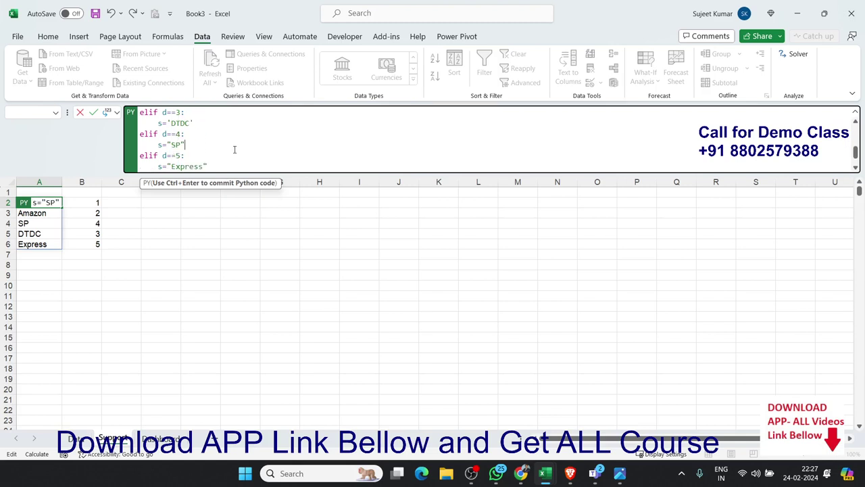
{"action": "key", "text": "ctrl+Return"}
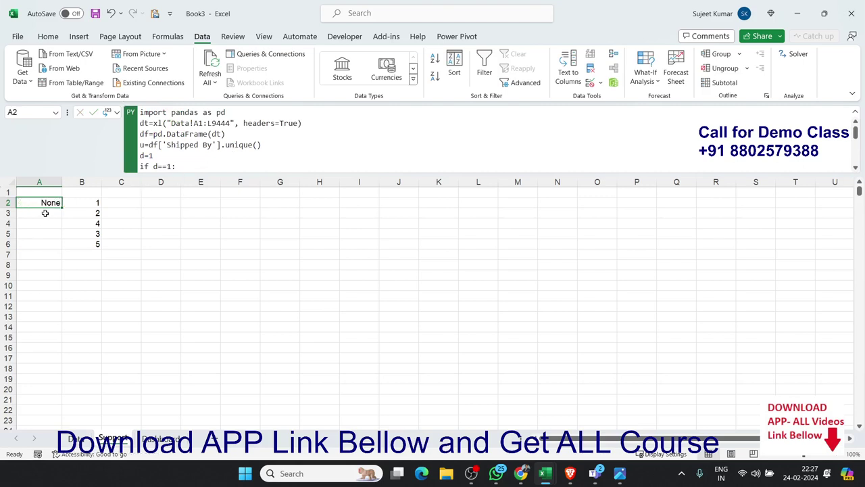
{"action": "scroll", "coordinate": [166, 167], "scroll_direction": "down", "scroll_amount": 2}
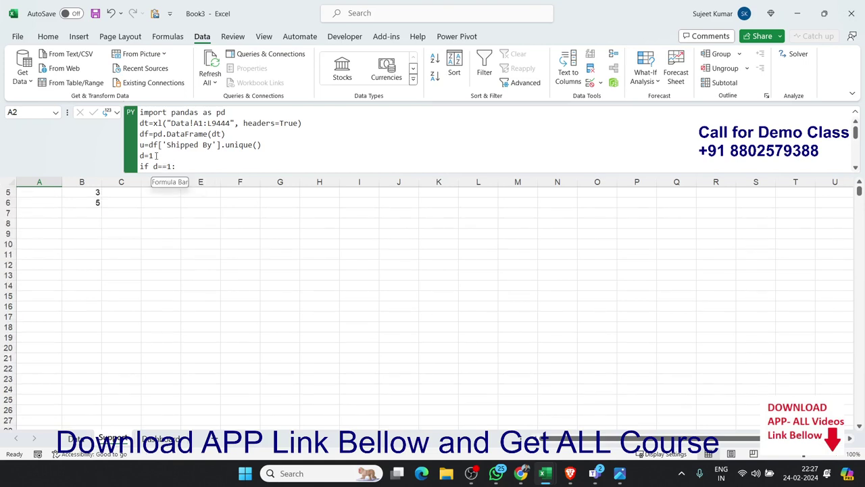
Make d read the shipper choice from Dashboard!B8 and run the code.
{"action": "left_click", "coordinate": [158, 156]}
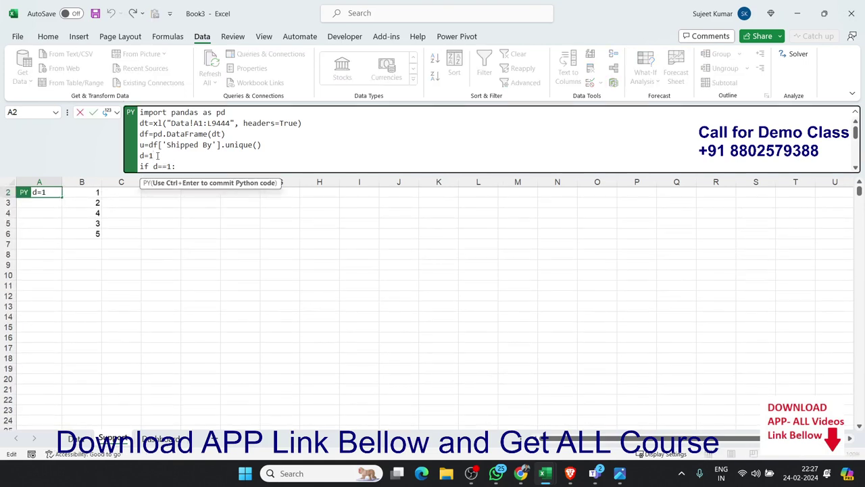
{"action": "key", "text": "BackSpace"}
{"action": "left_click", "coordinate": [163, 438]}
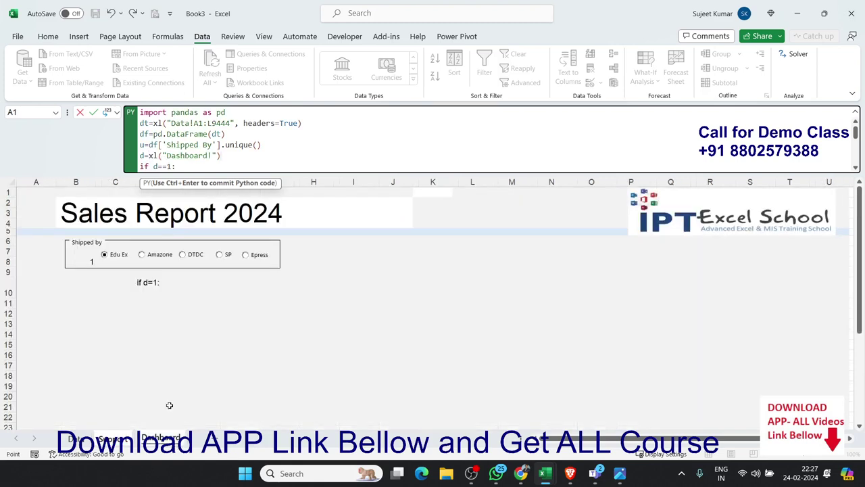
{"action": "left_click", "coordinate": [89, 262]}
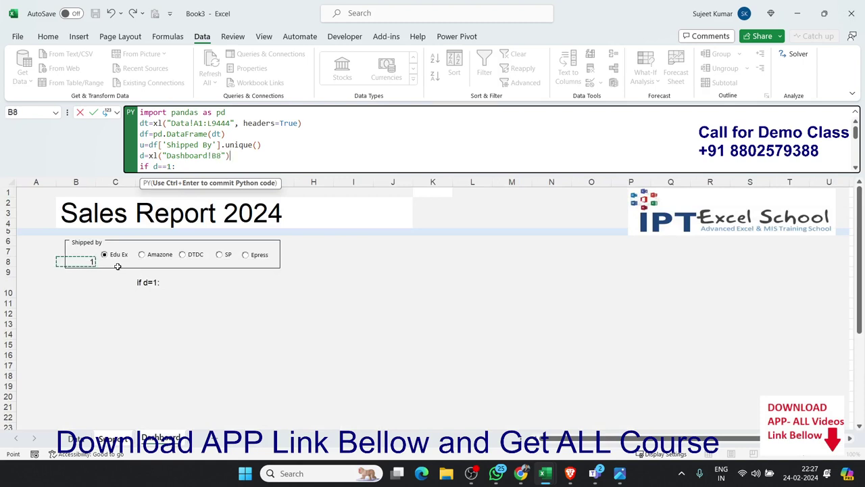
{"action": "key", "text": "ctrl+Return"}
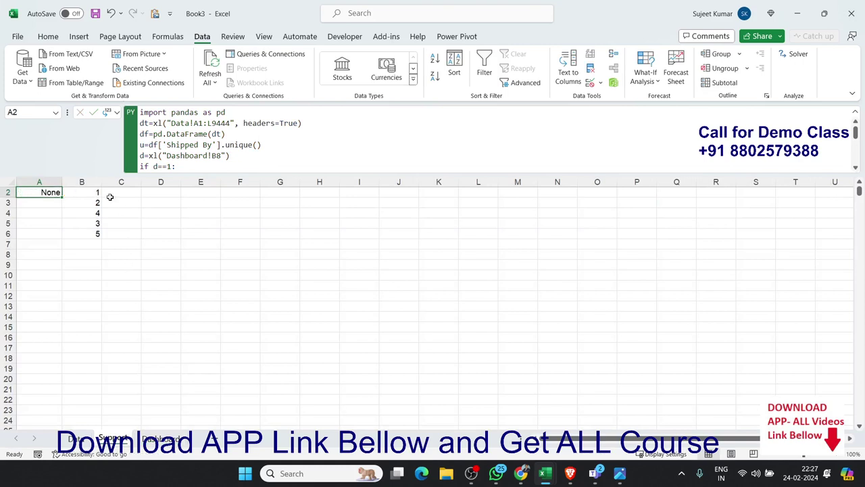
Append f=s to the code and run it, returning the shipper name Edx.
{"action": "left_click", "coordinate": [176, 166]}
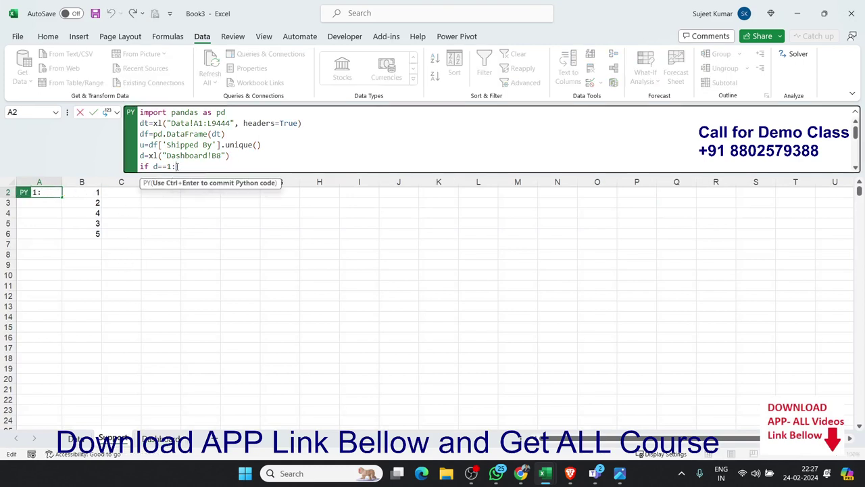
{"action": "scroll", "coordinate": [177, 165], "scroll_direction": "down", "scroll_amount": 1}
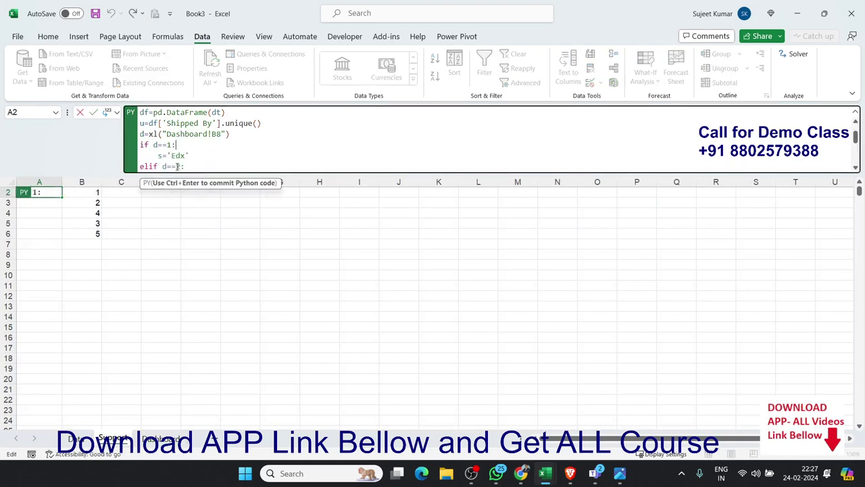
{"action": "scroll", "coordinate": [154, 139], "scroll_direction": "down", "scroll_amount": 1}
{"action": "scroll", "coordinate": [157, 145], "scroll_direction": "down", "scroll_amount": 3}
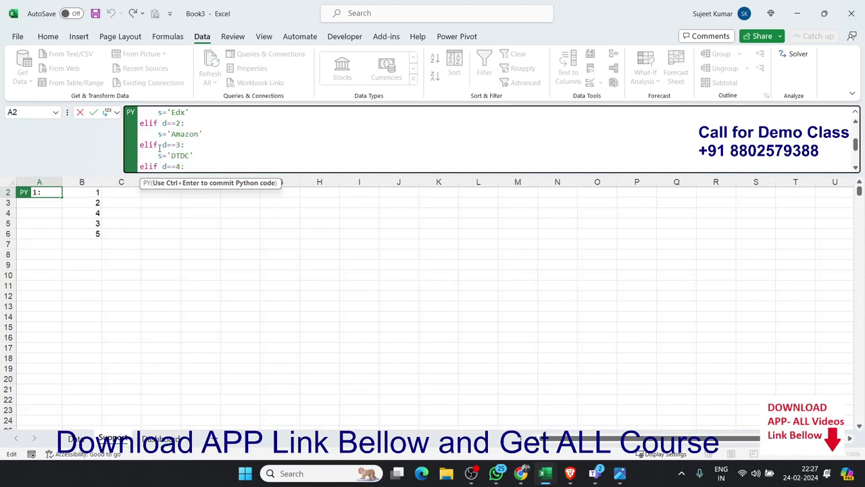
{"action": "scroll", "coordinate": [159, 152], "scroll_direction": "down", "scroll_amount": 3}
{"action": "scroll", "coordinate": [161, 158], "scroll_direction": "down", "scroll_amount": 2}
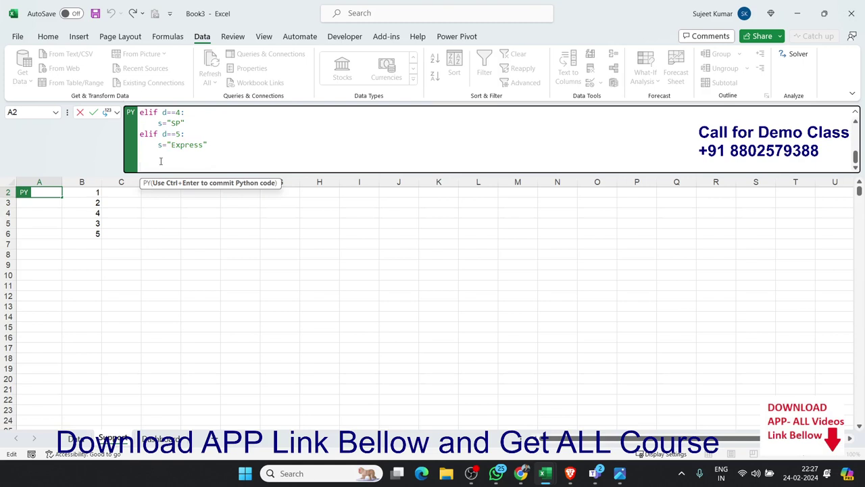
{"action": "type", "text": "f=s"}
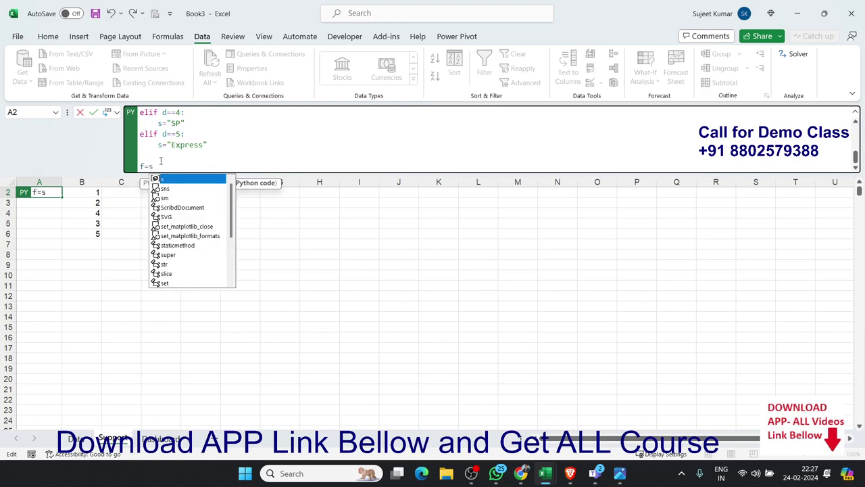
{"action": "key", "text": "ctrl+Return"}
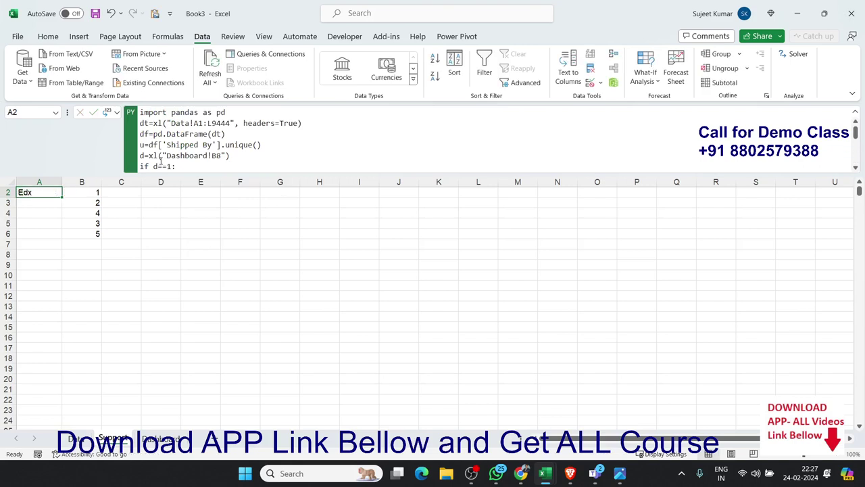
Choose DTDC on the Dashboard and clear the stray code text from cell D10.
{"action": "left_click", "coordinate": [152, 440]}
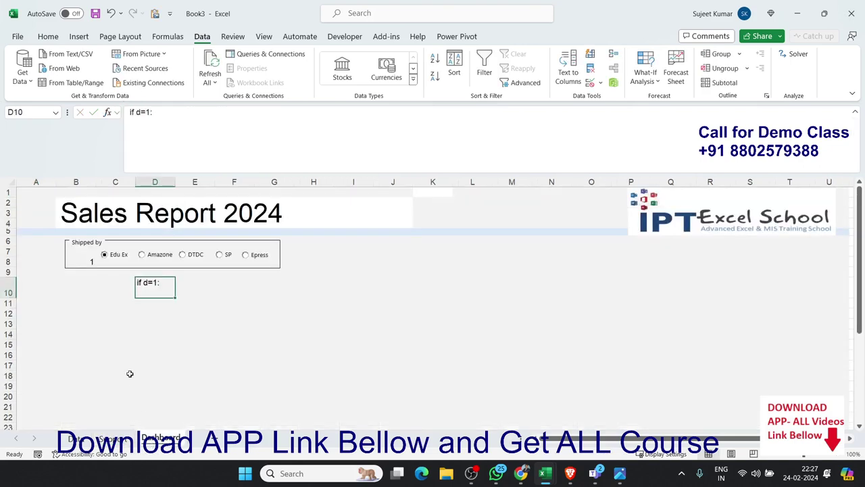
{"action": "left_click", "coordinate": [147, 257]}
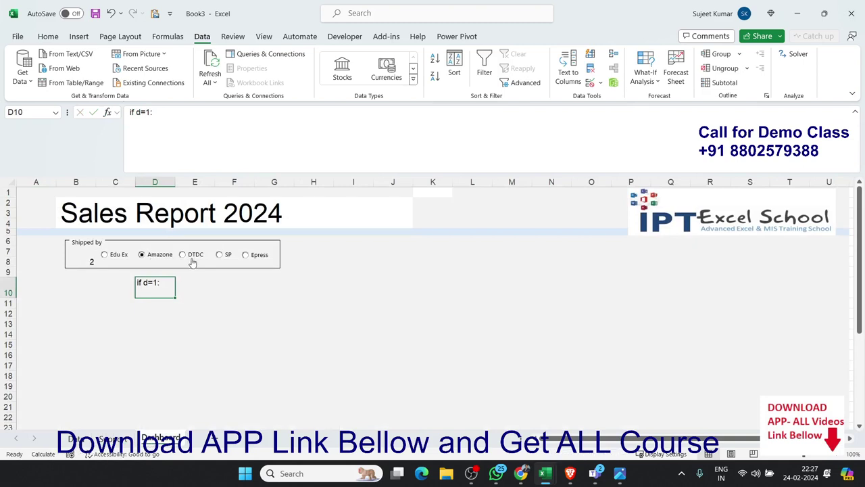
{"action": "left_click", "coordinate": [194, 256]}
{"action": "left_click", "coordinate": [113, 440]}
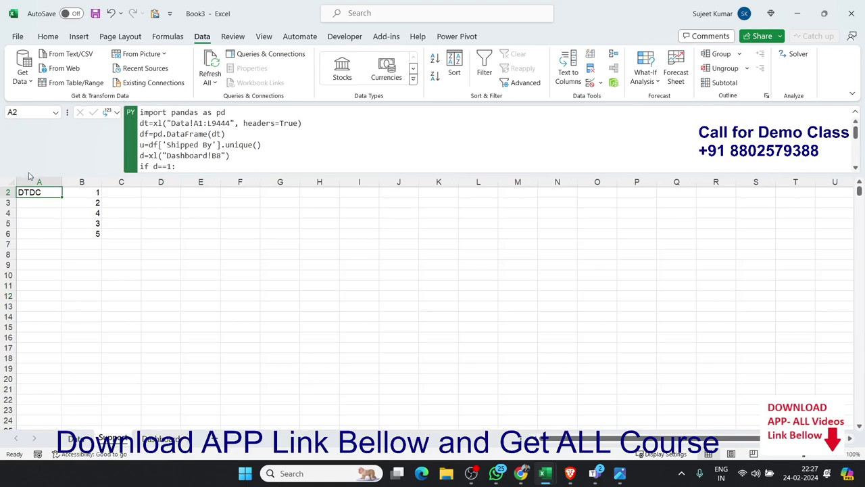
{"action": "left_click", "coordinate": [161, 439]}
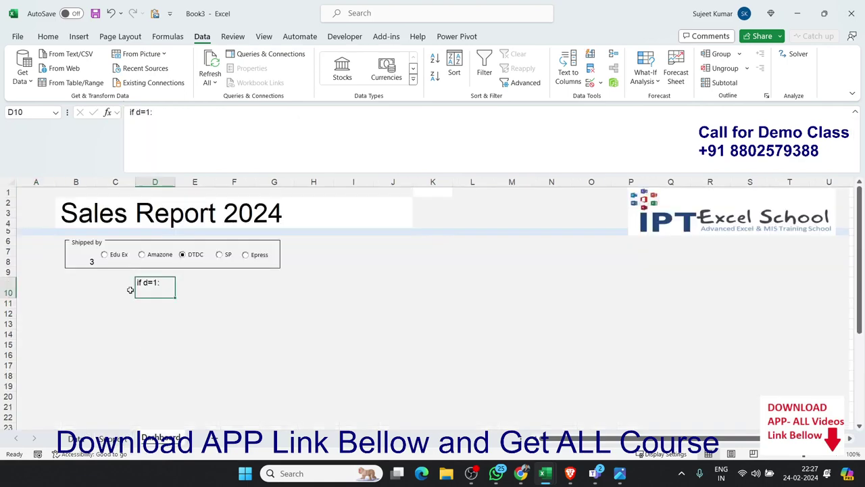
{"action": "key", "text": "Delete"}
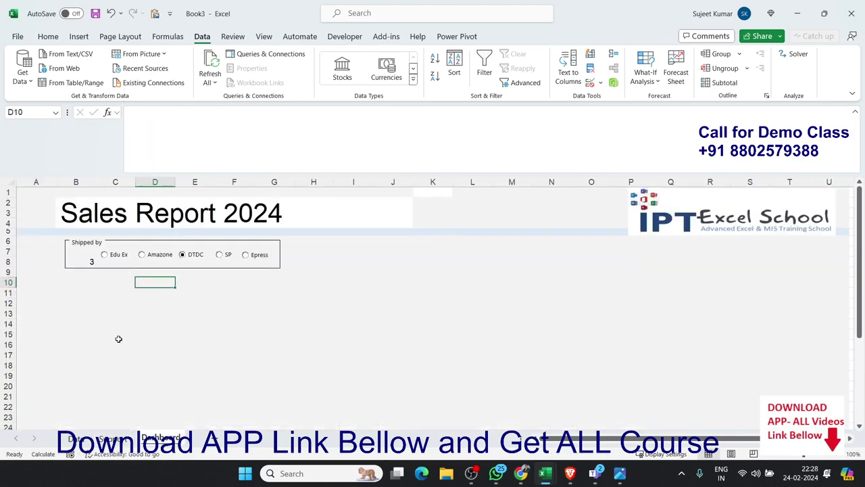
On the Support sheet, delete the shipper numbers 1–5 from B2:B6.
{"action": "left_click", "coordinate": [117, 440]}
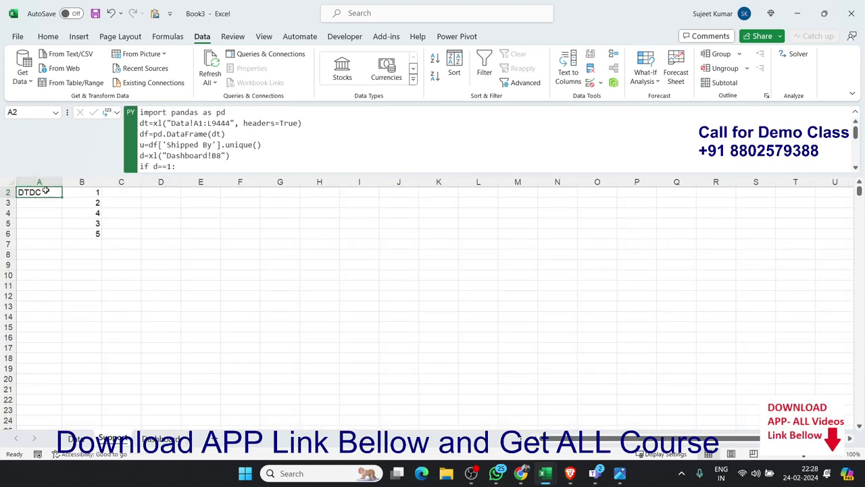
{"action": "left_click", "coordinate": [175, 166]}
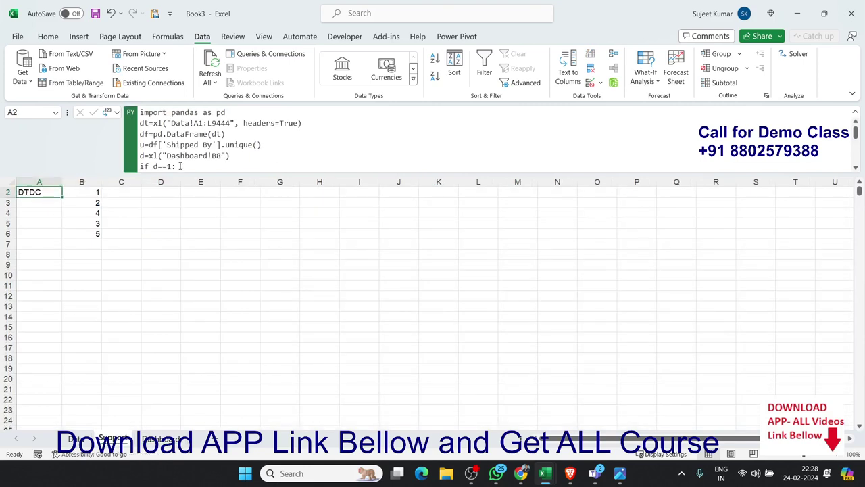
{"action": "left_click", "coordinate": [108, 264]}
{"action": "key", "text": "Escape"}
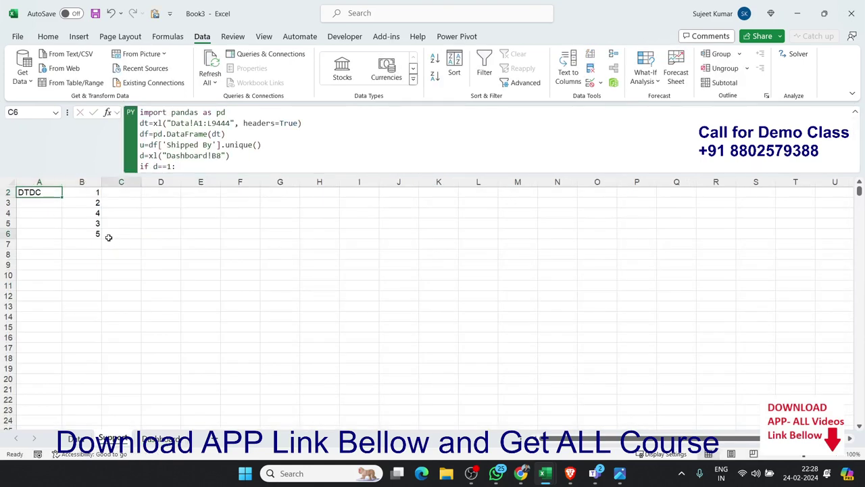
{"action": "left_click_drag", "start_coordinate": [110, 236], "coordinate": [82, 185]}
{"action": "key", "text": "Delete"}
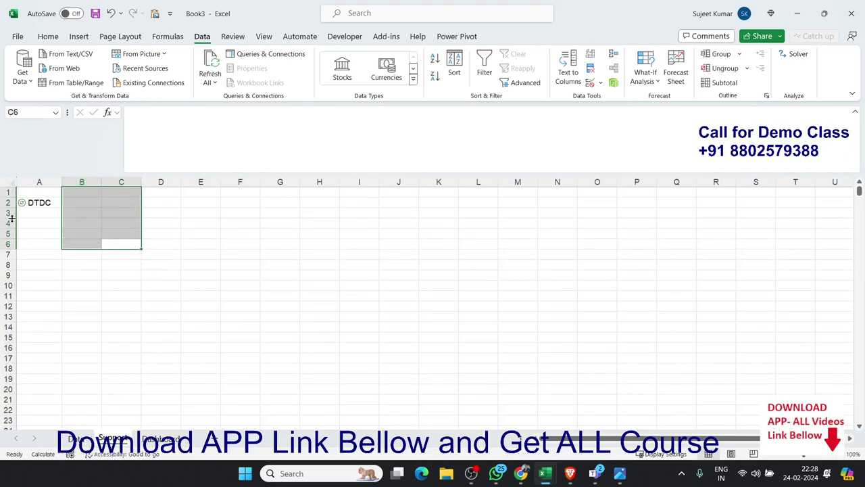
Select A2 and expand the formula bar to show every Python line.
{"action": "left_click", "coordinate": [37, 205]}
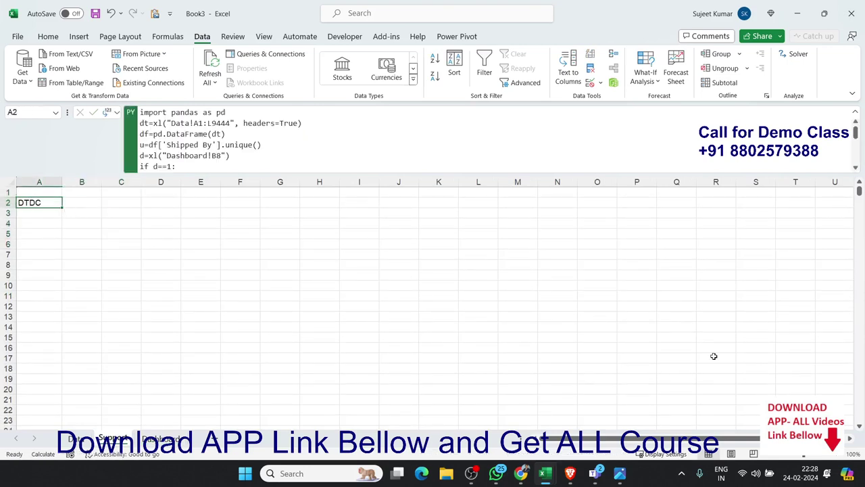
{"action": "left_click", "coordinate": [521, 474]}
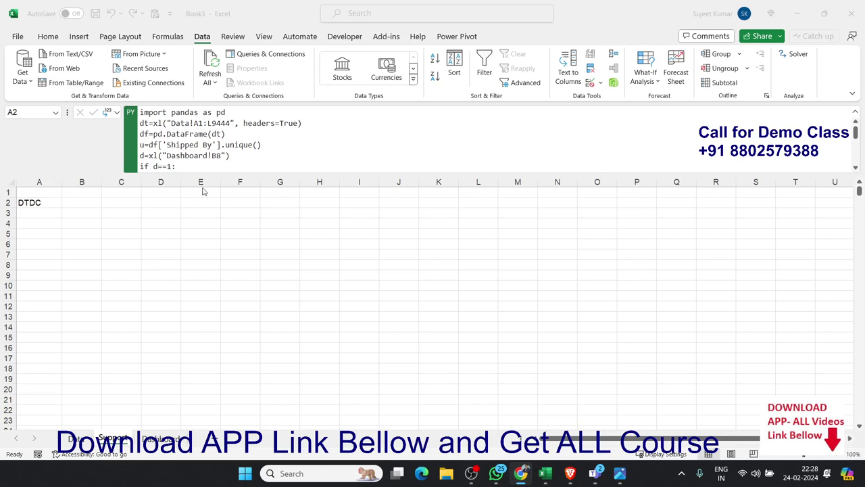
{"action": "left_click", "coordinate": [234, 175]}
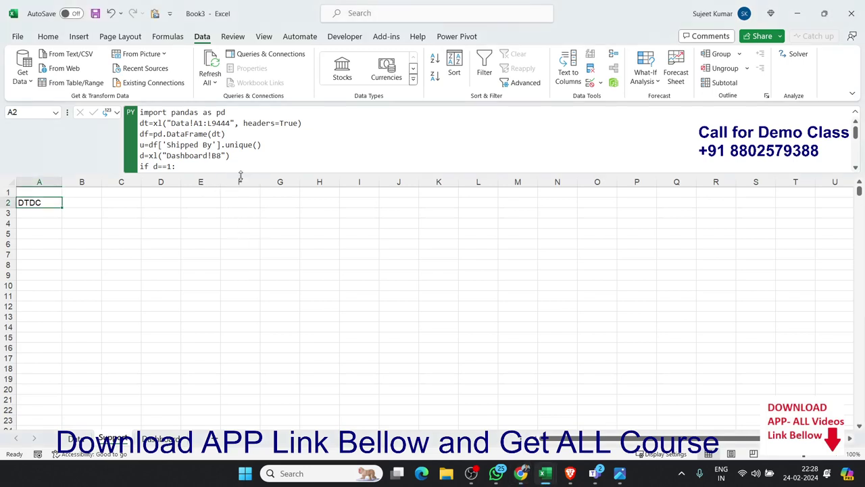
{"action": "left_click_drag", "start_coordinate": [240, 174], "coordinate": [230, 302]}
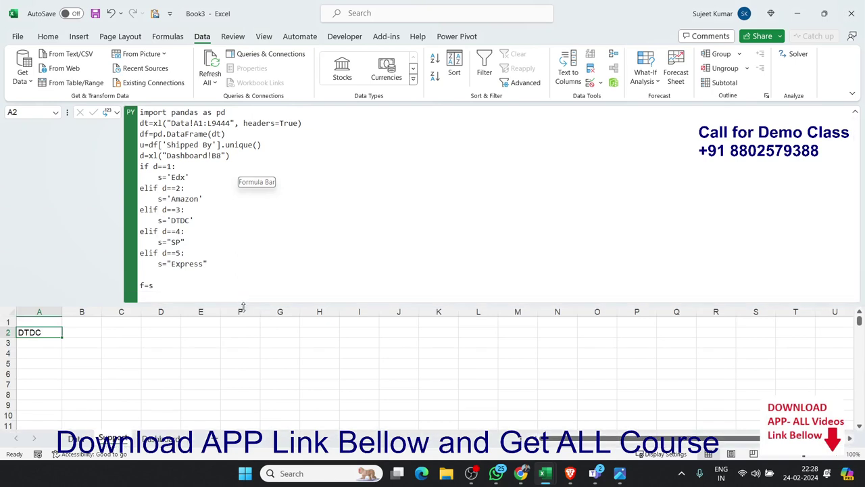
Replace the final f=s line with the start of fd=df[df[.
{"action": "left_click", "coordinate": [208, 292]}
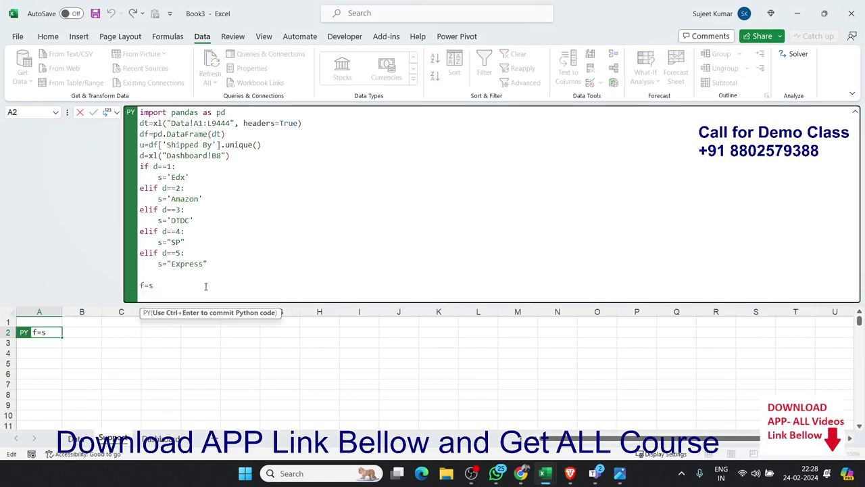
{"action": "key", "text": "BackSpace"}
{"action": "key", "text": "BackSpace"}
{"action": "key", "text": "BackSpace"}
{"action": "type", "text": "dd"}
{"action": "type", "text": "="}
{"action": "key", "text": "BackSpace"}
{"action": "key", "text": "BackSpace"}
{"action": "key", "text": "BackSpace"}
{"action": "type", "text": "fd"}
{"action": "type", "text": "=df"}
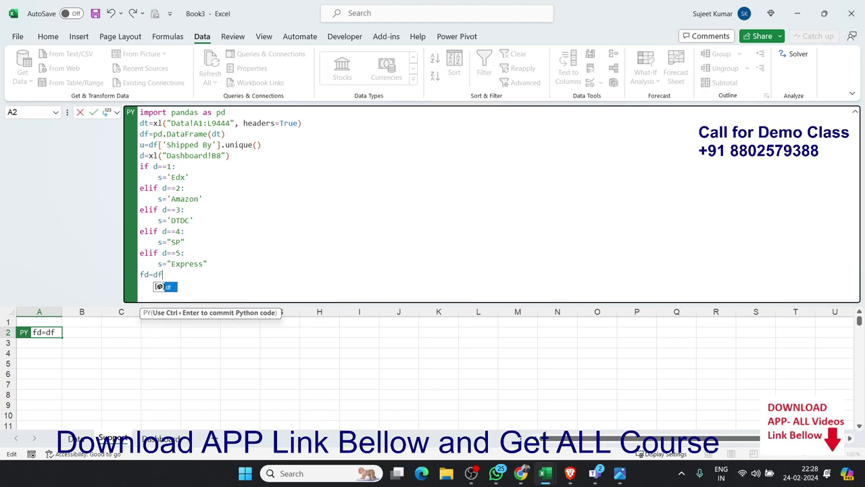
{"action": "type", "text": "[df"}
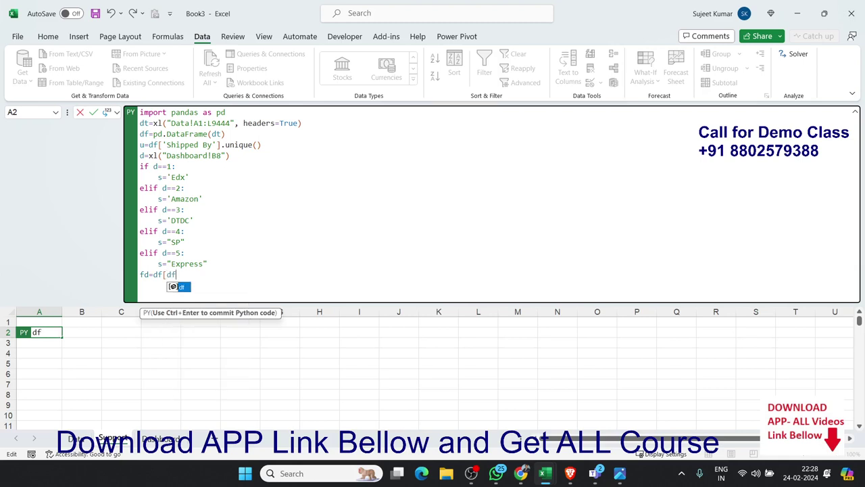
{"action": "type", "text": "["}
Complete the last line as fd=df[df['Shipped By'].isin([s])] and run it to spill DTDC rows.
{"action": "left_click_drag", "start_coordinate": [223, 147], "coordinate": [149, 146]}
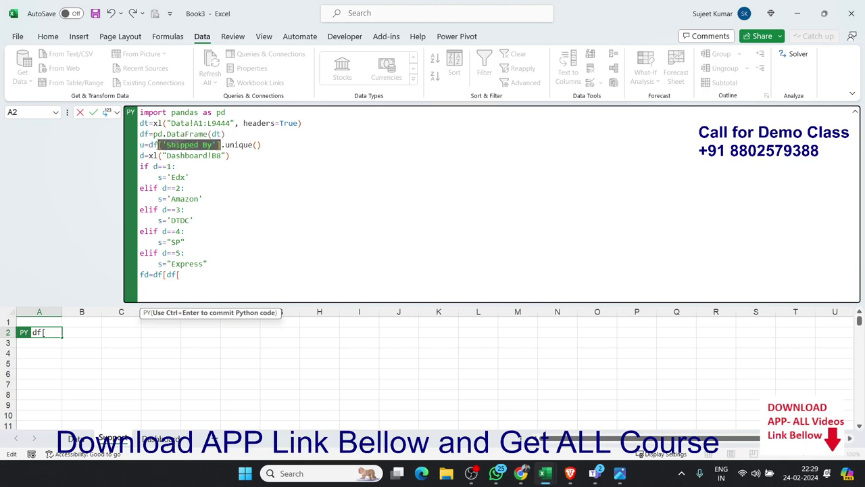
{"action": "left_click", "coordinate": [189, 275]}
{"action": "key", "text": "ctrl+v"}
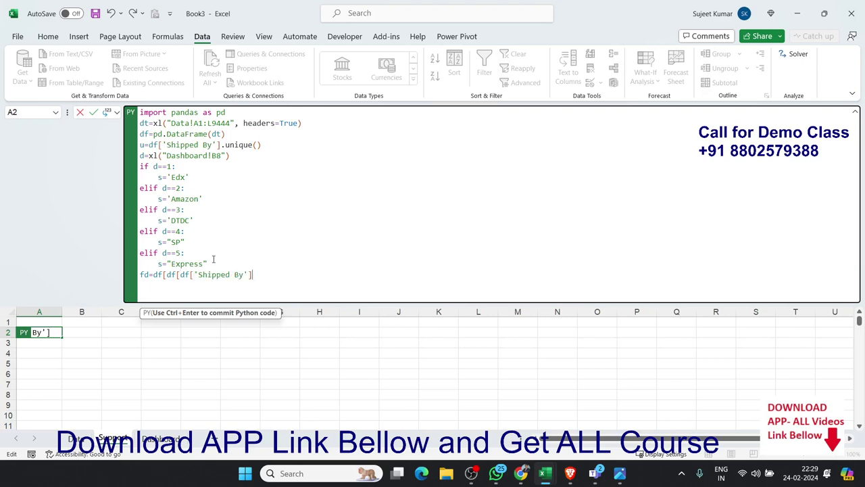
{"action": "left_click", "coordinate": [191, 275]}
{"action": "left_click", "coordinate": [194, 274]}
{"action": "key", "text": "BackSpace"}
{"action": "key", "text": "BackSpace"}
{"action": "key", "text": "BackSpace"}
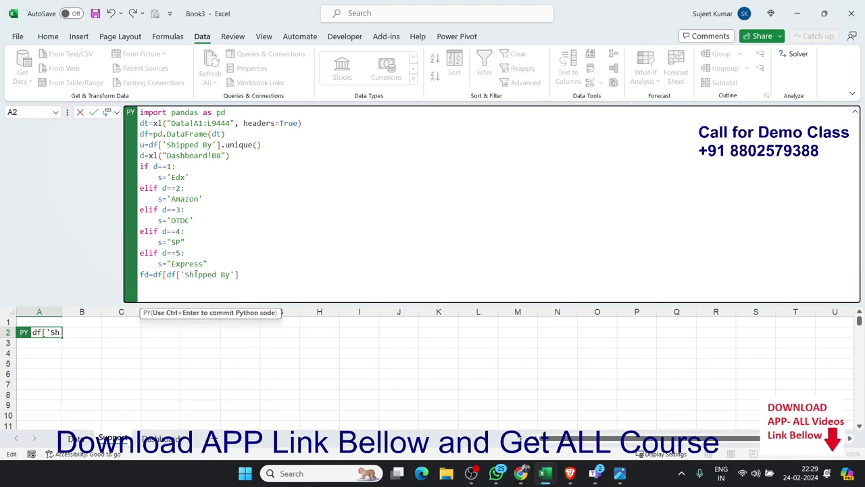
{"action": "left_click", "coordinate": [249, 274]}
{"action": "type", "text": "si"}
{"action": "type", "text": "n"}
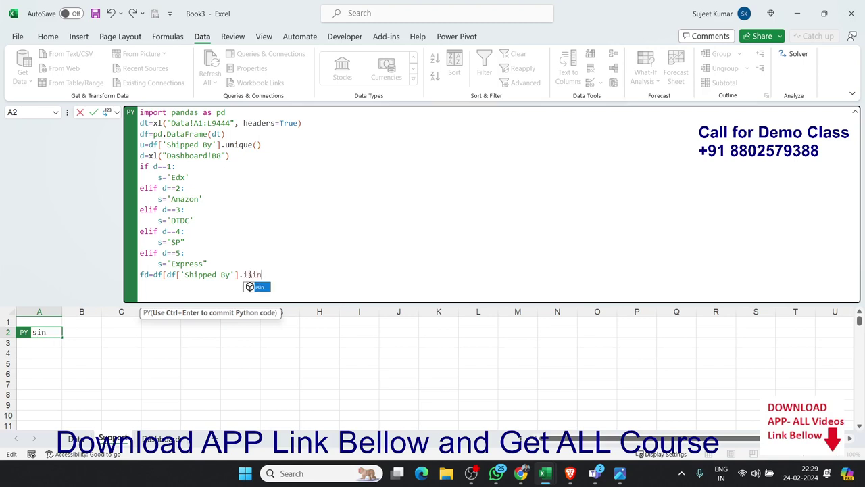
{"action": "type", "text": "("}
{"action": "type", "text": "["}
{"action": "type", "text": "s"}
{"action": "type", "text": "]"}
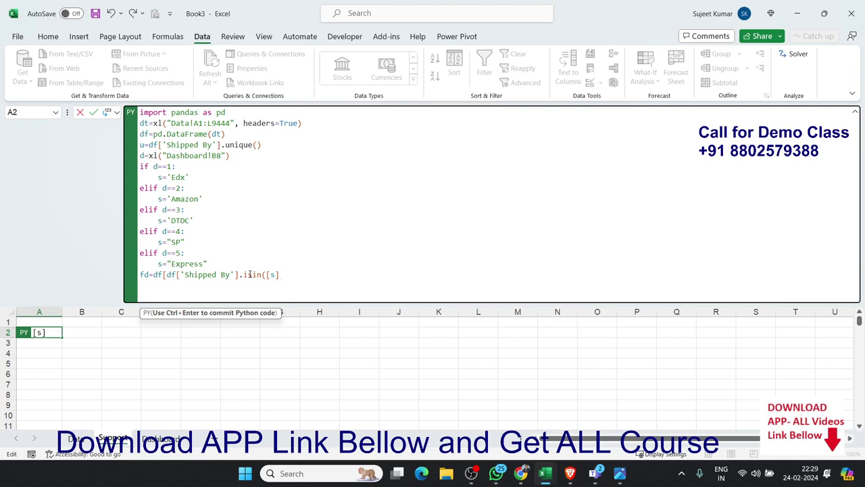
{"action": "type", "text": ")]"}
{"action": "key", "text": "ctrl+Return"}
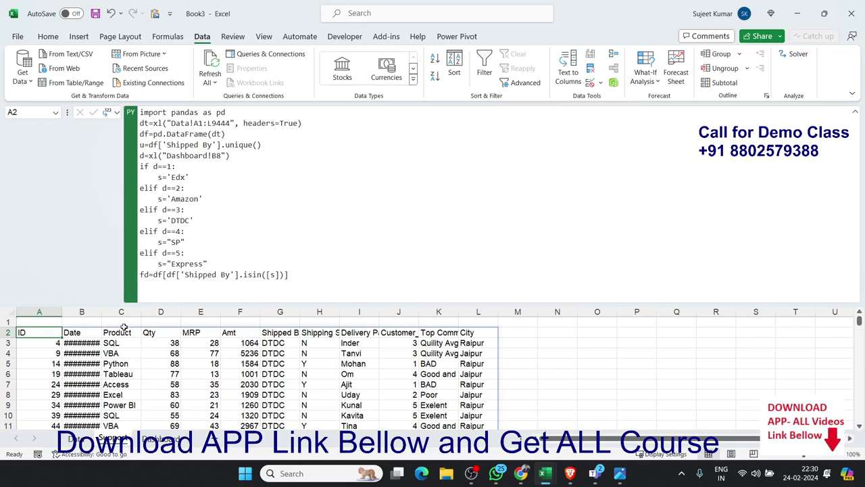
Widen the Date column so dates are readable, then re-run the A2 Python cell.
{"action": "left_click_drag", "start_coordinate": [102, 313], "coordinate": [108, 314]}
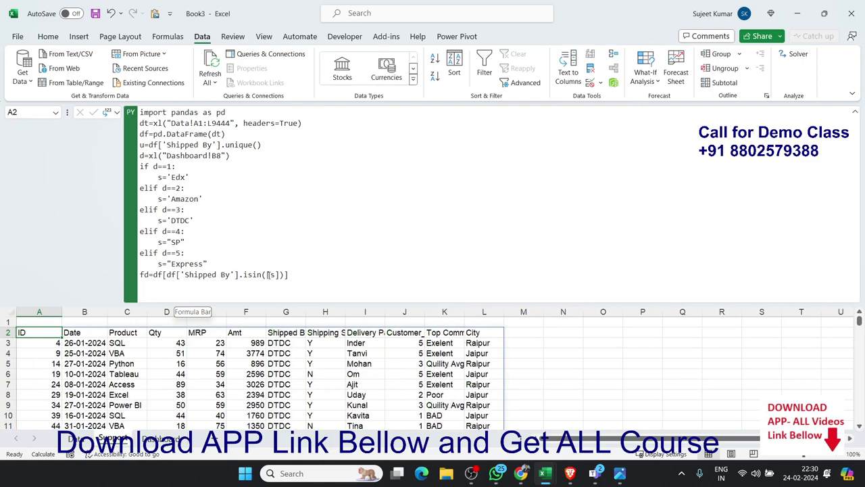
{"action": "double_click", "coordinate": [269, 275]}
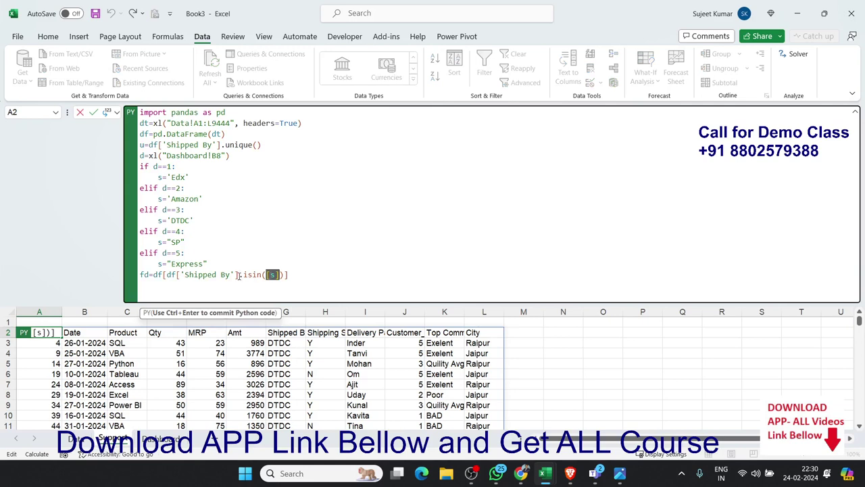
{"action": "mouse_move", "coordinate": [259, 274]}
{"action": "key", "text": "ctrl+Return"}
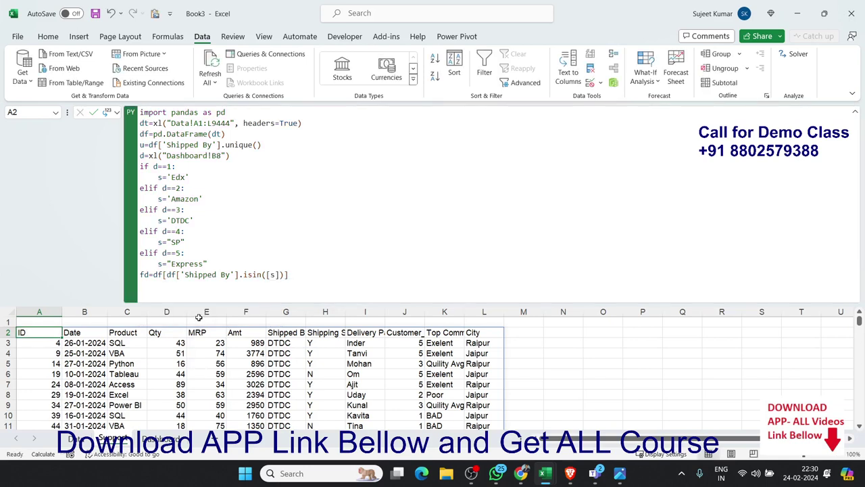
Shrink the formula bar and scroll through the filtered DTDC rows.
{"action": "mouse_move", "coordinate": [201, 306]}
{"action": "left_mouse_down"}
{"action": "mouse_move", "coordinate": [208, 186]}
{"action": "mouse_move", "coordinate": [228, 122]}
{"action": "left_mouse_up"}
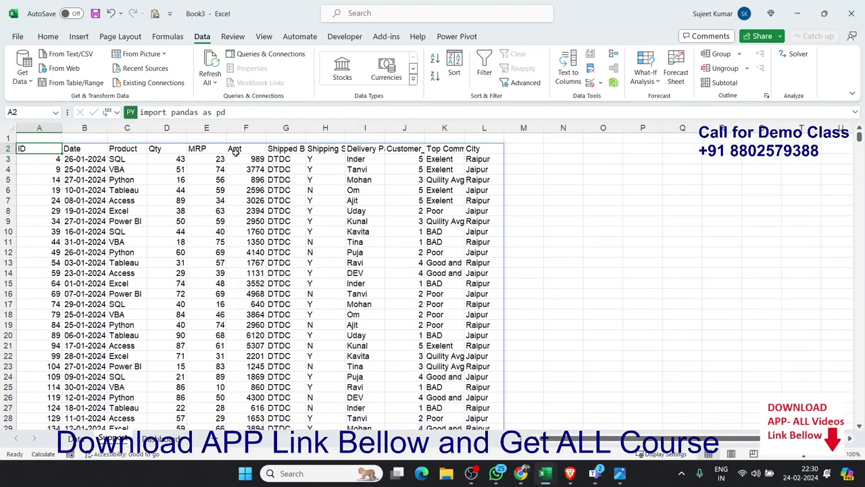
{"action": "left_click", "coordinate": [233, 159]}
{"action": "scroll", "coordinate": [228, 178], "scroll_direction": "down", "scroll_amount": 8}
{"action": "scroll", "coordinate": [228, 178], "scroll_direction": "down", "scroll_amount": 5}
{"action": "scroll", "coordinate": [228, 178], "scroll_direction": "up", "scroll_amount": 8}
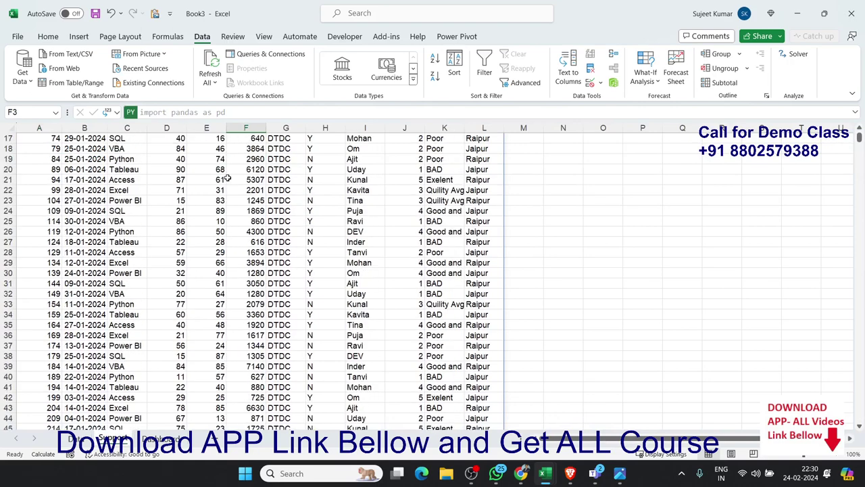
{"action": "scroll", "coordinate": [228, 178], "scroll_direction": "up", "scroll_amount": 5}
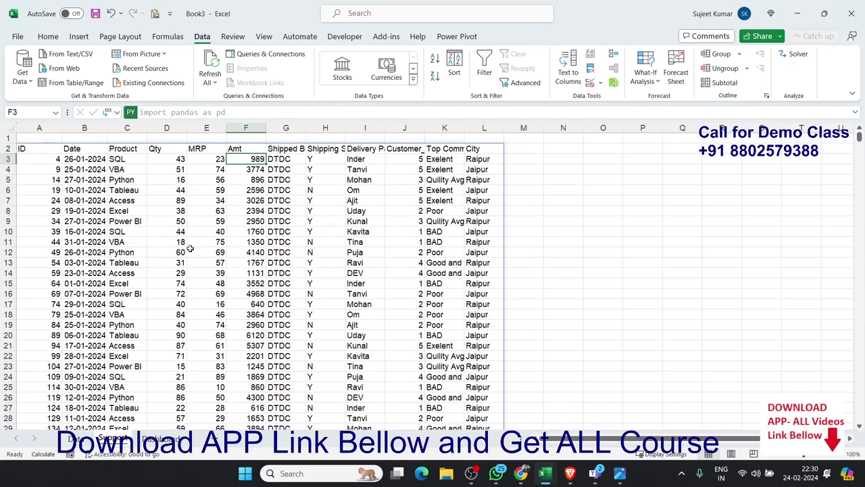
On the Dashboard, mark out the area below the shipper options, narrowing it to A10:A11.
{"action": "left_click", "coordinate": [163, 438]}
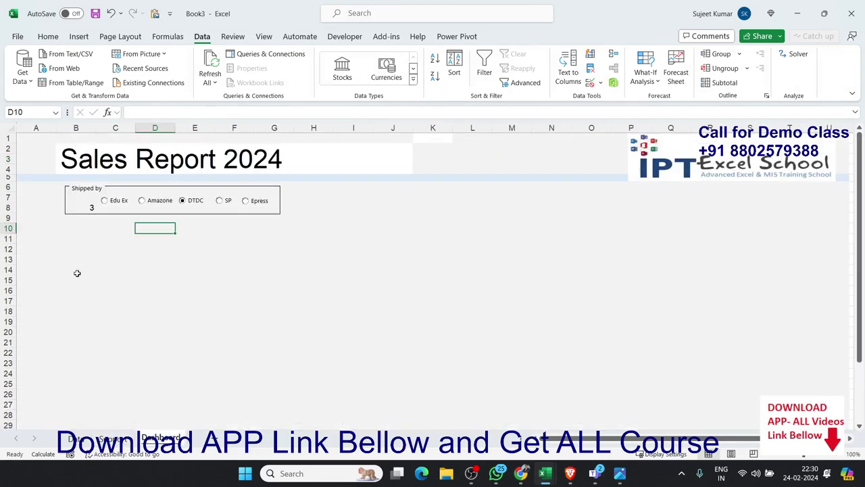
{"action": "left_click", "coordinate": [73, 240]}
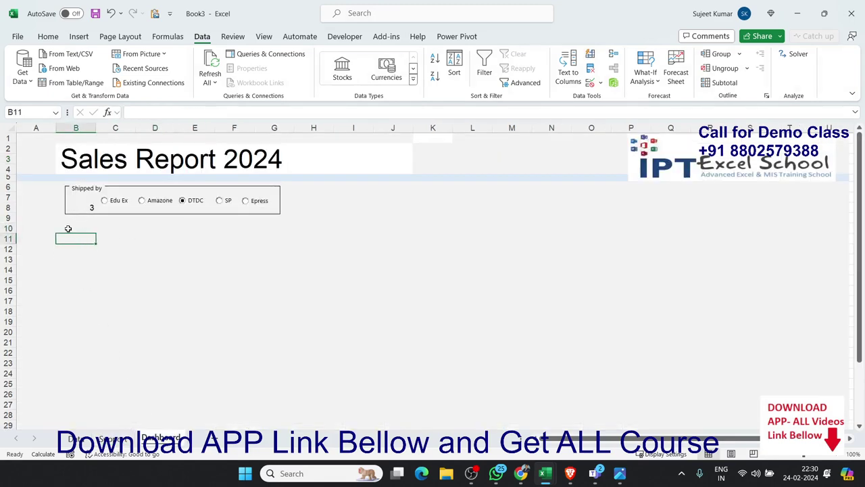
{"action": "left_click", "coordinate": [46, 228]}
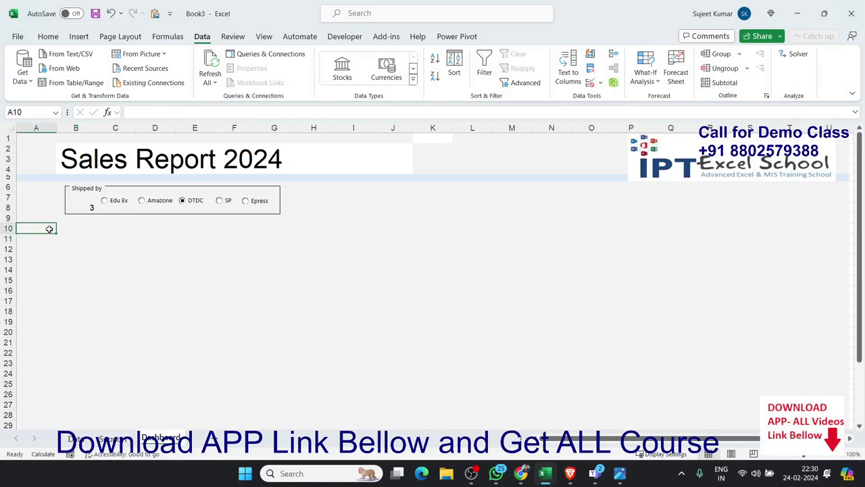
{"action": "mouse_move", "coordinate": [48, 227]}
{"action": "left_mouse_down"}
{"action": "mouse_move", "coordinate": [325, 338]}
{"action": "mouse_move", "coordinate": [365, 380]}
{"action": "left_mouse_up"}
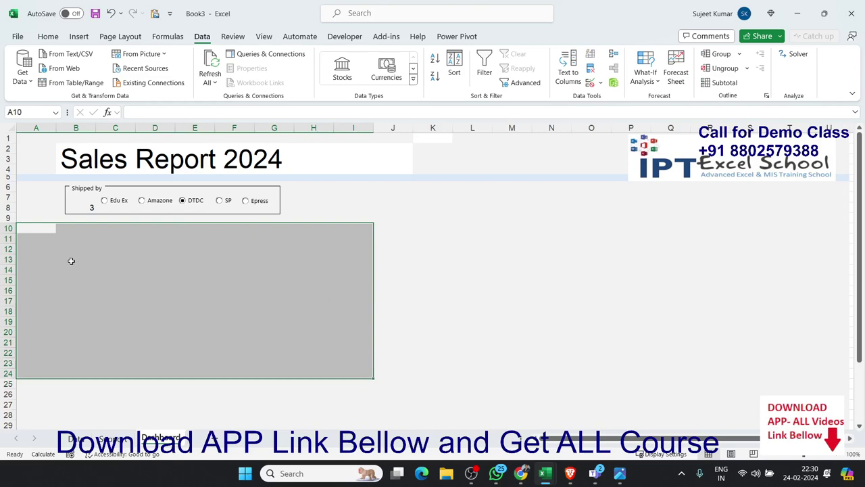
{"action": "left_click_drag", "start_coordinate": [42, 230], "coordinate": [40, 238]}
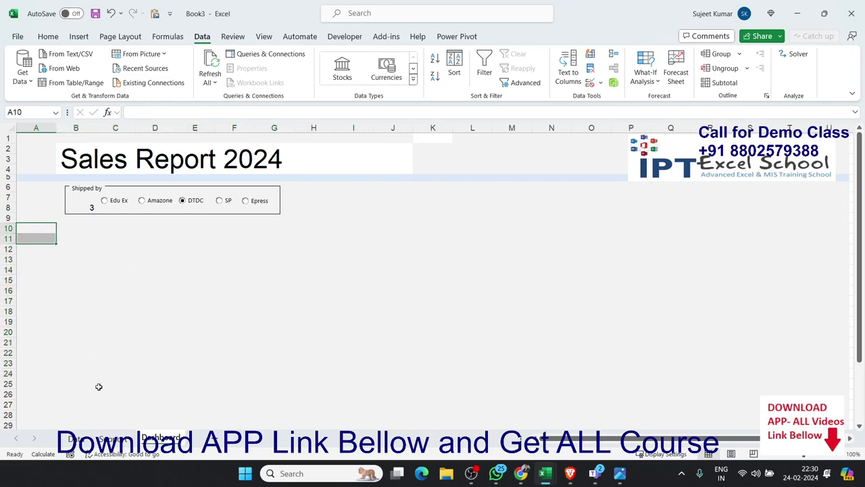
Scroll through the filtered DTDC table on the Support sheet.
{"action": "left_click", "coordinate": [111, 440]}
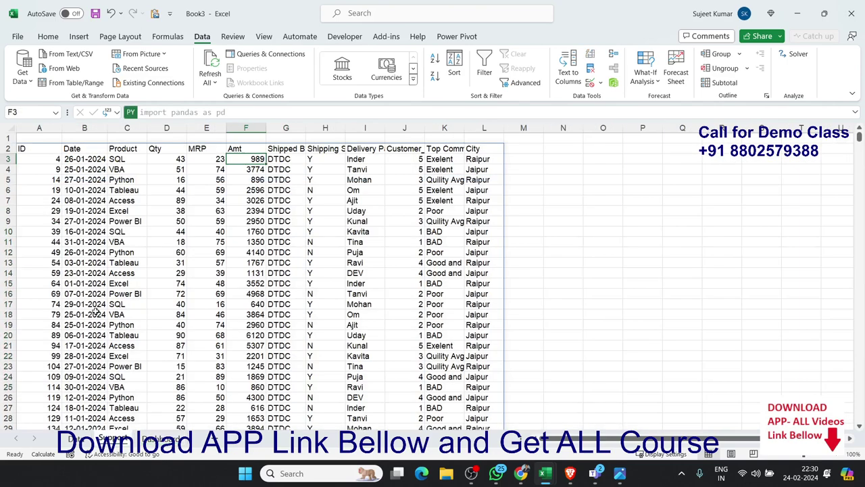
{"action": "scroll", "coordinate": [100, 308], "scroll_direction": "down", "scroll_amount": 9}
{"action": "scroll", "coordinate": [100, 308], "scroll_direction": "down", "scroll_amount": 4}
{"action": "scroll", "coordinate": [100, 306], "scroll_direction": "up", "scroll_amount": 11}
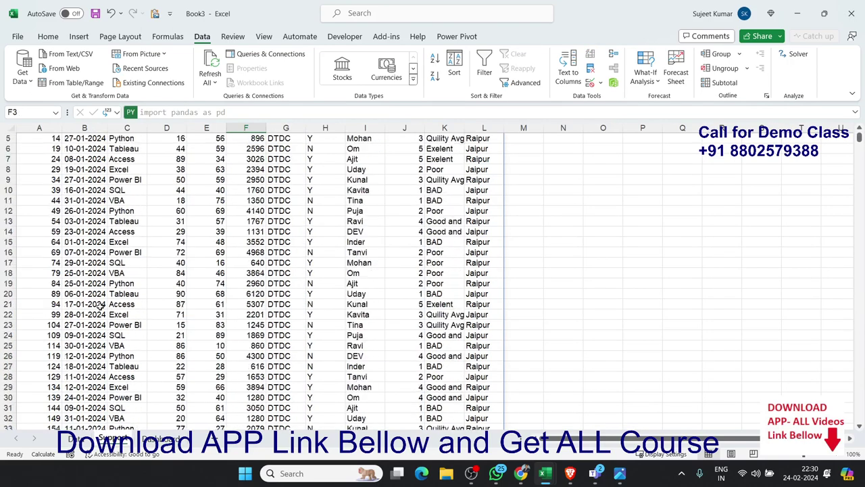
{"action": "scroll", "coordinate": [94, 290], "scroll_direction": "up", "scroll_amount": 3}
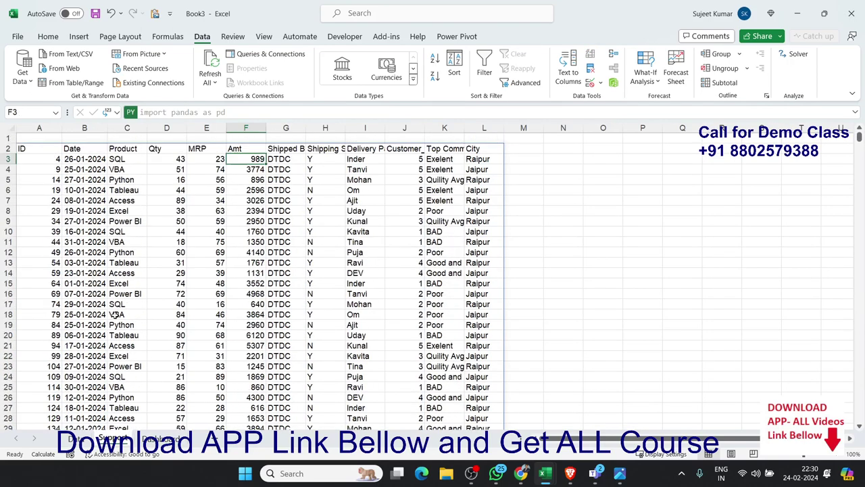
Select B10:D10 on the Dashboard, then return to cell A10.
{"action": "left_click", "coordinate": [156, 439]}
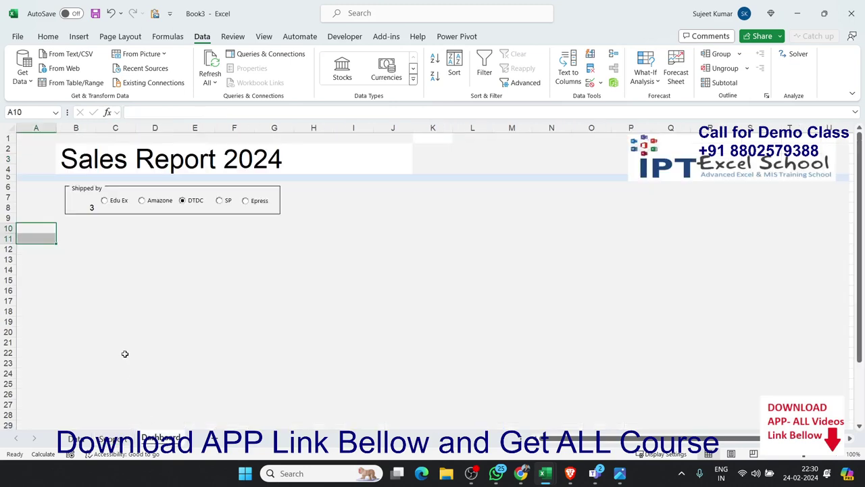
{"action": "left_click", "coordinate": [51, 228]}
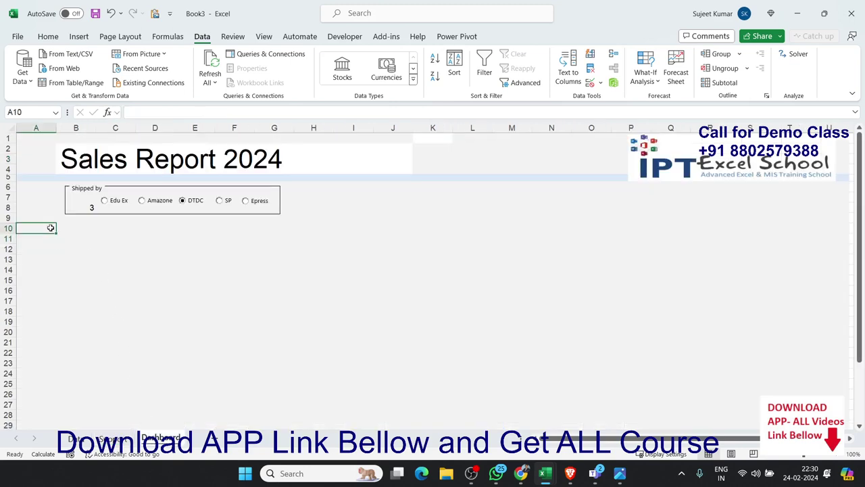
{"action": "key", "text": "Right"}
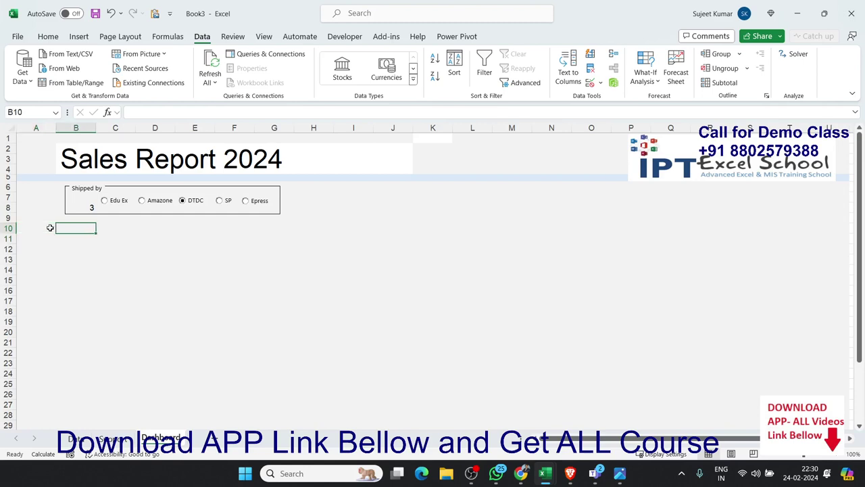
{"action": "key", "text": "shift+Right"}
{"action": "key", "text": "shift+Right"}
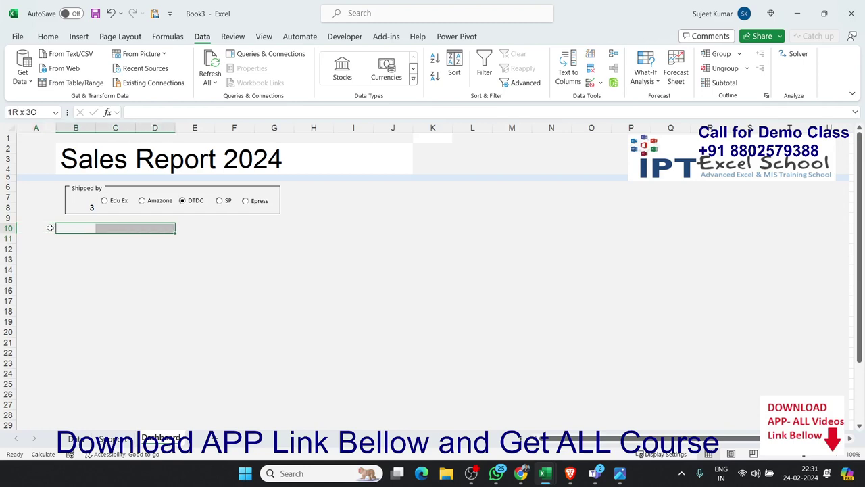
{"action": "left_click", "coordinate": [50, 228]}
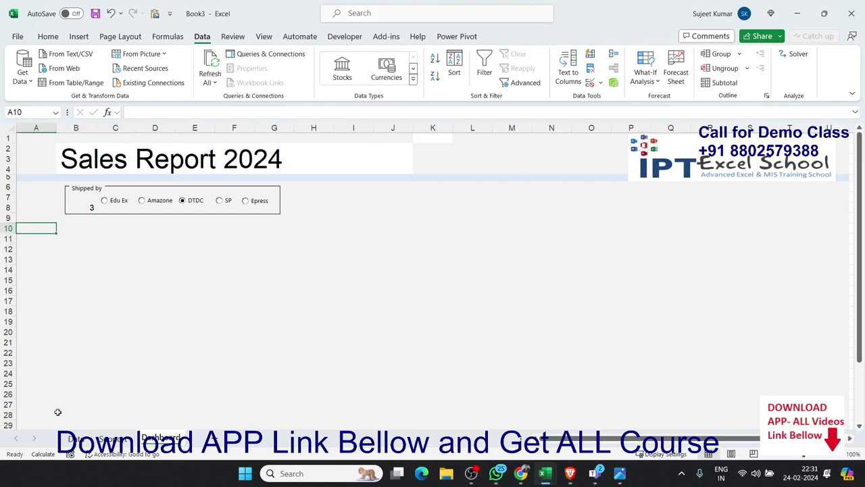
Select the twelve sales-data headers A1:L1, then go back to the Dashboard.
{"action": "left_click", "coordinate": [72, 440]}
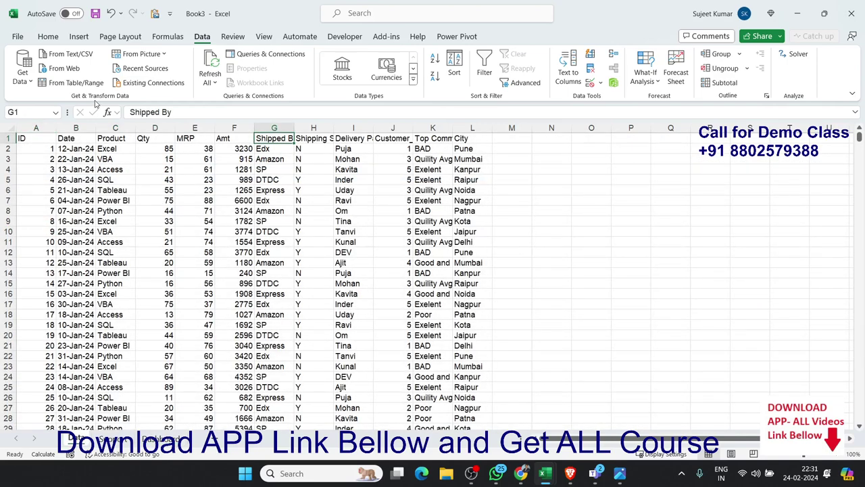
{"action": "key", "text": "ctrl+Home"}
{"action": "key", "text": "ctrl+shift+Right"}
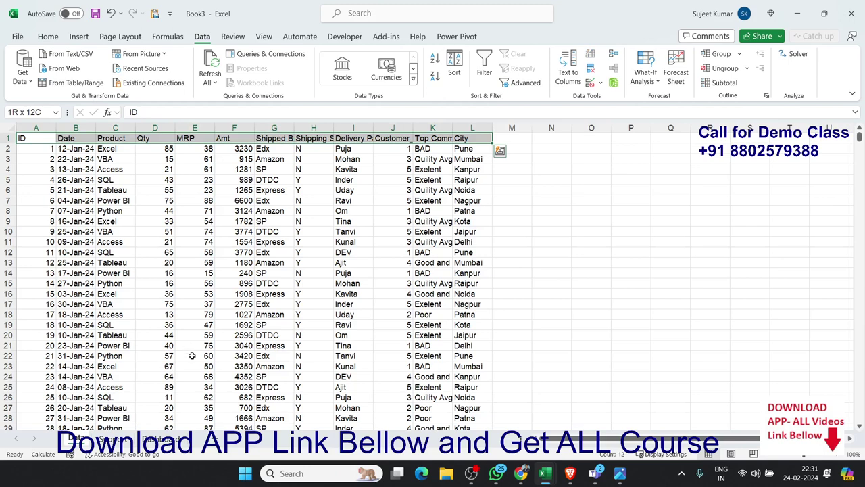
{"action": "left_click", "coordinate": [161, 440]}
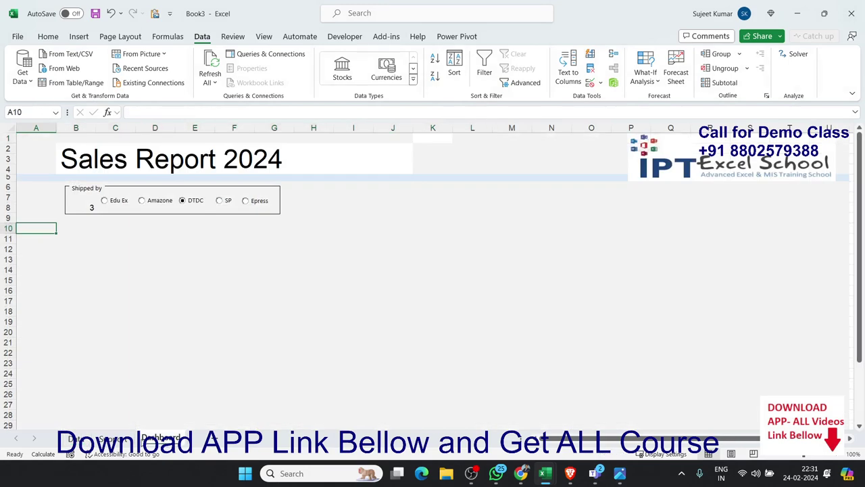
{"action": "key", "text": "Down"}
{"action": "key", "text": "Down"}
{"action": "key", "text": "Down"}
{"action": "key", "text": "Down"}
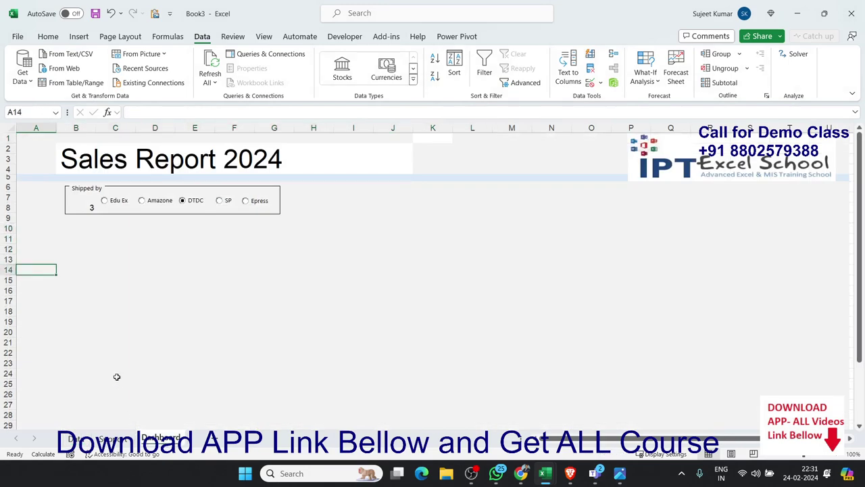
{"action": "key", "text": "Right"}
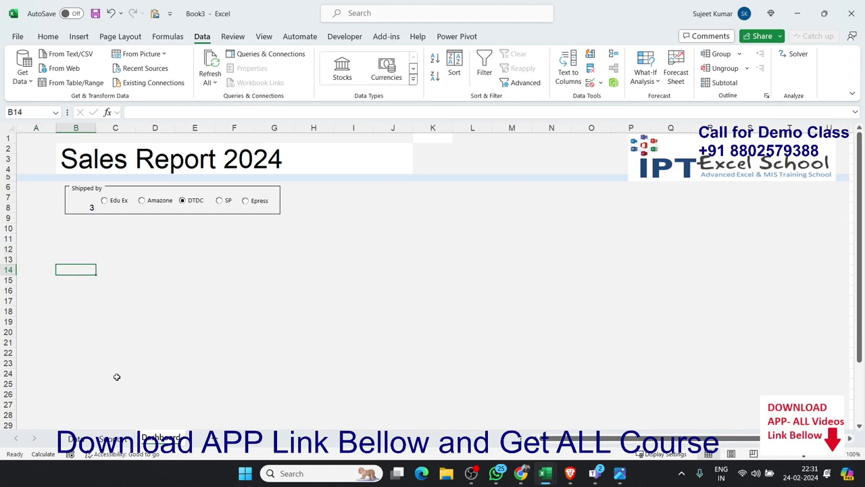
{"action": "key", "text": "shift+Right"}
{"action": "key", "text": "shift+Right"}
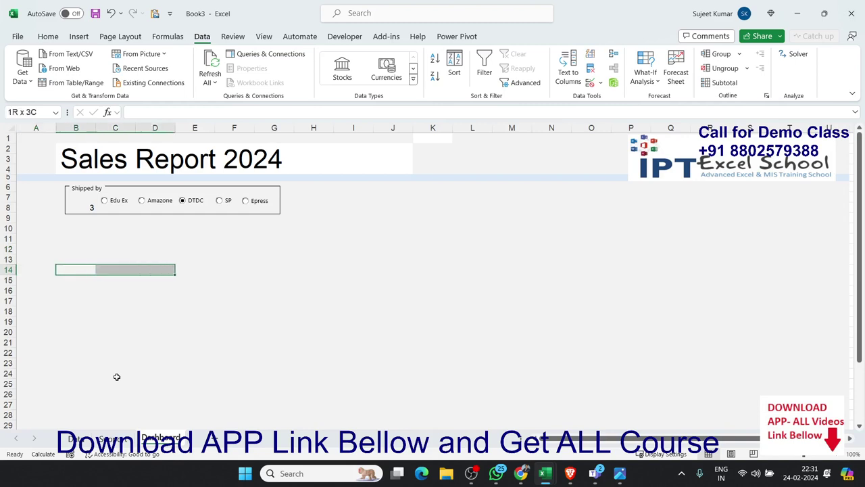
{"action": "key", "text": "shift+Right"}
{"action": "key", "text": "shift+Right"}
{"action": "key", "text": "shift+Right"}
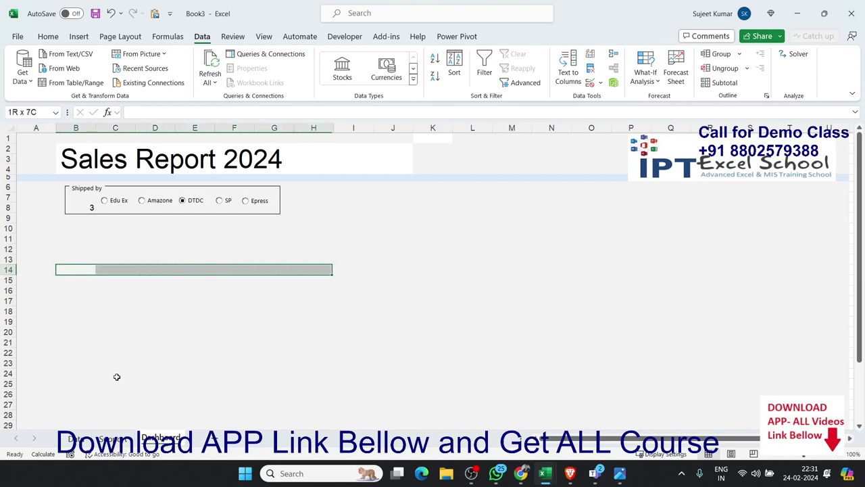
{"action": "key", "text": "shift+Right"}
{"action": "key", "text": "shift+Right"}
{"action": "key", "text": "shift+Right"}
{"action": "key", "text": "shift+Right"}
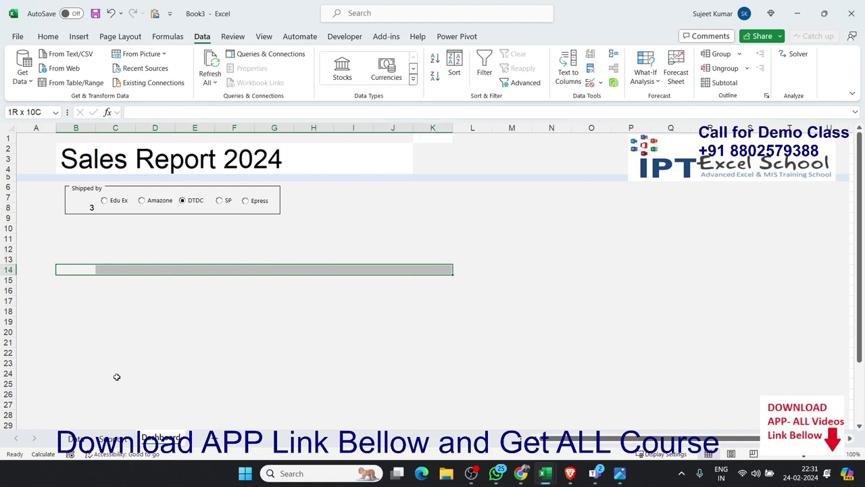
{"action": "key", "text": "shift+Right"}
{"action": "key", "text": "shift+Right"}
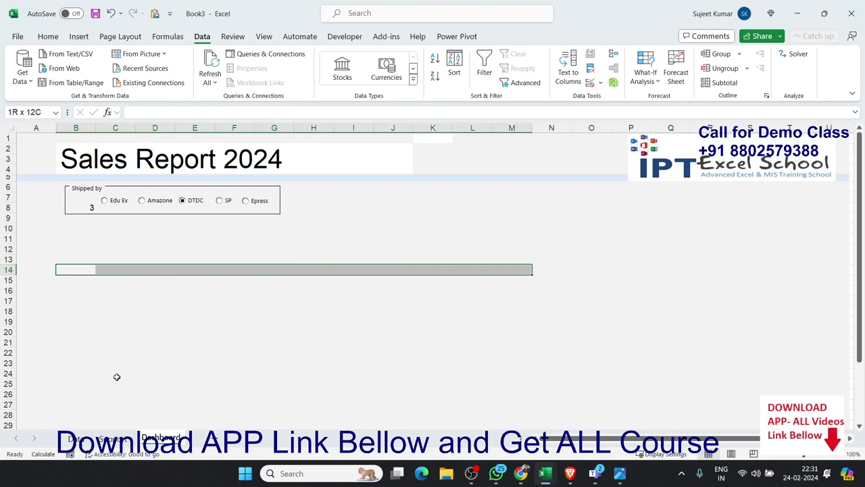
{"action": "key", "text": "Up"}
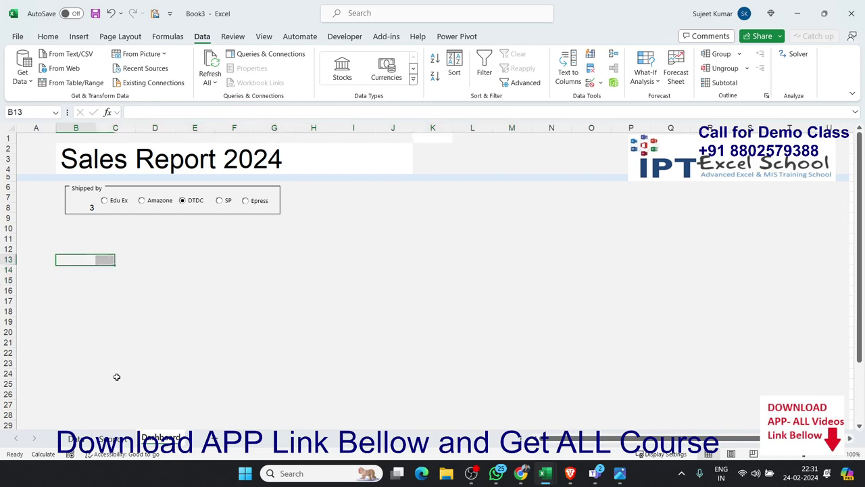
{"action": "key", "text": "Up"}
{"action": "key", "text": "Up"}
{"action": "key", "text": "Up"}
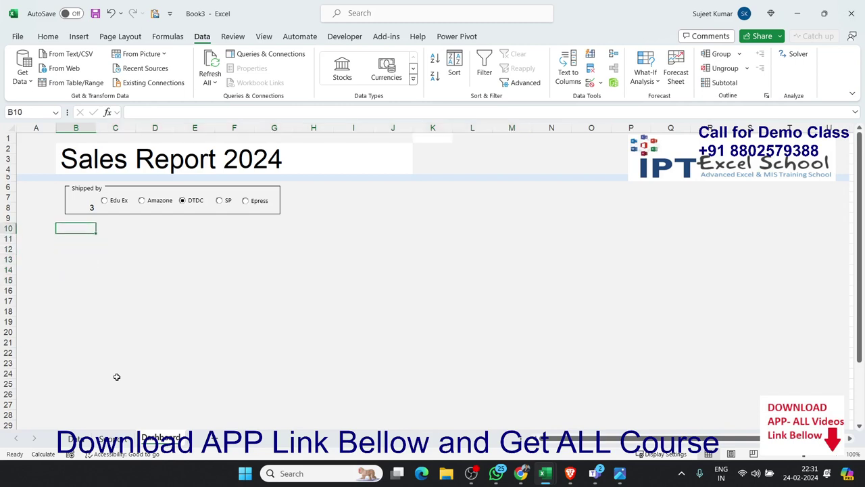
{"action": "key", "text": "shift+Right"}
{"action": "key", "text": "shift+Right"}
{"action": "key", "text": "shift+Right"}
{"action": "key", "text": "shift+Right"}
{"action": "key", "text": "shift+Right"}
{"action": "key", "text": "shift+Right"}
{"action": "key", "text": "shift+Right"}
{"action": "key", "text": "shift+Right"}
{"action": "key", "text": "shift+Right"}
{"action": "key", "text": "shift+Right"}
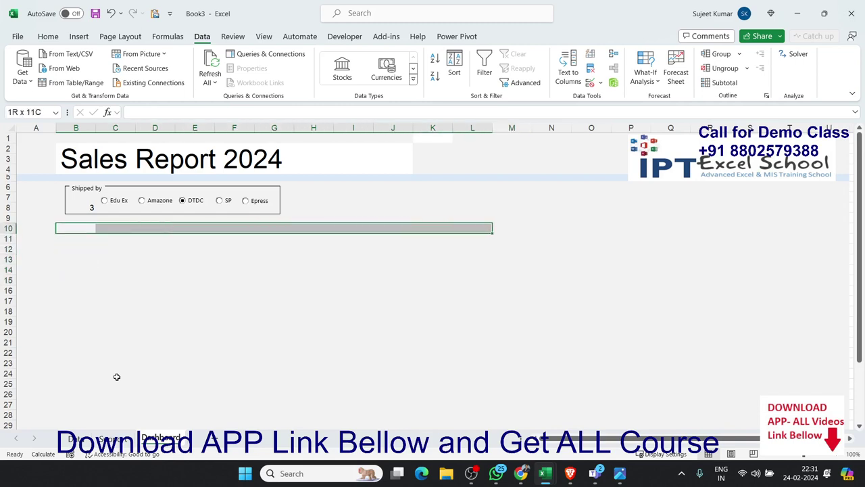
{"action": "key", "text": "shift+Right"}
{"action": "key", "text": "shift+Right"}
{"action": "key", "text": "shift+Right"}
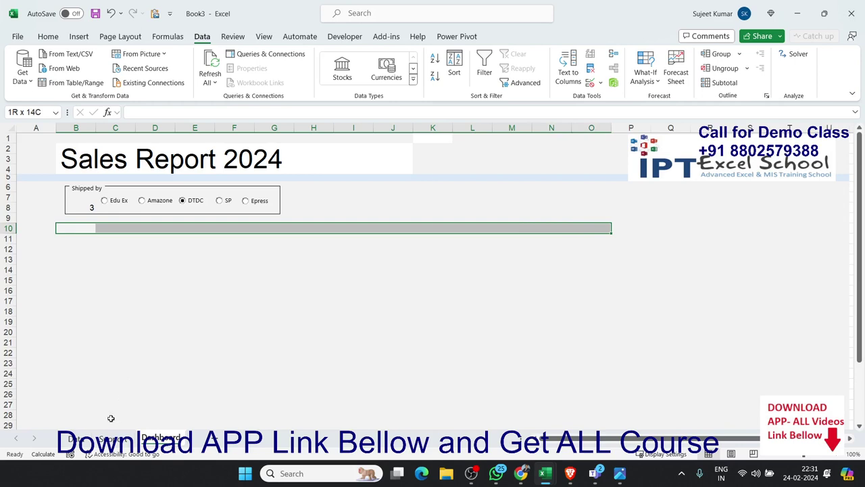
{"action": "left_click", "coordinate": [123, 441]}
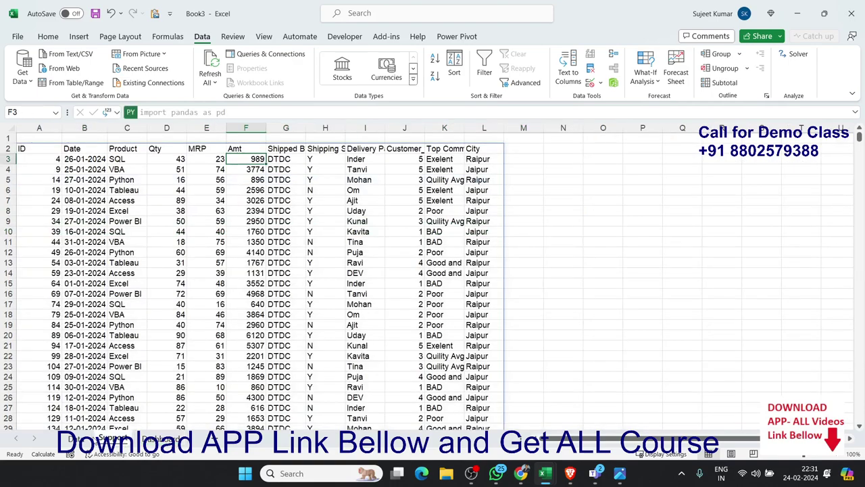
{"action": "left_click", "coordinate": [80, 439]}
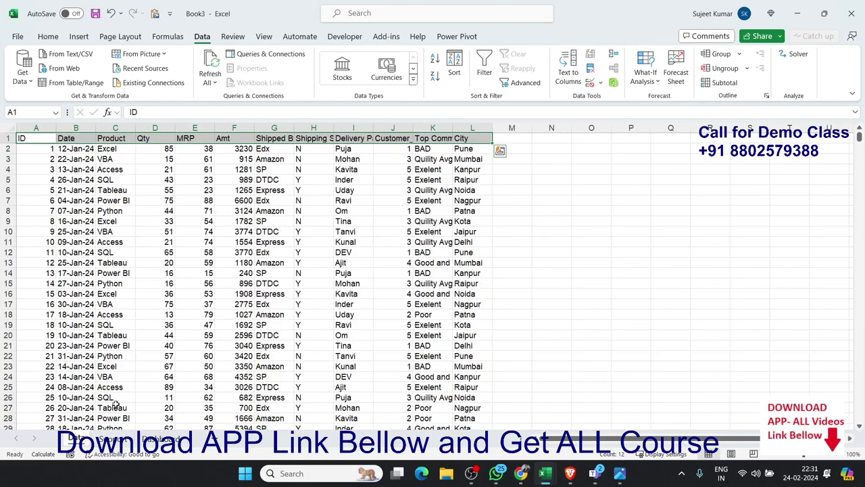
{"action": "left_click", "coordinate": [80, 438]}
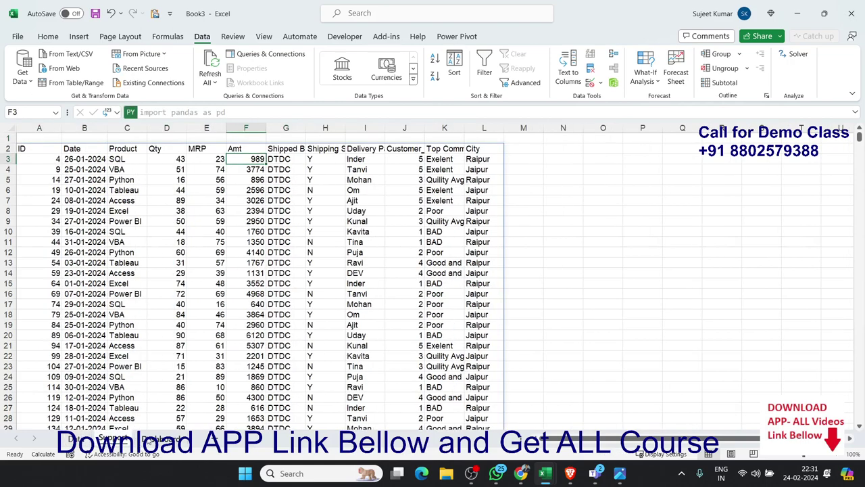
{"action": "left_click", "coordinate": [150, 441]}
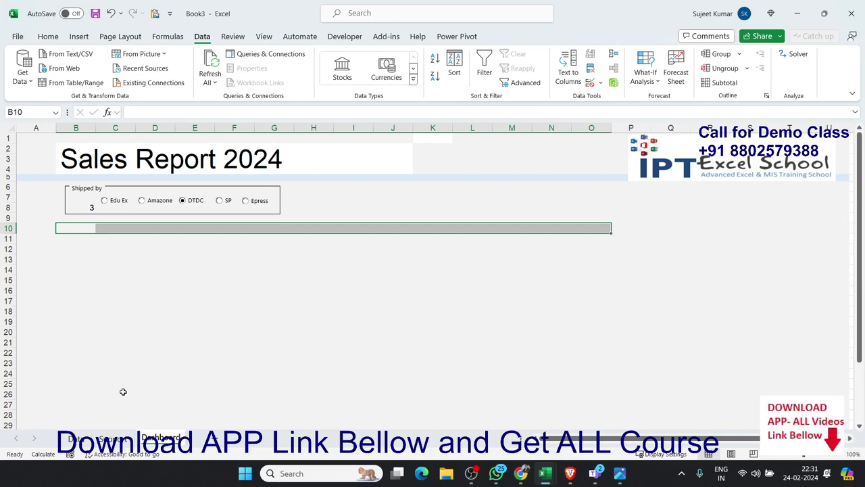
{"action": "key", "text": "Left"}
{"action": "key", "text": "Right"}
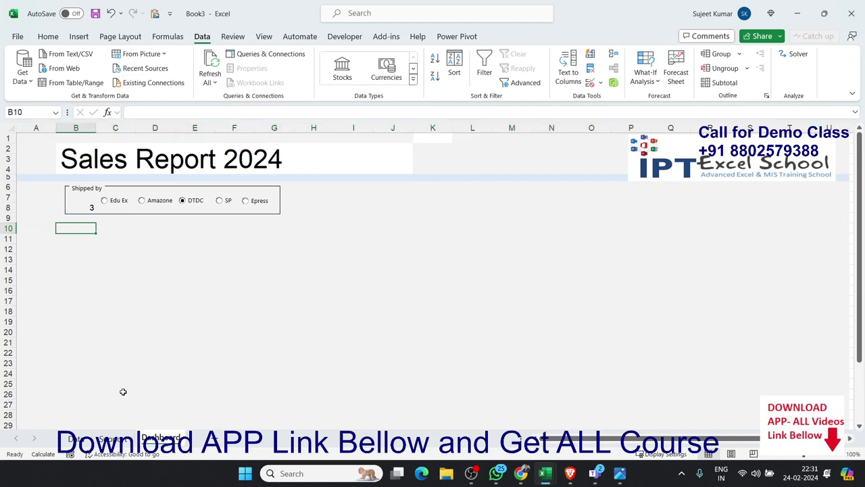
{"action": "key", "text": "Left"}
{"action": "key", "text": "Right"}
Narrow Dashboard column A to 3.20 and extend a row 10 selection out to column K.
{"action": "left_click_drag", "start_coordinate": [56, 128], "coordinate": [25, 126]}
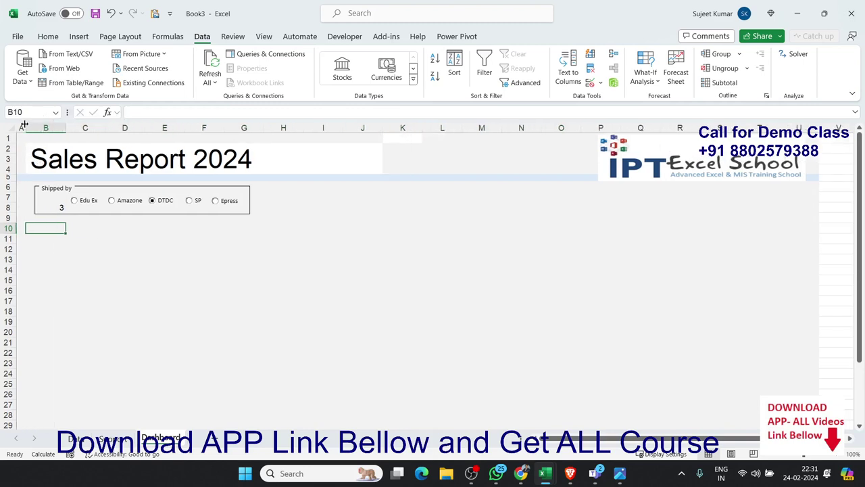
{"action": "key", "text": "shift+Right"}
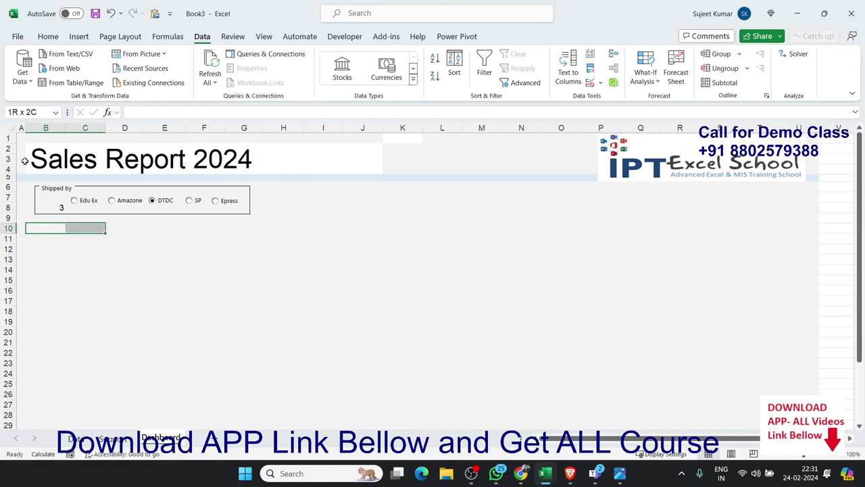
{"action": "key", "text": "shift+Right"}
{"action": "key", "text": "shift+Right"}
{"action": "key", "text": "shift+Right"}
{"action": "key", "text": "shift+Right"}
{"action": "key", "text": "shift+Right"}
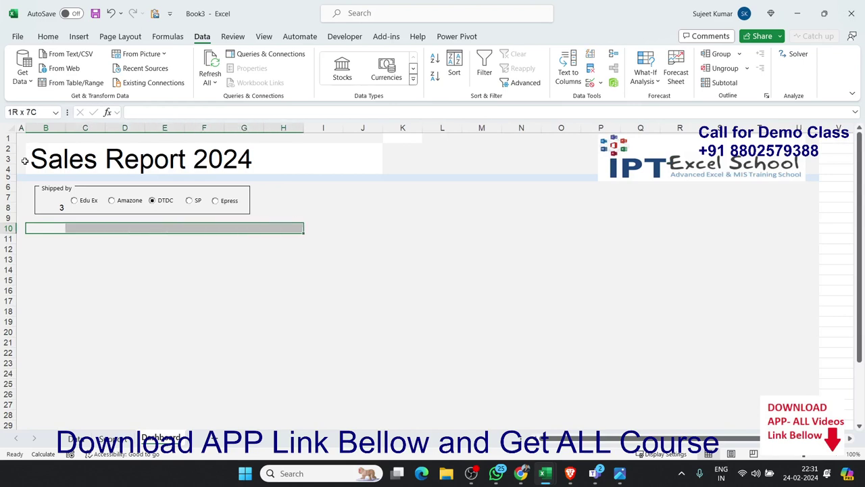
{"action": "key", "text": "shift+Right"}
{"action": "key", "text": "shift+Right"}
{"action": "key", "text": "shift+Right"}
{"action": "key", "text": "shift+Right"}
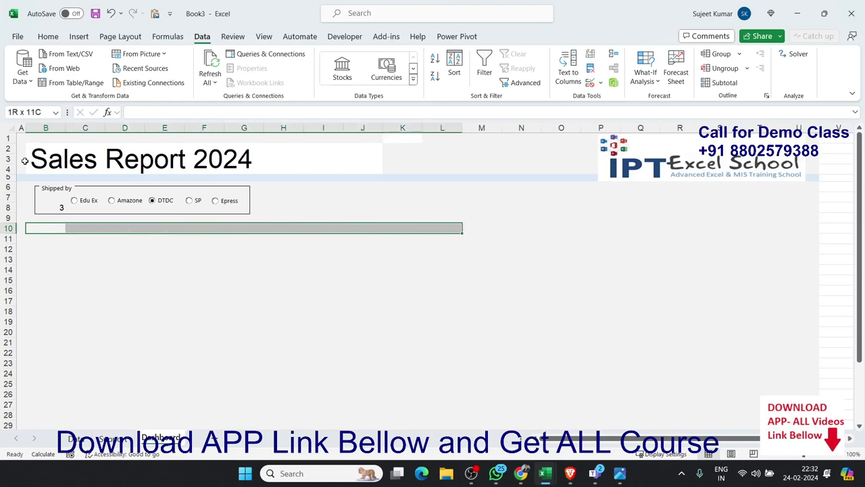
{"action": "key", "text": "shift+Right"}
{"action": "key", "text": "Home"}
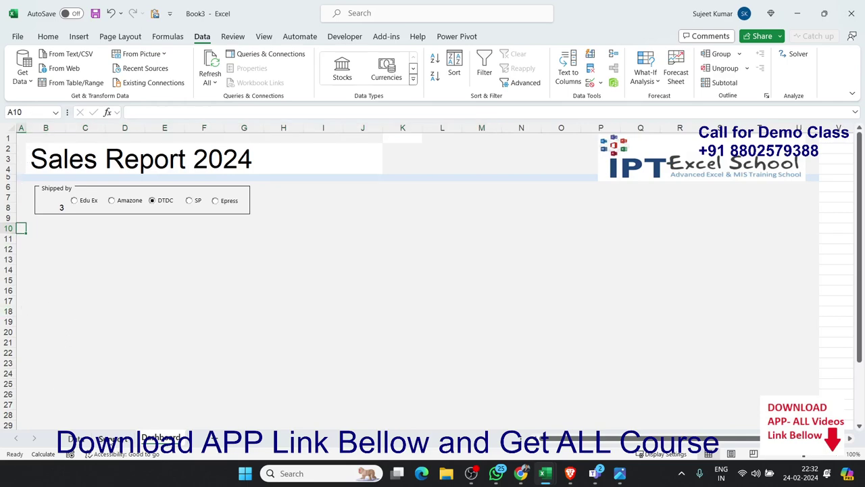
Show the DTDC-filtered Support sheet and the accessibility check results.
{"action": "left_click", "coordinate": [111, 438]}
{"action": "left_click", "coordinate": [149, 453]}
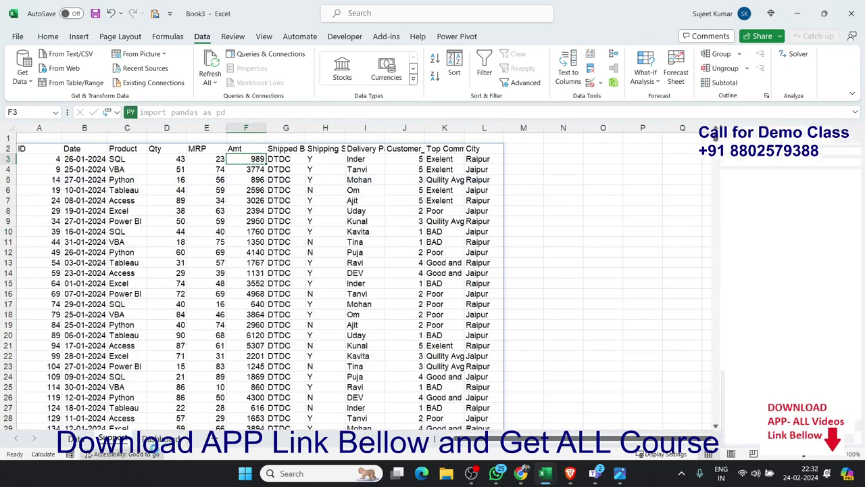
{"action": "left_click", "coordinate": [152, 438]}
Look over the data sheet headers and the Sales Report 2024 dashboard's shipper choice.
{"action": "left_click", "coordinate": [111, 439]}
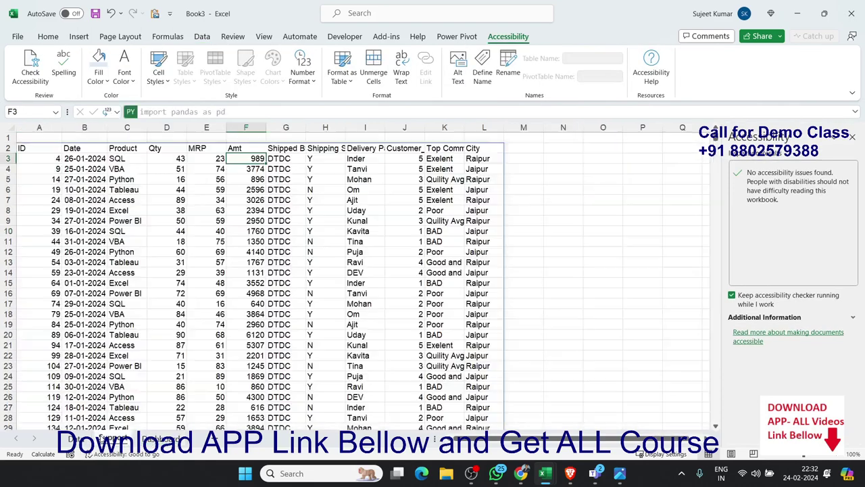
{"action": "key", "text": "ctrl+Home"}
{"action": "key", "text": "ctrl+shift+Right"}
{"action": "left_click", "coordinate": [76, 439]}
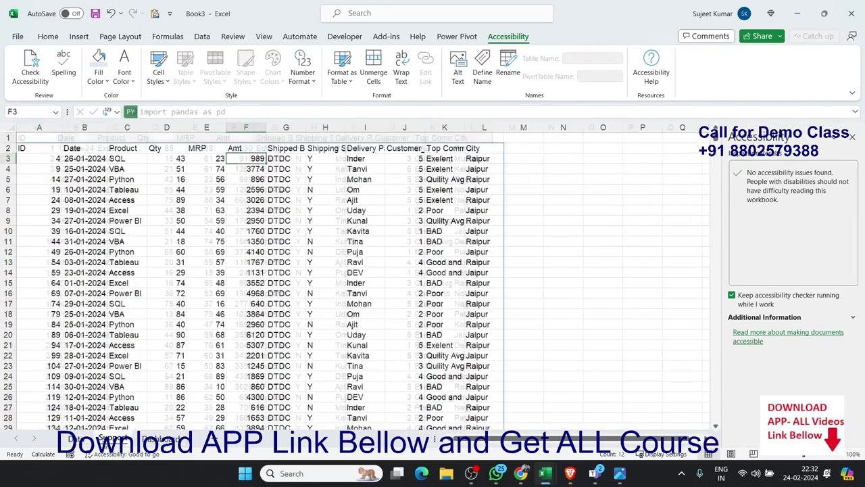
{"action": "left_click", "coordinate": [161, 439]}
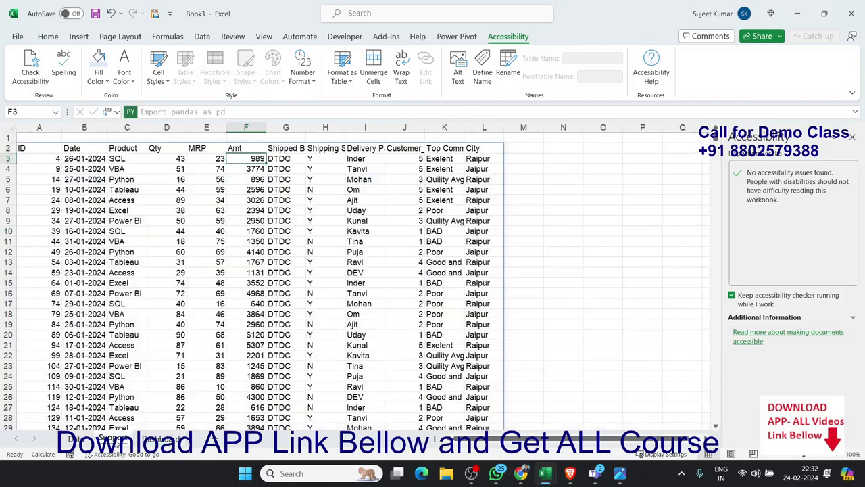
{"action": "left_click", "coordinate": [116, 444]}
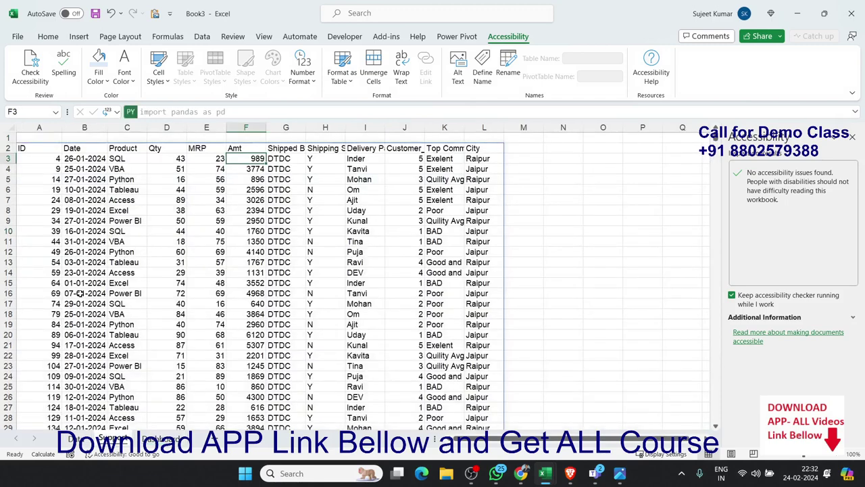
Review the Python filtering code in A2 and close it unchanged.
{"action": "left_click", "coordinate": [38, 149]}
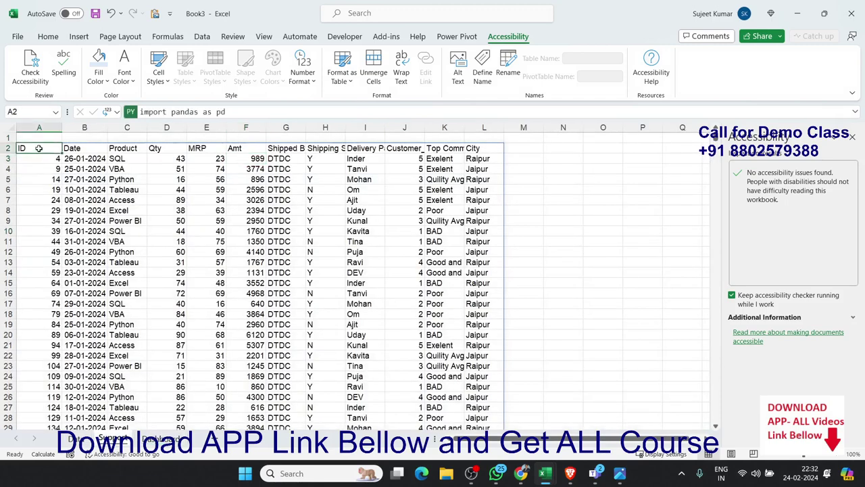
{"action": "double_click", "coordinate": [39, 149]}
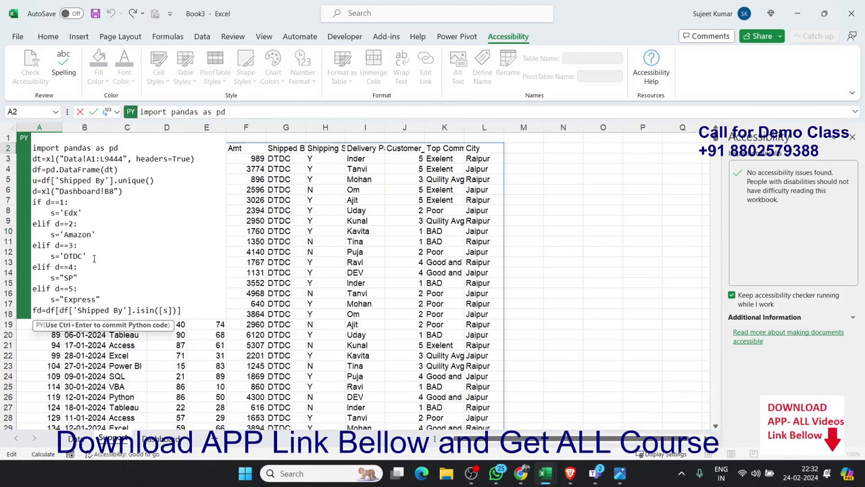
{"action": "scroll", "coordinate": [94, 258], "scroll_direction": "down", "scroll_amount": 2}
{"action": "scroll", "coordinate": [86, 233], "scroll_direction": "up", "scroll_amount": 2}
{"action": "key", "text": "ctrl+Return"}
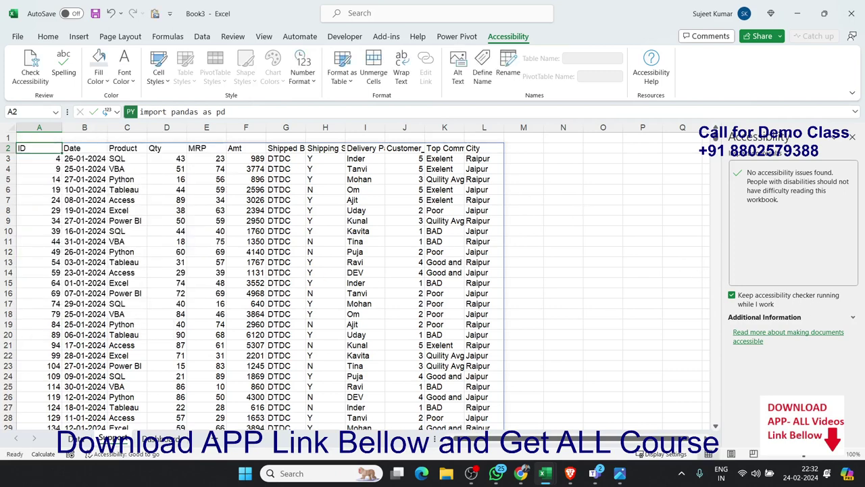
Return to Excel and open A2's Python code showing the shipper mapping and isin filter.
{"action": "key", "text": "alt+Tab"}
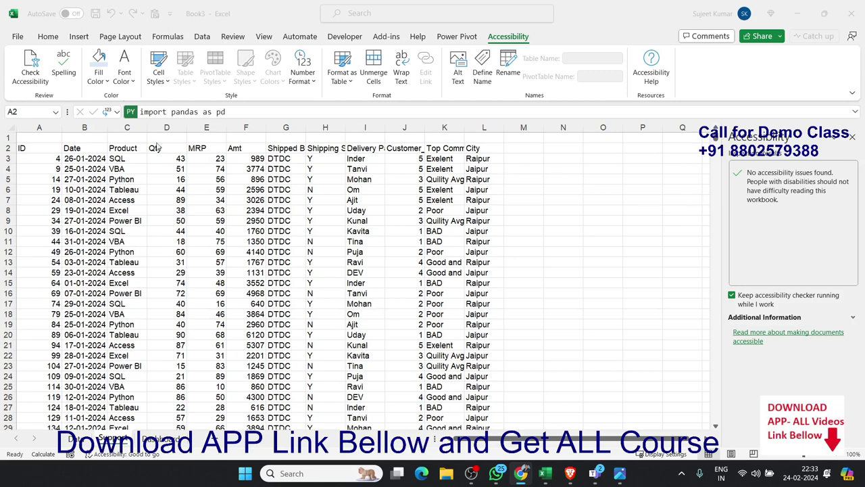
{"action": "left_click", "coordinate": [76, 165]}
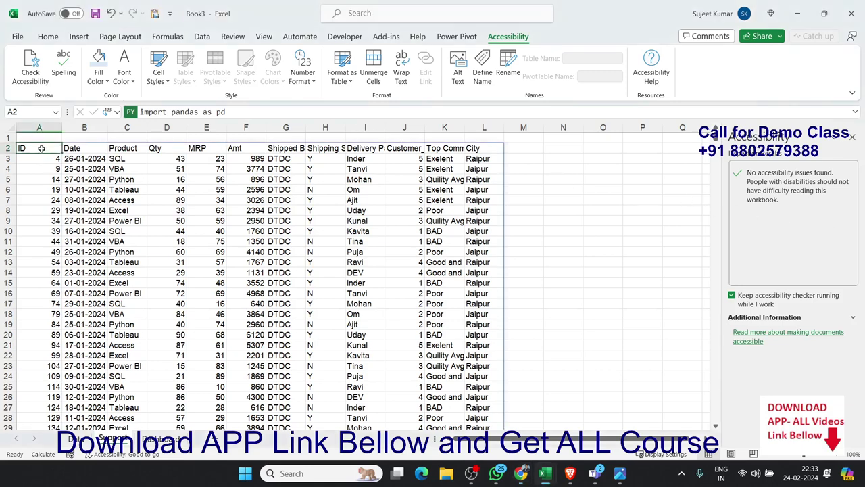
{"action": "double_click", "coordinate": [42, 149]}
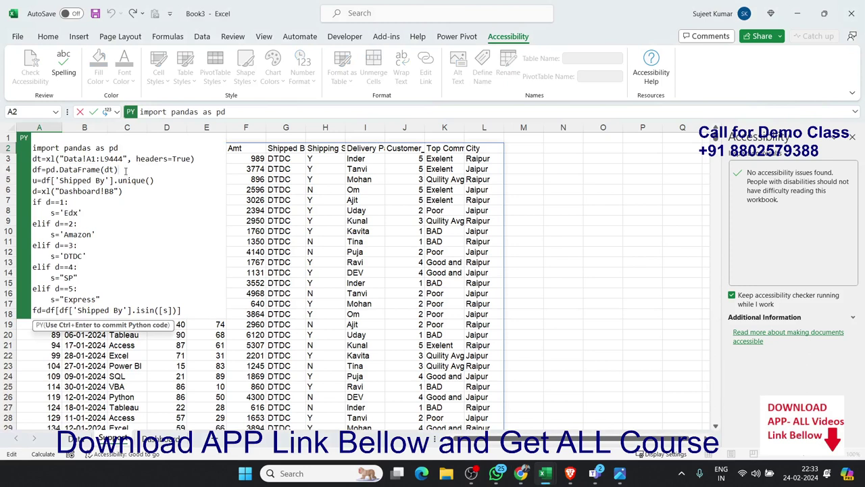
{"action": "left_click", "coordinate": [125, 170]}
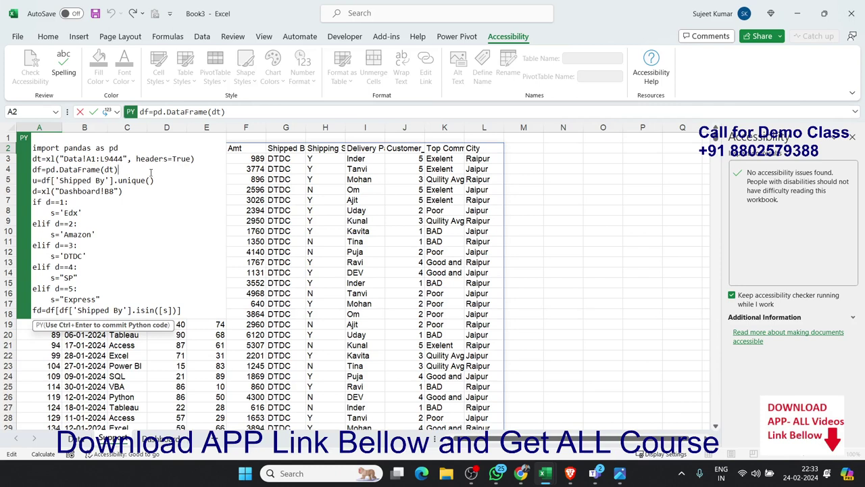
{"action": "key", "text": "Return"}
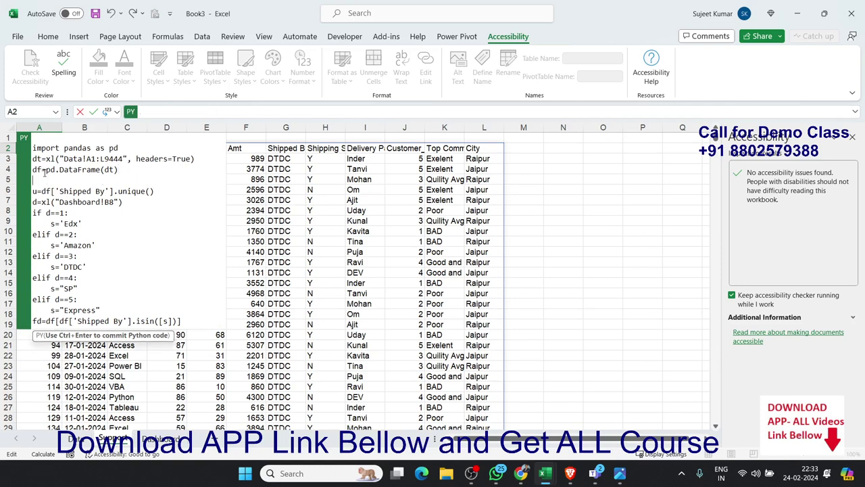
{"action": "left_click", "coordinate": [42, 169]}
{"action": "key", "text": "Delete"}
{"action": "type", "text": "d"}
{"action": "type", "text": "dd"}
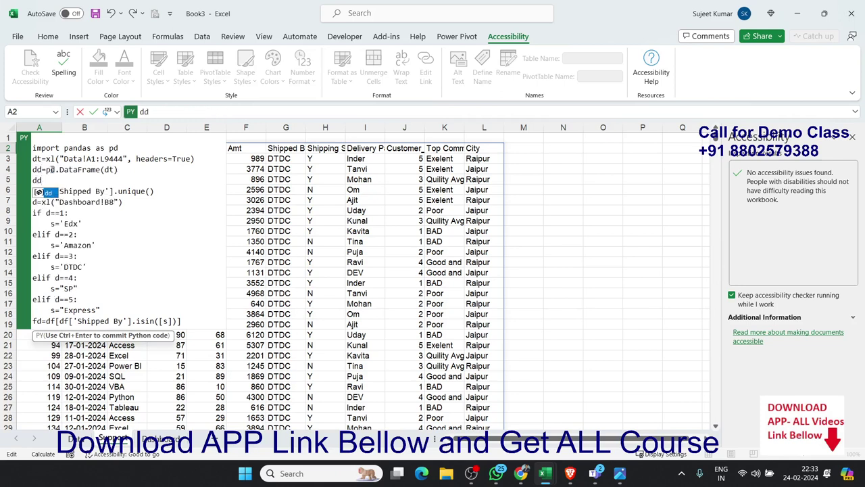
{"action": "key", "text": "BackSpace"}
{"action": "type", "text": "f"}
{"action": "type", "text": "="}
{"action": "type", "text": "d"}
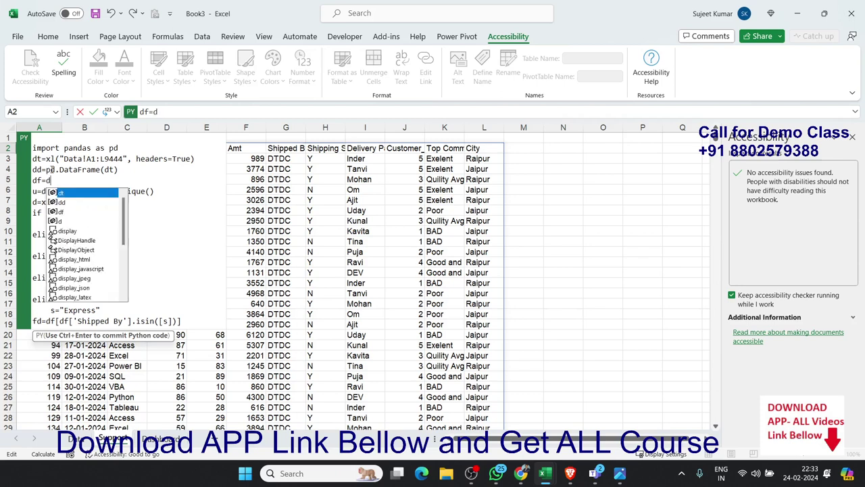
{"action": "type", "text": "d"}
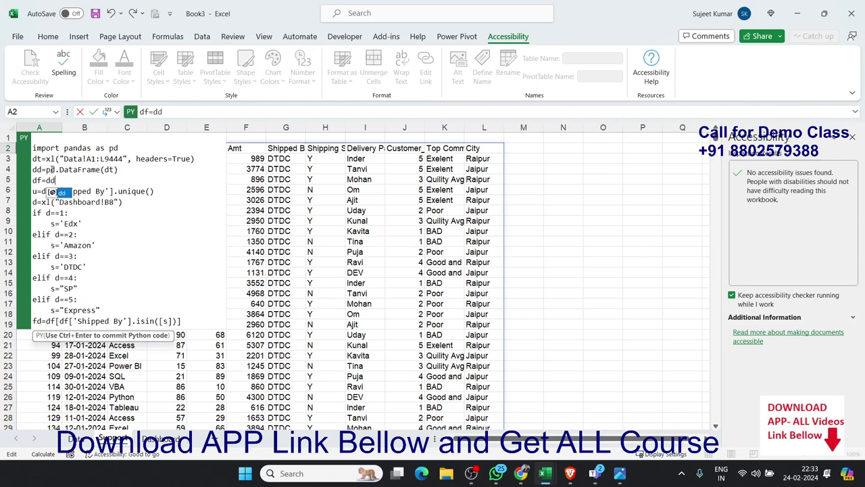
{"action": "type", "text": "[["}
{"action": "type", "text": "'"}
{"action": "type", "text": "ID',"}
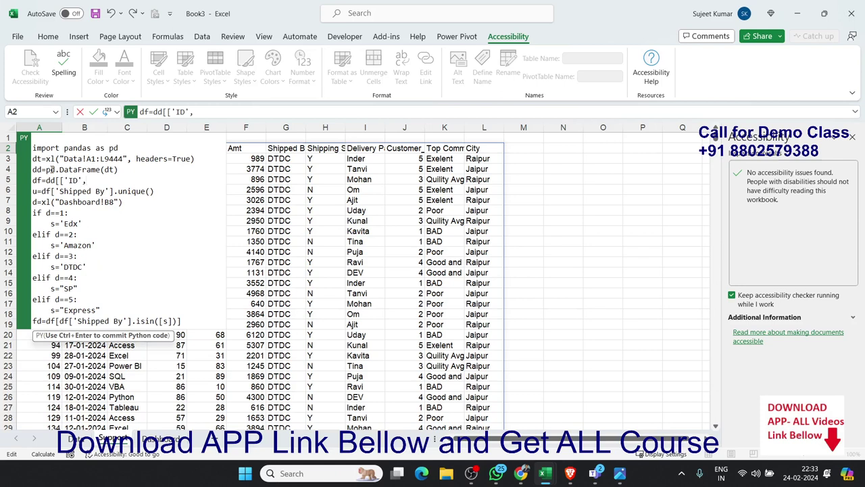
{"action": "key", "text": "BackSpace"}
{"action": "key", "text": "Escape"}
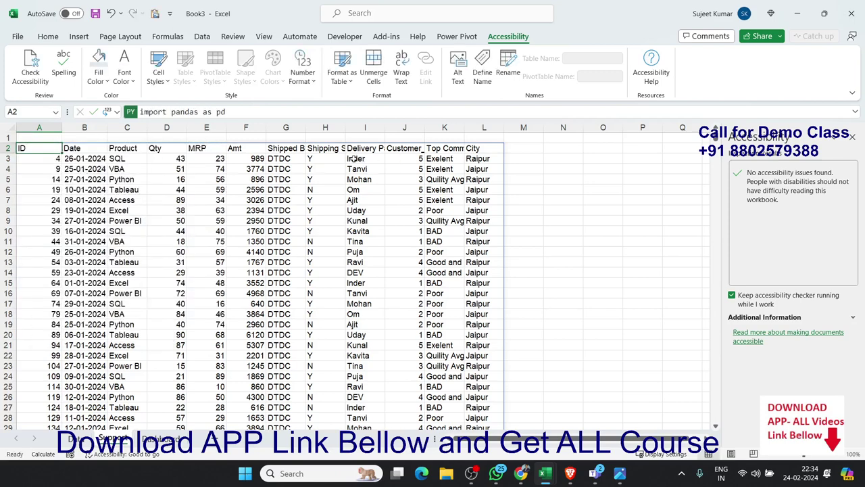
In N2, start a TEXTJOIN with a comma delimiter over headers A2:D2.
{"action": "left_click", "coordinate": [568, 146]}
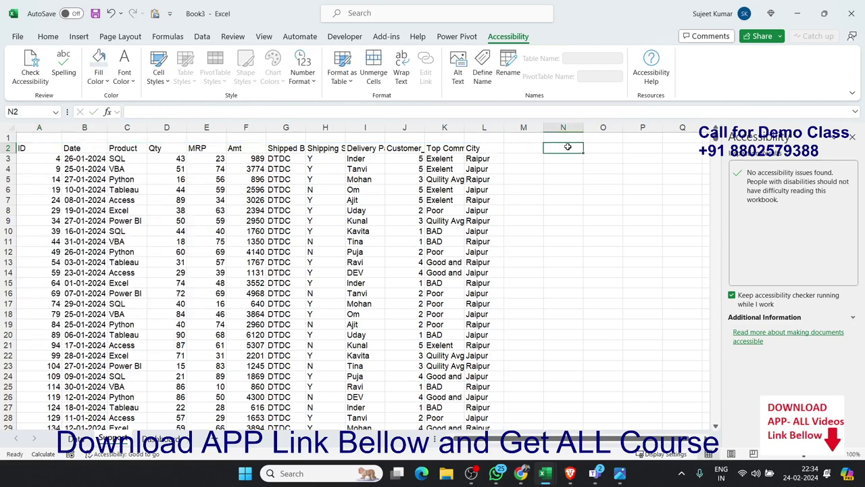
{"action": "type", "text": "=te"}
{"action": "key", "text": "Down"}
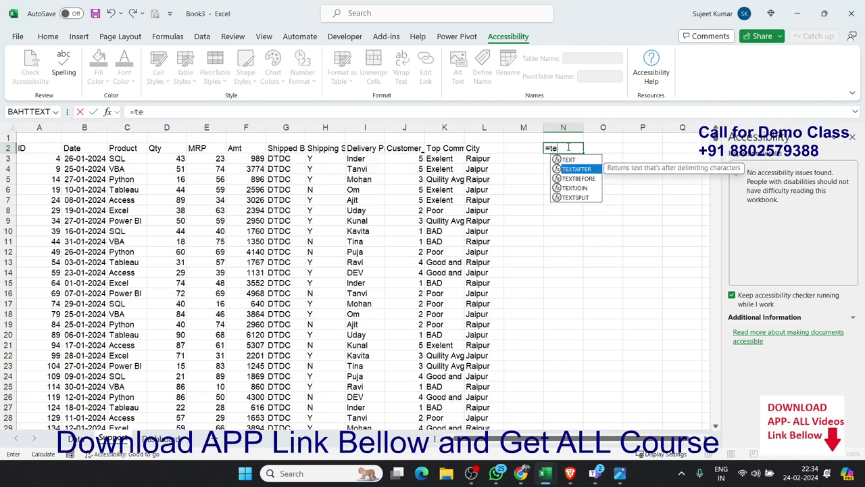
{"action": "key", "text": "Down"}
{"action": "key", "text": "Down"}
{"action": "key", "text": "Tab"}
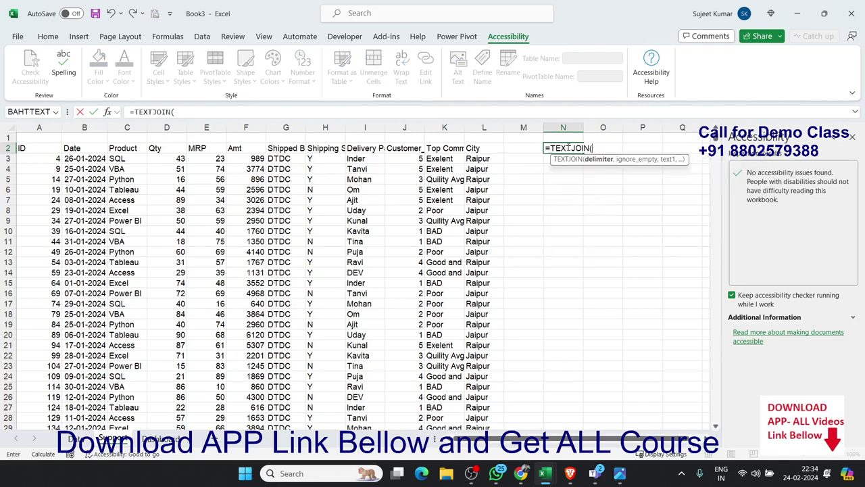
{"action": "type", "text": "\",\""}
{"action": "type", "text": ","}
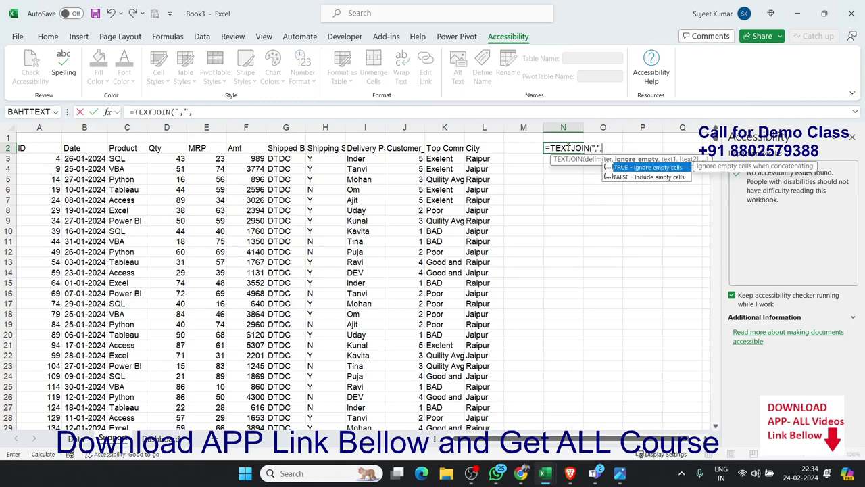
{"action": "type", "text": ","}
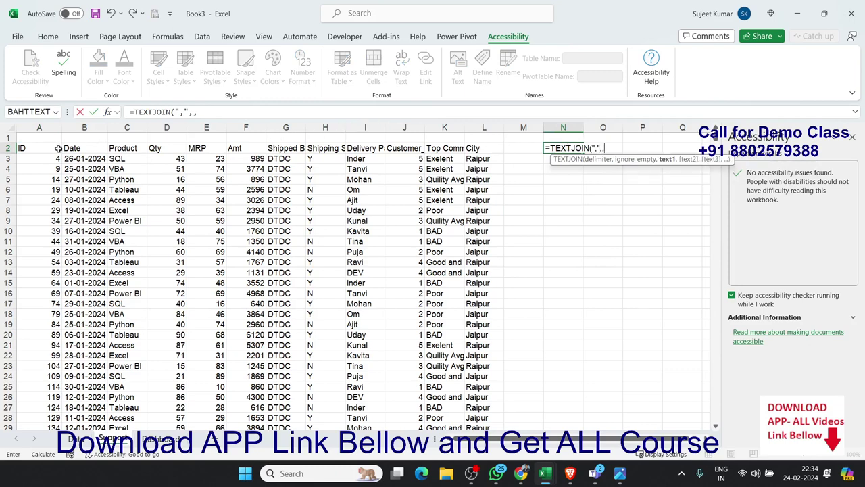
{"action": "left_click_drag", "start_coordinate": [59, 148], "coordinate": [67, 148]}
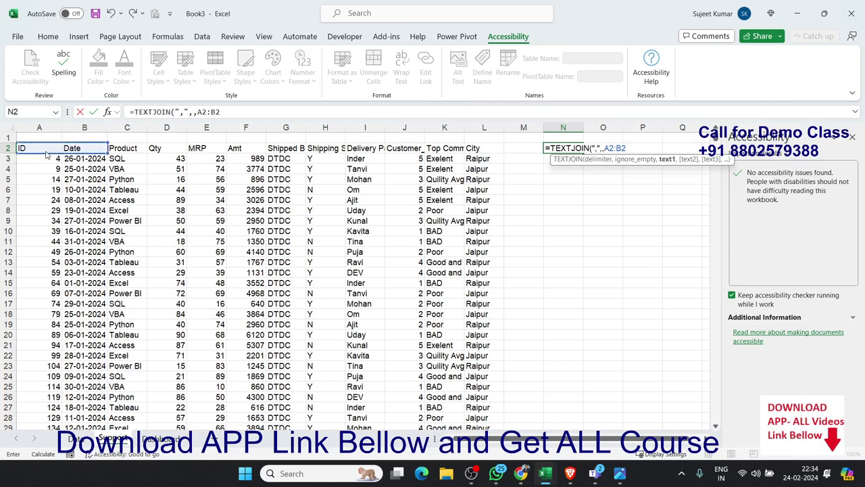
{"action": "left_click", "coordinate": [238, 111]}
{"action": "key", "text": "BackSpace"}
{"action": "key", "text": "BackSpace"}
{"action": "key", "text": "BackSpace"}
{"action": "key", "text": "BackSpace"}
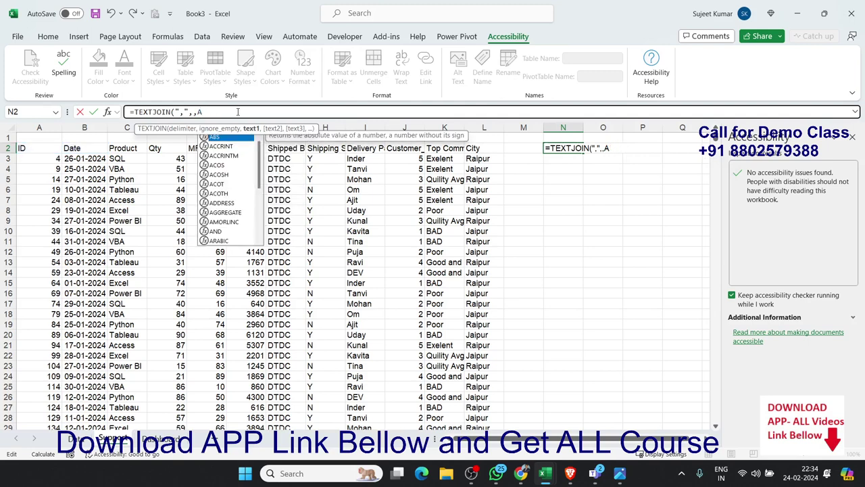
{"action": "key", "text": "BackSpace"}
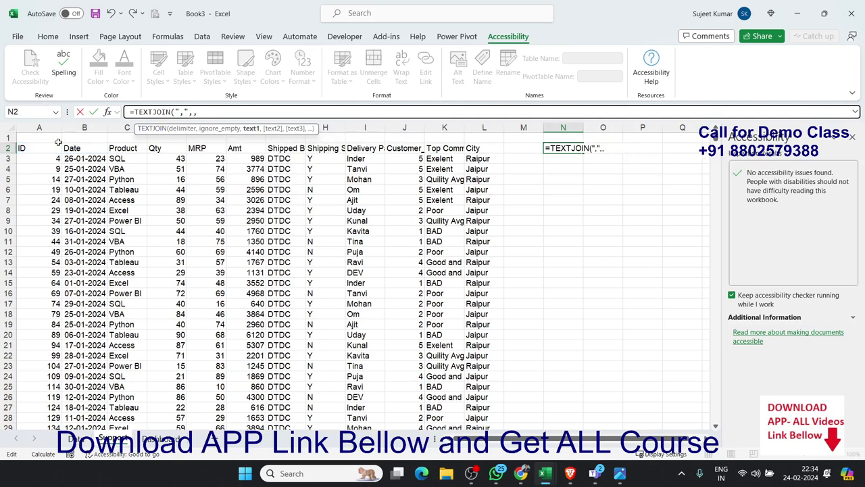
{"action": "left_click_drag", "start_coordinate": [49, 150], "coordinate": [151, 155]}
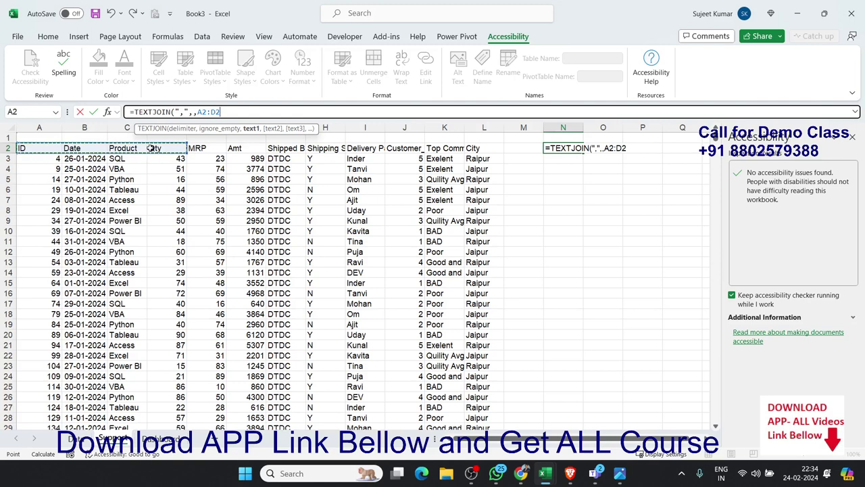
Add headers F2, H2 and L2 to the join, commit, and copy N2.
{"action": "type", "text": ","}
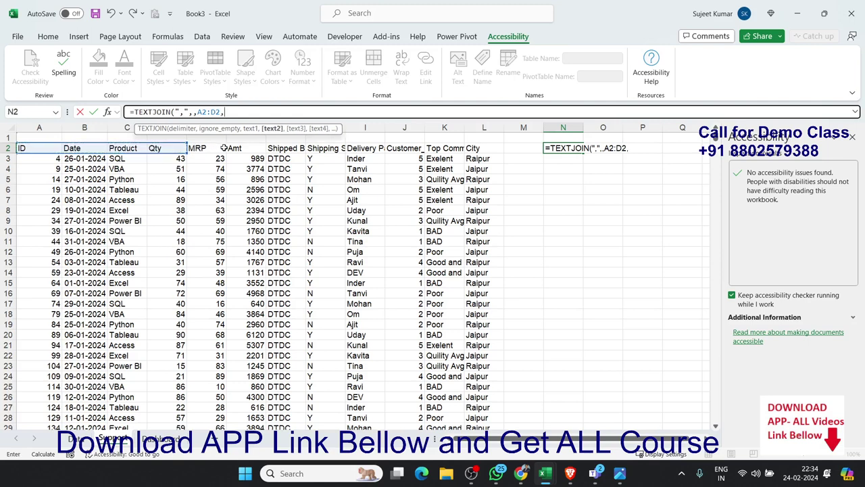
{"action": "left_click", "coordinate": [242, 149]}
{"action": "type", "text": ","}
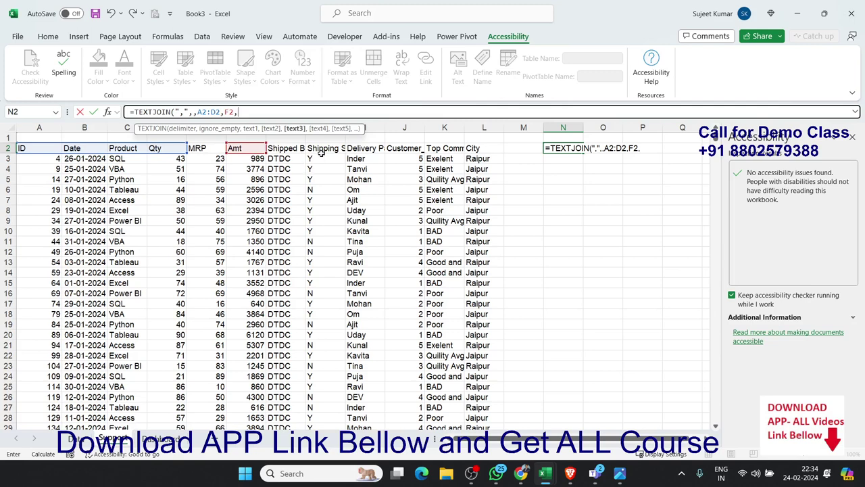
{"action": "left_click", "coordinate": [322, 150]}
{"action": "type", "text": ","}
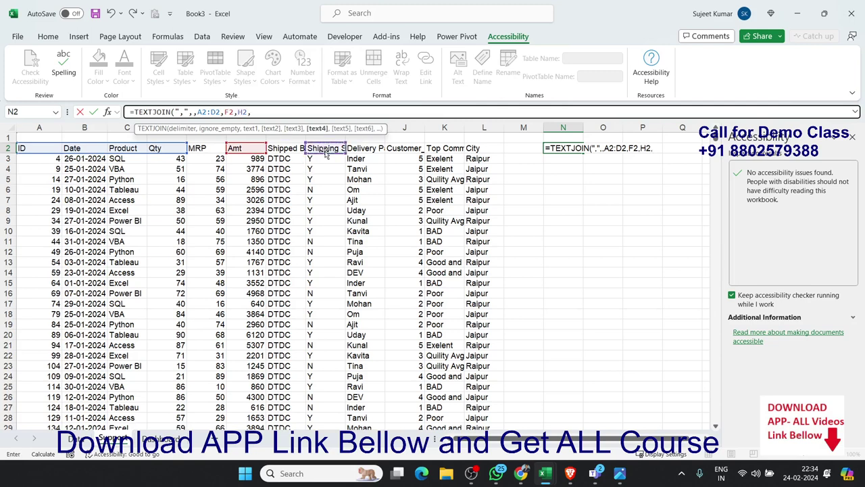
{"action": "left_click", "coordinate": [476, 150]}
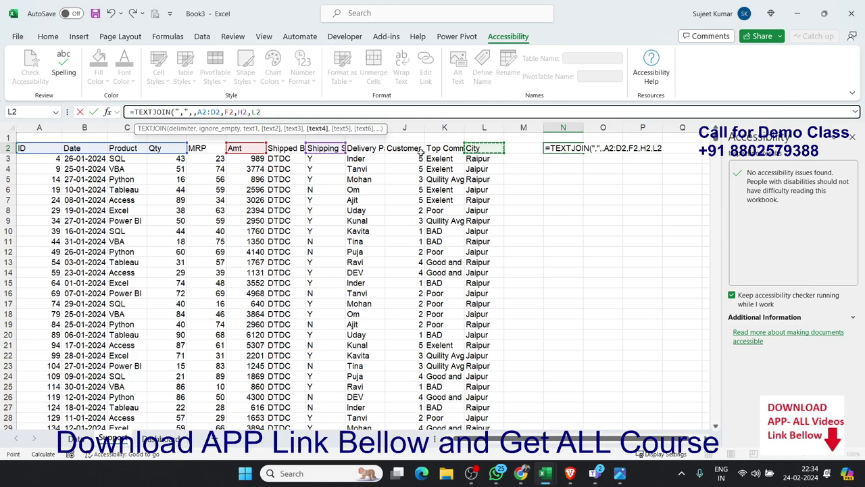
{"action": "key", "text": "Return"}
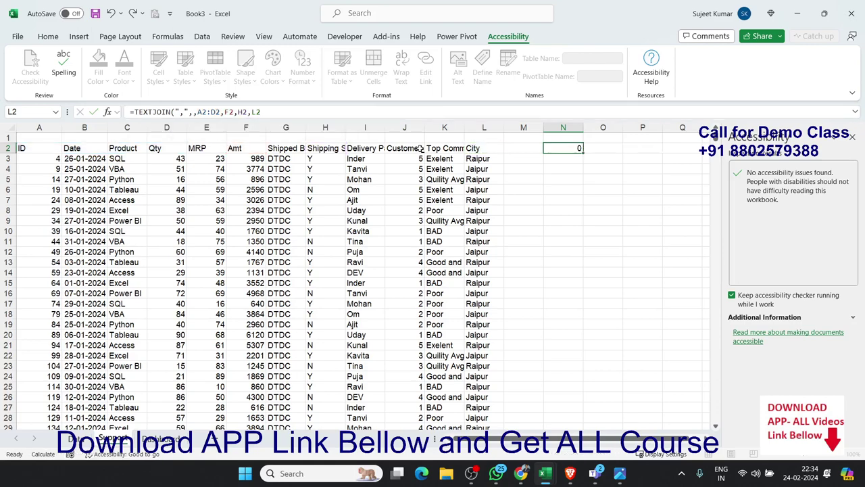
{"action": "key", "text": "Up"}
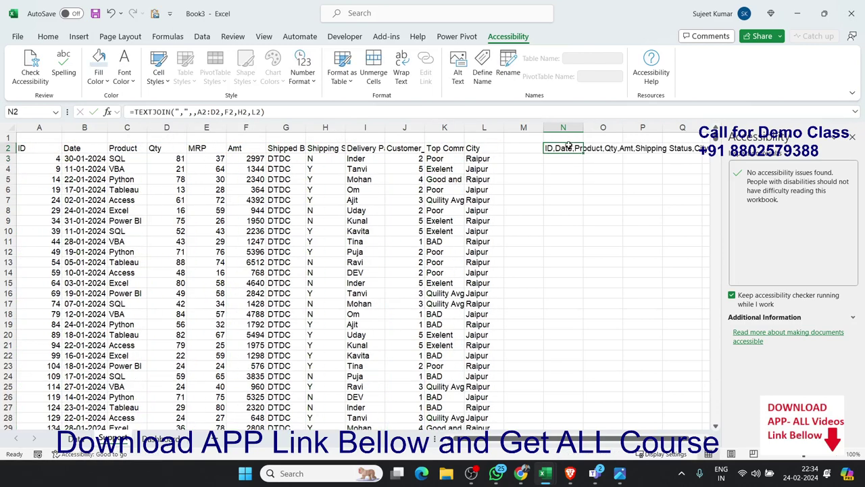
{"action": "key", "text": "ctrl+c"}
Paste N2's header list as plain values, confirm its text, then select Python cell A2.
{"action": "left_click", "coordinate": [45, 37]}
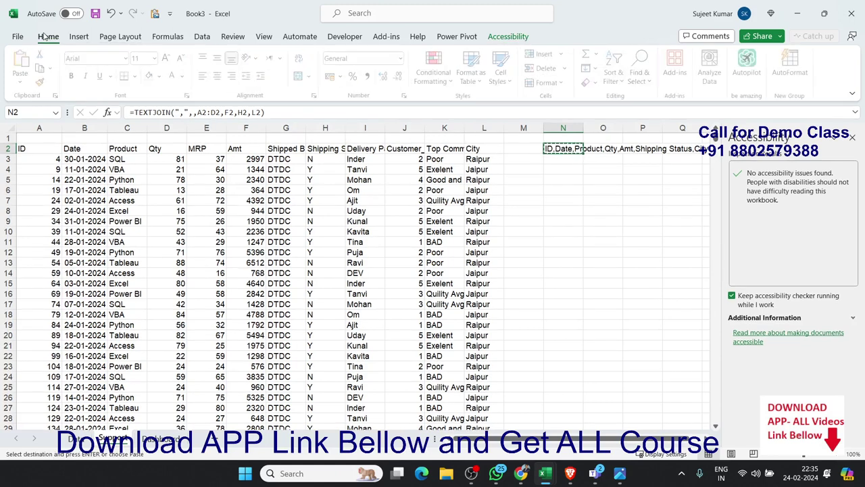
{"action": "left_click", "coordinate": [23, 82]}
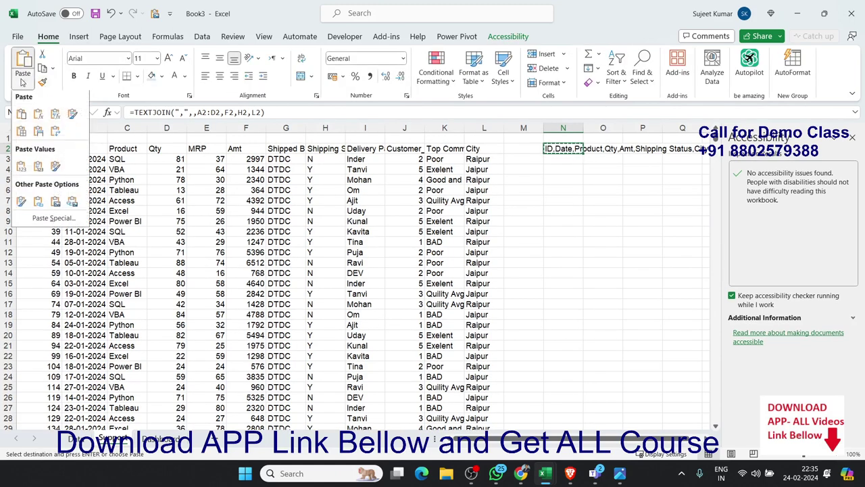
{"action": "left_click", "coordinate": [21, 169]}
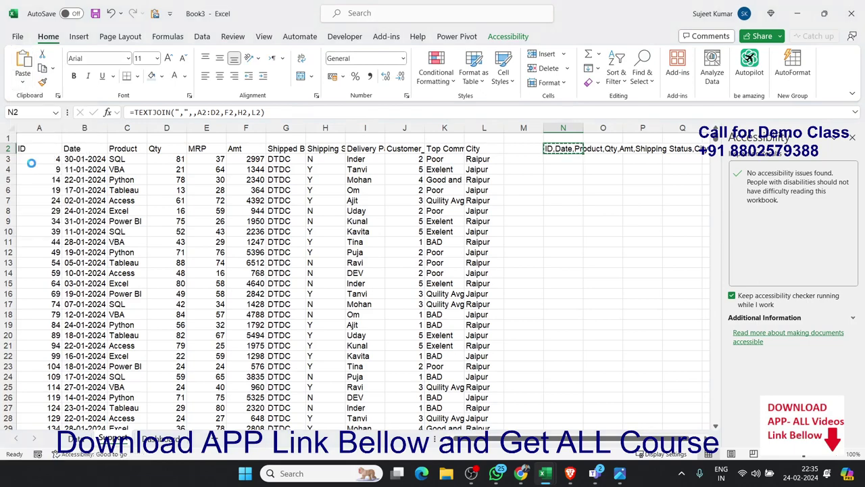
{"action": "key", "text": "Escape"}
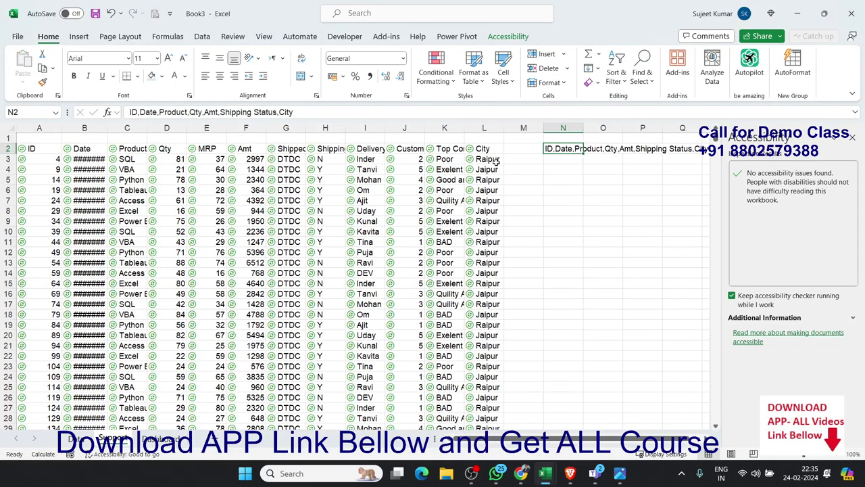
{"action": "double_click", "coordinate": [565, 150]}
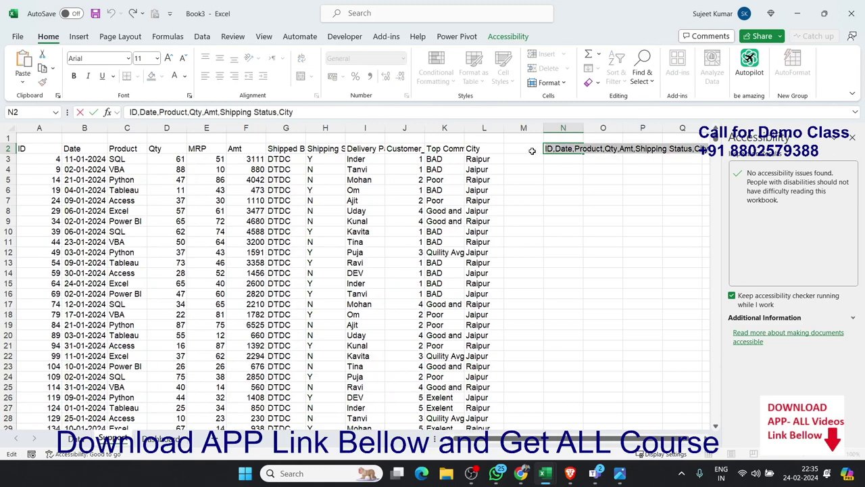
{"action": "key", "text": "Escape"}
{"action": "left_click", "coordinate": [42, 147]}
{"action": "key", "text": "ctrl+a"}
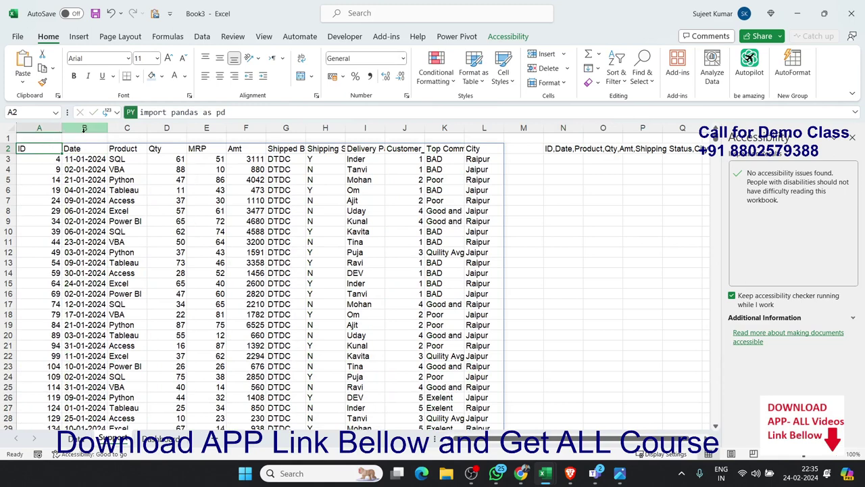
Rename the DataFrame variable from df to dd and insert a blank line below it.
{"action": "left_click", "coordinate": [182, 114]}
{"action": "key", "text": "ctrl+a"}
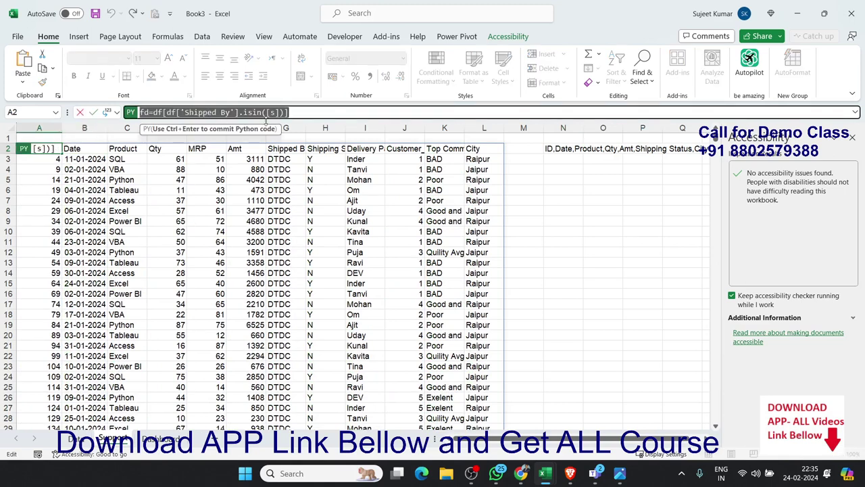
{"action": "left_click", "coordinate": [855, 113]}
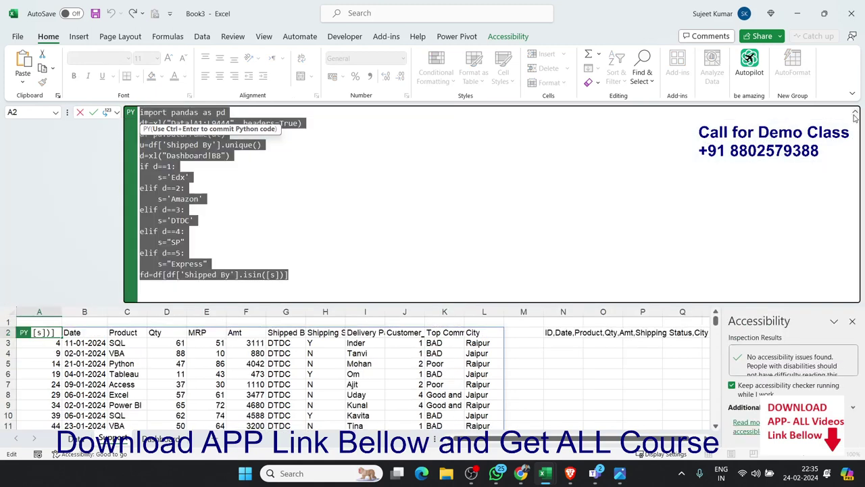
{"action": "left_click", "coordinate": [292, 271]}
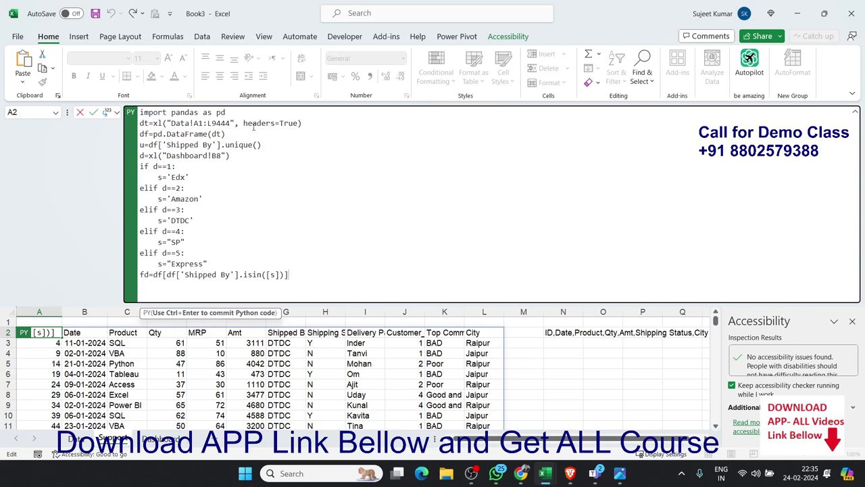
{"action": "left_click", "coordinate": [230, 133]}
{"action": "key", "text": "Return"}
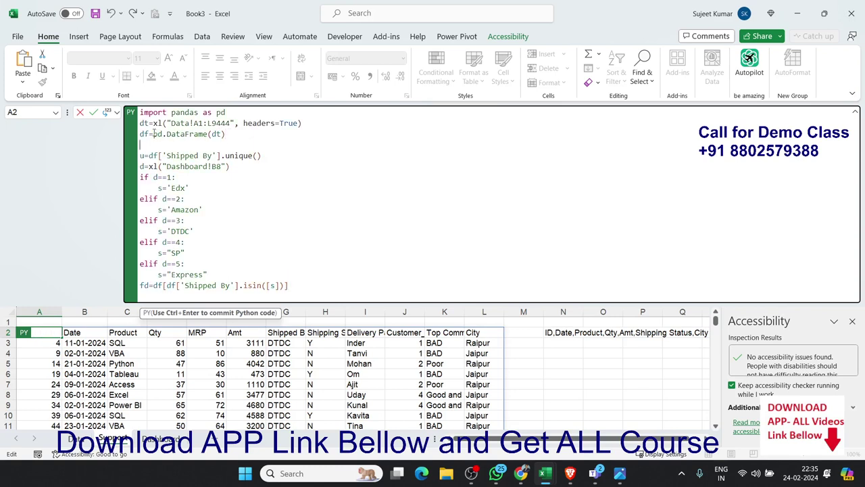
{"action": "left_click", "coordinate": [147, 133]}
{"action": "type", "text": "d"}
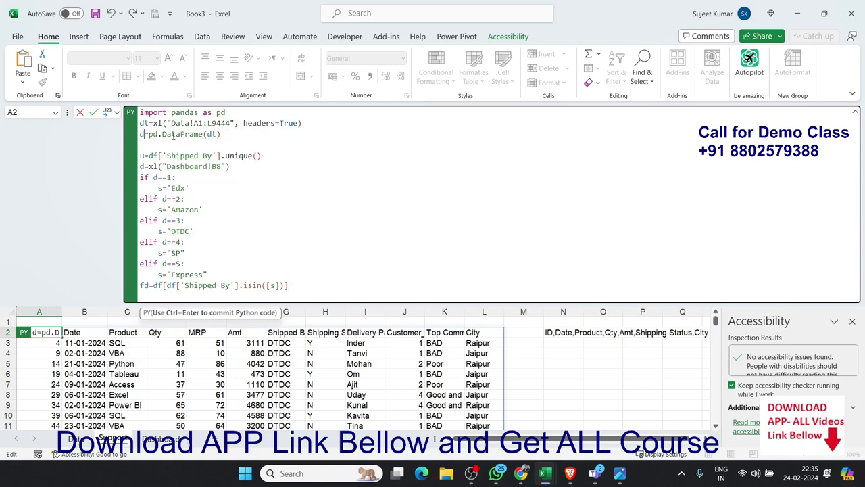
{"action": "key", "text": "Delete"}
Write df=dd[[...]] on the new line, pasting in N2's column list.
{"action": "key", "text": "Down"}
{"action": "type", "text": "d"}
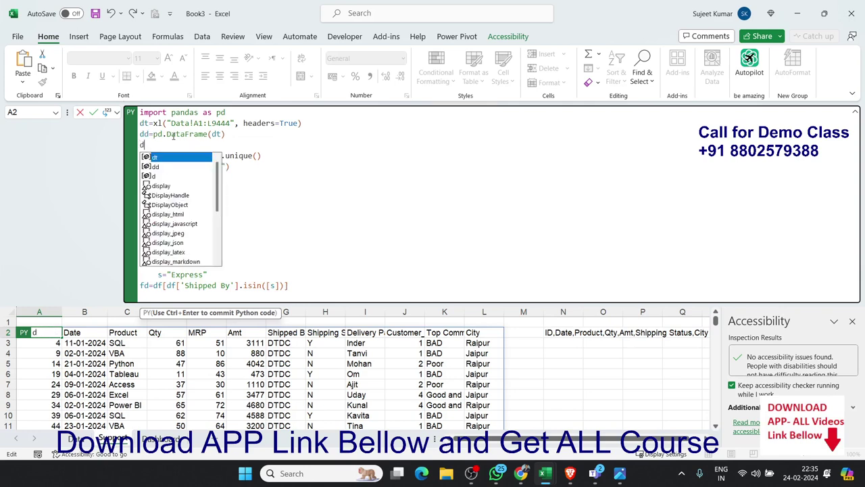
{"action": "type", "text": "f=dd"}
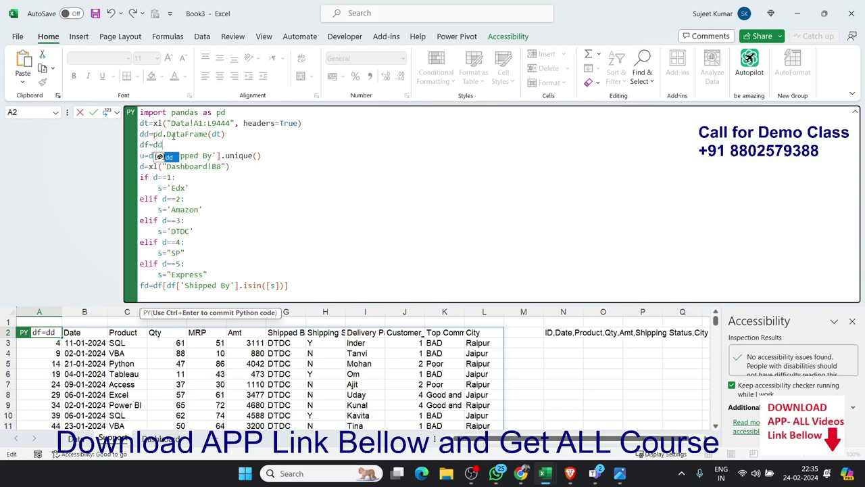
{"action": "type", "text": "[["}
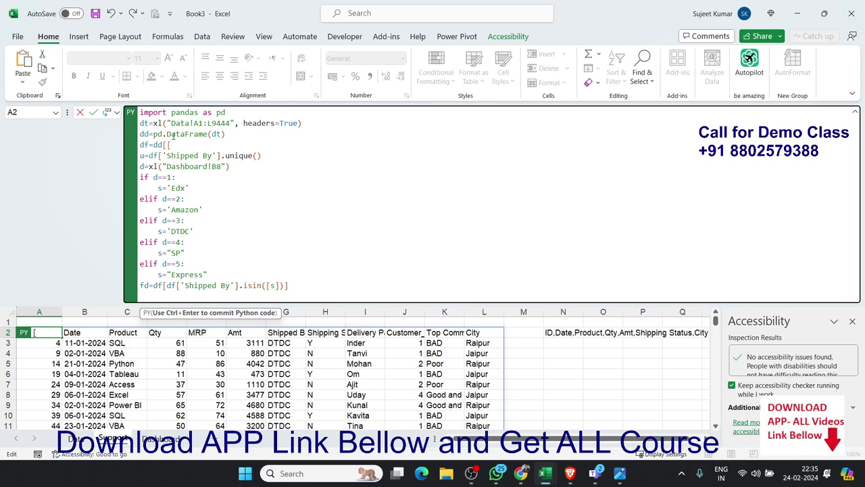
{"action": "key", "text": "ctrl+v"}
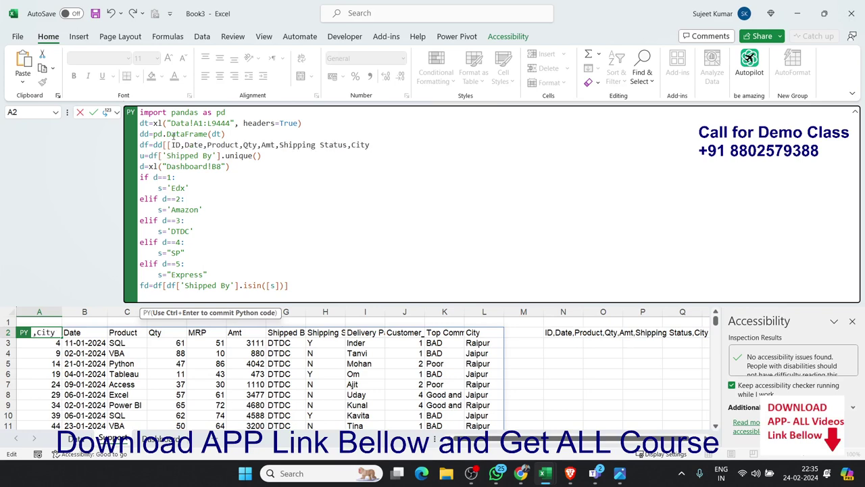
{"action": "type", "text": "]"}
{"action": "type", "text": "]"}
Quote the column names 'ID', 'Date', 'Product', 'Qty', 'Amt' and begin 'Shipping'.
{"action": "left_click", "coordinate": [173, 145]}
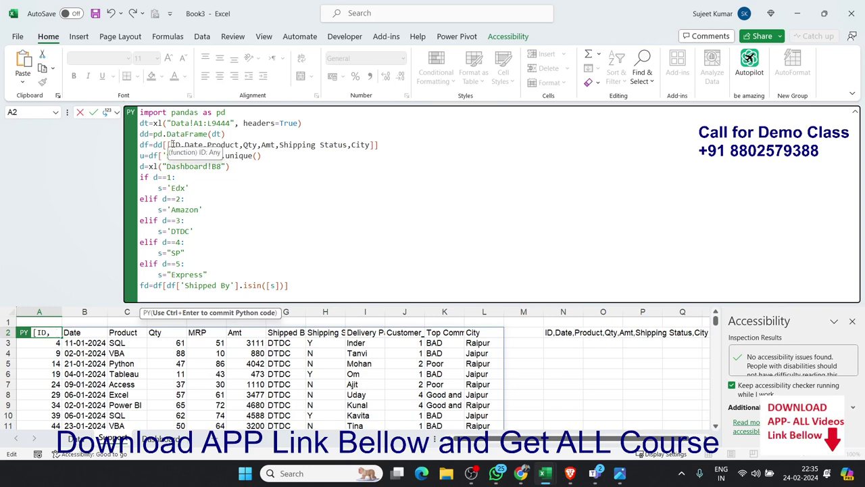
{"action": "type", "text": "'ID'"}
{"action": "key", "text": "Right"}
{"action": "key", "text": "Right"}
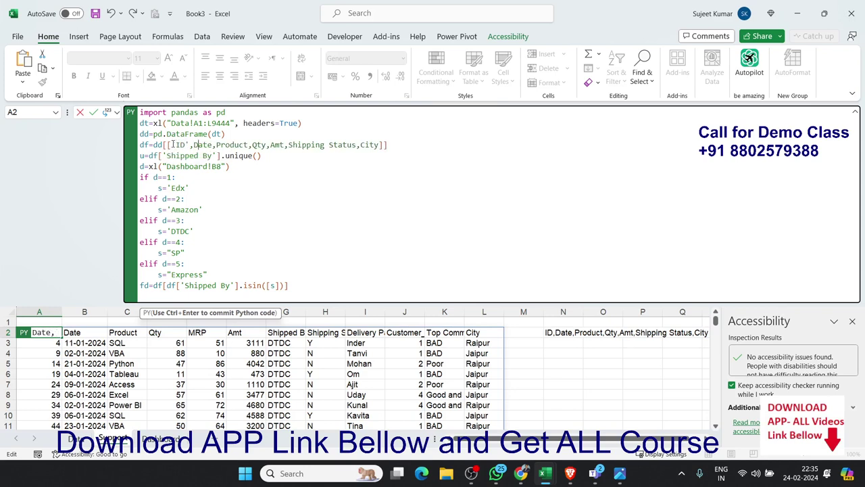
{"action": "type", "text": "'"}
{"action": "key", "text": "Right"}
{"action": "key", "text": "Right"}
{"action": "key", "text": "Right"}
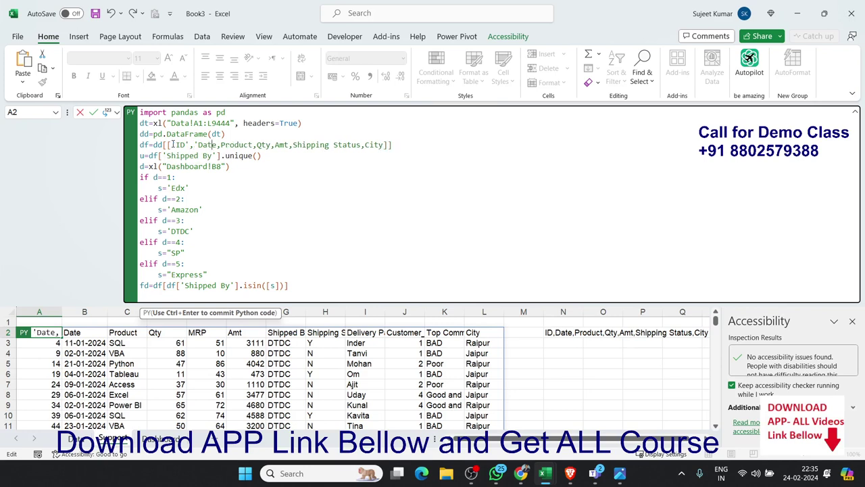
{"action": "type", "text": "'"}
{"action": "key", "text": "Right"}
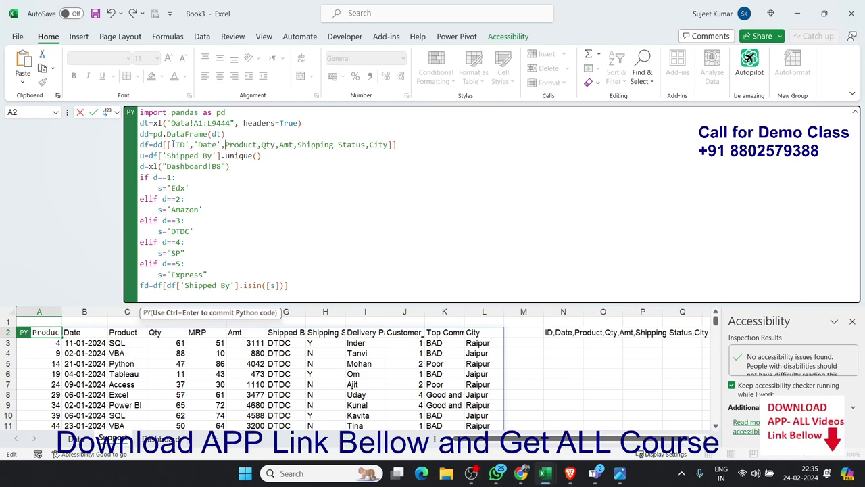
{"action": "type", "text": "'"}
{"action": "key", "text": "Right"}
{"action": "key", "text": "Right"}
{"action": "key", "text": "Right"}
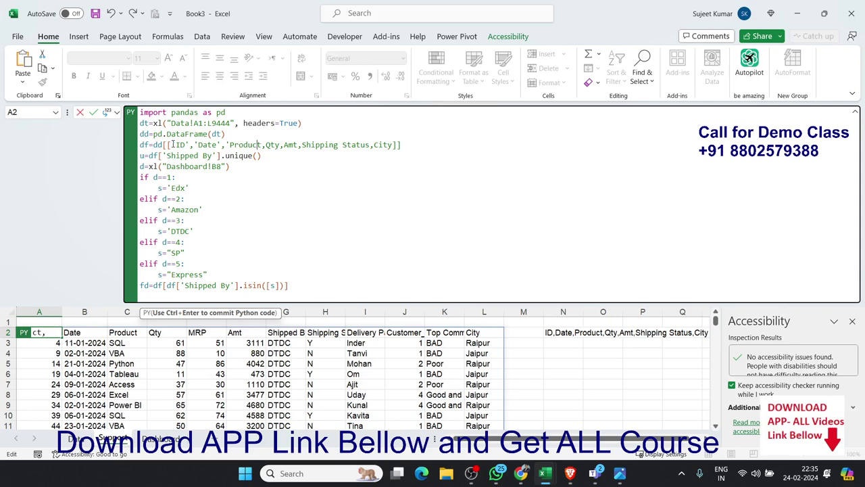
{"action": "type", "text": "'"}
{"action": "key", "text": "Right"}
{"action": "type", "text": "'"}
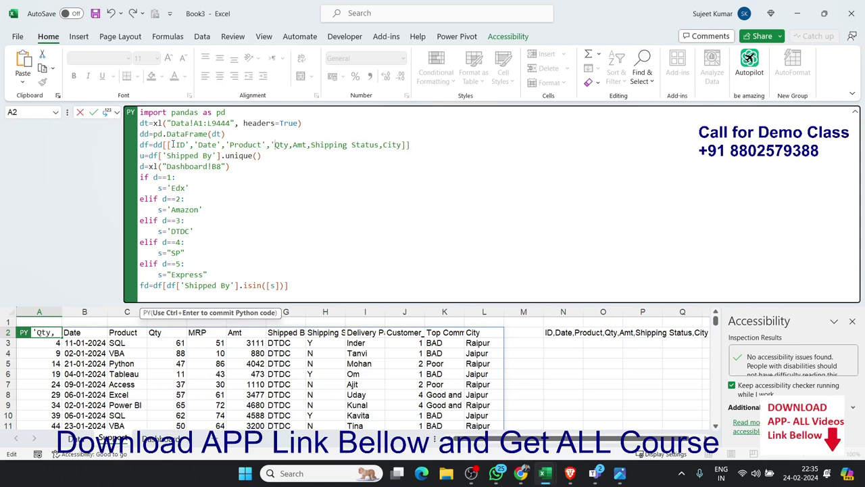
{"action": "type", "text": "'"}
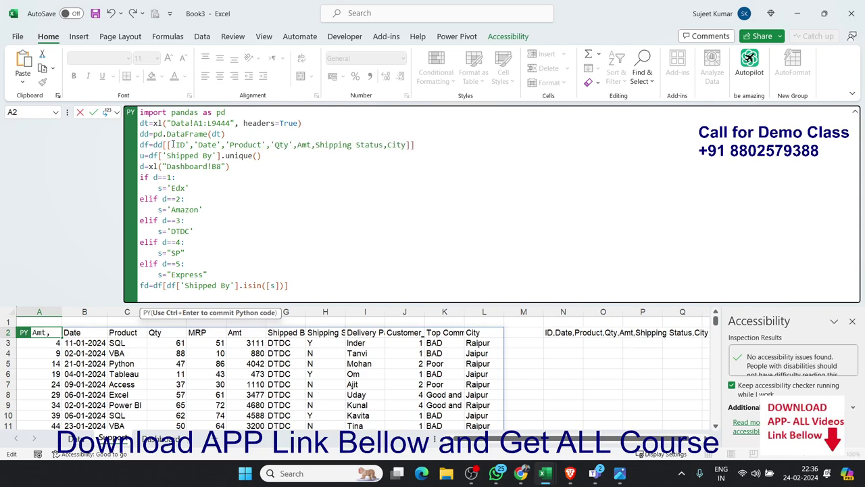
{"action": "type", "text": "'"}
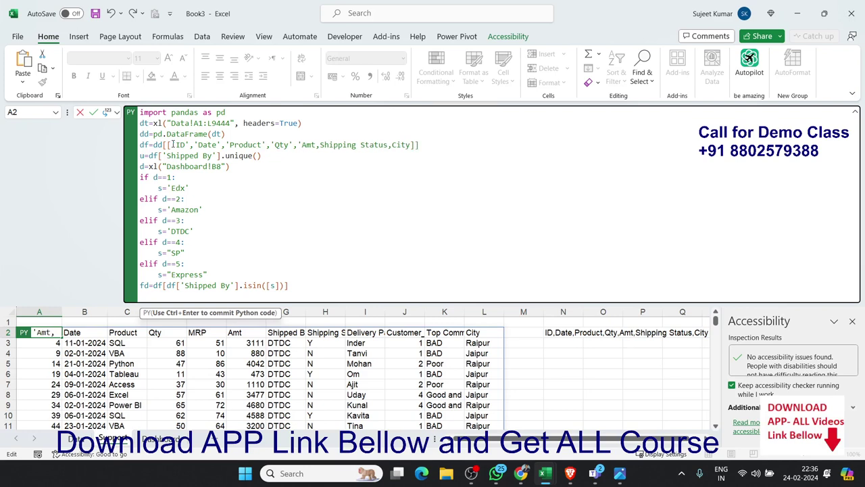
{"action": "type", "text": "'"}
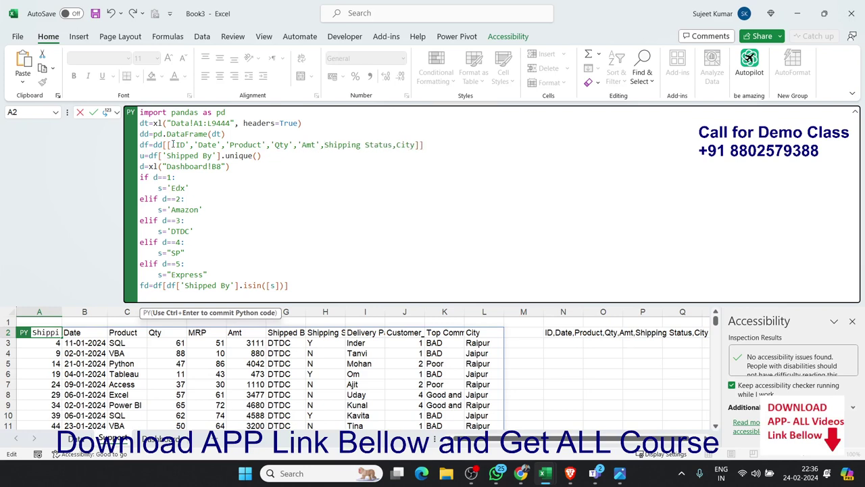
{"action": "key", "text": "Right"}
{"action": "type", "text": "',"}
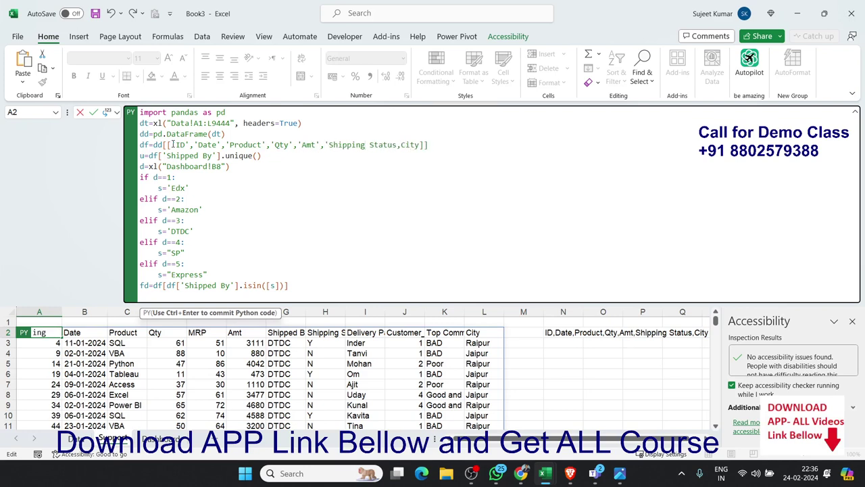
{"action": "type", "text": "'"}
{"action": "key", "text": "Down"}
Finish quoting 'Shipping Status' and 'City' in the column list.
{"action": "left_click", "coordinate": [376, 146]}
{"action": "type", "text": "'"}
{"action": "key", "text": "Right"}
{"action": "key", "text": "Right"}
{"action": "key", "text": "Right"}
{"action": "type", "text": "'City"}
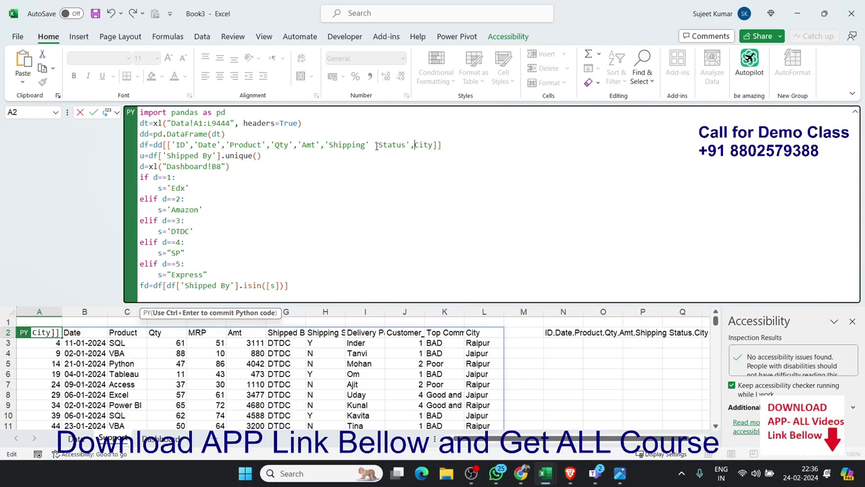
{"action": "type", "text": "',"}
{"action": "type", "text": "'"}
{"action": "type", "text": "."}
{"action": "type", "text": "'"}
{"action": "key", "text": "BackSpace"}
{"action": "key", "text": "BackSpace"}
Append 'Shipped By' to the column list and commit the A2 Python code.
{"action": "type", "text": ","}
{"action": "type", "text": "'"}
{"action": "type", "text": "Shi"}
{"action": "type", "text": "ppr"}
{"action": "key", "text": "BackSpace"}
{"action": "type", "text": "ed "}
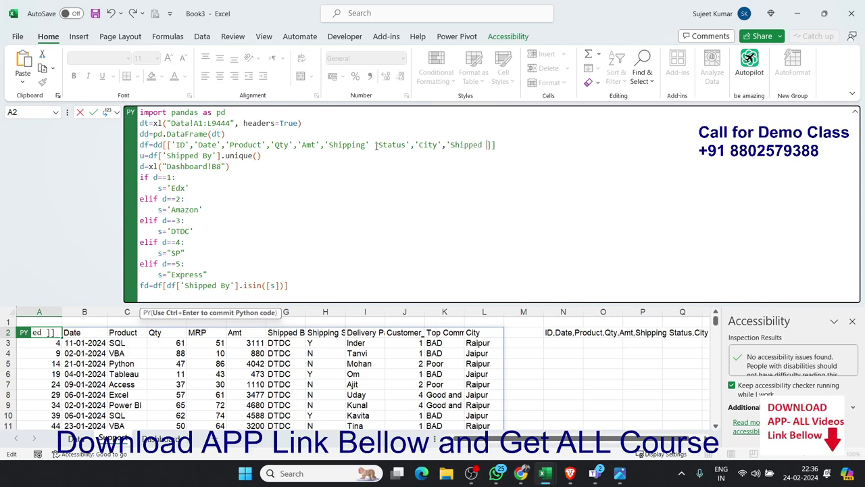
{"action": "type", "text": "By"}
{"action": "type", "text": "'"}
{"action": "key", "text": "ctrl+Return"}
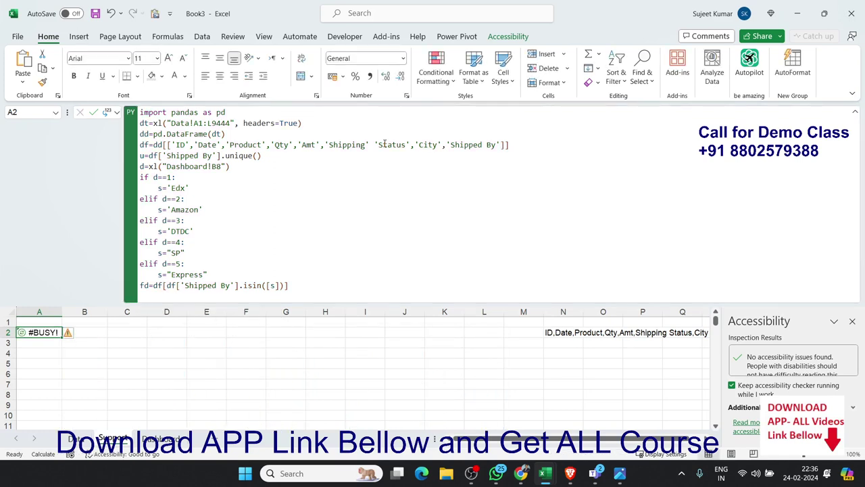
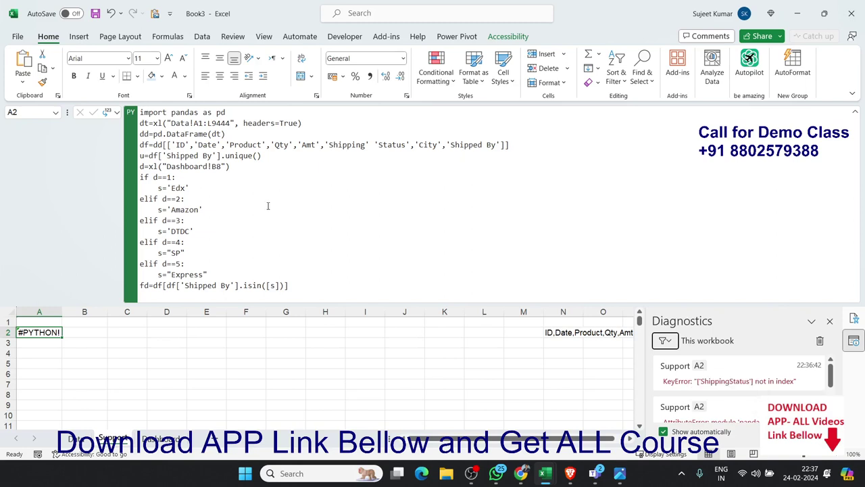
Correct the column name to 'Shipping Status' in A2's Python code and run it.
{"action": "left_click", "coordinate": [377, 145]}
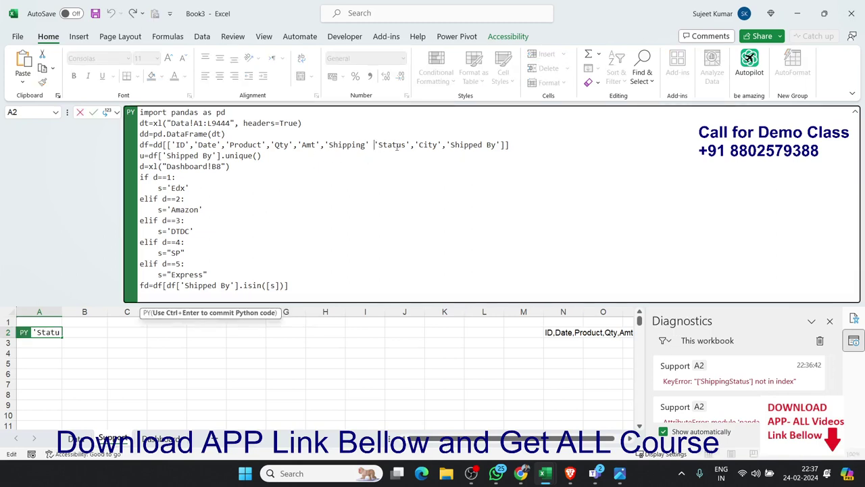
{"action": "key", "text": "Delete"}
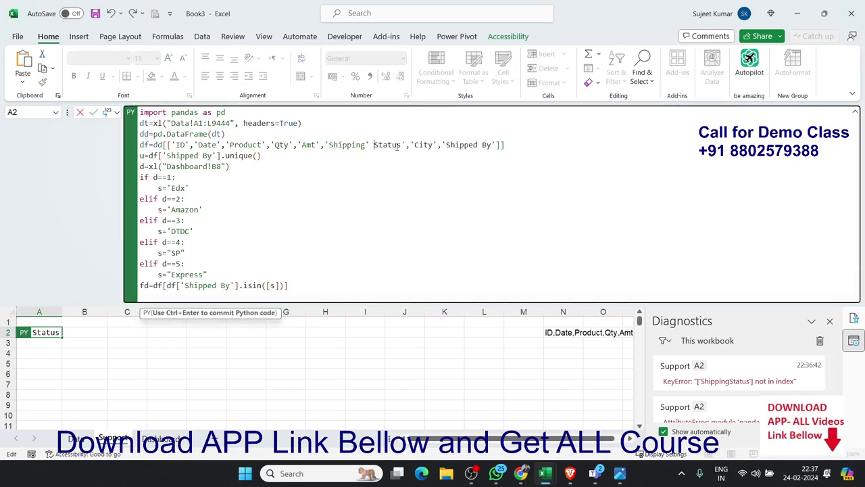
{"action": "key", "text": "BackSpace"}
{"action": "key", "text": "BackSpace"}
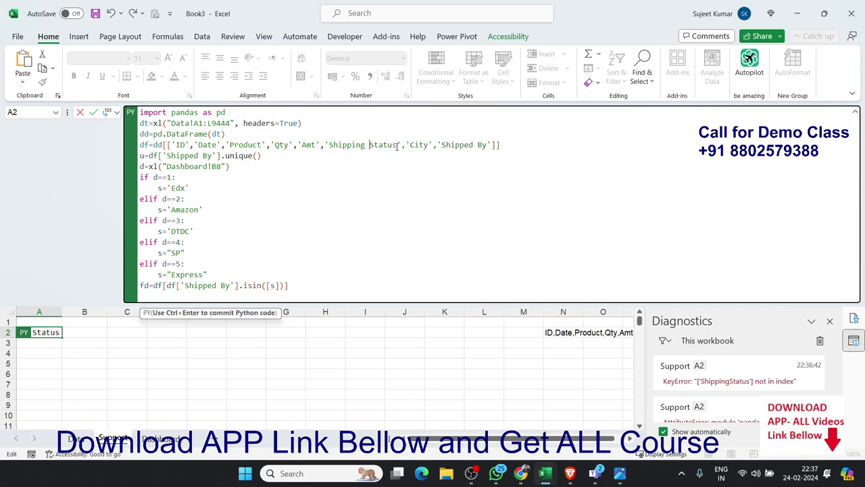
{"action": "key", "text": "ctrl+Return"}
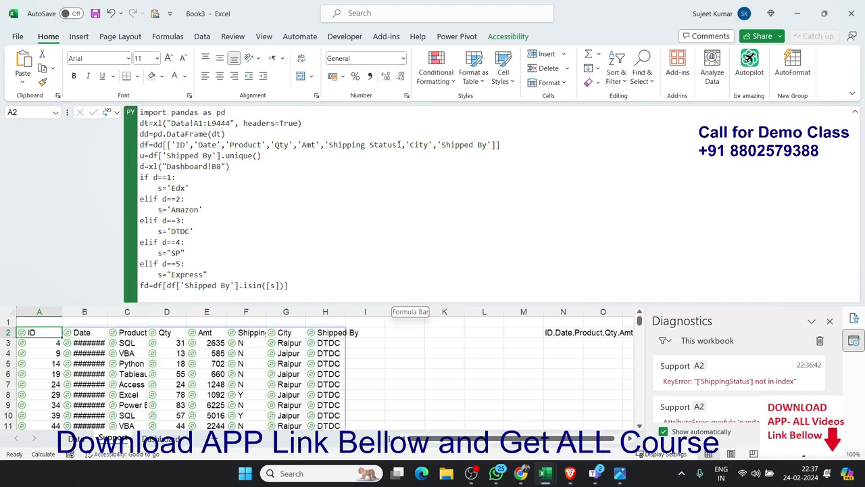
Check the Python output type options, then collapse the formula bar.
{"action": "left_click", "coordinate": [117, 112]}
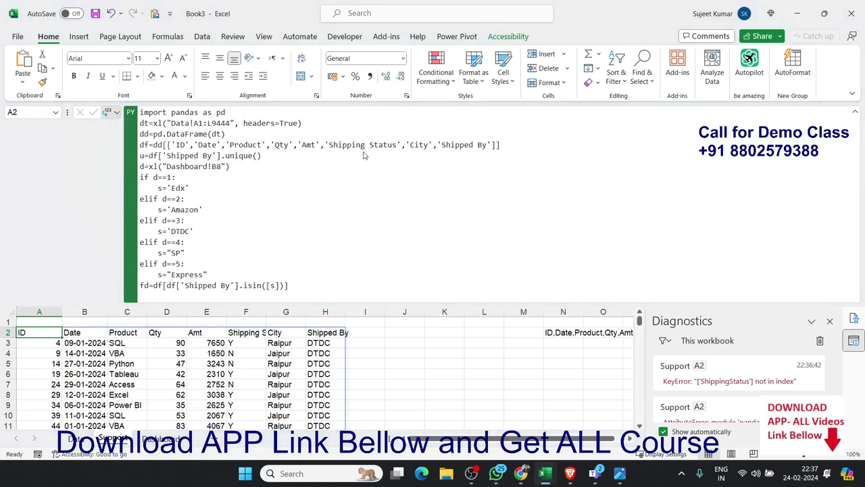
{"action": "key", "text": "Escape"}
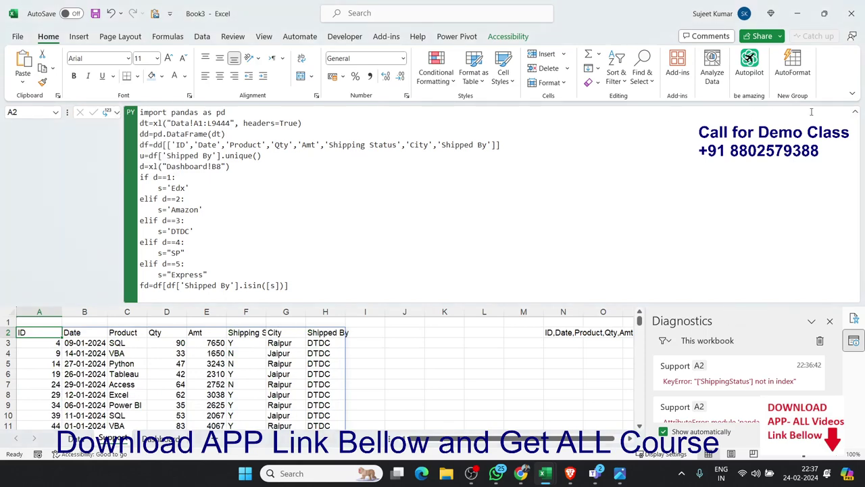
{"action": "left_click", "coordinate": [856, 113]}
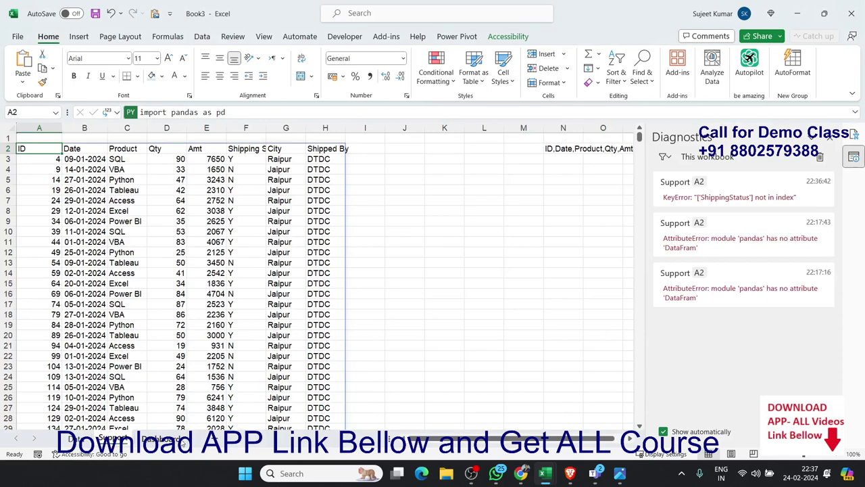
Copy the Support sheet's header row A2:H2 and select B10:I10 on the Dashboard sheet.
{"action": "left_click", "coordinate": [181, 443]}
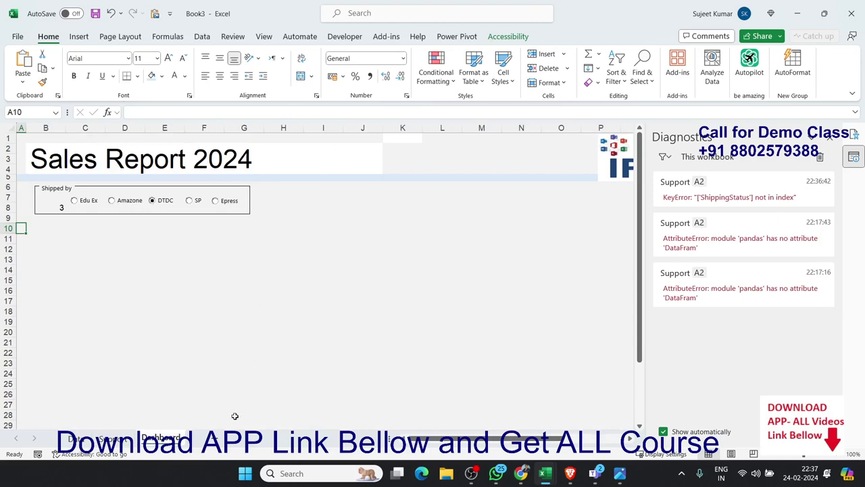
{"action": "left_click", "coordinate": [115, 439]}
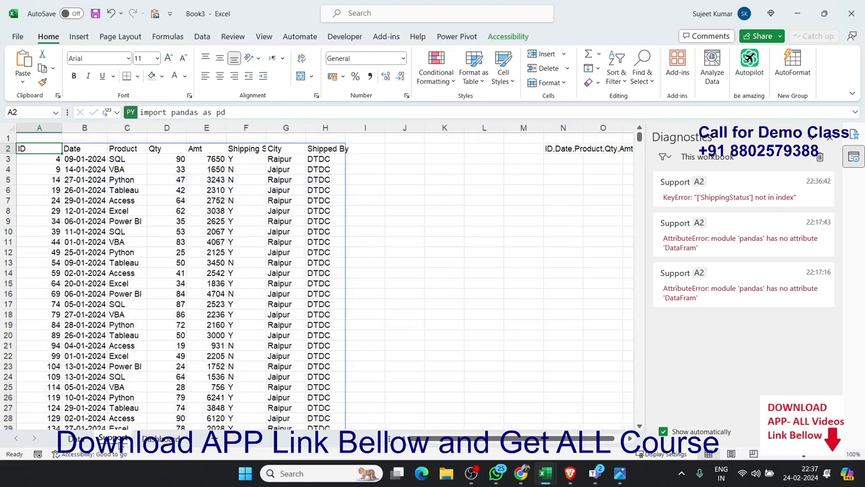
{"action": "key", "text": "ctrl+shift+Right"}
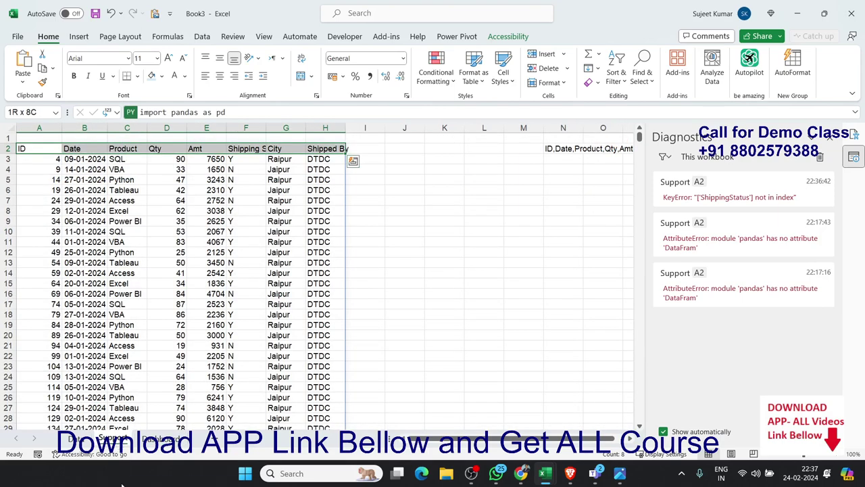
{"action": "left_click", "coordinate": [162, 439]}
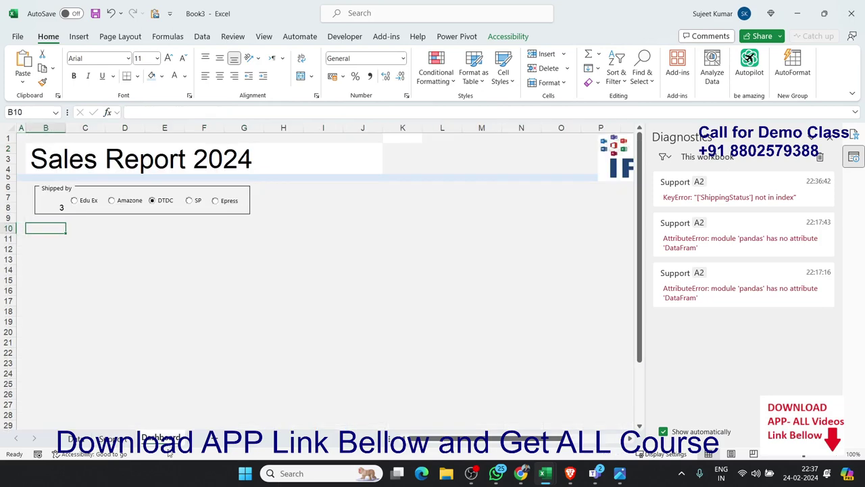
{"action": "key", "text": "shift+Right"}
{"action": "key", "text": "shift+Right"}
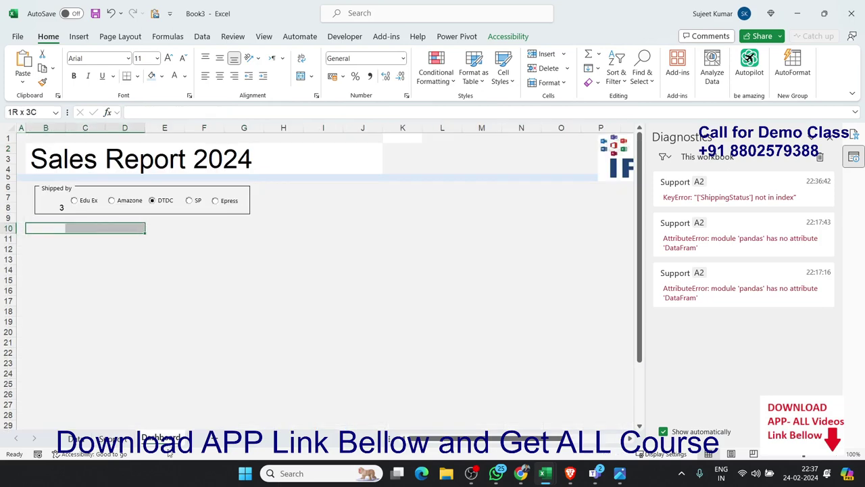
{"action": "key", "text": "shift+Right"}
{"action": "key", "text": "shift+Right"}
{"action": "key", "text": "shift+Right"}
{"action": "key", "text": "shift+Right"}
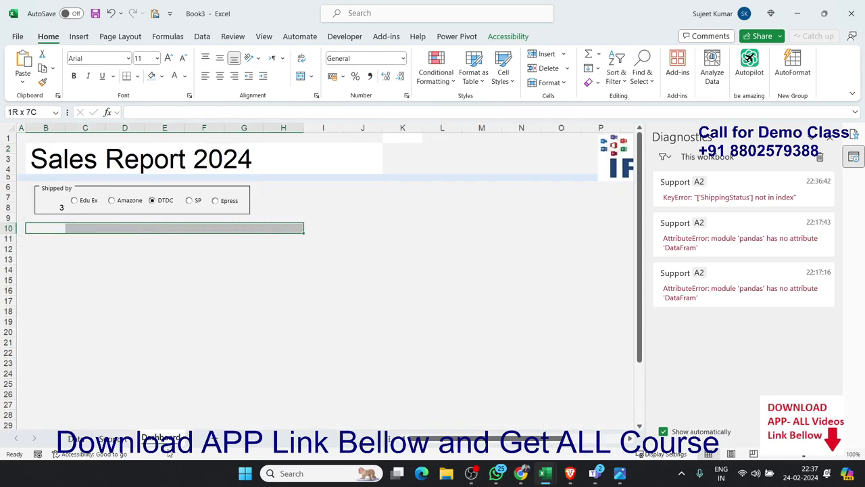
{"action": "key", "text": "shift+Right"}
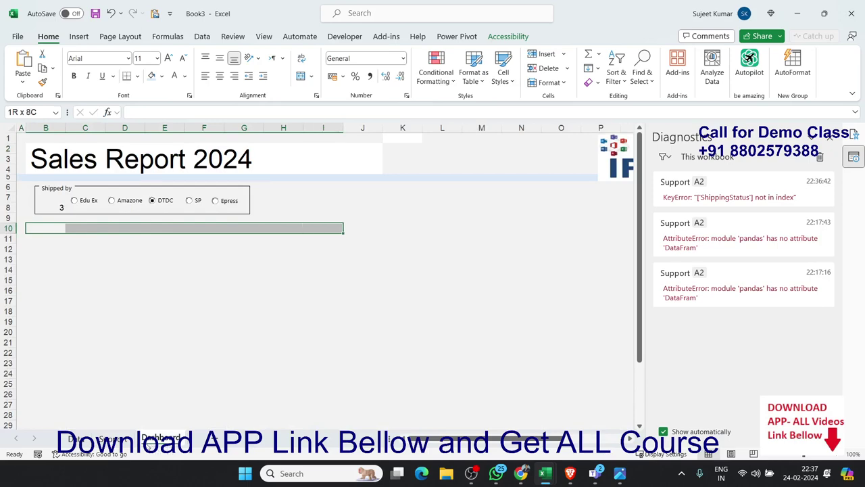
{"action": "left_click", "coordinate": [107, 439]}
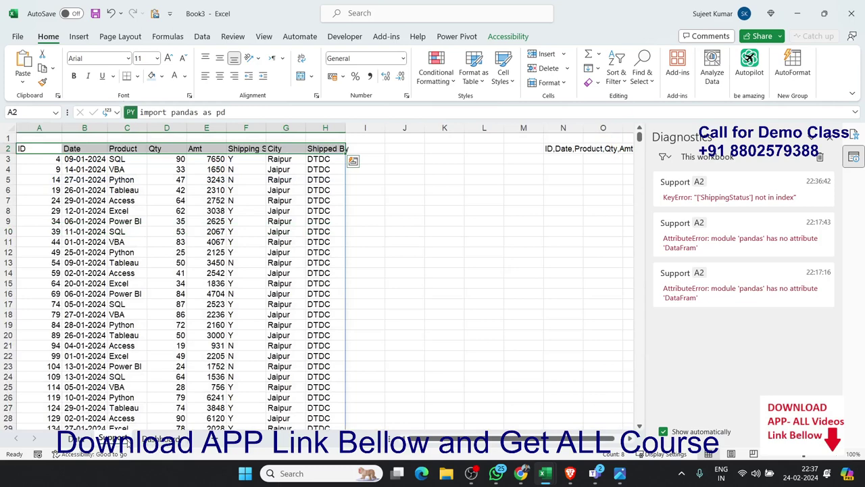
{"action": "left_click", "coordinate": [160, 439]}
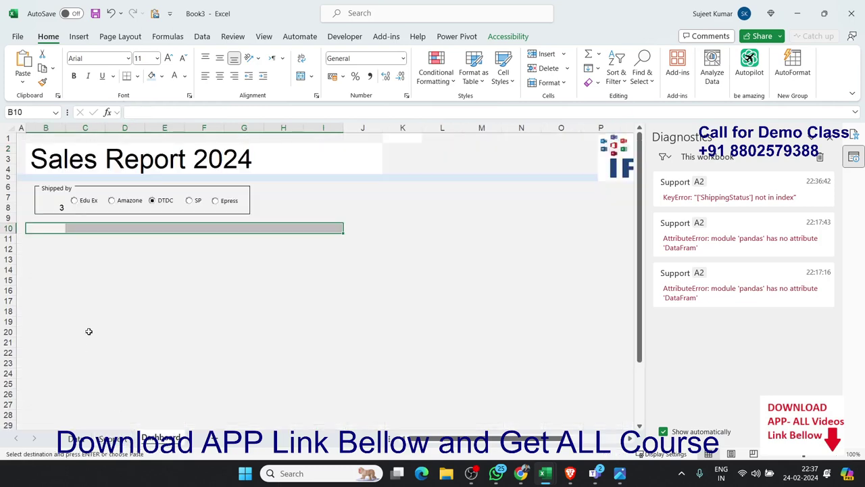
Paste the copied header row into B10:I10 on the Dashboard.
{"action": "left_click", "coordinate": [23, 82]}
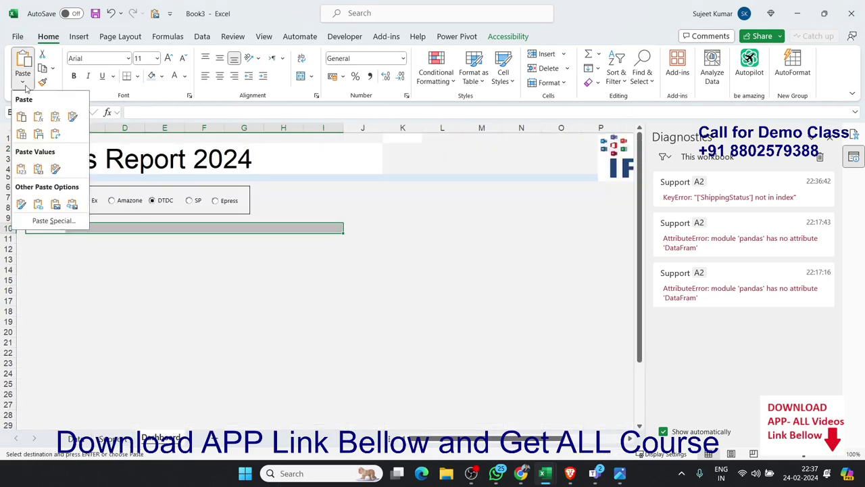
{"action": "left_click", "coordinate": [20, 164]}
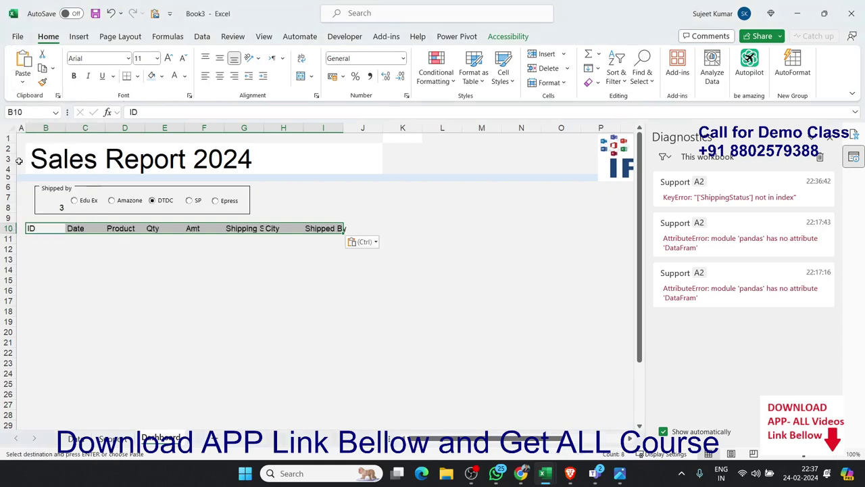
{"action": "key", "text": "Down"}
{"action": "key", "text": "Up"}
Select B10:I29 and apply All Borders to give it a full cell grid.
{"action": "key", "text": "shift+Right"}
{"action": "key", "text": "shift+Right"}
{"action": "key", "text": "shift+Right"}
{"action": "key", "text": "shift+Right"}
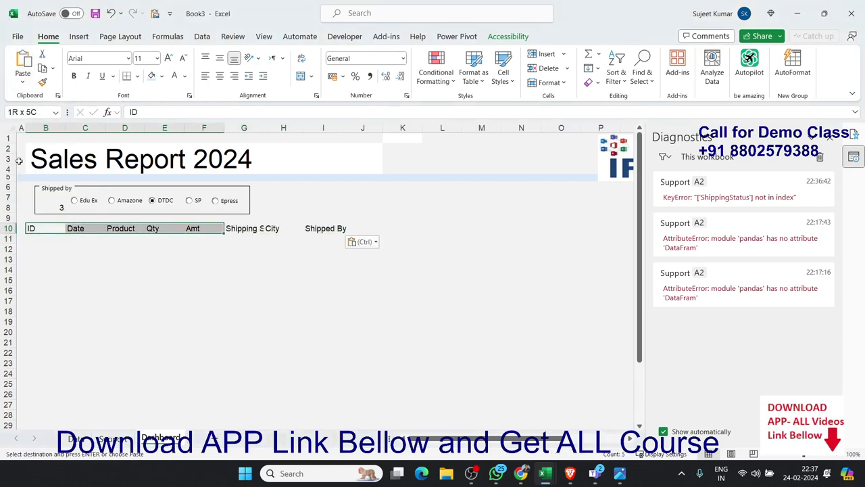
{"action": "key", "text": "shift+Right"}
{"action": "key", "text": "shift+Right"}
{"action": "key", "text": "shift+Right"}
{"action": "key", "text": "shift+Right"}
{"action": "key", "text": "shift+Left"}
{"action": "key", "text": "shift+Down"}
{"action": "key", "text": "shift+Down"}
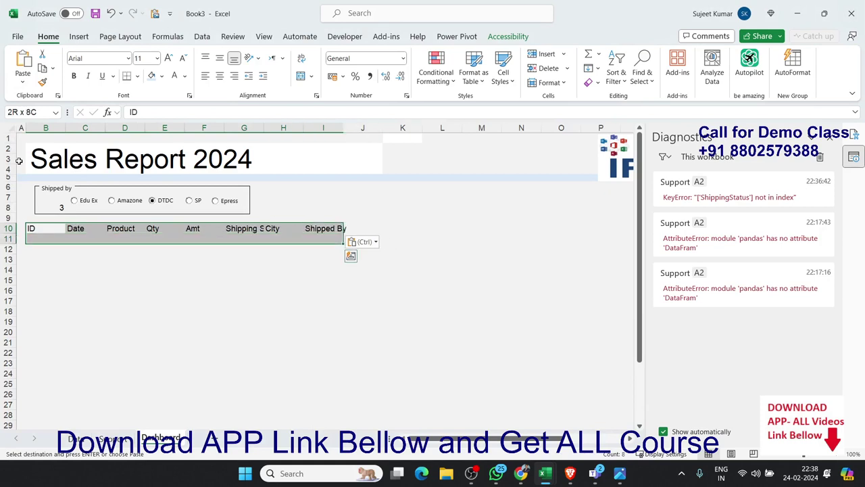
{"action": "key", "text": "shift+Down"}
{"action": "key", "text": "shift+Down"}
{"action": "key", "text": "shift+Down"}
{"action": "key", "text": "shift+Down"}
{"action": "key", "text": "shift+Down"}
{"action": "key", "text": "shift+Down"}
{"action": "key", "text": "shift+Down"}
{"action": "key", "text": "shift+Down"}
{"action": "key", "text": "shift+Down"}
{"action": "key", "text": "shift+Down"}
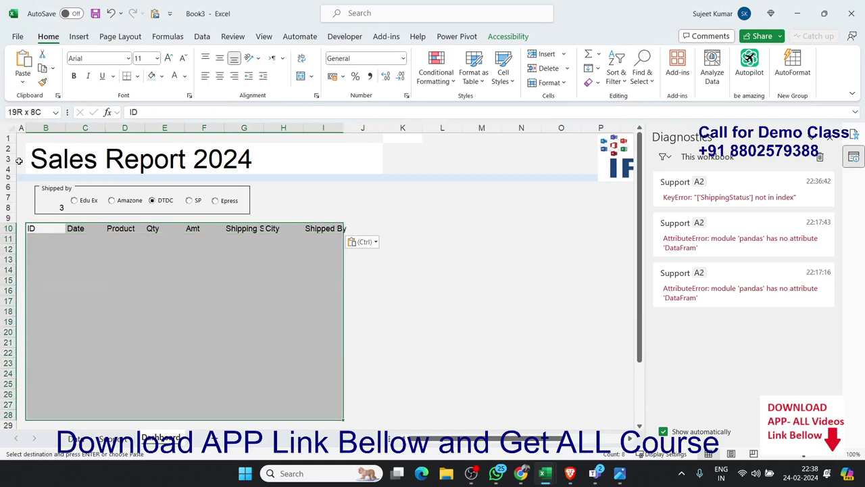
{"action": "key", "text": "shift+Down"}
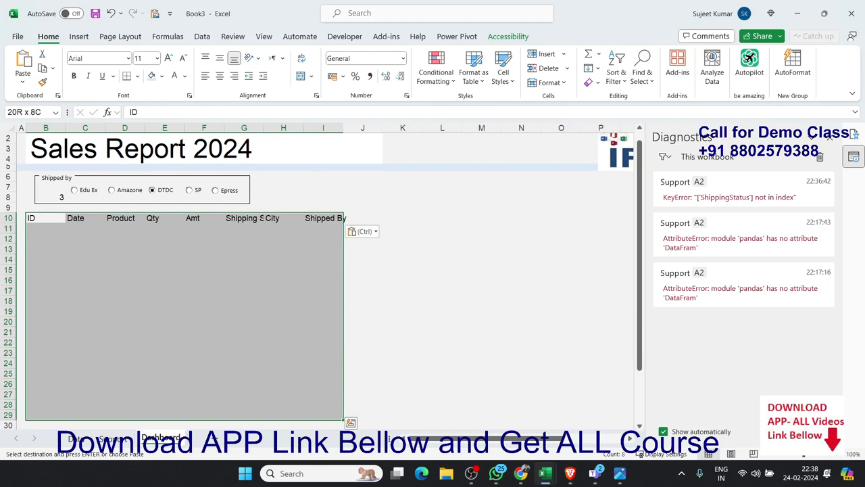
{"action": "left_click", "coordinate": [138, 76]}
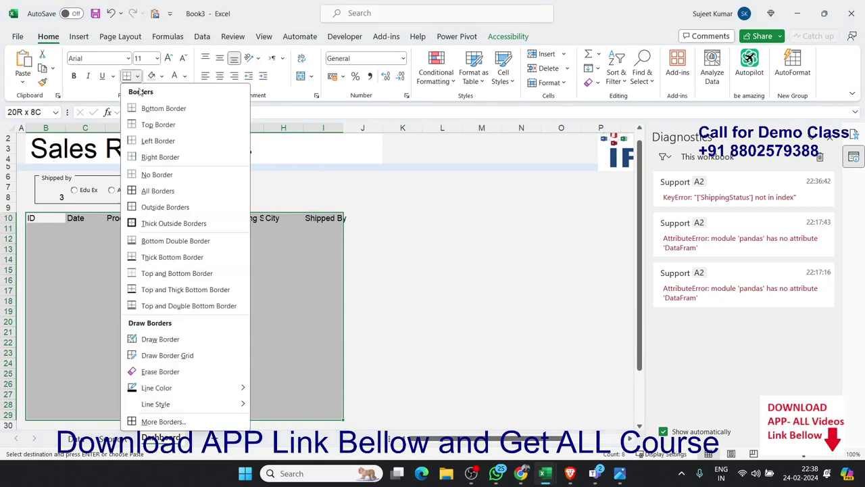
{"action": "left_click", "coordinate": [143, 190]}
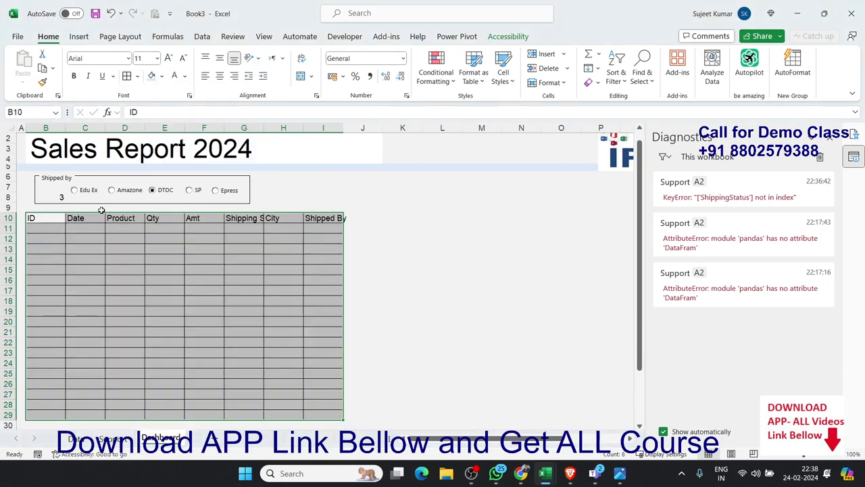
{"action": "left_click", "coordinate": [350, 227]}
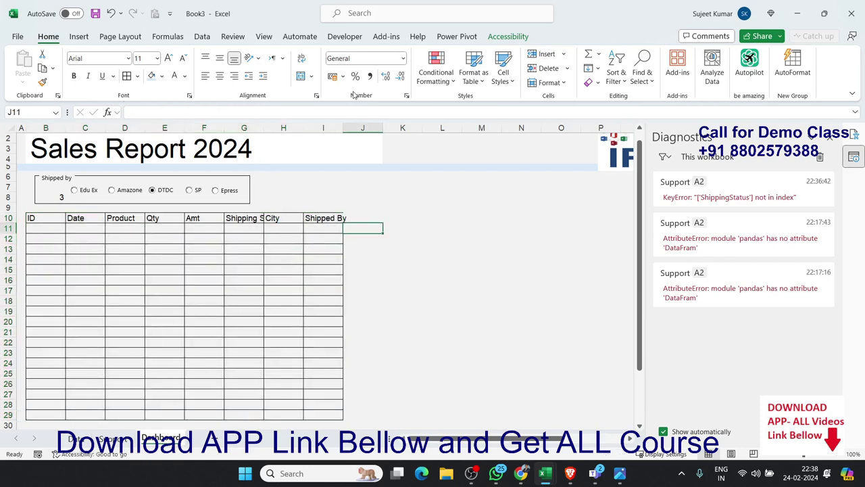
{"action": "left_click", "coordinate": [352, 39]}
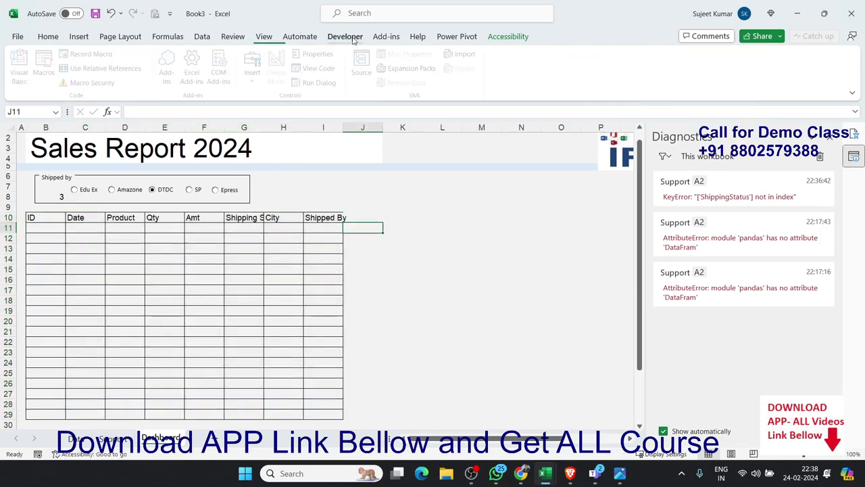
{"action": "left_click", "coordinate": [262, 84]}
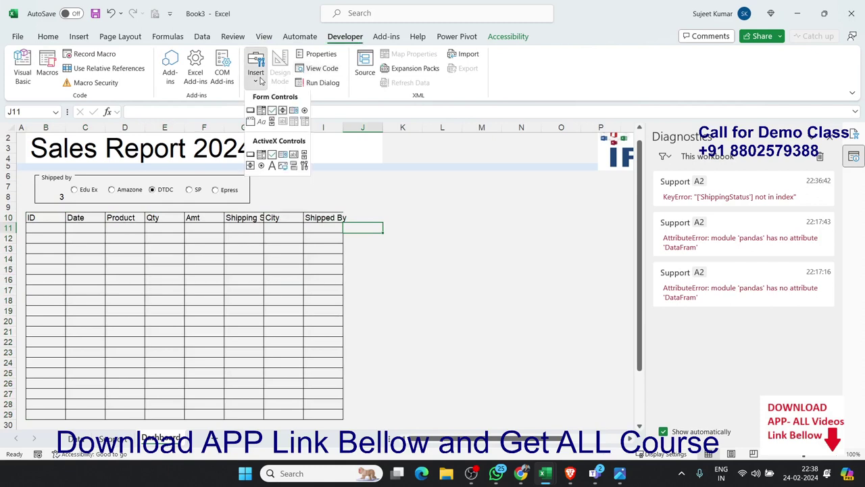
{"action": "left_click", "coordinate": [272, 123]}
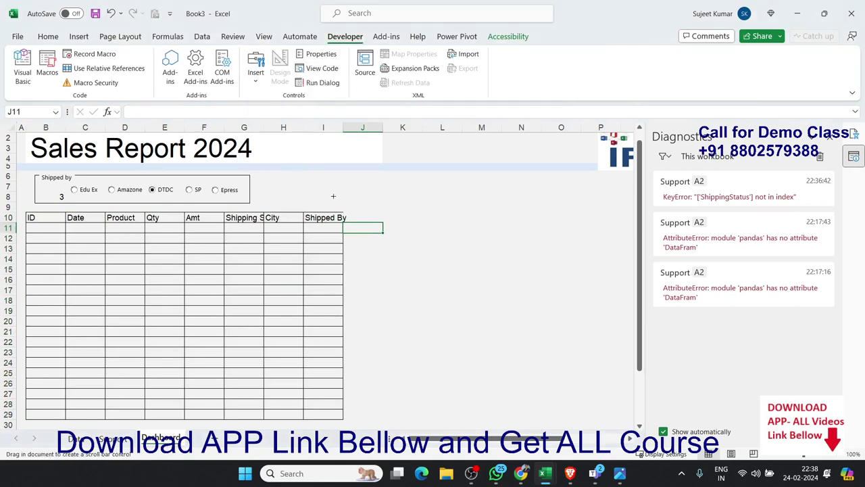
{"action": "mouse_move", "coordinate": [352, 226]}
{"action": "left_mouse_down"}
{"action": "mouse_move", "coordinate": [363, 420]}
{"action": "mouse_move", "coordinate": [350, 405]}
{"action": "left_mouse_up"}
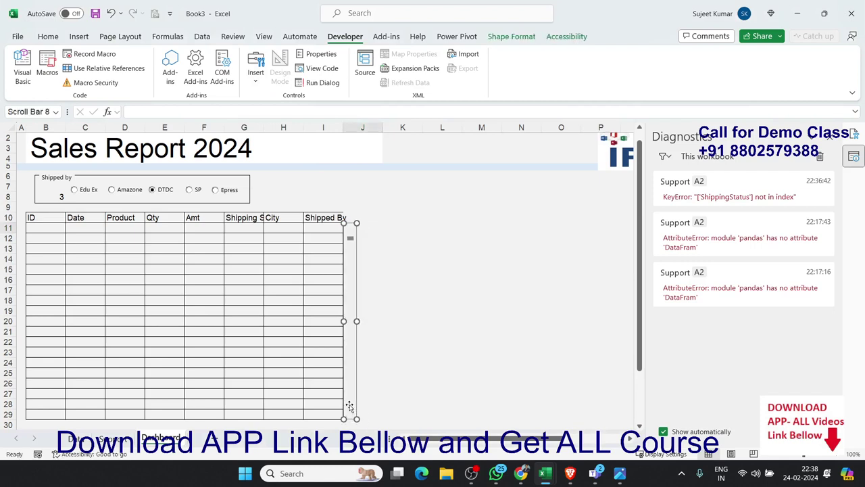
{"action": "left_click", "coordinate": [287, 261]}
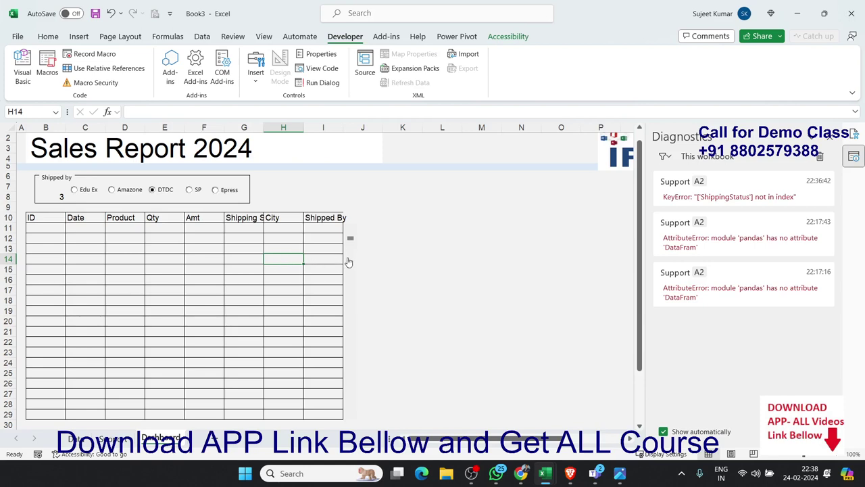
{"action": "right_click", "coordinate": [353, 261]}
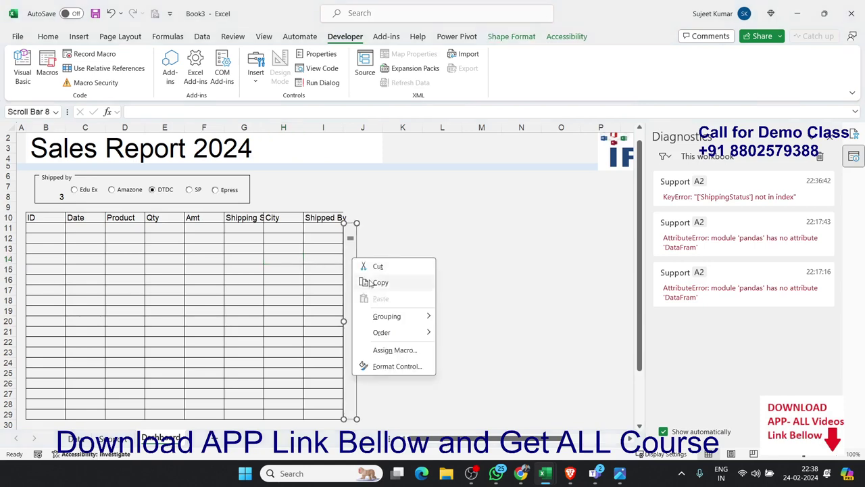
{"action": "left_click", "coordinate": [399, 365]}
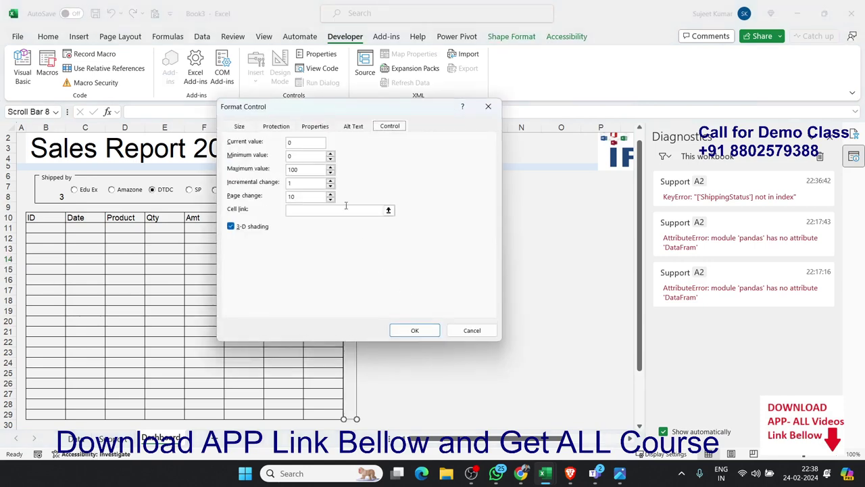
{"action": "left_click", "coordinate": [240, 126]}
{"action": "left_click", "coordinate": [271, 129]}
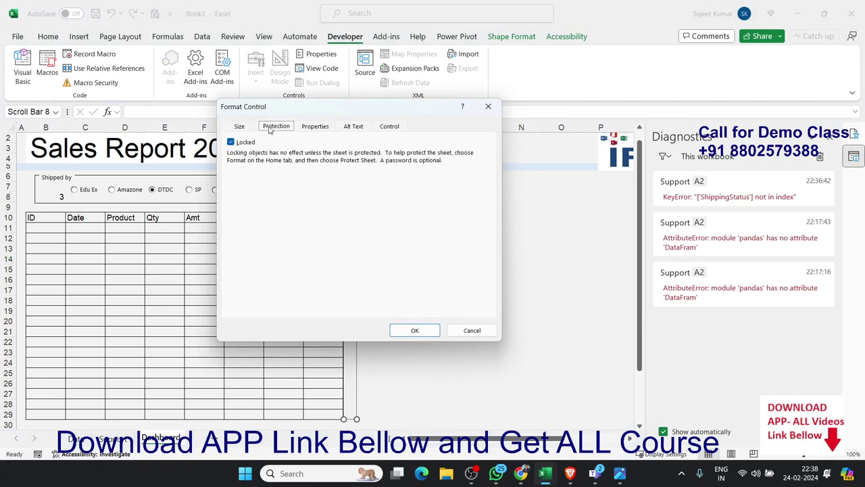
{"action": "left_click", "coordinate": [314, 131]}
{"action": "left_click", "coordinate": [352, 132]}
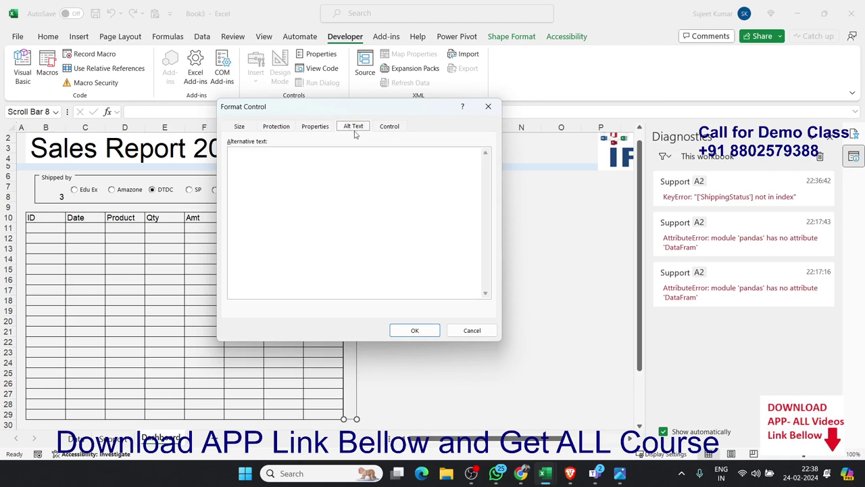
{"action": "left_click", "coordinate": [395, 133]}
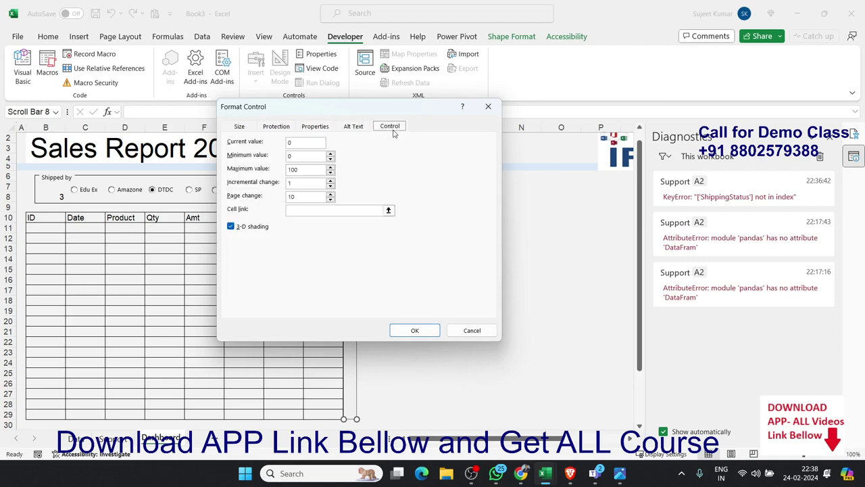
{"action": "left_click", "coordinate": [244, 133]}
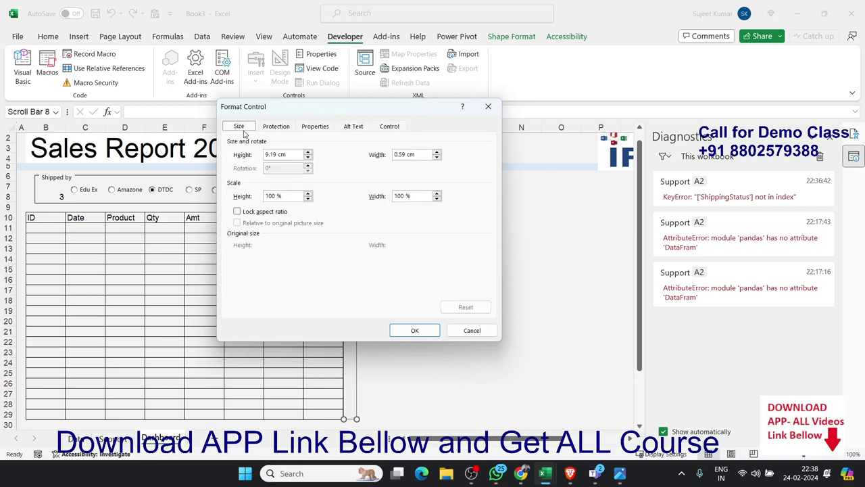
{"action": "left_click", "coordinate": [271, 130]}
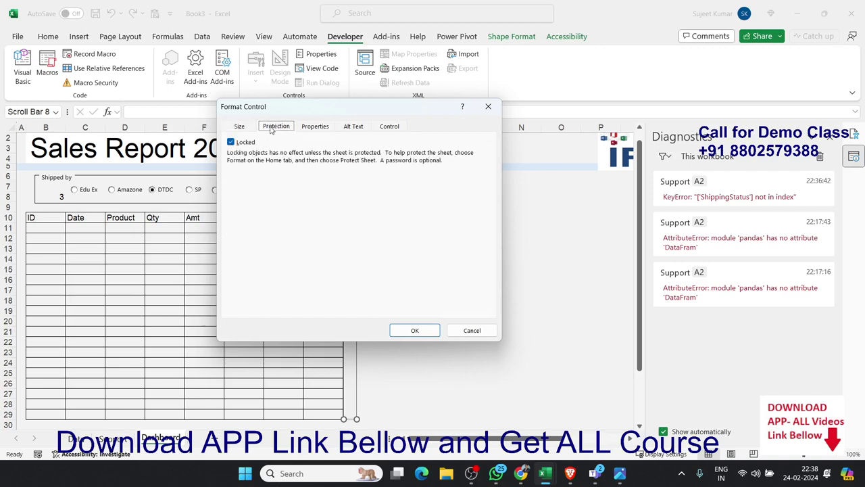
{"action": "left_click", "coordinate": [329, 131]}
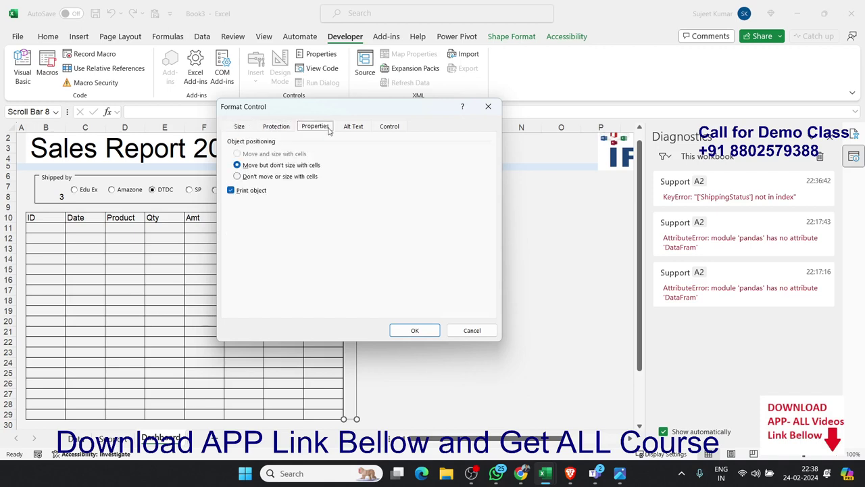
{"action": "key", "text": "Return"}
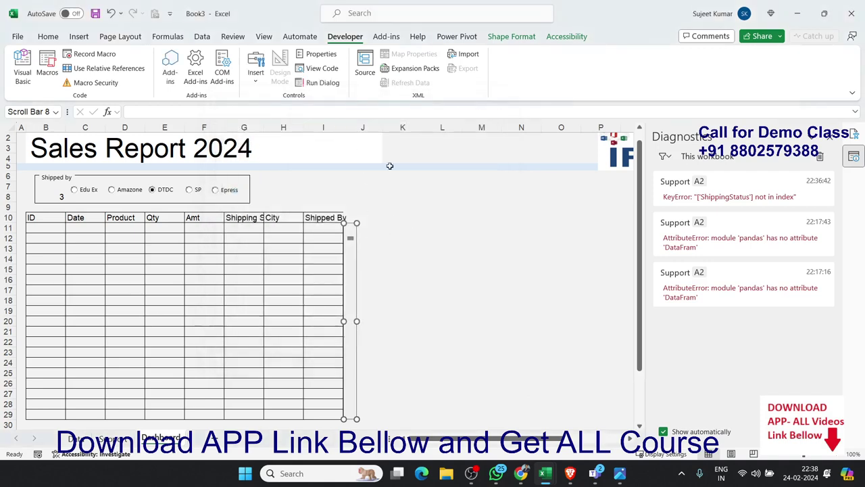
Open the Format Control dialog for the scroll bar next to the sales table.
{"action": "left_click", "coordinate": [500, 39]}
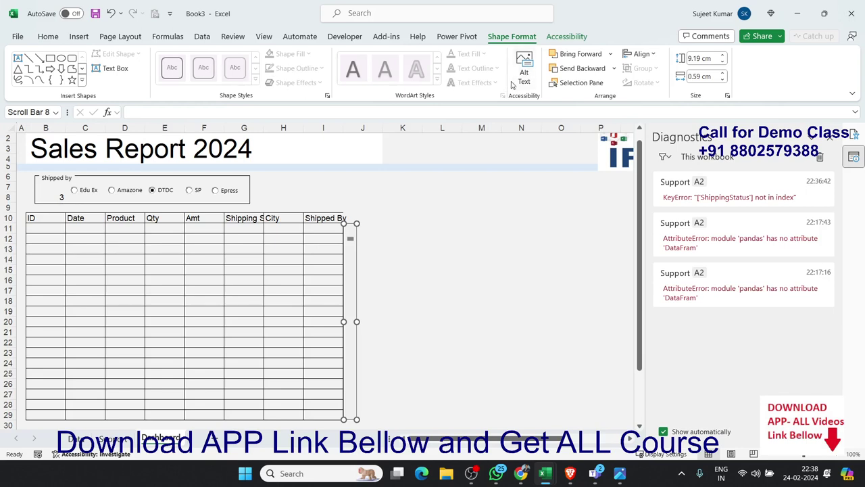
{"action": "left_click", "coordinate": [440, 187]}
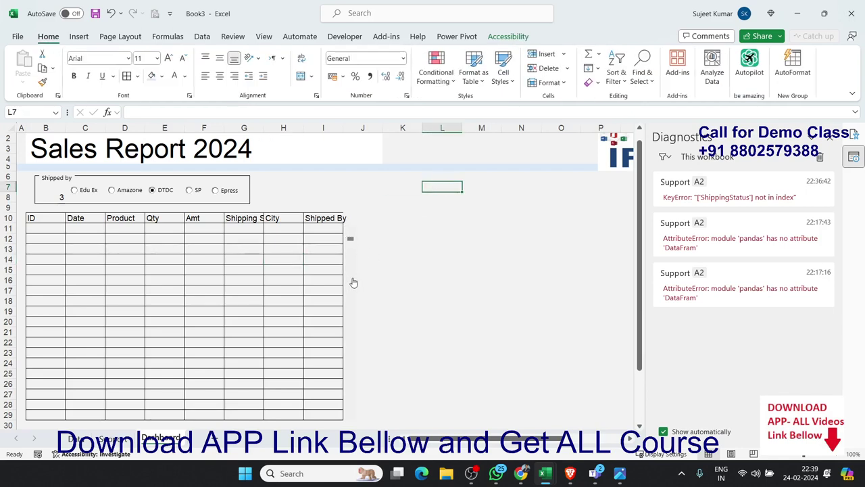
{"action": "right_click", "coordinate": [350, 242]}
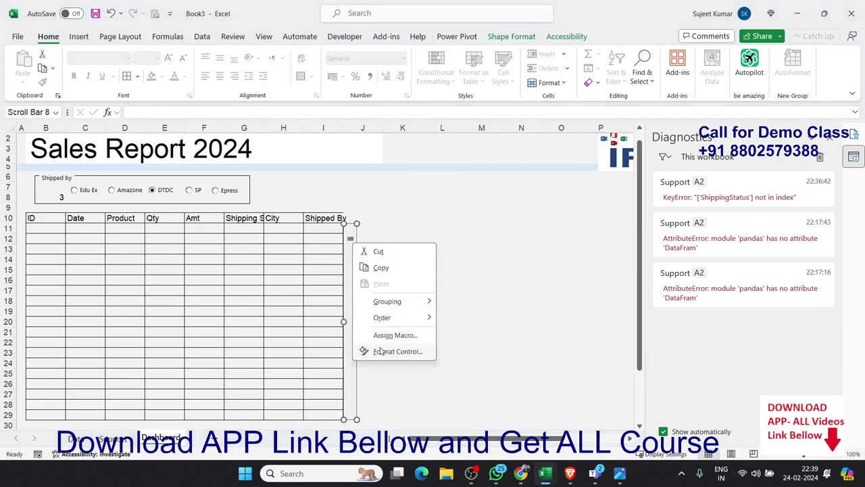
{"action": "left_click", "coordinate": [382, 351]}
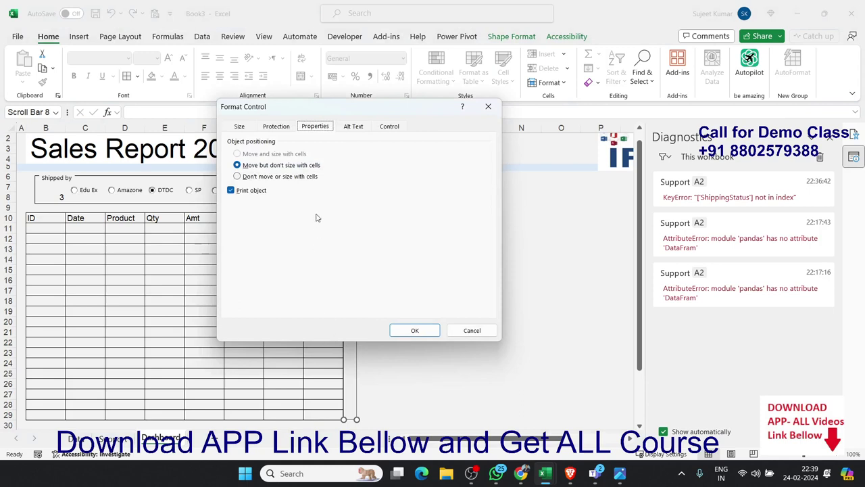
Set the scroll bar's minimum to 1, maximum to 200, and cell link to $B$30.
{"action": "left_click", "coordinate": [390, 127]}
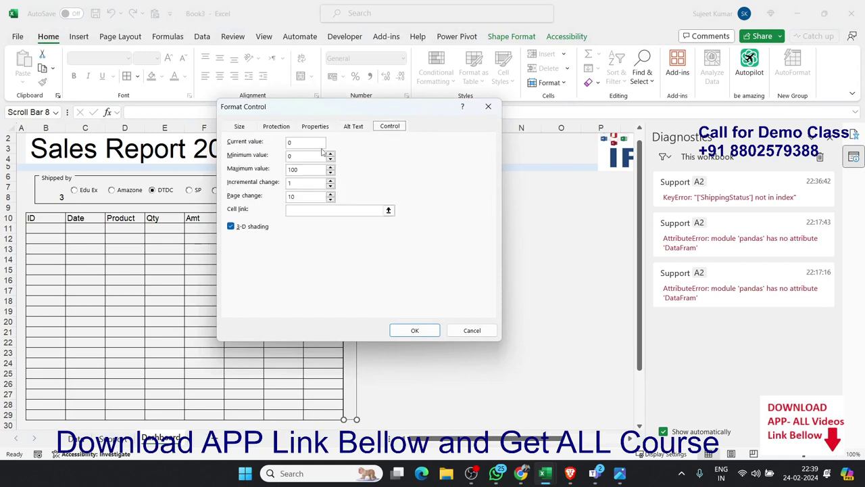
{"action": "left_click", "coordinate": [294, 154]}
{"action": "type", "text": "1"}
{"action": "double_click", "coordinate": [296, 169]}
{"action": "type", "text": "2"}
{"action": "left_click", "coordinate": [302, 210]}
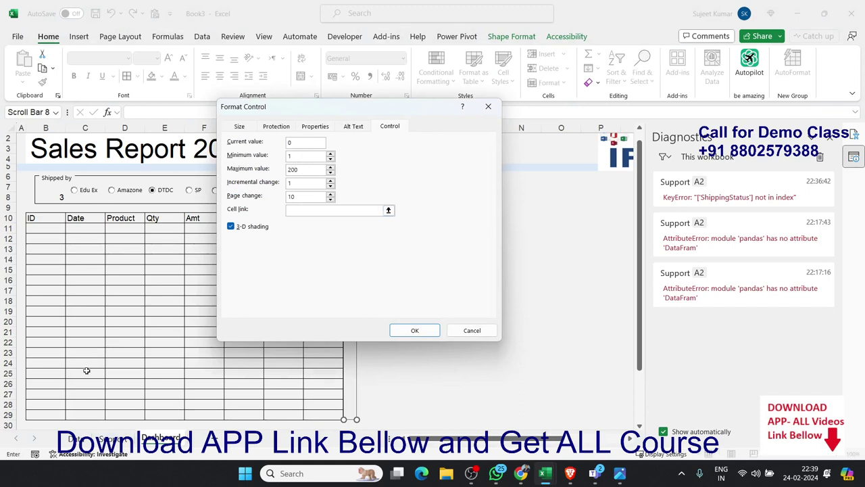
{"action": "scroll", "coordinate": [86, 371], "scroll_direction": "down", "scroll_amount": 1}
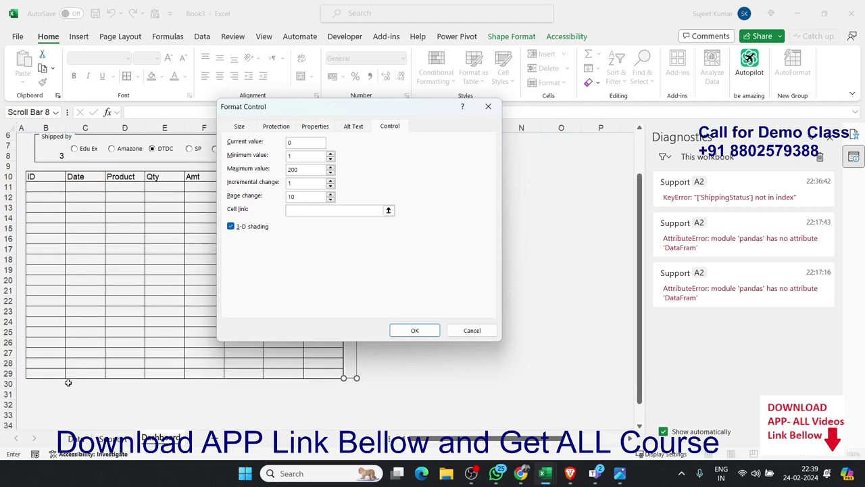
{"action": "left_click", "coordinate": [34, 385]}
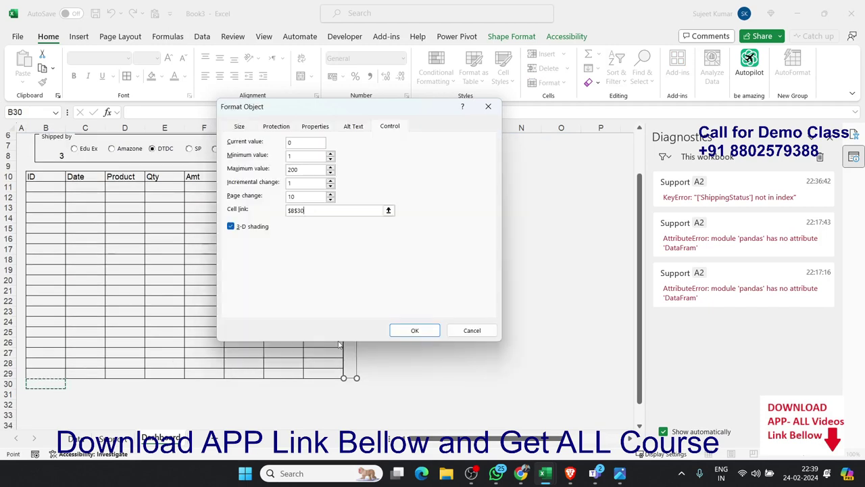
{"action": "left_click", "coordinate": [415, 331]}
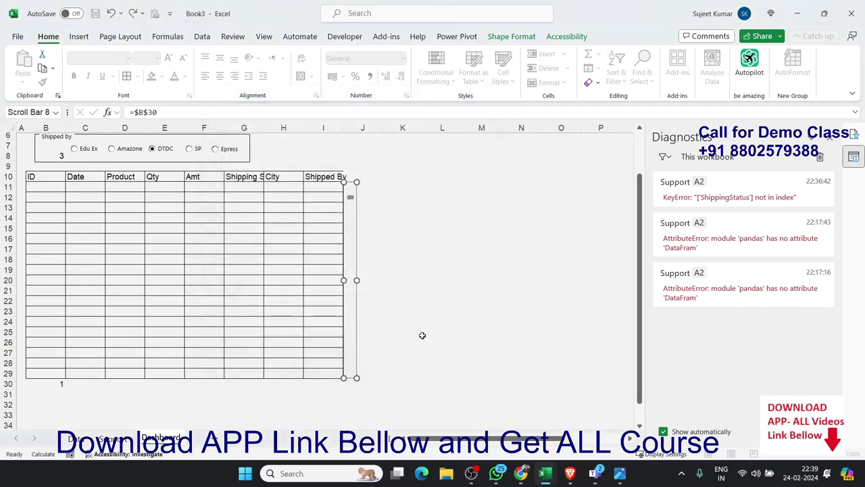
Enter =OFFSET(Support!A2,Dashboard!B30,0) in cell B11 under the ID heading.
{"action": "left_click", "coordinate": [46, 186]}
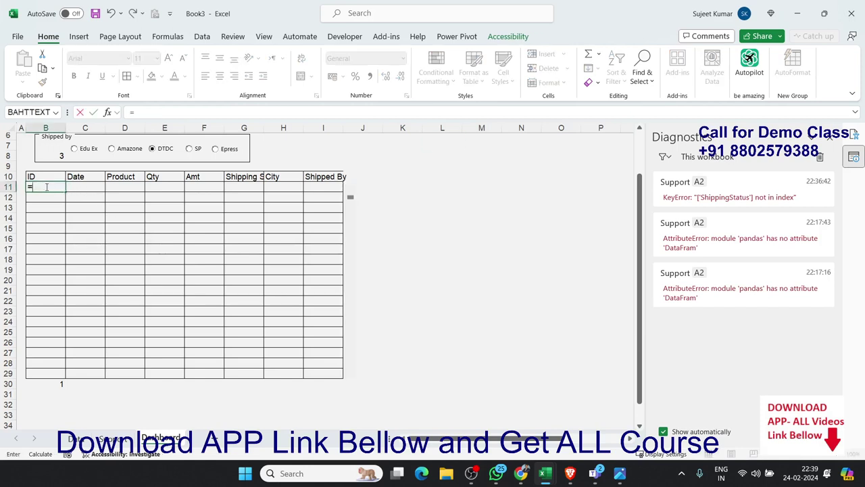
{"action": "type", "text": "=off"}
{"action": "key", "text": "Tab"}
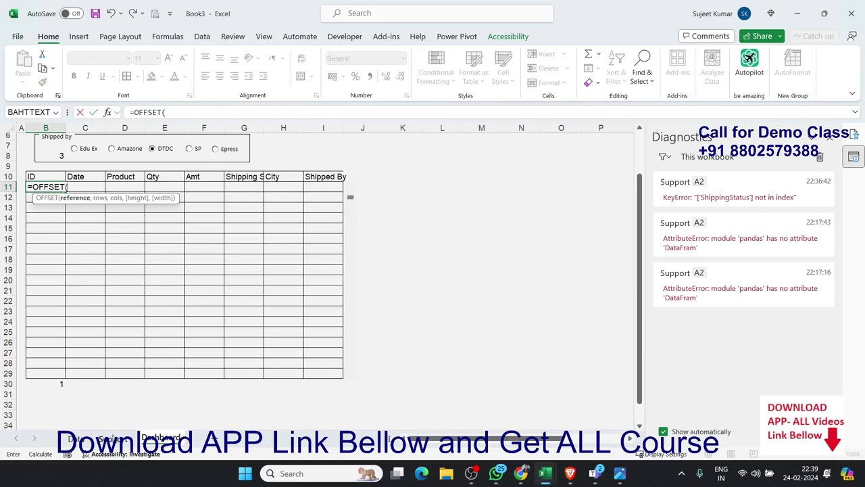
{"action": "left_click", "coordinate": [114, 437]}
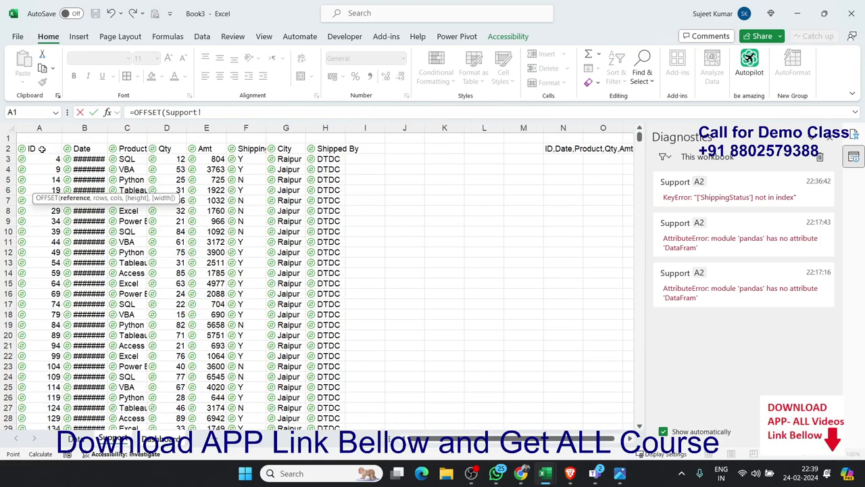
{"action": "left_click", "coordinate": [40, 150]}
{"action": "type", "text": ","}
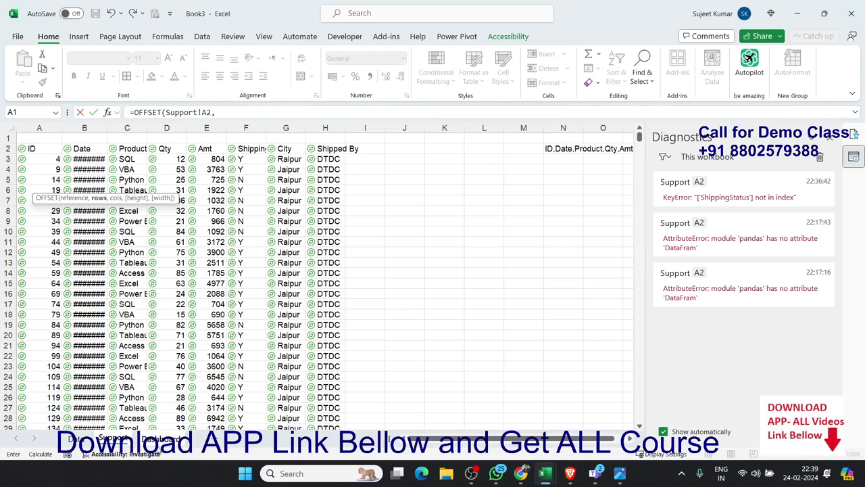
{"action": "left_click", "coordinate": [160, 444]}
{"action": "left_click", "coordinate": [61, 384]}
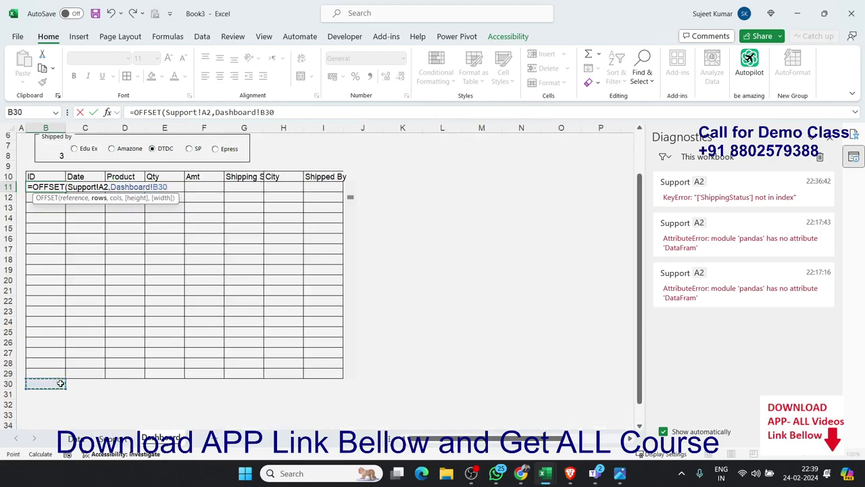
{"action": "type", "text": ","}
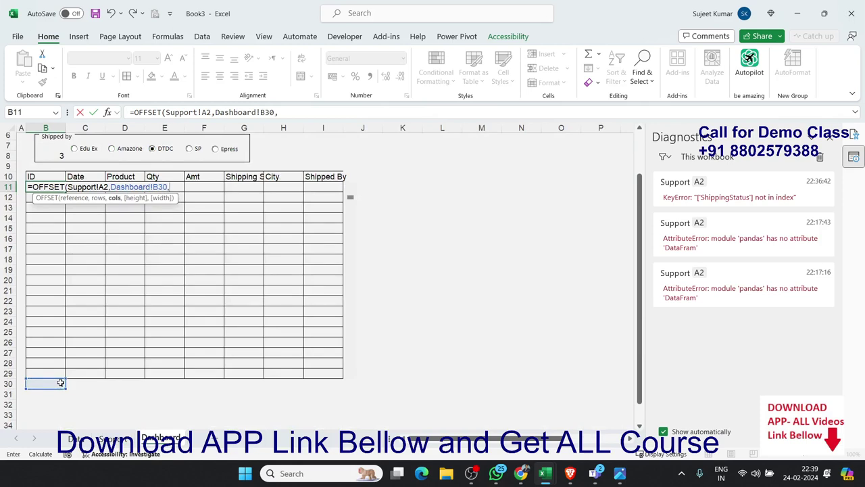
{"action": "type", "text": "0"}
{"action": "type", "text": ")"}
{"action": "key", "text": "Return"}
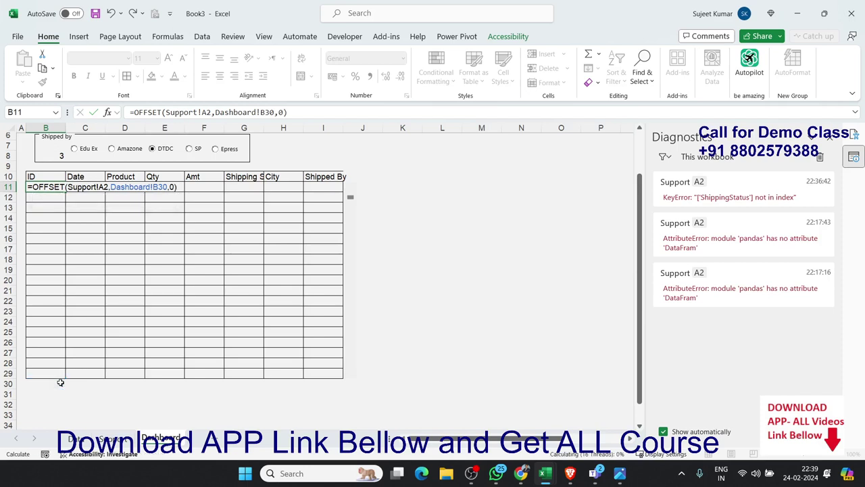
Compare B11's result with the IDs on the Support sheet, then return to Dashboard.
{"action": "key", "text": "Up"}
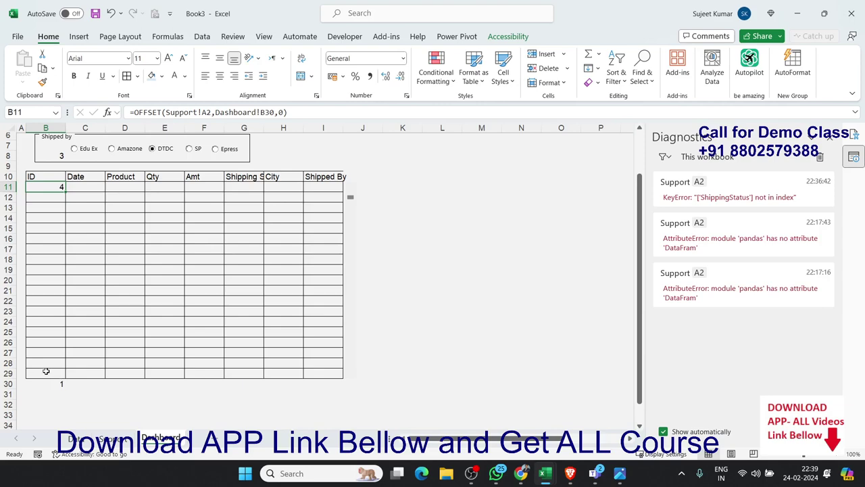
{"action": "left_click", "coordinate": [112, 437]}
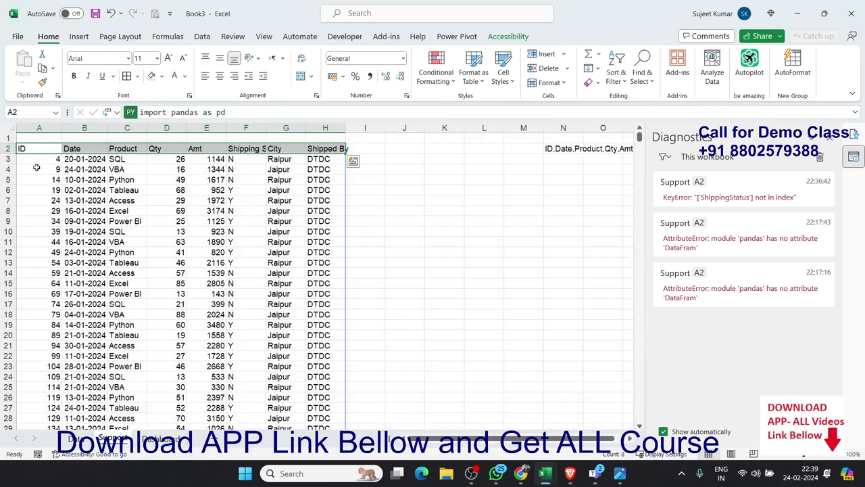
{"action": "left_click", "coordinate": [46, 162]}
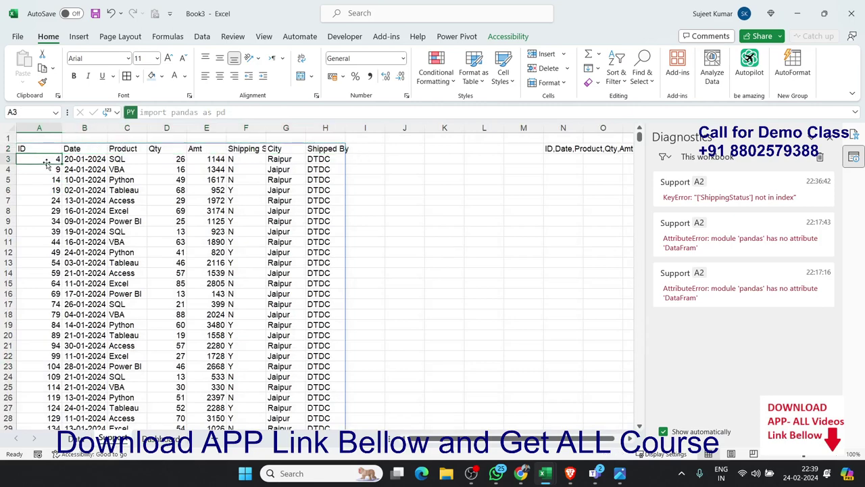
{"action": "left_click", "coordinate": [152, 441]}
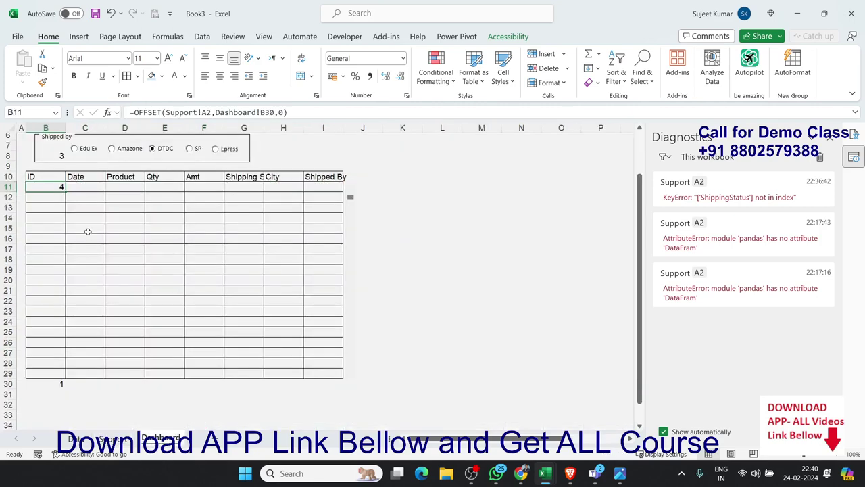
Make the A2 and B30 references absolute and add ROW()-11 to B11's row offset.
{"action": "left_click", "coordinate": [204, 113]}
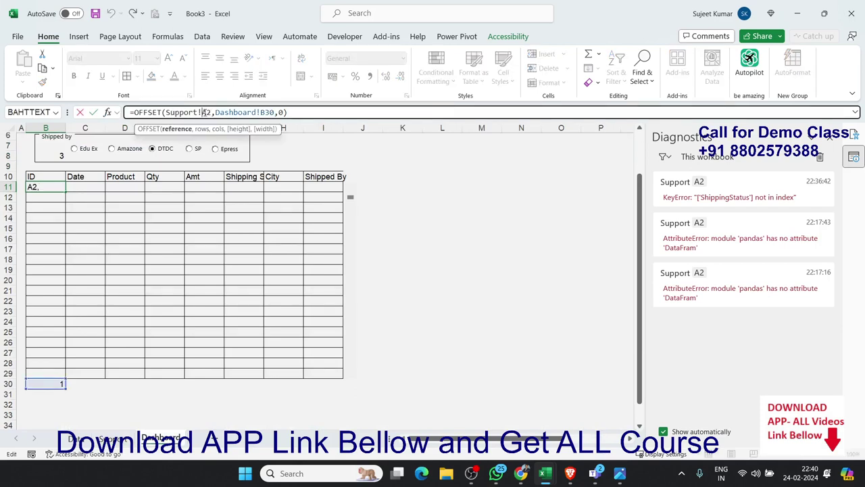
{"action": "key", "text": "F4"}
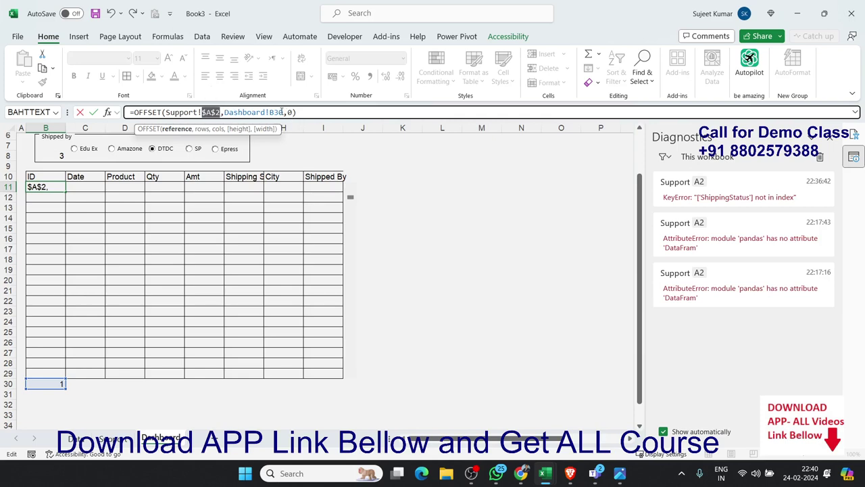
{"action": "left_click", "coordinate": [284, 112]}
{"action": "key", "text": "F4"}
{"action": "left_click", "coordinate": [294, 112]}
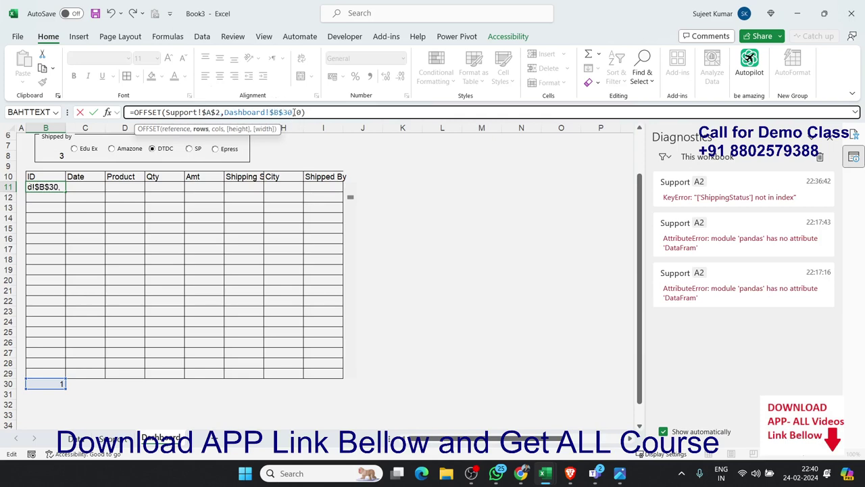
{"action": "type", "text": "+"}
{"action": "type", "text": "row"}
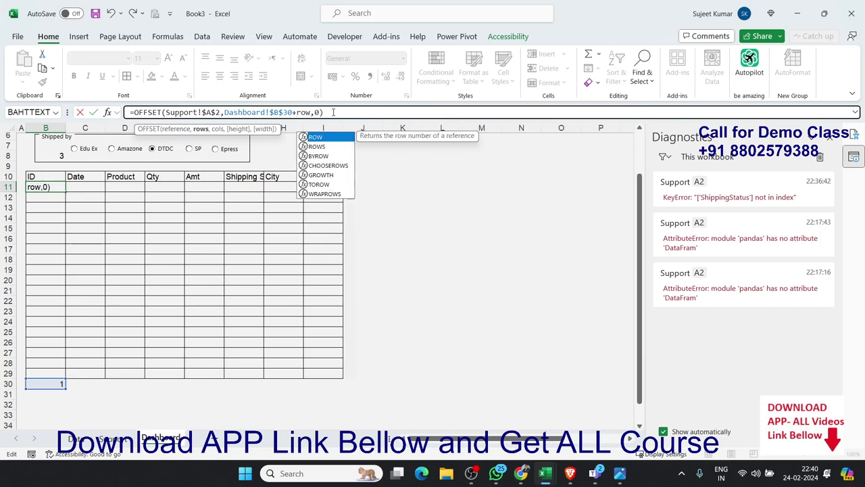
{"action": "key", "text": "Tab"}
{"action": "type", "text": ")"}
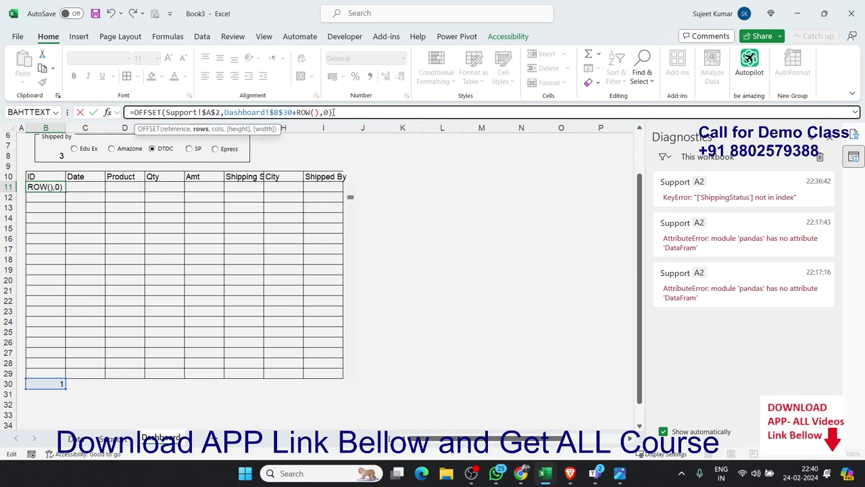
{"action": "type", "text": "-"}
{"action": "type", "text": "11"}
Replace the 0 column offset with COLUMN()-2 and commit the B11 formula.
{"action": "left_click", "coordinate": [343, 113]}
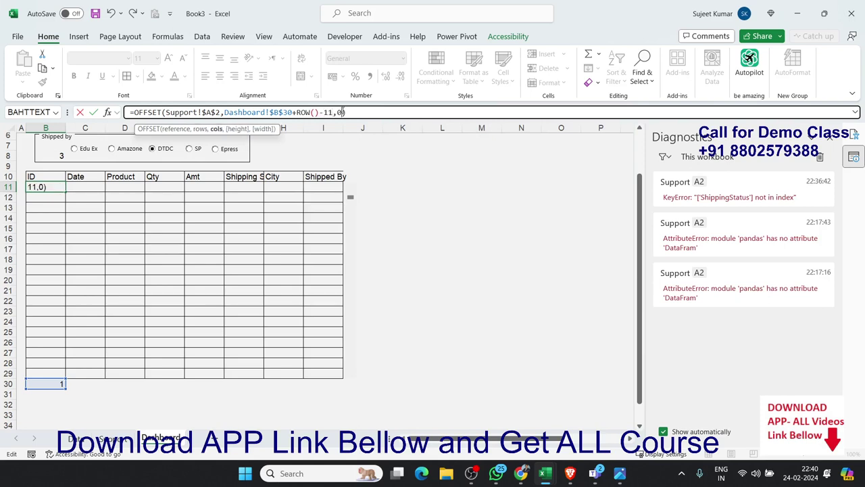
{"action": "key", "text": "Delete"}
{"action": "type", "text": "col"}
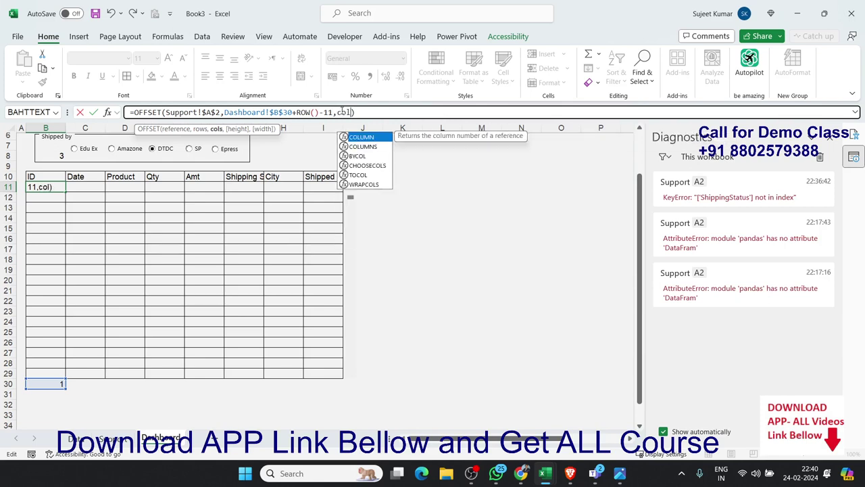
{"action": "key", "text": "Tab"}
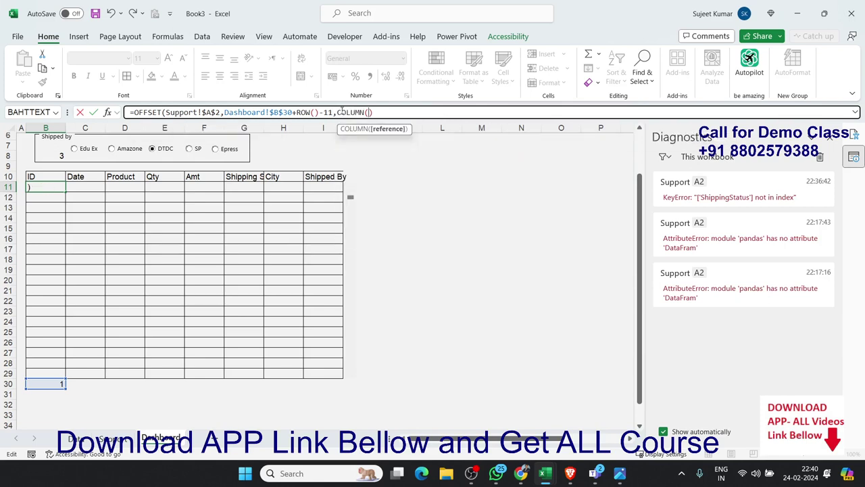
{"action": "type", "text": ")-"}
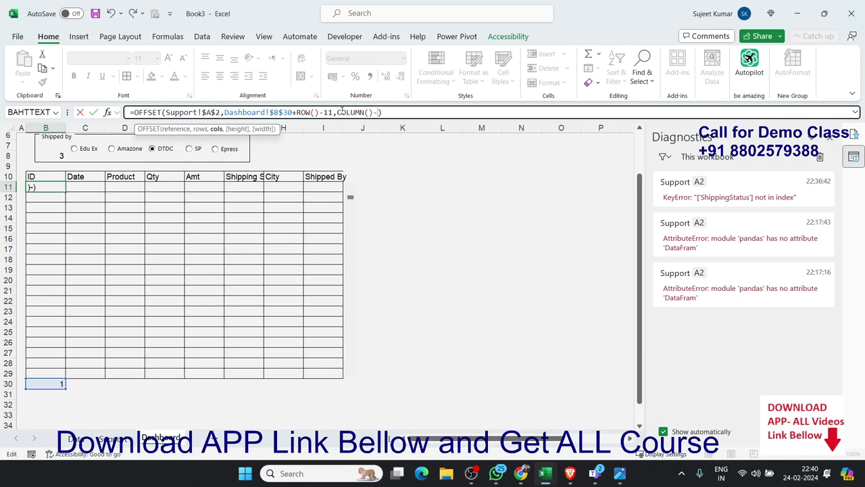
{"action": "type", "text": "2"}
{"action": "key", "text": "Return"}
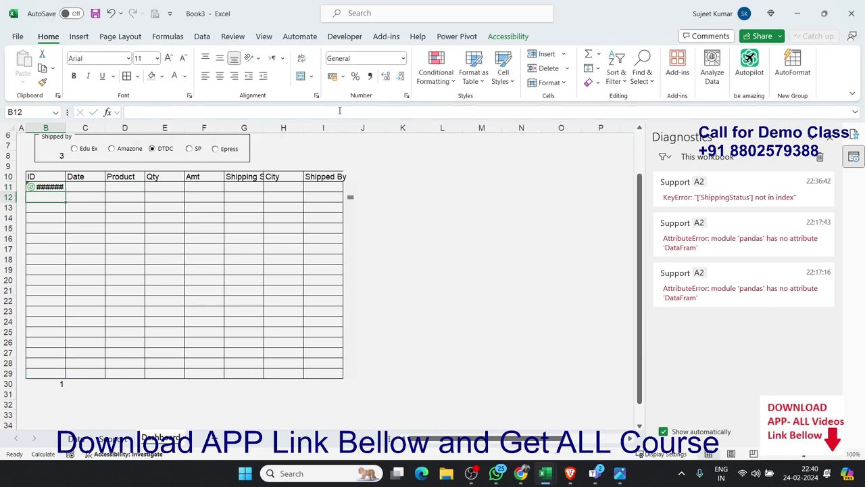
Fill the B11 OFFSET formula across B11:I29 and recalculate the table.
{"action": "key", "text": "Up"}
{"action": "key", "text": "shift+Right"}
{"action": "key", "text": "shift+Right"}
{"action": "key", "text": "shift+Right"}
{"action": "key", "text": "shift+Right"}
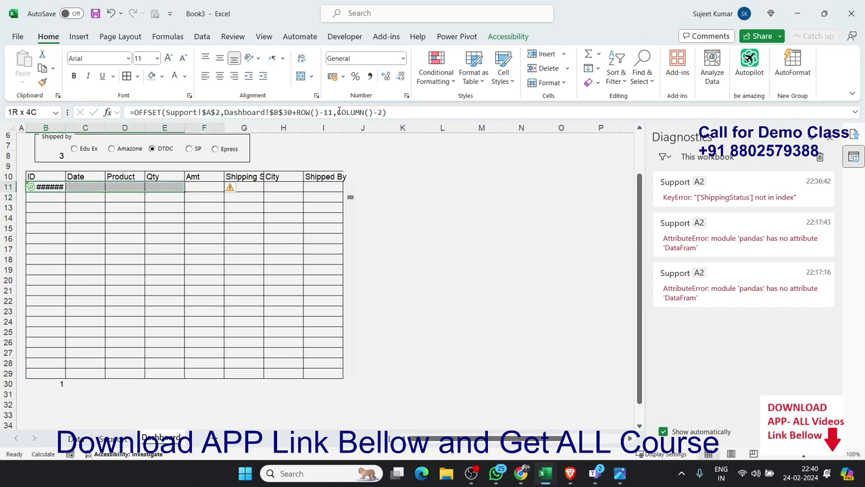
{"action": "key", "text": "shift+Right"}
{"action": "key", "text": "shift+Right"}
{"action": "key", "text": "shift+Right"}
{"action": "key", "text": "shift+Down"}
{"action": "key", "text": "shift+Down"}
{"action": "key", "text": "shift+Down"}
{"action": "key", "text": "shift+Down"}
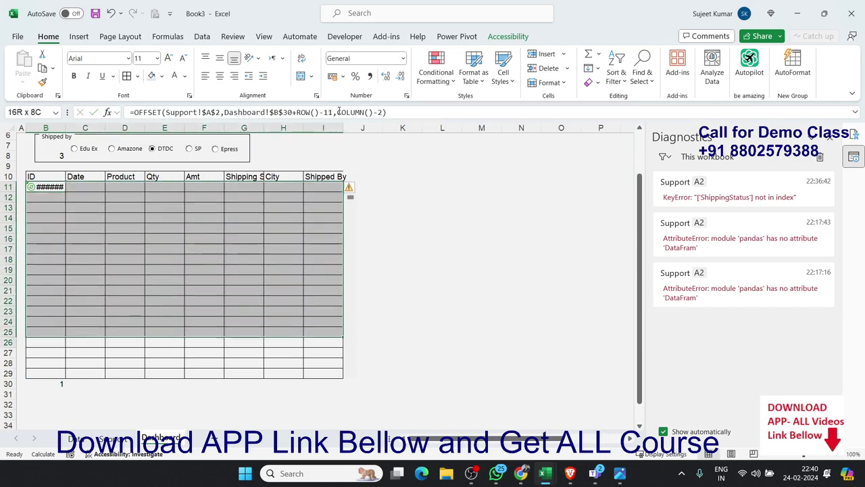
{"action": "key", "text": "shift+Down"}
{"action": "key", "text": "shift+Down"}
{"action": "key", "text": "shift+Down"}
{"action": "key", "text": "shift+Down"}
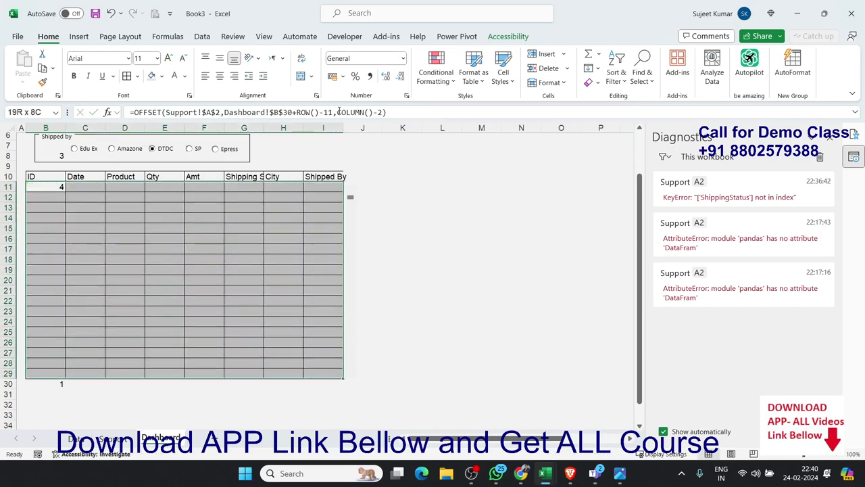
{"action": "key", "text": "F2"}
{"action": "key", "text": "ctrl+Return"}
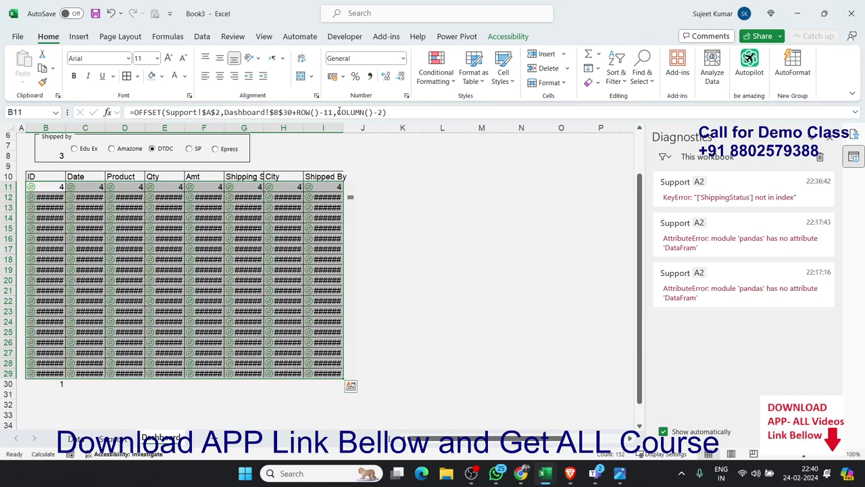
{"action": "key", "text": "F9"}
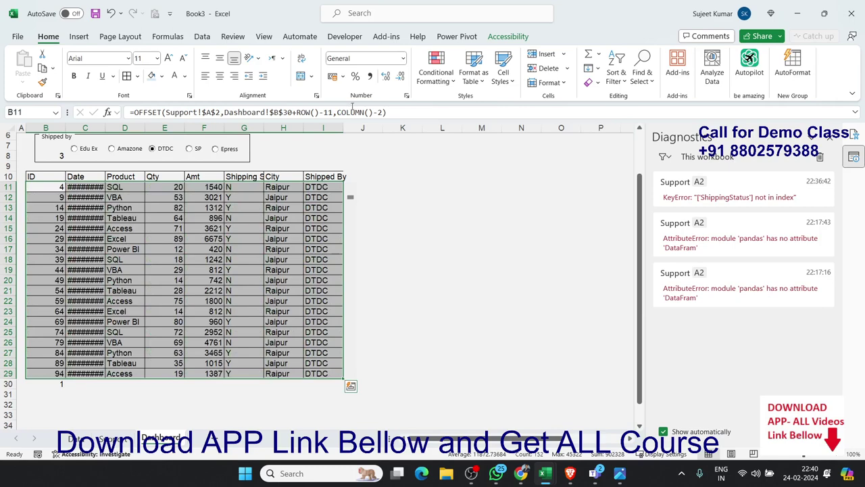
Widen column C so the dates fit, then recalculate the workbook.
{"action": "left_click", "coordinate": [75, 231]}
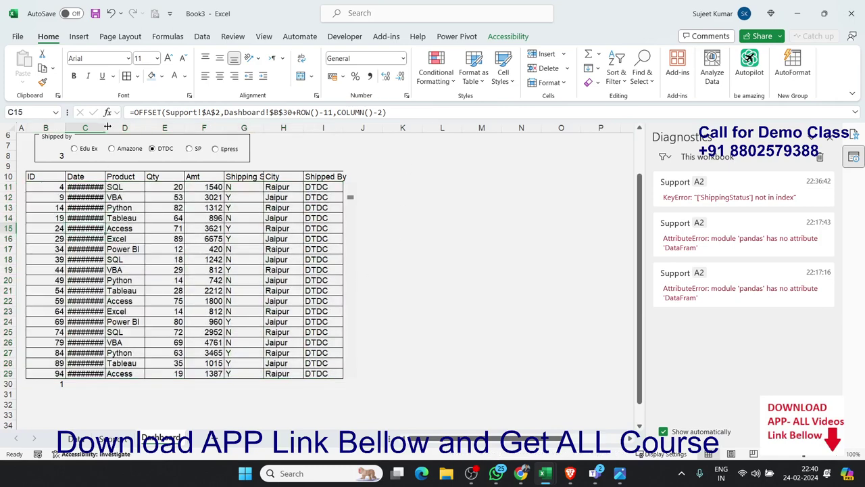
{"action": "left_click_drag", "start_coordinate": [106, 126], "coordinate": [113, 127]}
{"action": "left_click", "coordinate": [363, 201]}
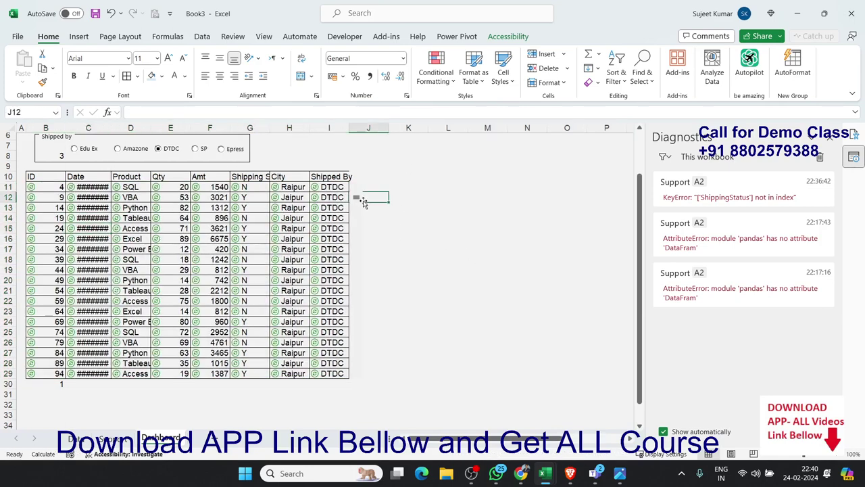
{"action": "key", "text": "F9"}
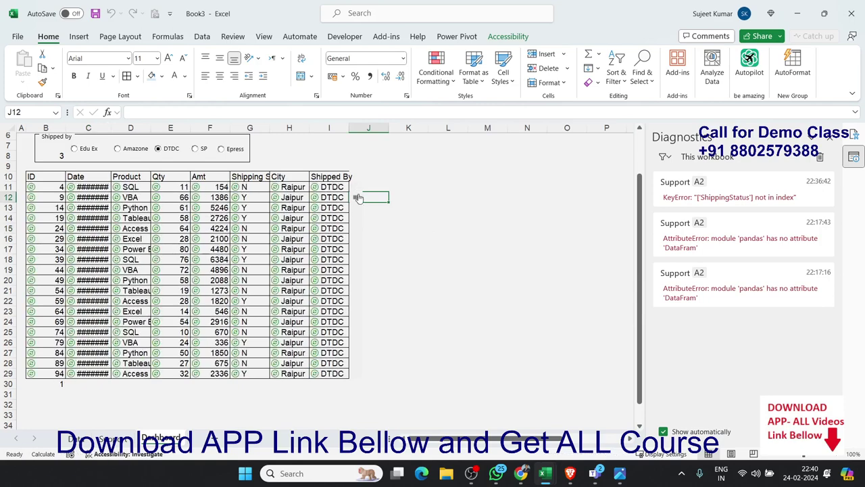
{"action": "left_click", "coordinate": [397, 217]}
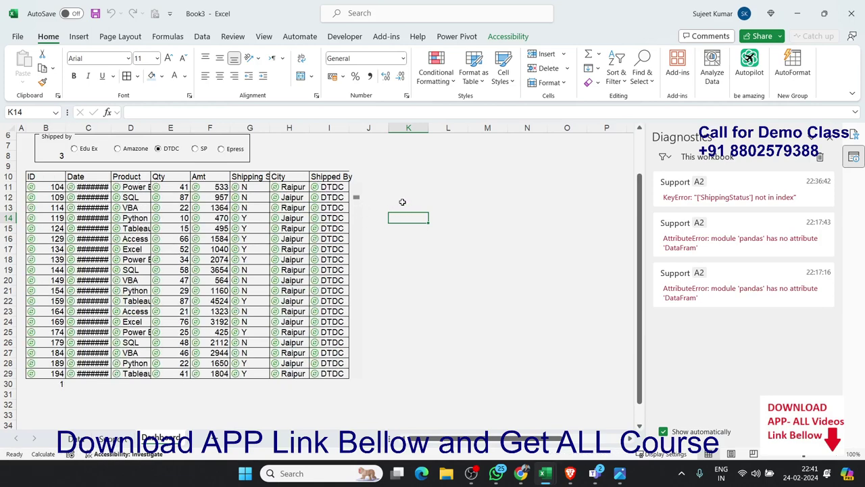
Close the Diagnostics pane and merge K10:M13 into one block with Merge & Center.
{"action": "left_click", "coordinate": [830, 137]}
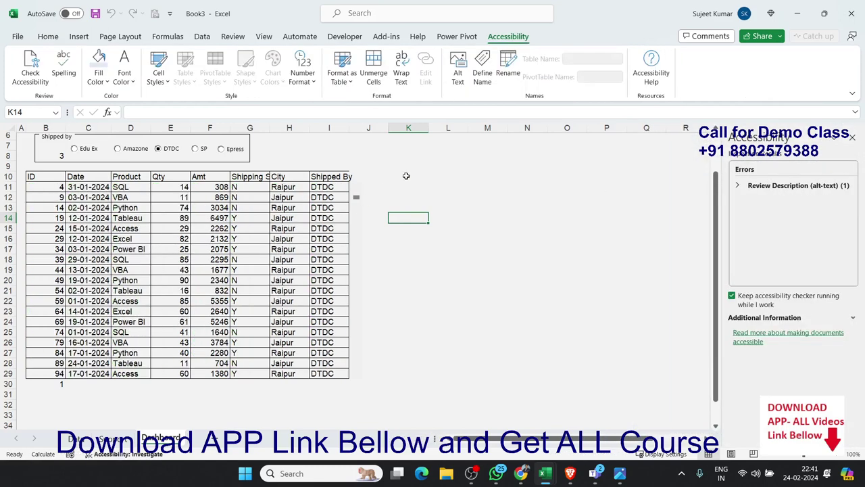
{"action": "mouse_move", "coordinate": [406, 177]}
{"action": "left_mouse_down"}
{"action": "mouse_move", "coordinate": [493, 205]}
{"action": "mouse_move", "coordinate": [462, 204]}
{"action": "mouse_move", "coordinate": [472, 202]}
{"action": "left_mouse_up"}
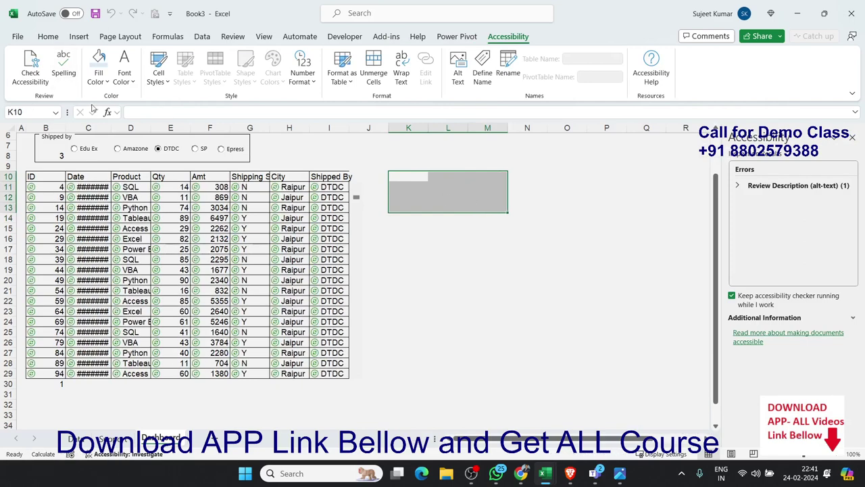
{"action": "left_click", "coordinate": [48, 36]}
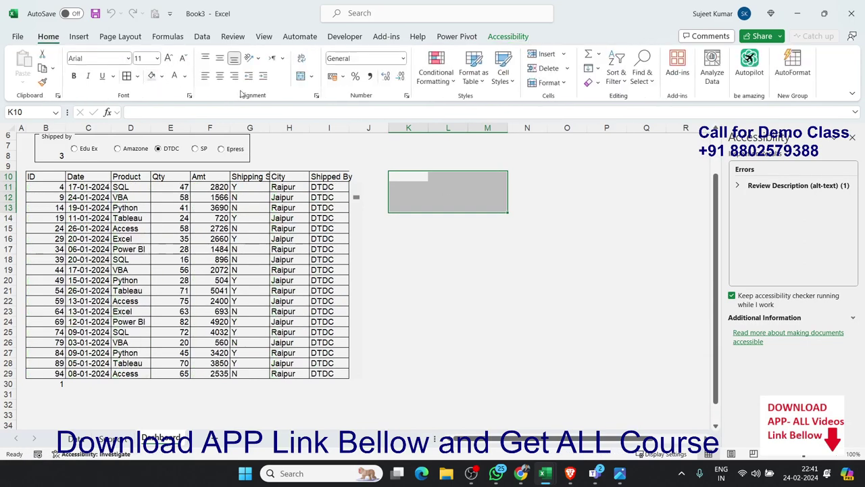
{"action": "left_click", "coordinate": [300, 81]}
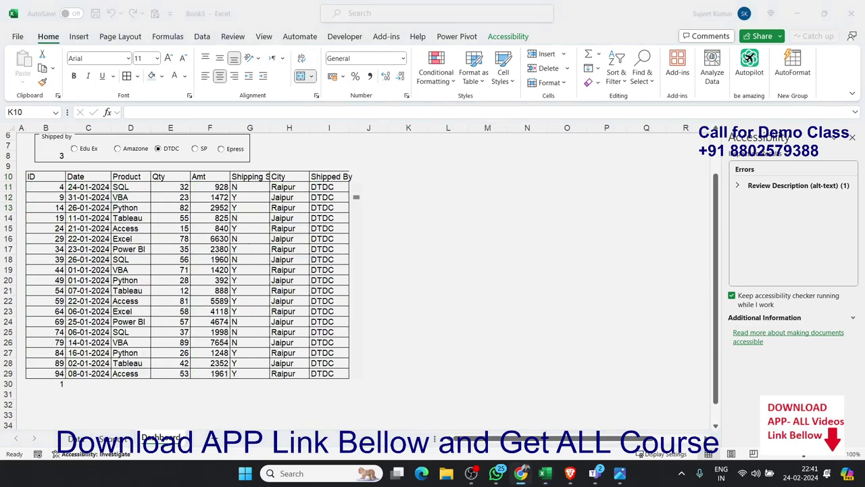
{"action": "left_click", "coordinate": [429, 186]}
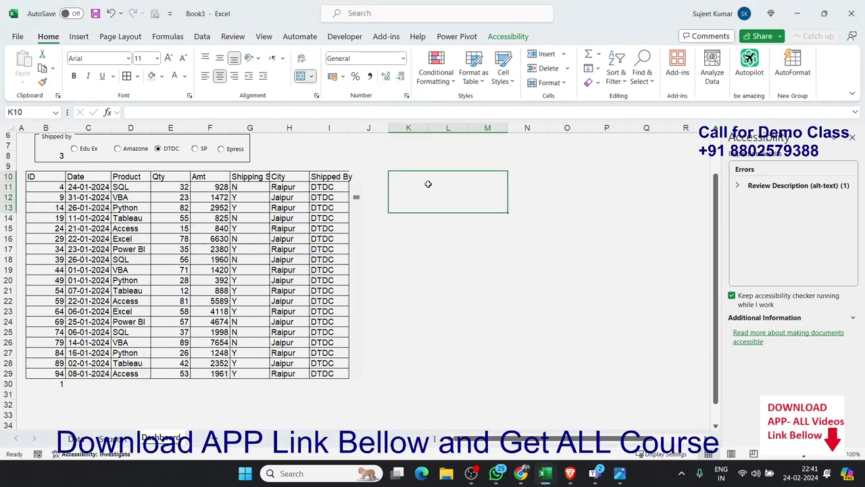
Enter the Python code q=fd['Qty'].sum() in K10, giving a Qty total of 92807.
{"action": "type", "text": "=PY"}
{"action": "key", "text": "Tab"}
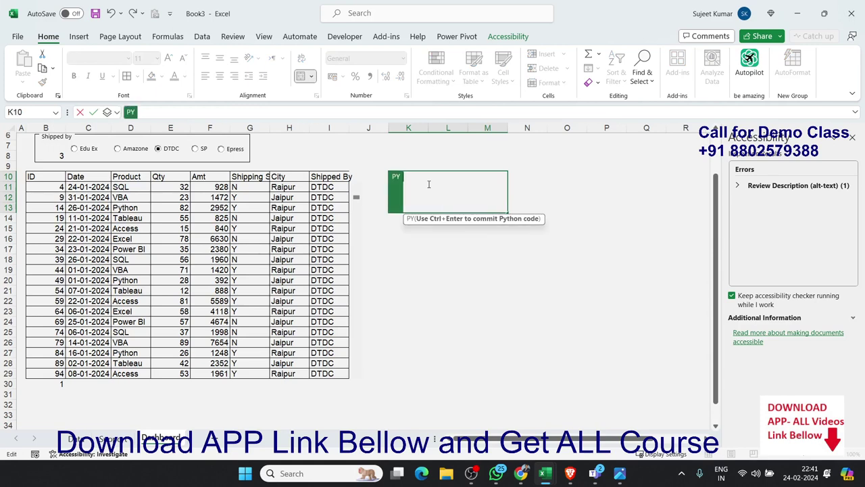
{"action": "type", "text": "f"}
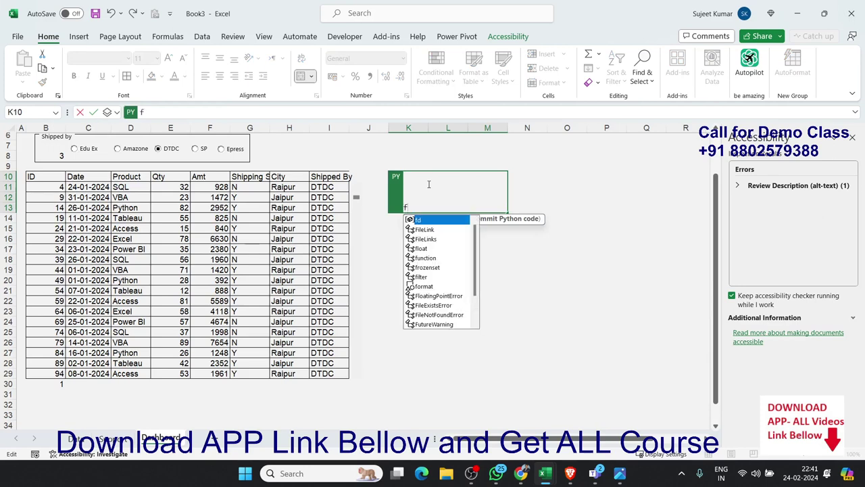
{"action": "type", "text": "d"}
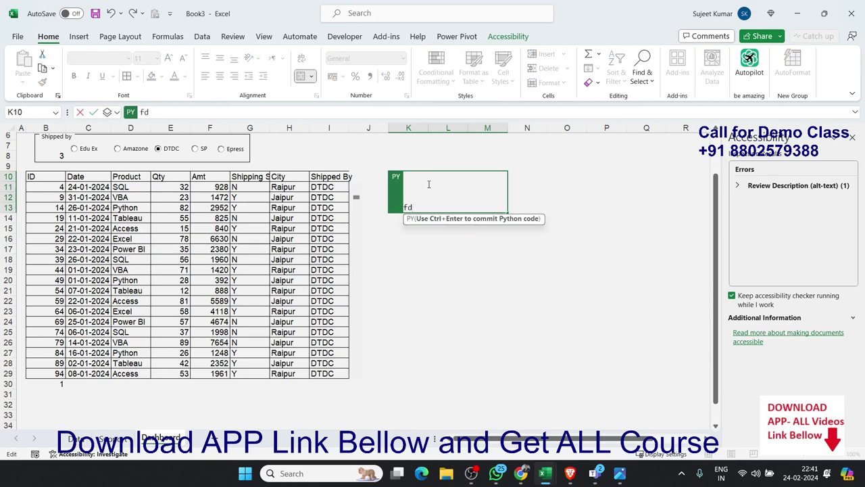
{"action": "key", "text": "BackSpace"}
{"action": "key", "text": "BackSpace"}
{"action": "type", "text": "q="}
{"action": "type", "text": "fd"}
{"action": "type", "text": "['"}
{"action": "type", "text": "Qty'"}
{"action": "type", "text": "]"}
{"action": "type", "text": ".sum()"}
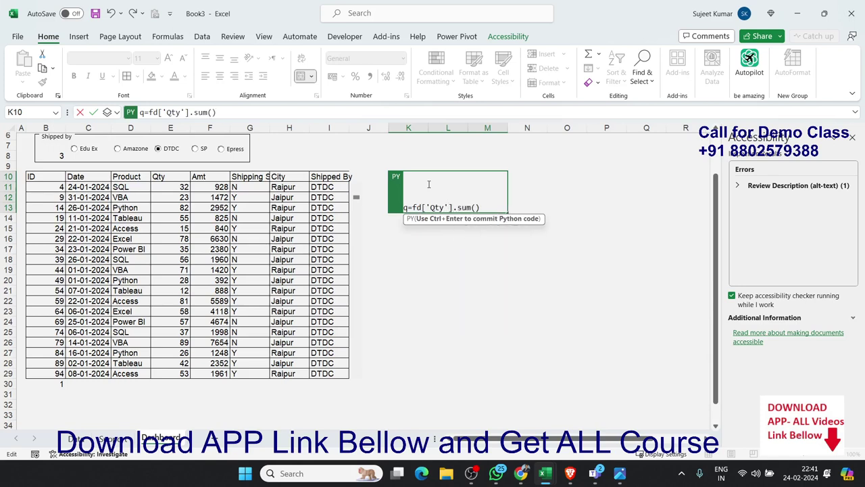
{"action": "key", "text": "Return"}
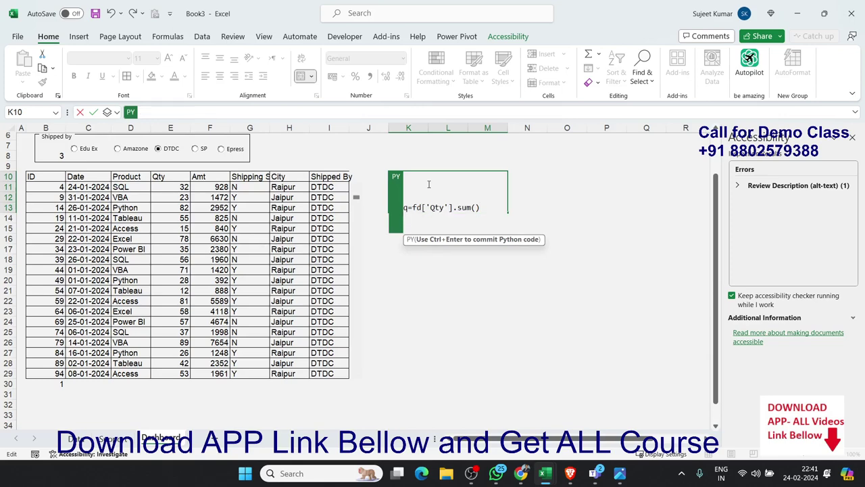
{"action": "key", "text": "ctrl+Return"}
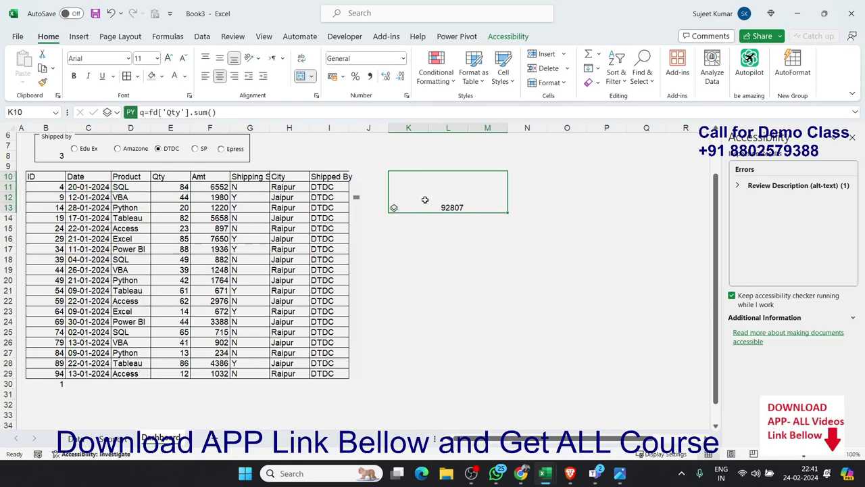
Set K10's Python output to return the result as an Excel value.
{"action": "left_click", "coordinate": [59, 114]}
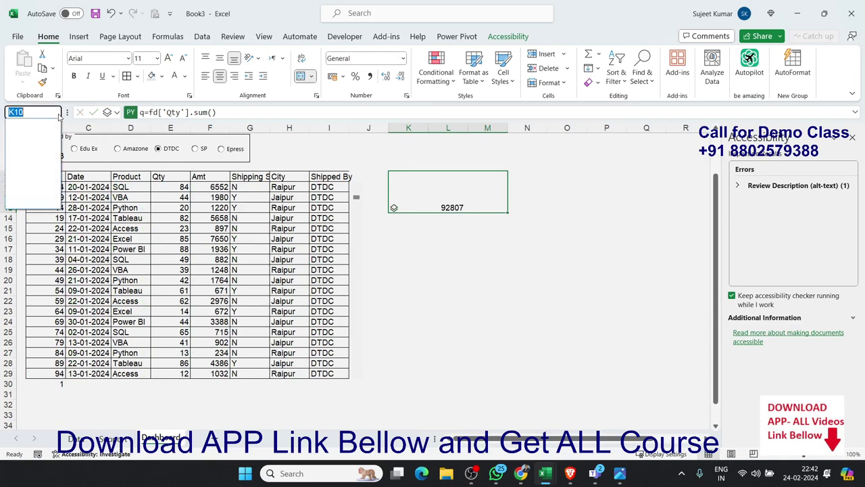
{"action": "left_click", "coordinate": [88, 121]}
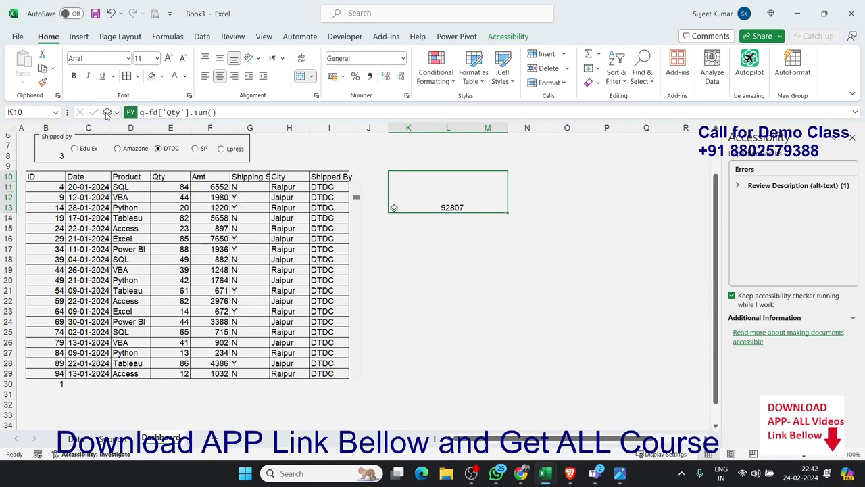
{"action": "left_click", "coordinate": [107, 112]}
{"action": "left_click", "coordinate": [119, 158]}
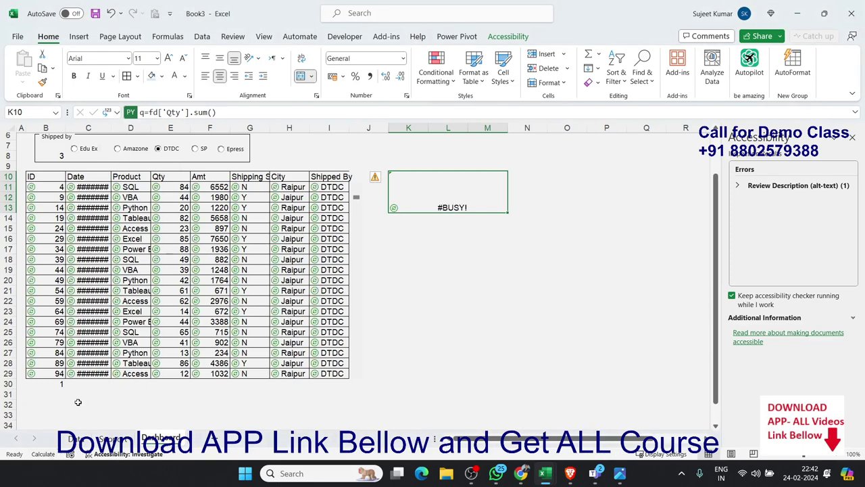
{"action": "left_click", "coordinate": [163, 76]}
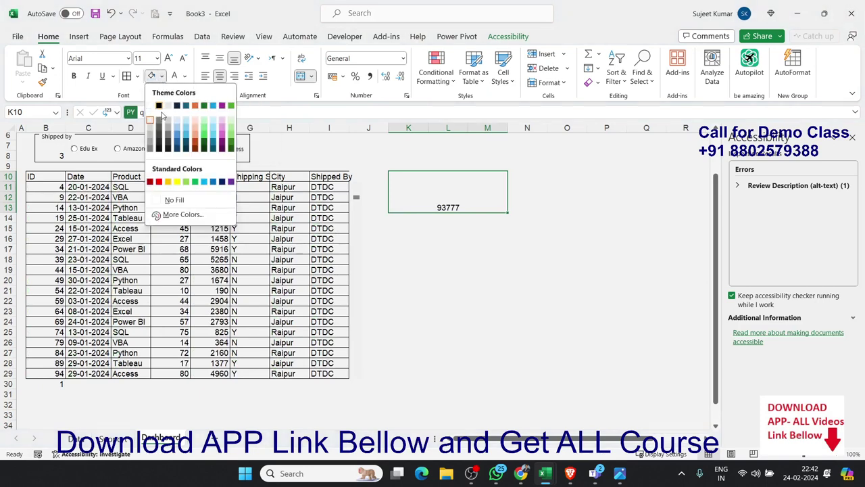
{"action": "left_click", "coordinate": [151, 107]}
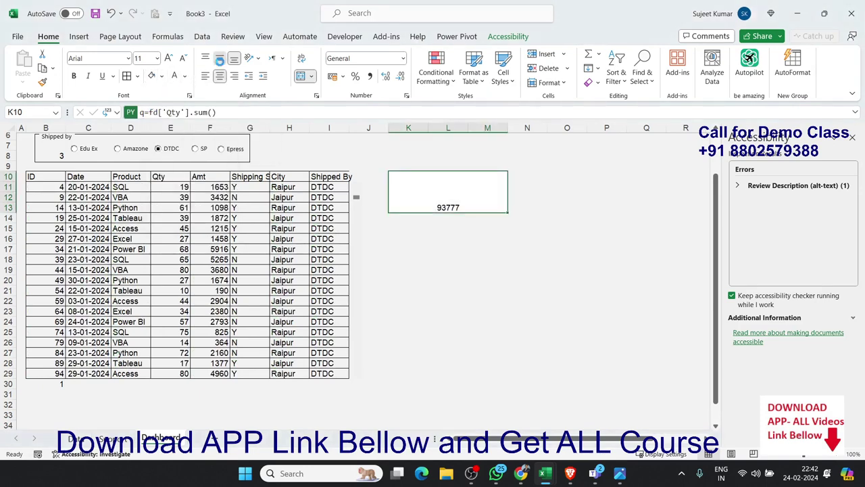
Middle-align the 93777 total, enlarge it to 36 pt and make it bold.
{"action": "left_click", "coordinate": [219, 59]}
{"action": "left_click", "coordinate": [169, 59]}
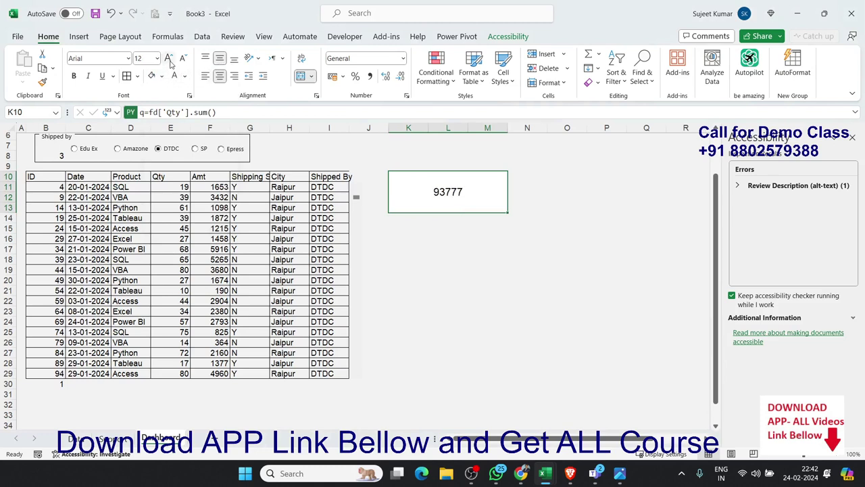
{"action": "left_click", "coordinate": [169, 58]}
{"action": "left_click", "coordinate": [169, 59]}
{"action": "left_click", "coordinate": [169, 58]}
{"action": "left_click", "coordinate": [169, 59]}
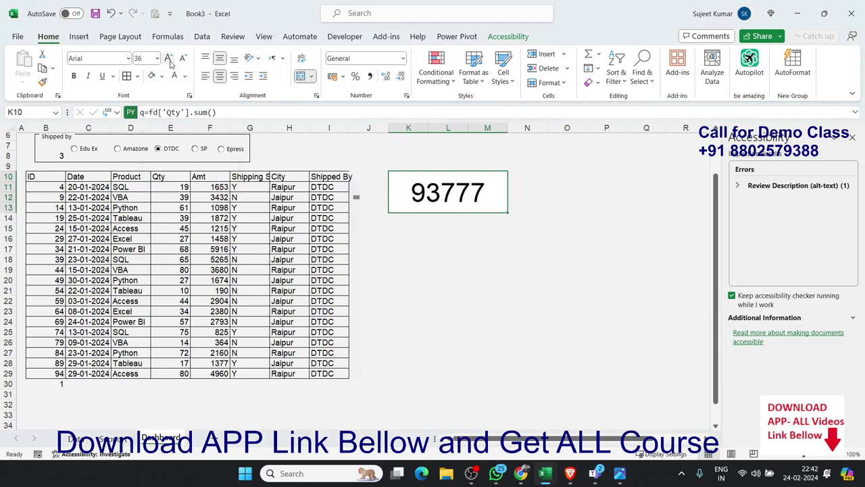
{"action": "key", "text": "ctrl+b"}
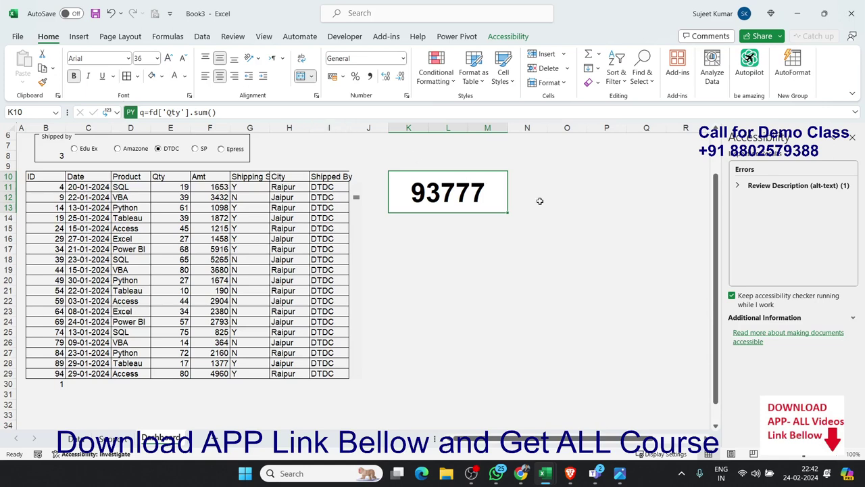
{"action": "left_click", "coordinate": [565, 197]}
{"action": "left_click", "coordinate": [544, 177]}
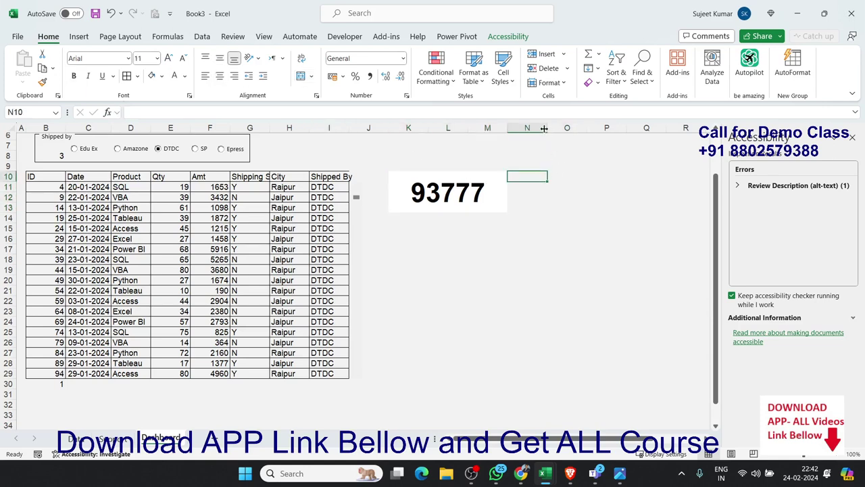
Narrow column N into a gap and merge O10:Q13 into one centred card.
{"action": "left_click_drag", "start_coordinate": [545, 128], "coordinate": [518, 127]}
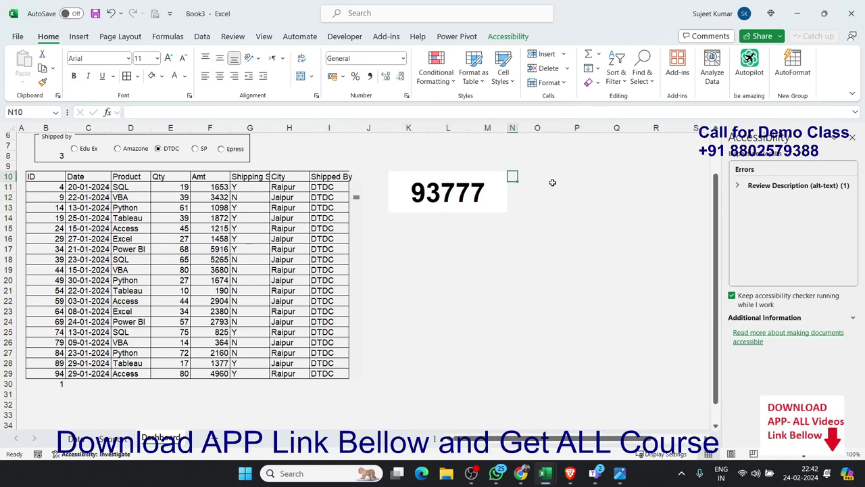
{"action": "left_click_drag", "start_coordinate": [534, 176], "coordinate": [600, 203]}
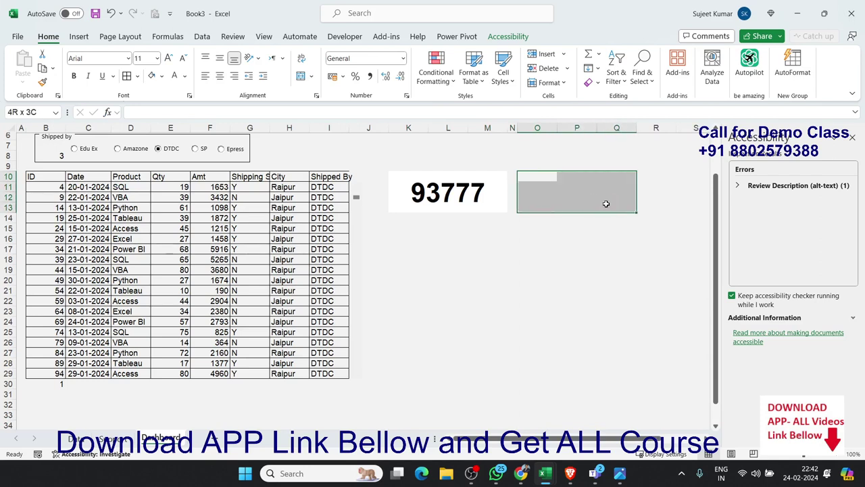
{"action": "left_click_drag", "start_coordinate": [600, 203], "coordinate": [600, 204]}
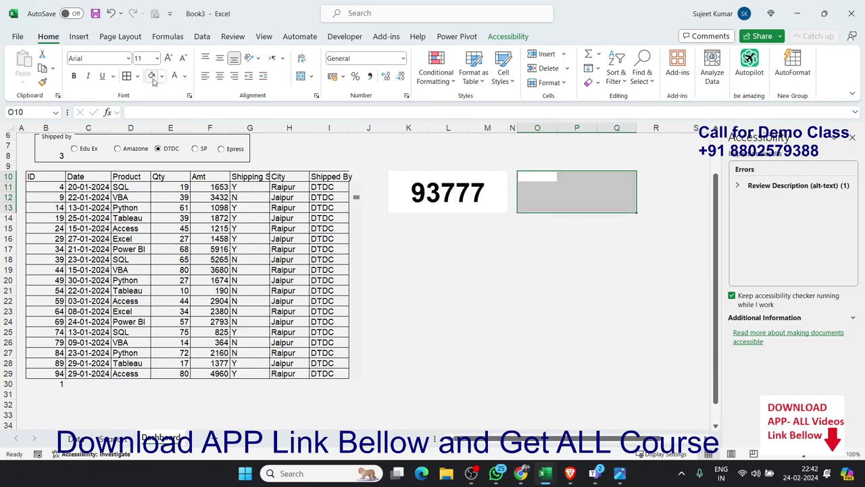
{"action": "left_click", "coordinate": [301, 76]}
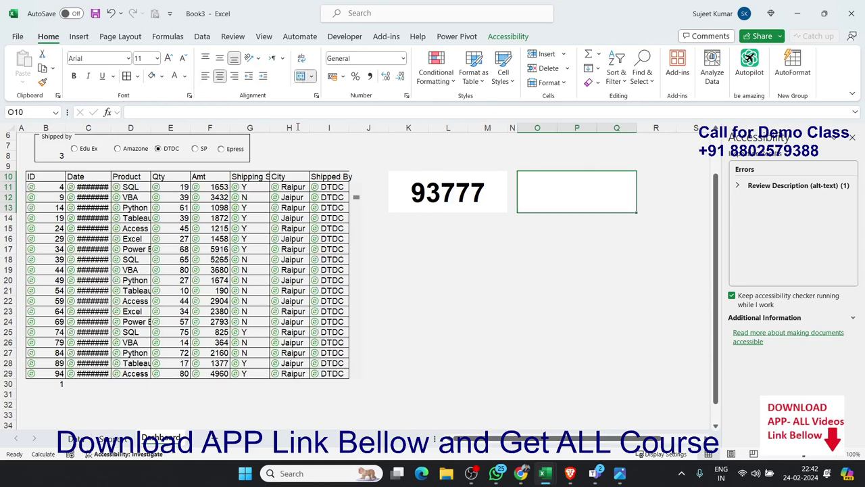
Select all of K10's Python code so it can be reused in O10.
{"action": "left_click", "coordinate": [482, 192]}
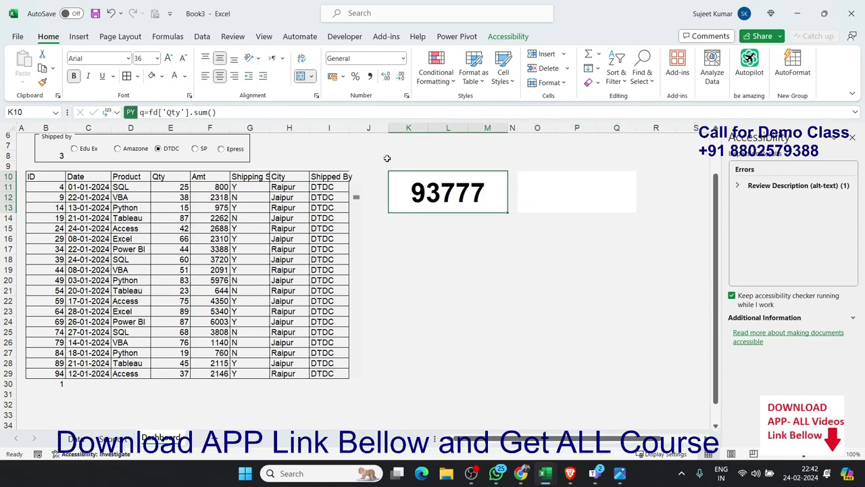
{"action": "left_click", "coordinate": [267, 116]}
{"action": "key", "text": "ctrl+a"}
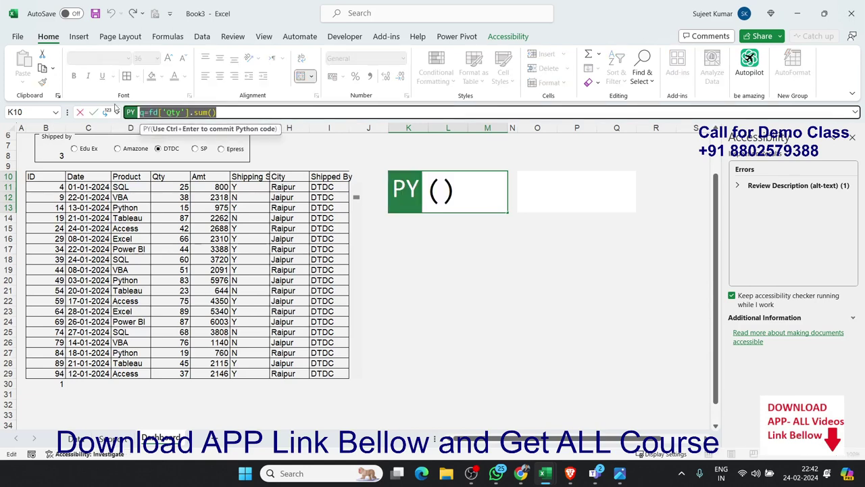
{"action": "left_click", "coordinate": [545, 196]}
Enter the Python formula q=fd['amt'].sum() in merged O10 and commit it.
{"action": "double_click", "coordinate": [545, 196]}
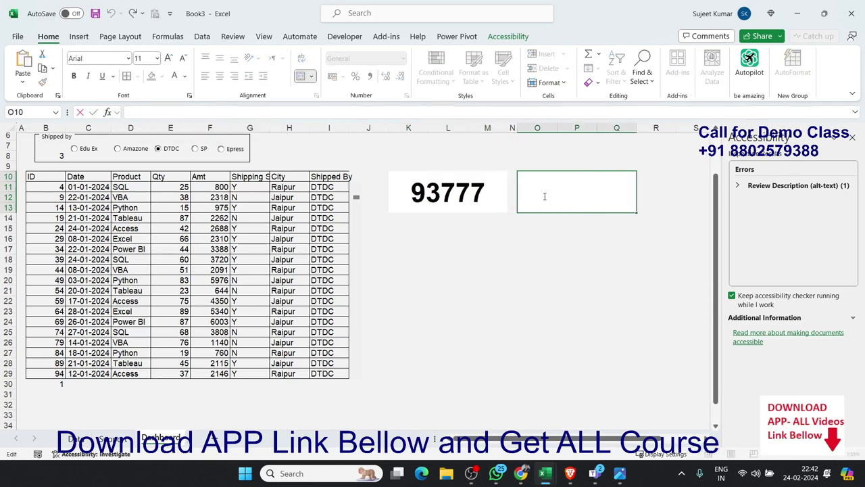
{"action": "type", "text": "=p"}
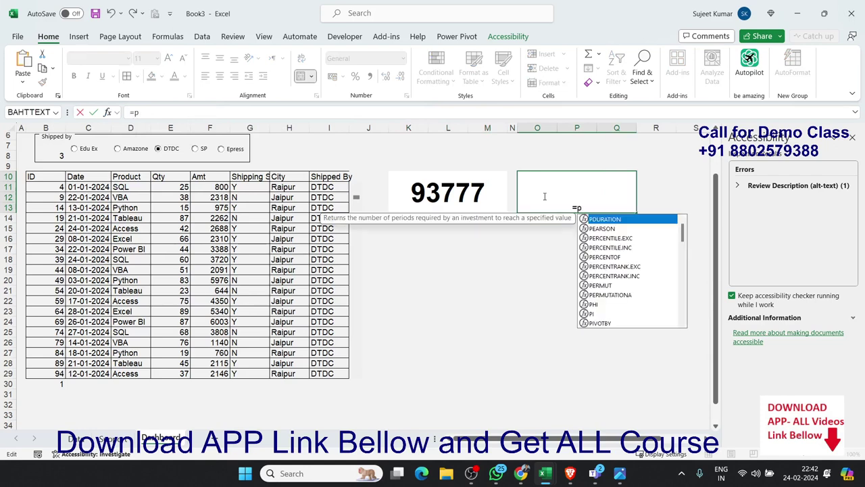
{"action": "type", "text": "y"}
{"action": "key", "text": "Tab"}
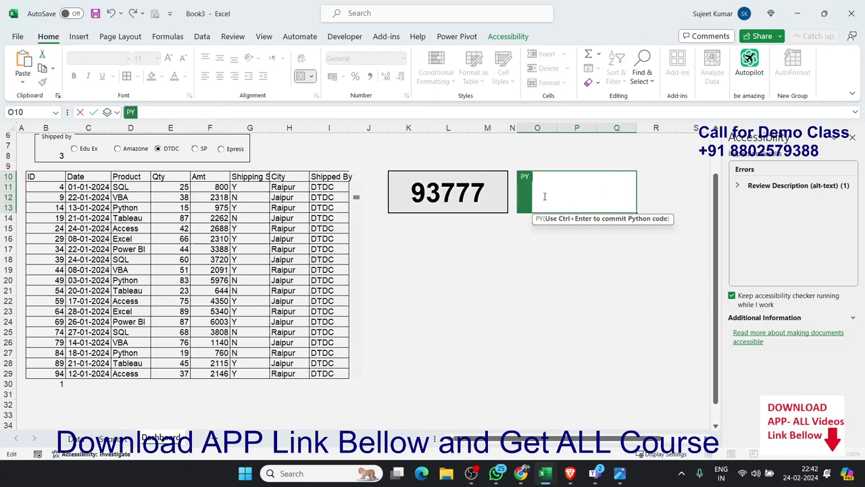
{"action": "type", "text": "q=fd['Qty'].sum()"}
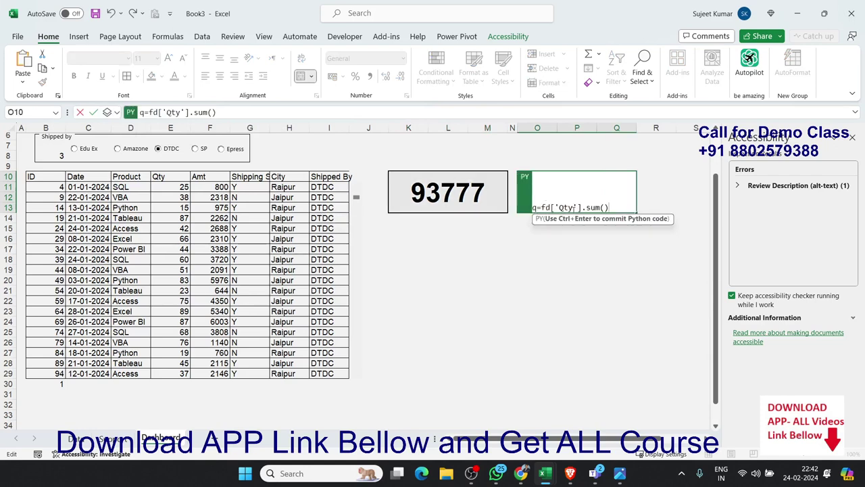
{"action": "key", "text": "BackSpace"}
{"action": "key", "text": "BackSpace"}
{"action": "key", "text": "BackSpace"}
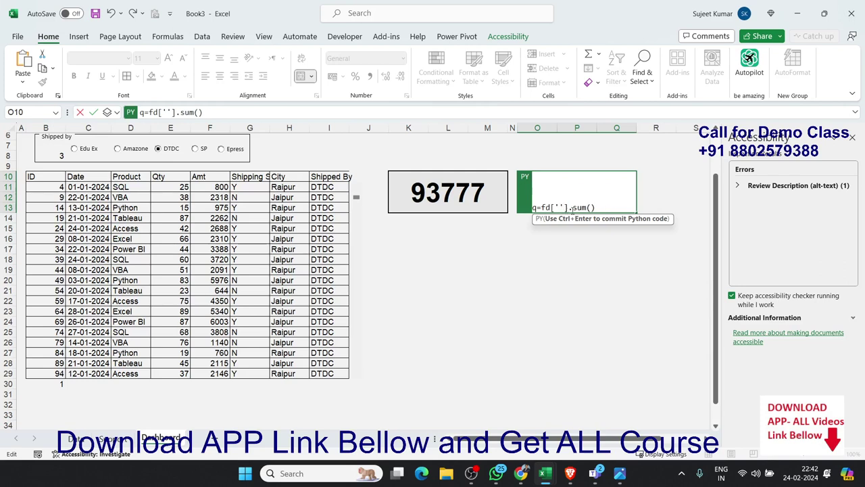
{"action": "type", "text": "amt"}
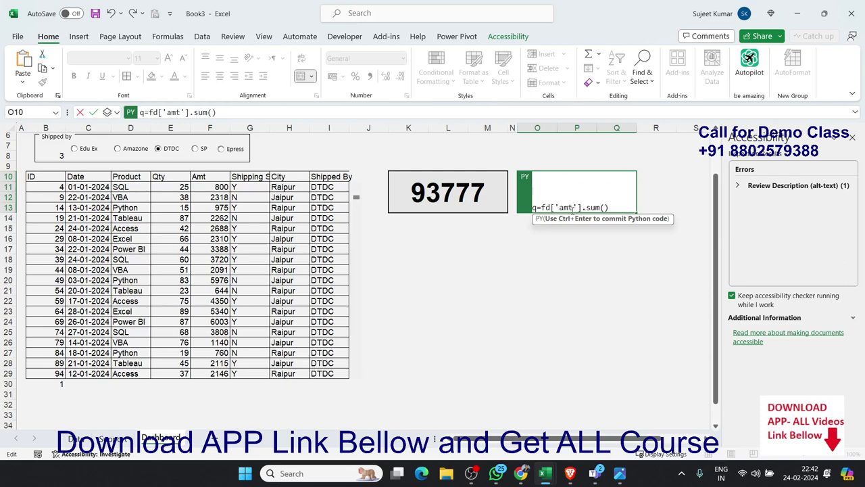
{"action": "key", "text": "ctrl+Return"}
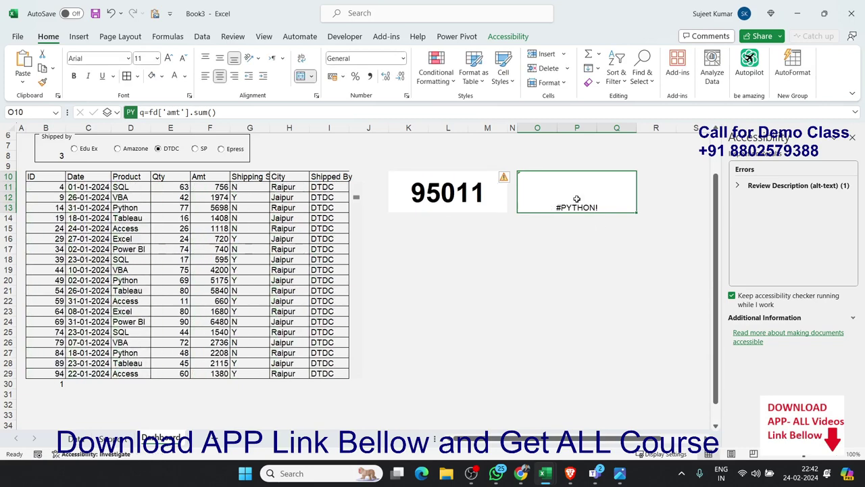
Fix the KeyError by changing 'amt' to 'Amt', giving the total 4632186.
{"action": "left_click", "coordinate": [173, 112]}
{"action": "key", "text": "BackSpace"}
{"action": "type", "text": "A"}
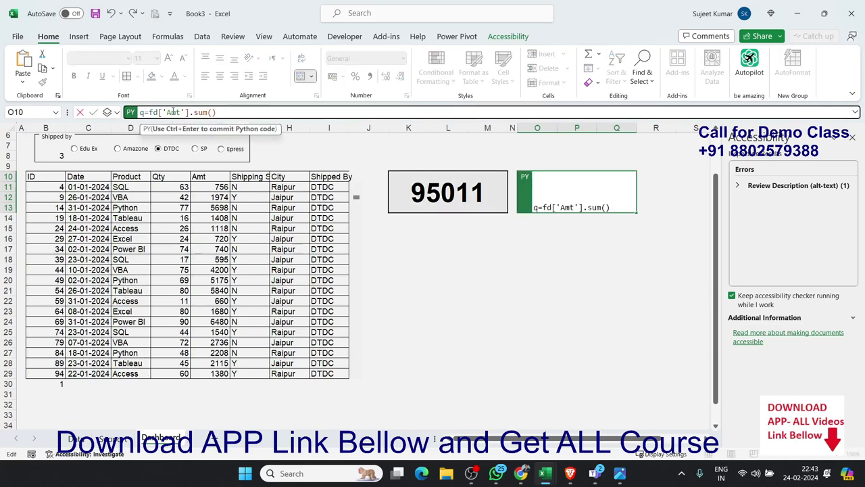
{"action": "key", "text": "ctrl+Return"}
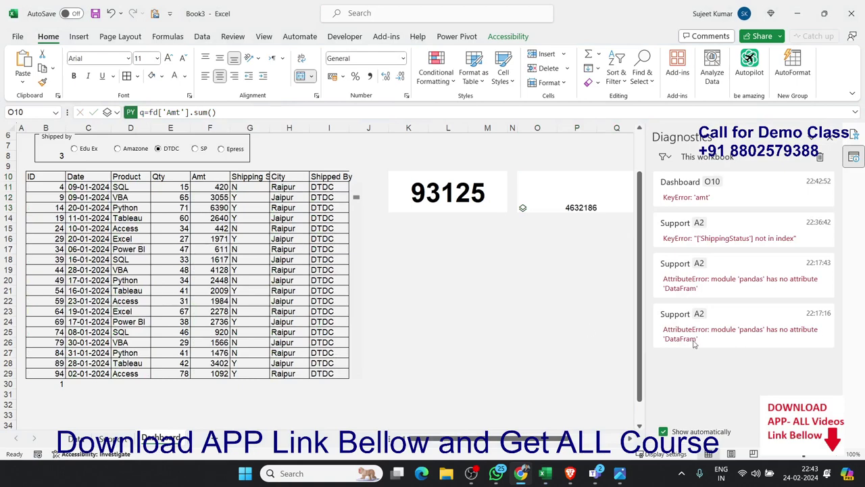
Set O10's Python output to return the Amt total as an Excel value.
{"action": "left_click", "coordinate": [600, 190]}
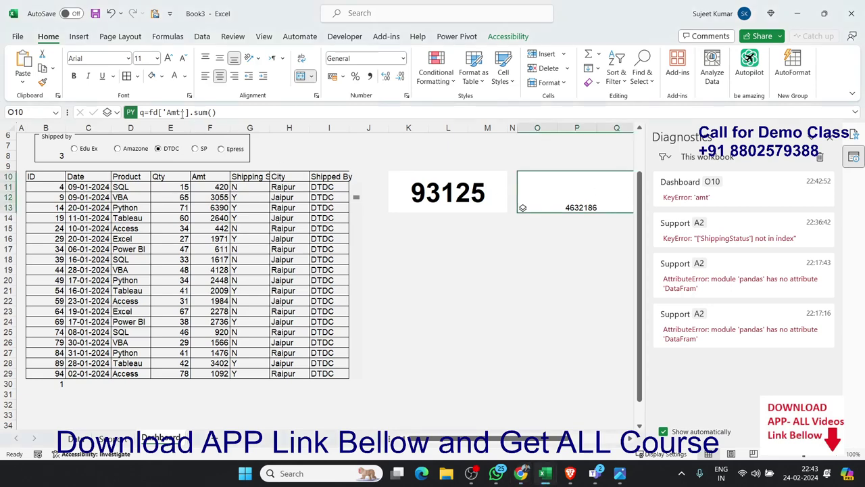
{"action": "left_click", "coordinate": [110, 113]}
{"action": "left_click", "coordinate": [123, 161]}
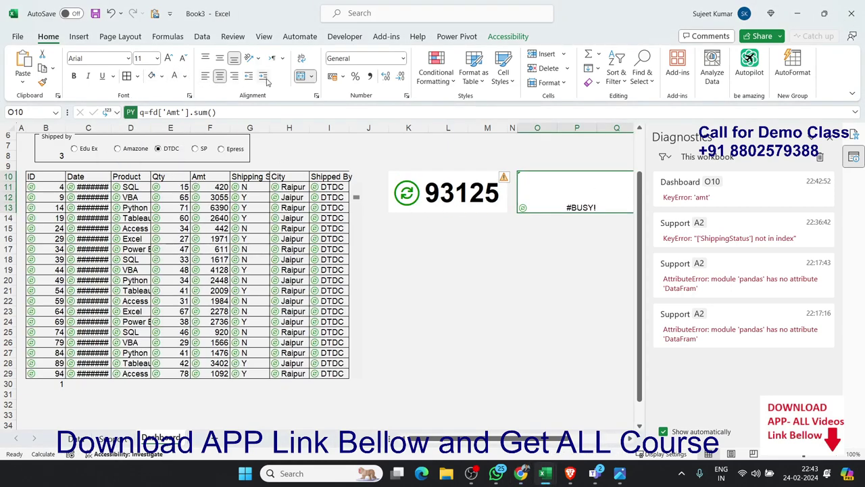
Centre the O10 total horizontally and vertically, make it bold at 24 pt.
{"action": "left_click", "coordinate": [169, 59]}
{"action": "left_click", "coordinate": [169, 58]}
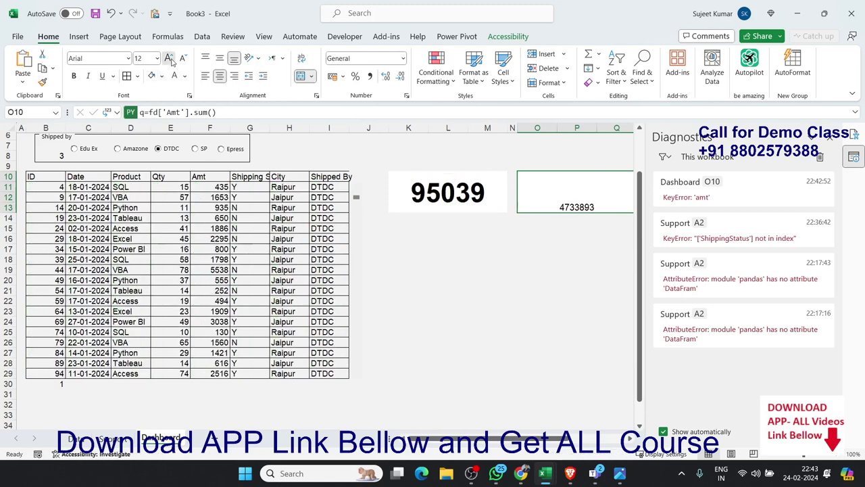
{"action": "left_click", "coordinate": [169, 58]}
{"action": "left_click", "coordinate": [169, 58]}
{"action": "left_click", "coordinate": [169, 58]}
{"action": "left_click", "coordinate": [218, 76]}
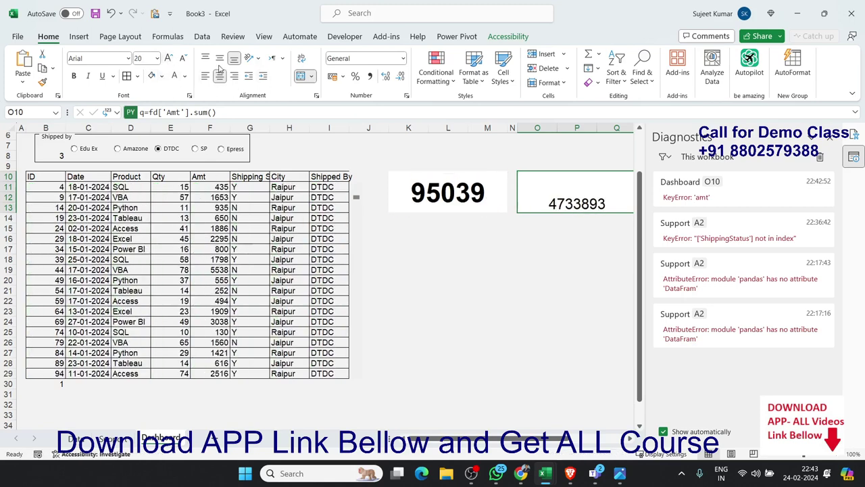
{"action": "left_click", "coordinate": [220, 59]}
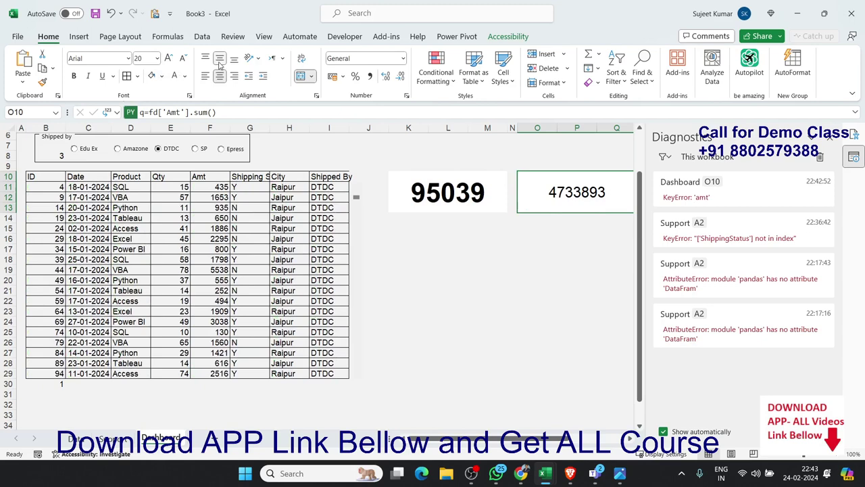
{"action": "key", "text": "ctrl+b"}
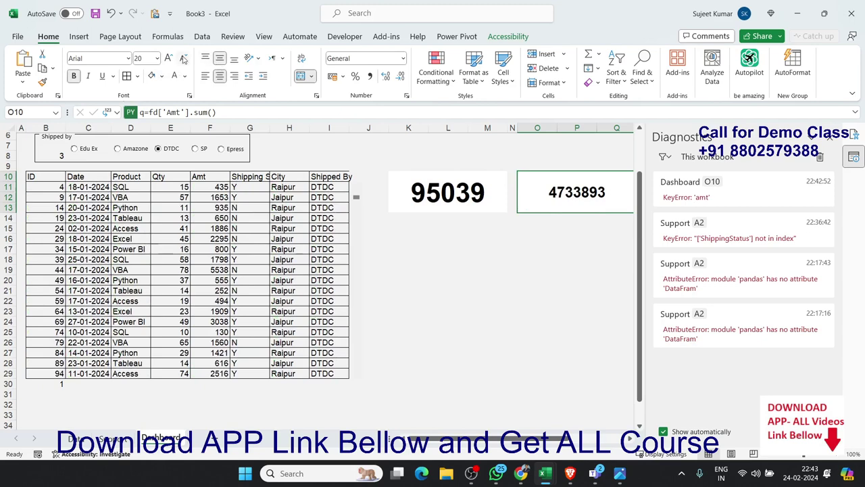
{"action": "left_click", "coordinate": [169, 58]}
{"action": "left_click", "coordinate": [169, 58]}
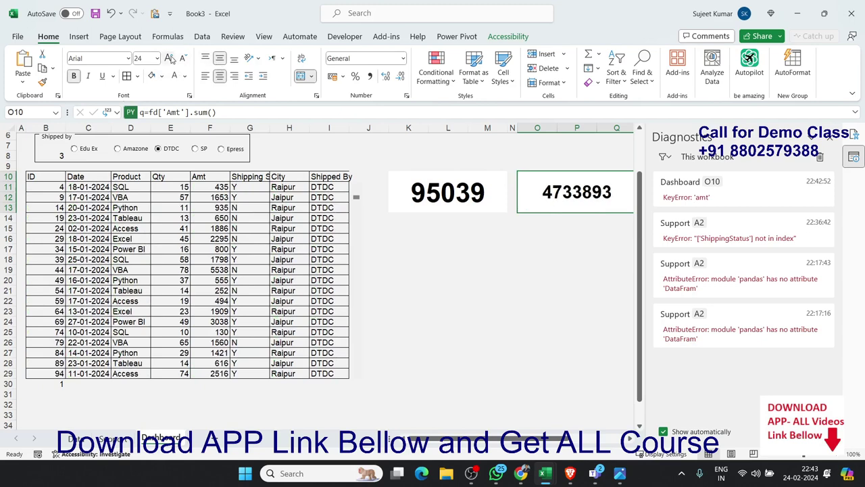
{"action": "left_click", "coordinate": [458, 282]}
Narrow column R into a spacer and merge S10:T13 into a third card.
{"action": "left_click", "coordinate": [830, 136]}
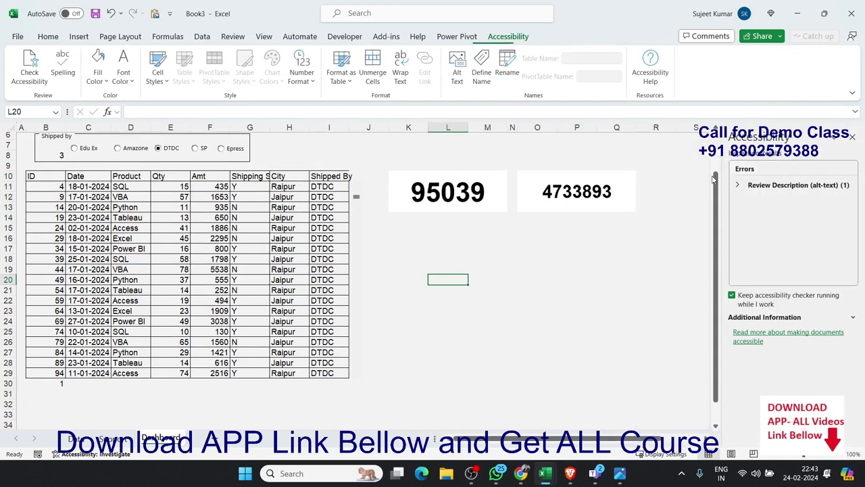
{"action": "left_click", "coordinate": [849, 138]}
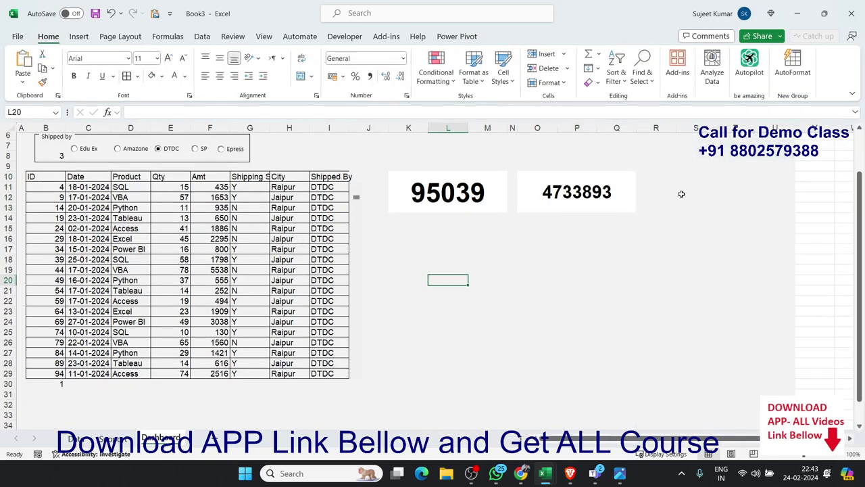
{"action": "left_click", "coordinate": [663, 179]}
{"action": "left_click_drag", "start_coordinate": [676, 128], "coordinate": [645, 133]}
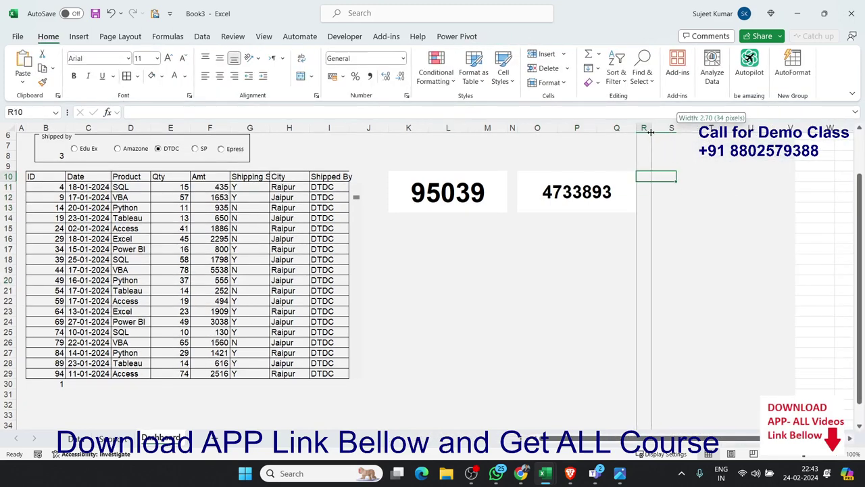
{"action": "mouse_move", "coordinate": [666, 178]}
{"action": "left_mouse_down"}
{"action": "mouse_move", "coordinate": [720, 180]}
{"action": "mouse_move", "coordinate": [722, 210]}
{"action": "left_mouse_up"}
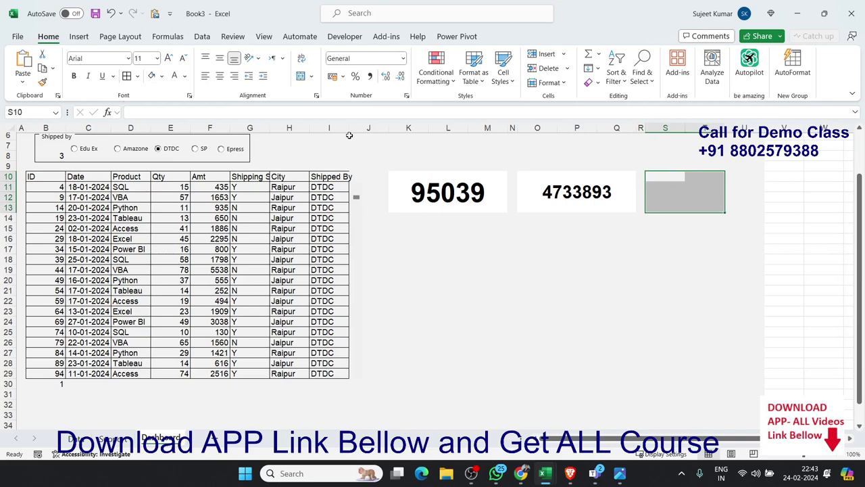
{"action": "left_click", "coordinate": [301, 76]}
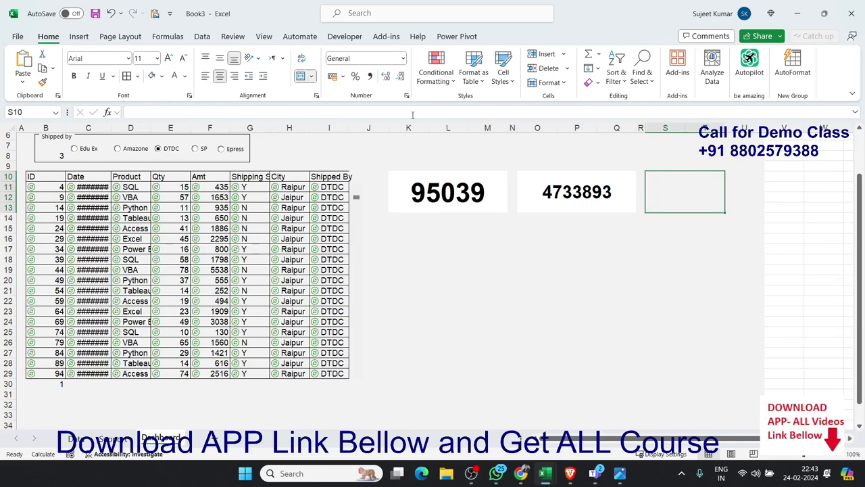
{"action": "left_click", "coordinate": [429, 215]}
{"action": "left_click", "coordinate": [397, 171]}
Label K9 'Total Qty Sold' and O9 'Total Rev'.
{"action": "left_click", "coordinate": [397, 164]}
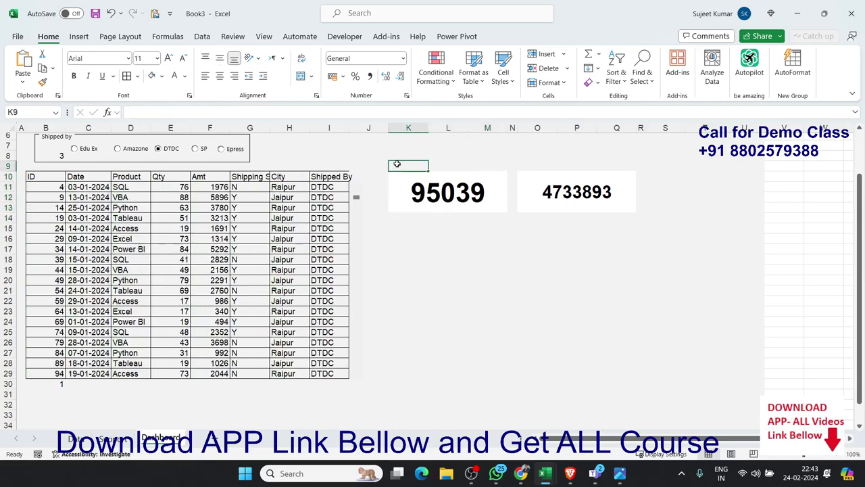
{"action": "type", "text": "Total"}
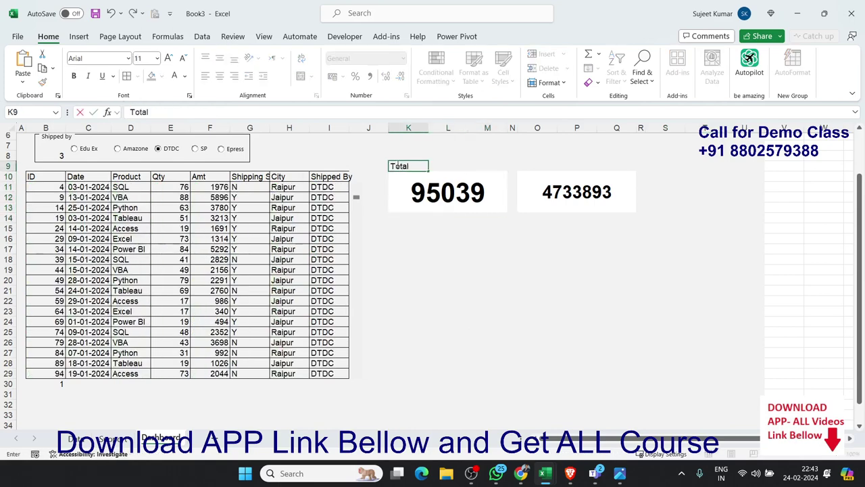
{"action": "type", "text": " Qty"}
{"action": "type", "text": " Sold"}
{"action": "key", "text": "Right"}
{"action": "key", "text": "Right"}
{"action": "key", "text": "Right"}
{"action": "key", "text": "Right"}
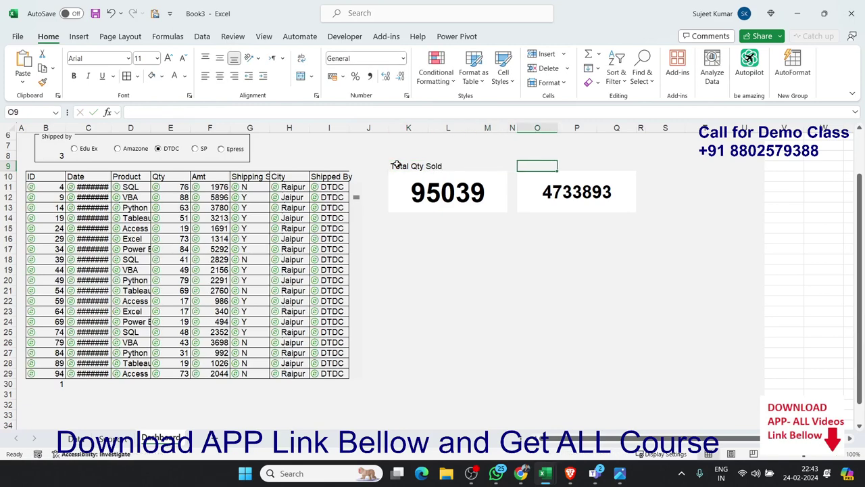
{"action": "type", "text": "Total R"}
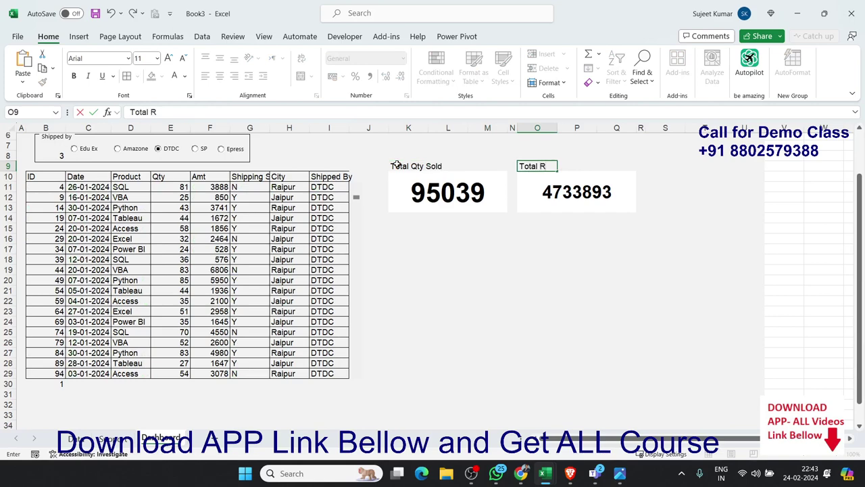
{"action": "type", "text": "ev"}
{"action": "key", "text": "Right"}
{"action": "key", "text": "Right"}
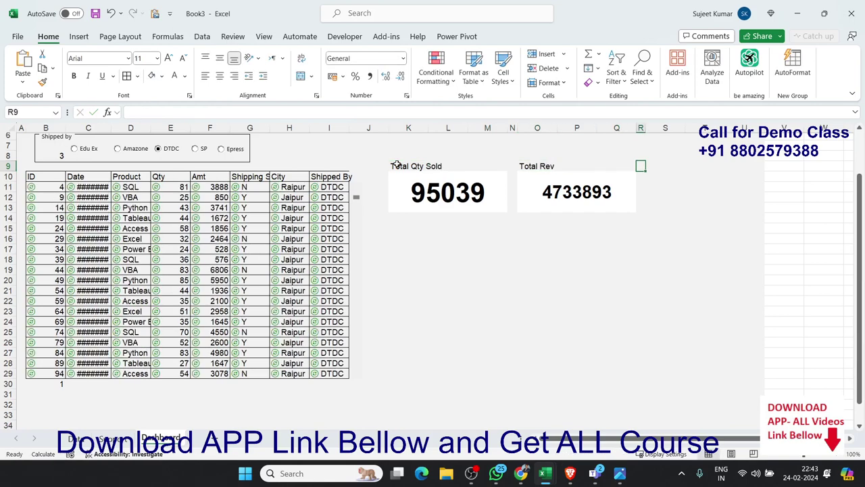
{"action": "key", "text": "Right"}
{"action": "key", "text": "Right"}
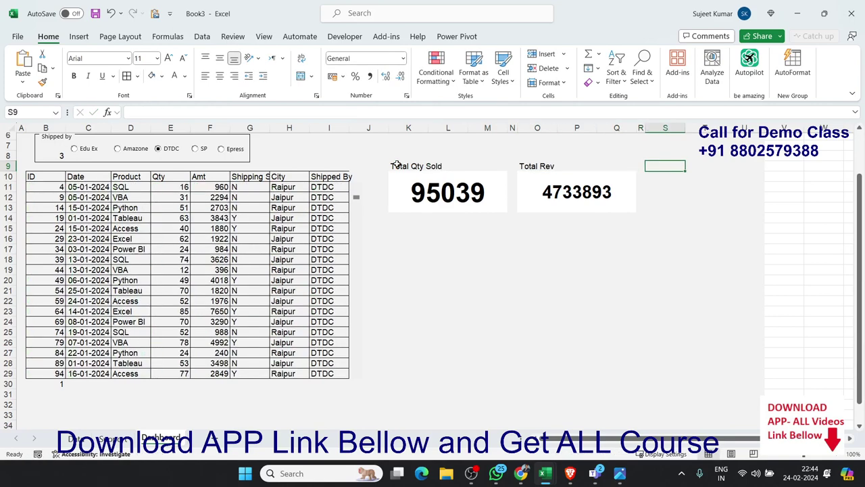
Label S9 'Total Order Shipped', correcting the typos in the text.
{"action": "type", "text": "Tot"}
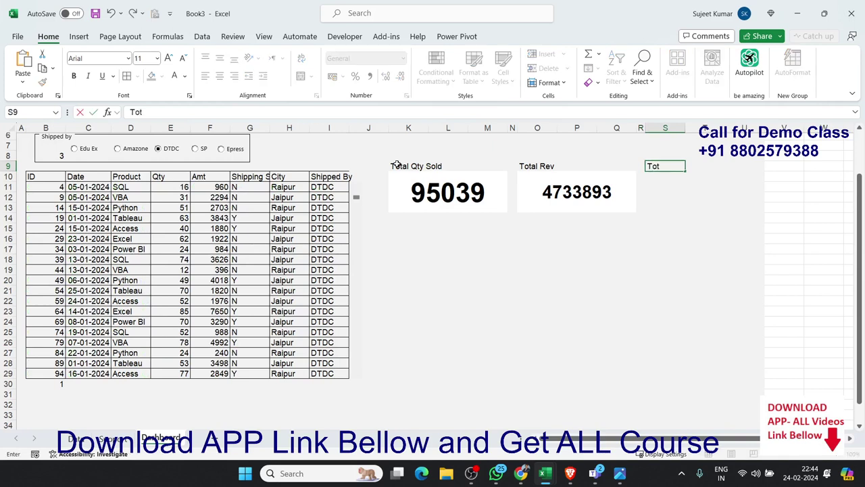
{"action": "type", "text": "al Ord"}
{"action": "type", "text": "er Sh"}
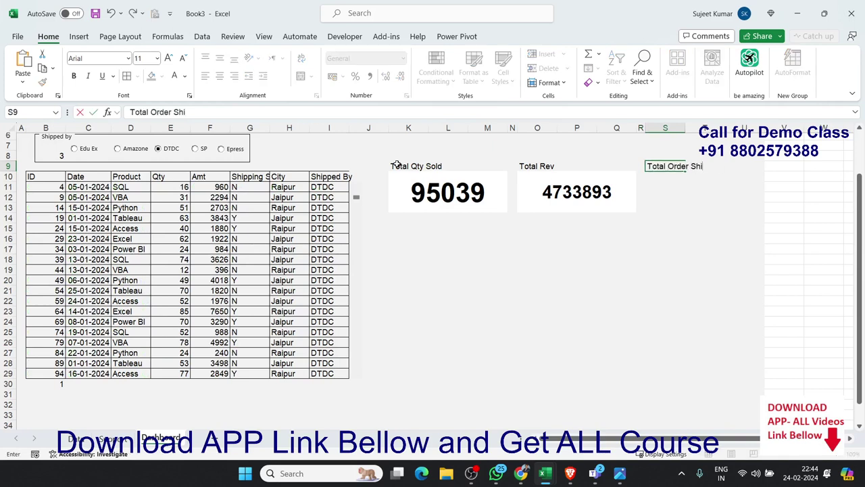
{"action": "type", "text": "ip"}
{"action": "type", "text": "h"}
{"action": "key", "text": "BackSpace"}
{"action": "type", "text": "ped"}
{"action": "left_click", "coordinate": [397, 168]}
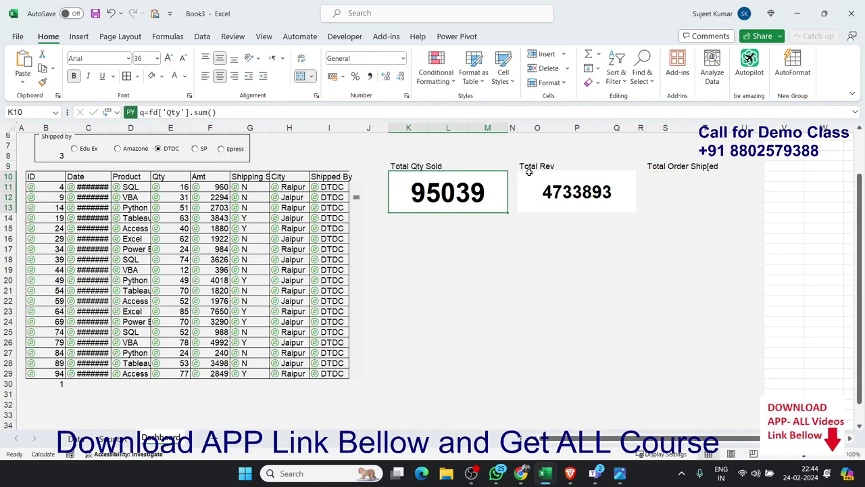
{"action": "left_click", "coordinate": [668, 167]}
{"action": "double_click", "coordinate": [668, 167]}
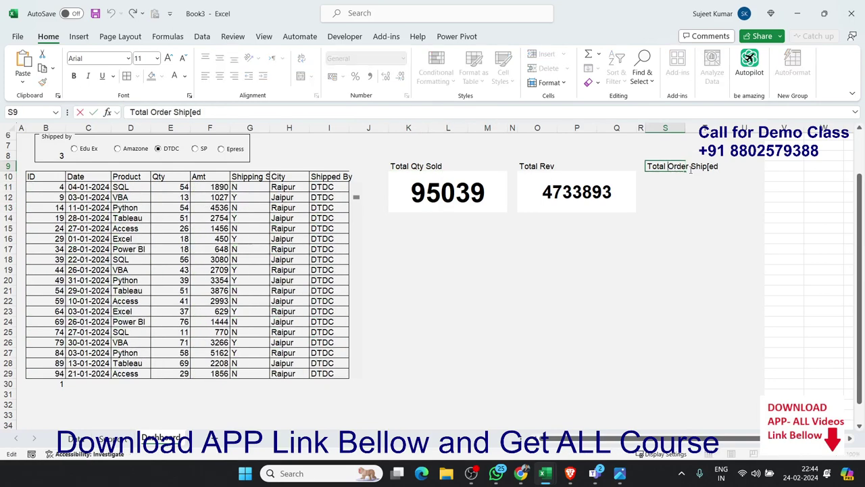
{"action": "key", "text": "Delete"}
{"action": "type", "text": "p"}
{"action": "type", "text": "e"}
{"action": "key", "text": "Return"}
{"action": "key", "text": "Down"}
{"action": "key", "text": "Up"}
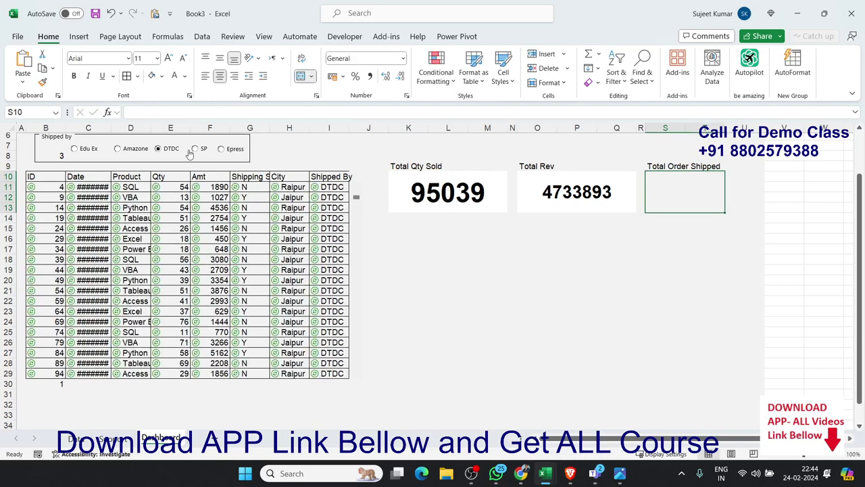
{"action": "left_click", "coordinate": [257, 198]}
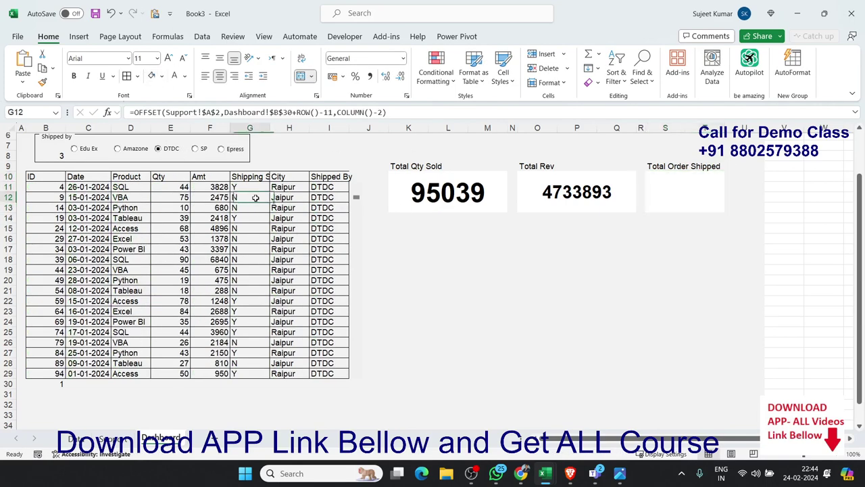
{"action": "left_click", "coordinate": [683, 198]}
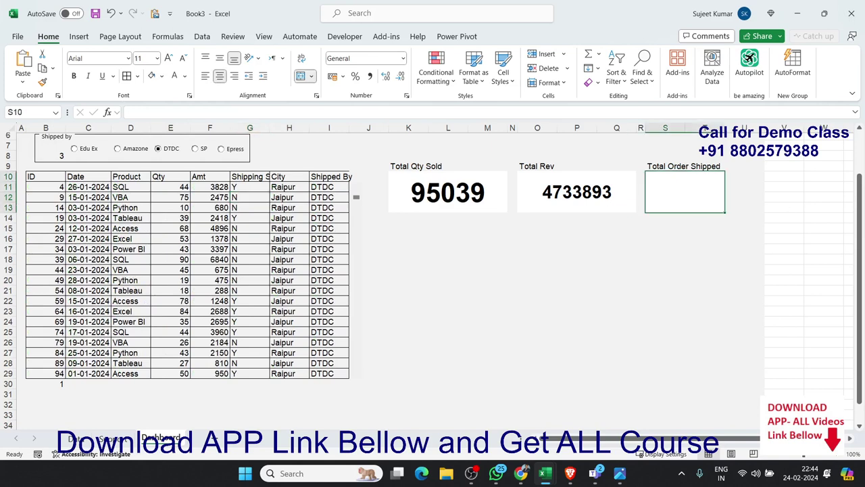
{"action": "key", "text": "alt+Tab"}
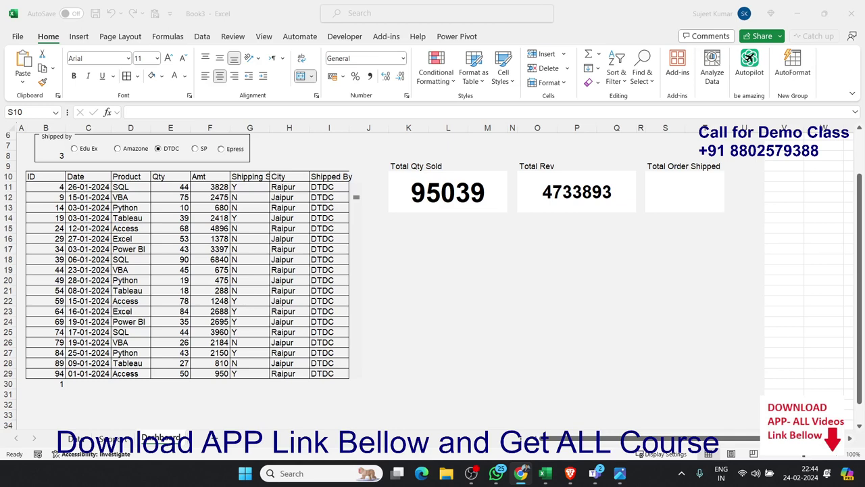
{"action": "left_click", "coordinate": [686, 193]}
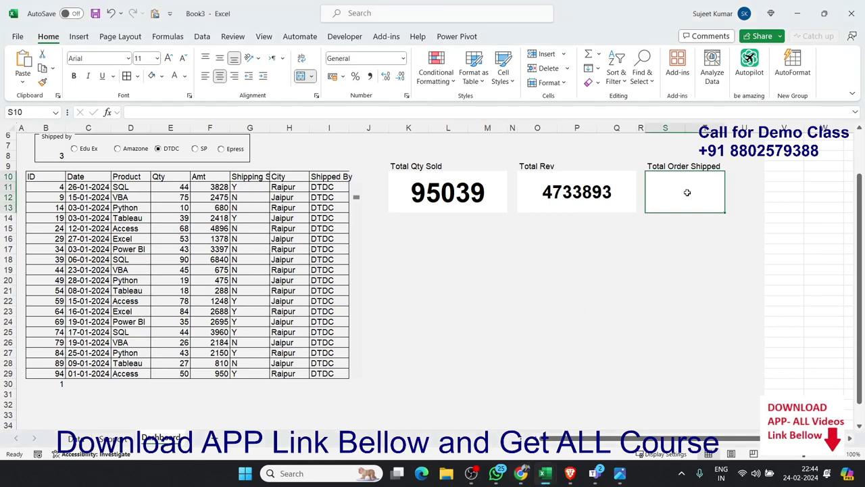
{"action": "type", "text": "="}
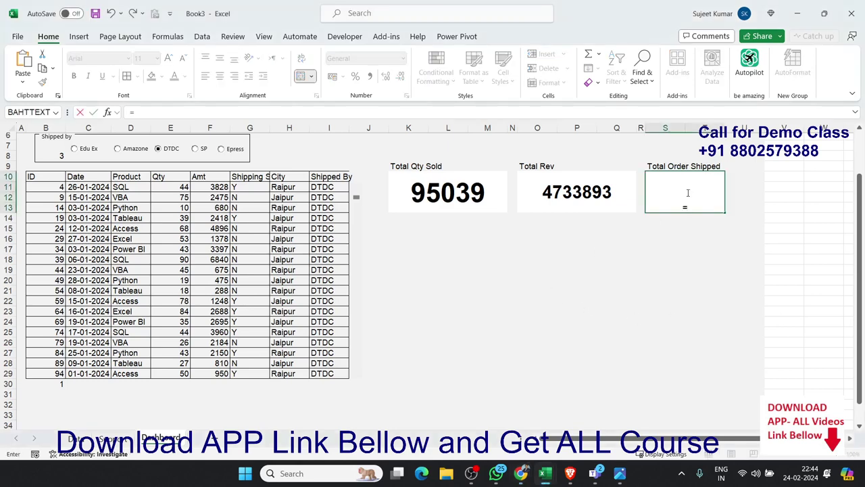
{"action": "type", "text": "py"}
{"action": "key", "text": "Tab"}
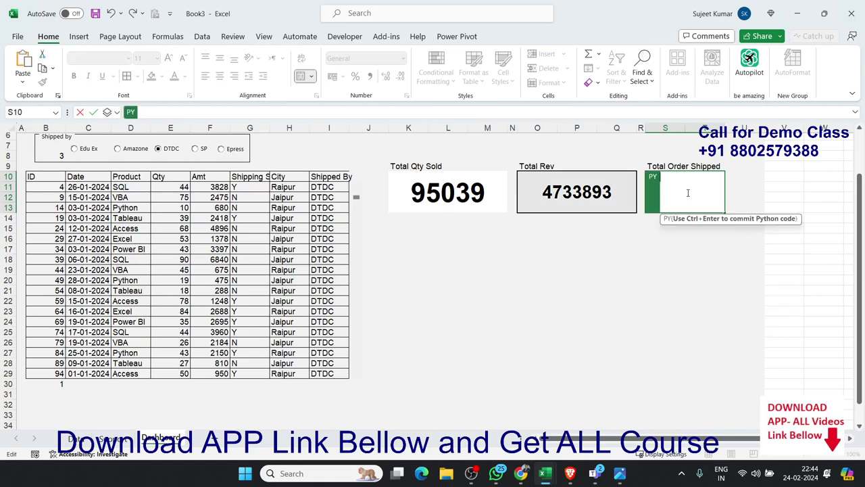
{"action": "type", "text": "OS"}
{"action": "type", "text": "="}
{"action": "type", "text": "fd"}
{"action": "key", "text": "BackSpace"}
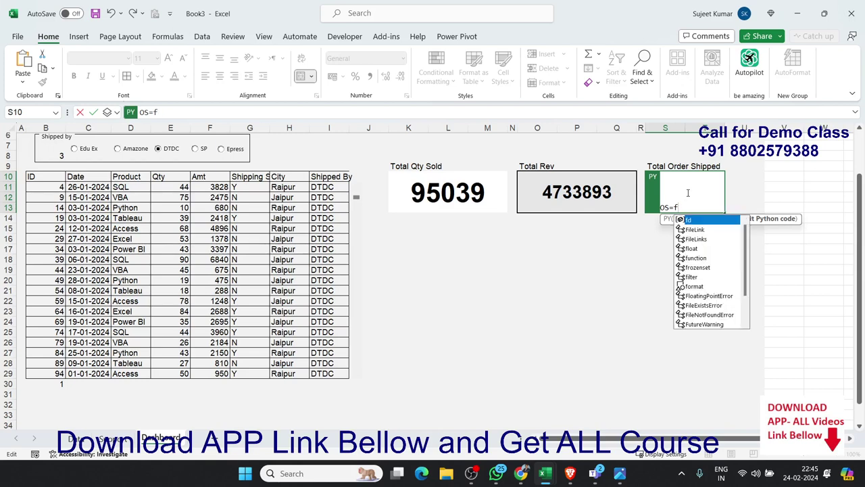
{"action": "type", "text": "d"}
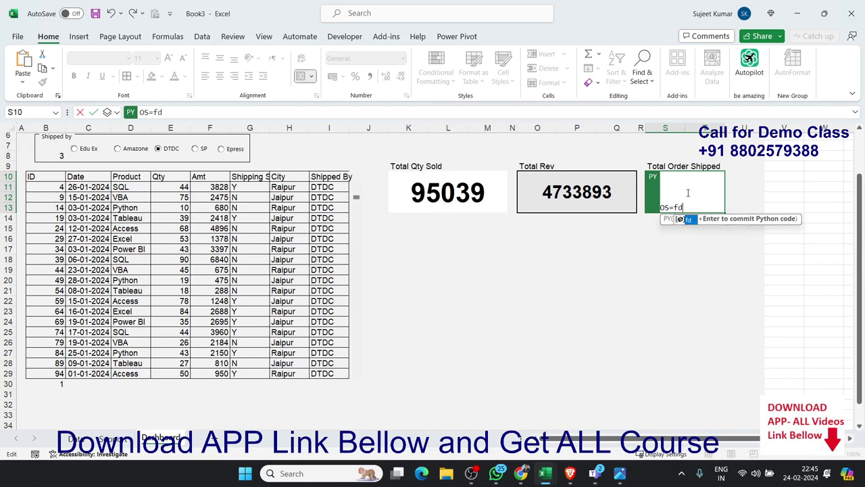
{"action": "type", "text": "["}
{"action": "type", "text": "fd"}
{"action": "type", "text": "]"}
{"action": "key", "text": "BackSpace"}
{"action": "type", "text": "['"}
{"action": "type", "text": "S"}
{"action": "type", "text": "h"}
{"action": "key", "text": "Escape"}
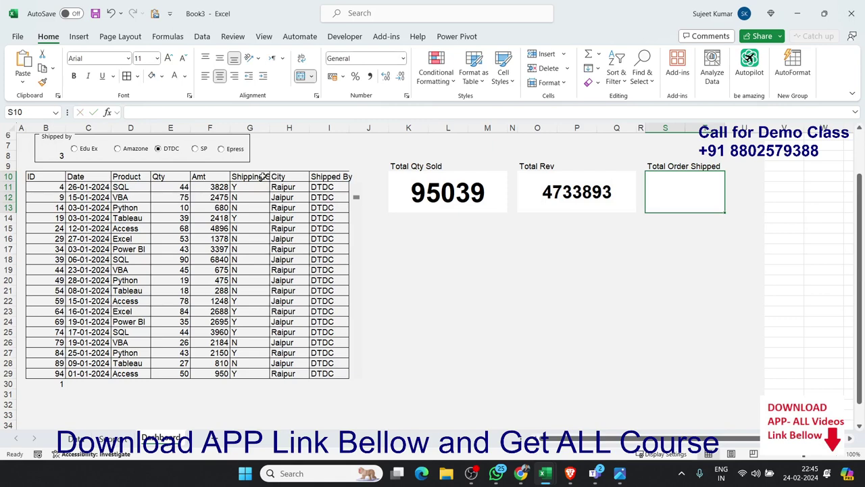
Check the exact Shipping Status header name, then switch S10 into Python mode with =PY.
{"action": "left_click", "coordinate": [264, 176]}
{"action": "double_click", "coordinate": [264, 176]}
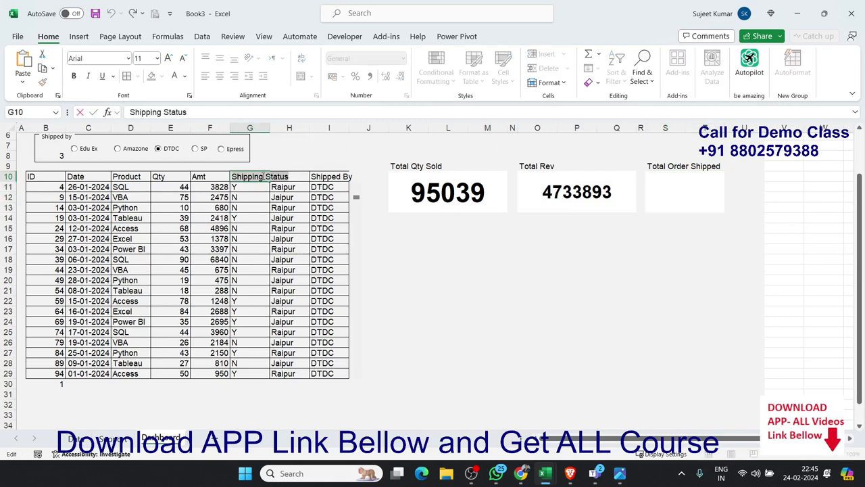
{"action": "key", "text": "Escape"}
{"action": "left_click", "coordinate": [651, 201]}
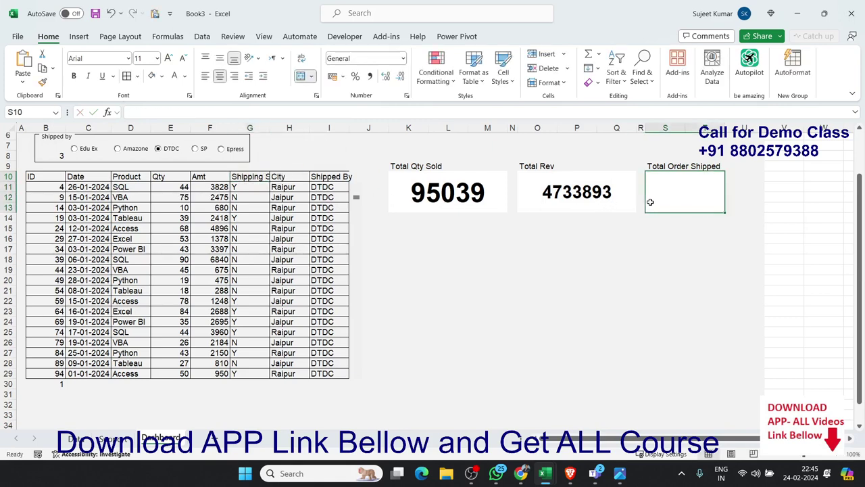
{"action": "double_click", "coordinate": [676, 200]}
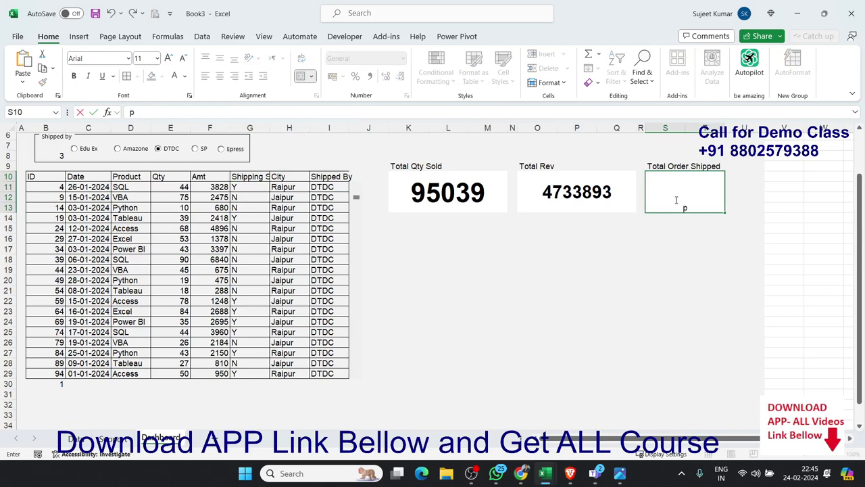
{"action": "type", "text": "=p"}
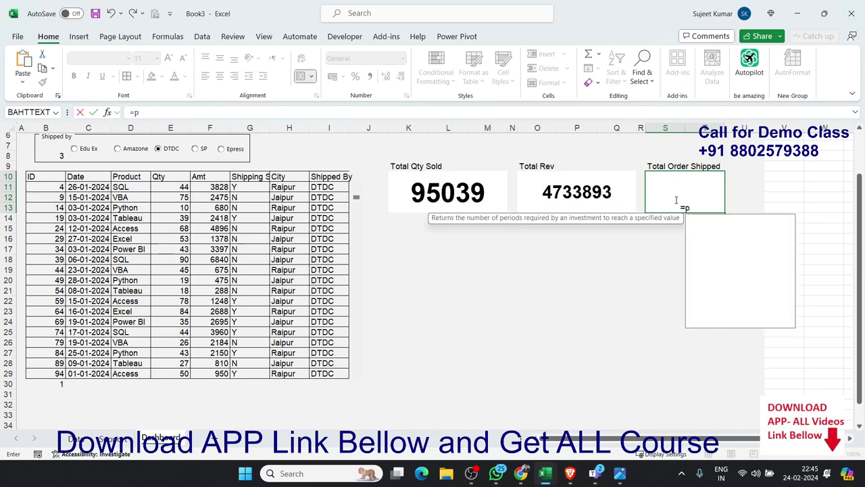
{"action": "type", "text": "y"}
{"action": "key", "text": "Tab"}
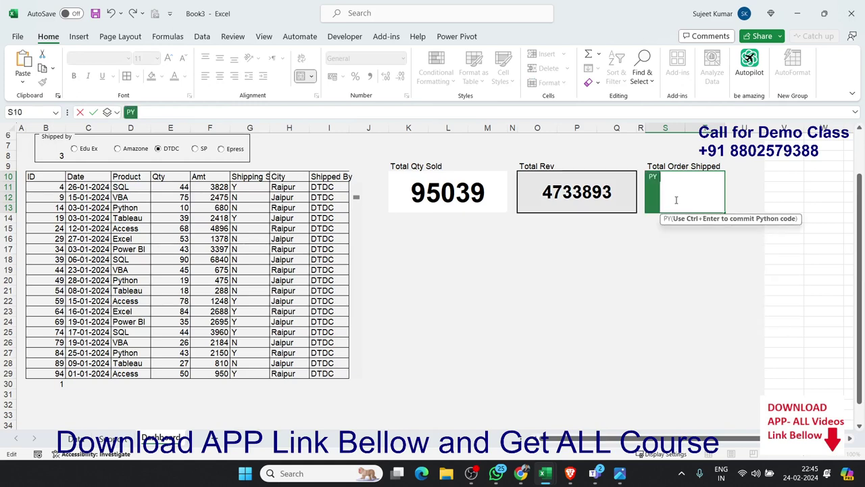
Type the filter os=fd[fd['Shipping Status']=='Y'] and start a new code line.
{"action": "type", "text": "f"}
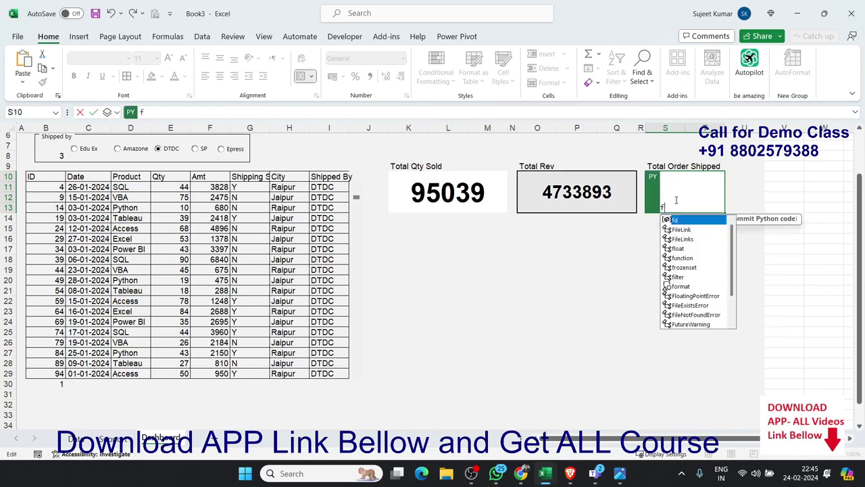
{"action": "type", "text": "d"}
{"action": "key", "text": "BackSpace"}
{"action": "key", "text": "BackSpace"}
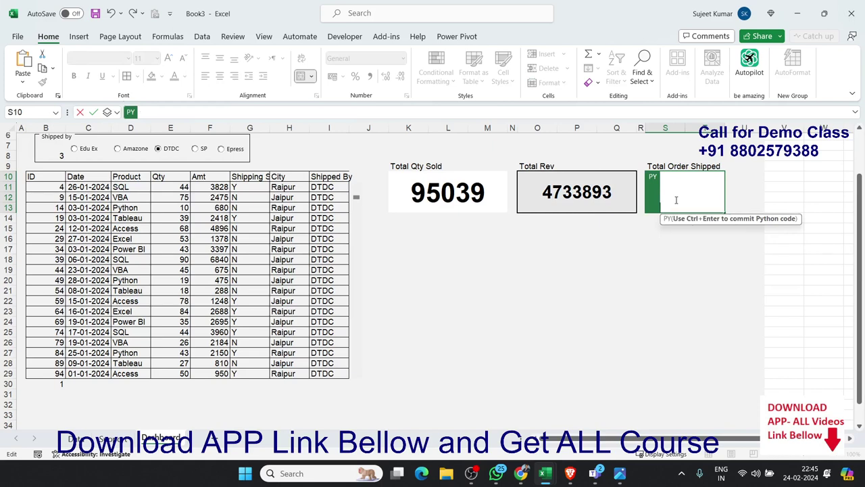
{"action": "type", "text": "es"}
{"action": "key", "text": "BackSpace"}
{"action": "key", "text": "BackSpace"}
{"action": "key", "text": "BackSpace"}
{"action": "type", "text": "os"}
{"action": "type", "text": "="}
{"action": "type", "text": "fd[f"}
{"action": "type", "text": "d["}
{"action": "type", "text": "'Shipping Status"}
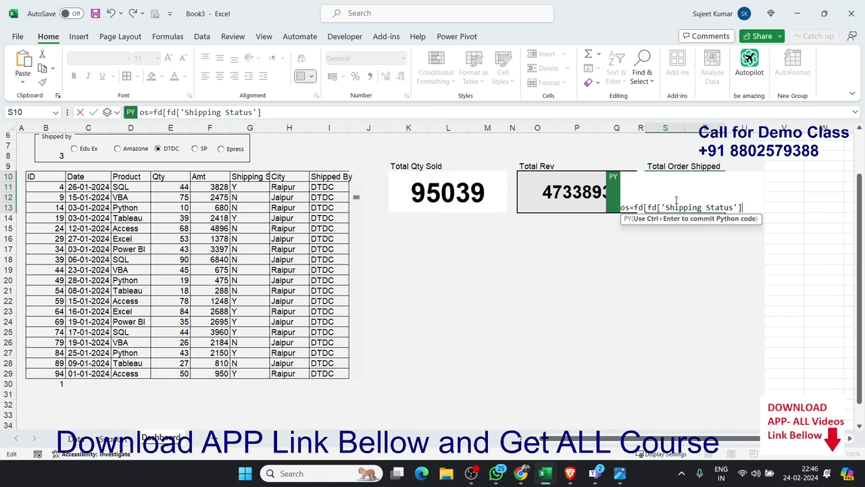
{"action": "type", "text": "=="}
{"action": "type", "text": "'"}
{"action": "type", "text": "T"}
{"action": "key", "text": "BackSpace"}
{"action": "type", "text": "Y"}
{"action": "type", "text": "'"}
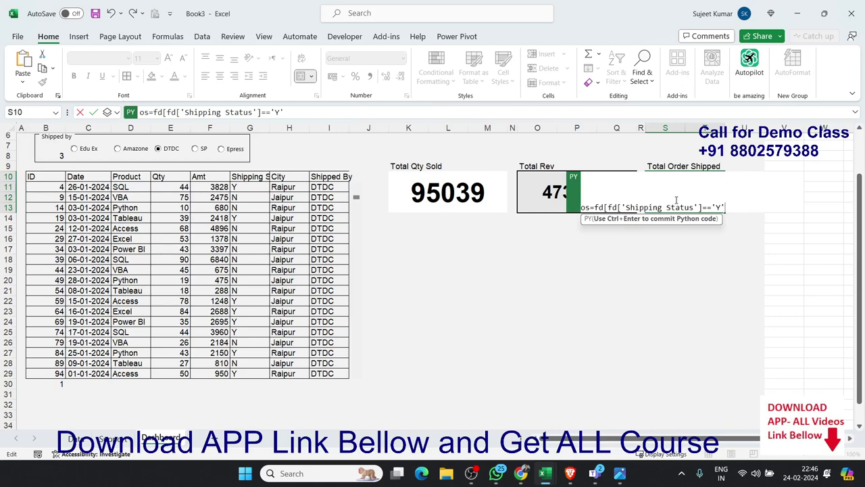
{"action": "type", "text": "]"}
{"action": "key", "text": "Return"}
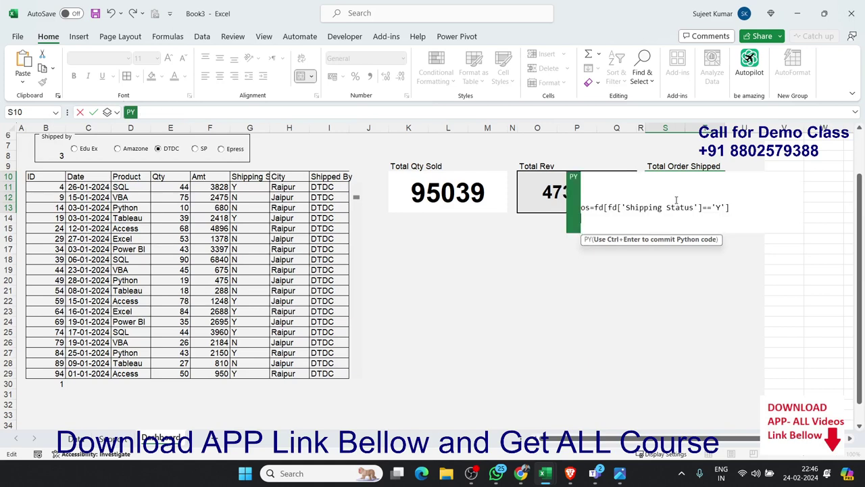
Add o=os['Shipping Status'].count() and commit the code, showing 956 shipped orders.
{"action": "type", "text": "o"}
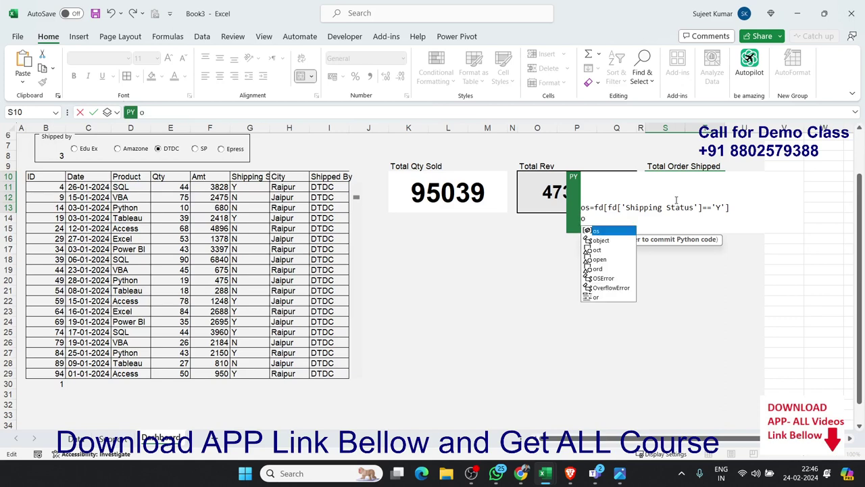
{"action": "type", "text": "s"}
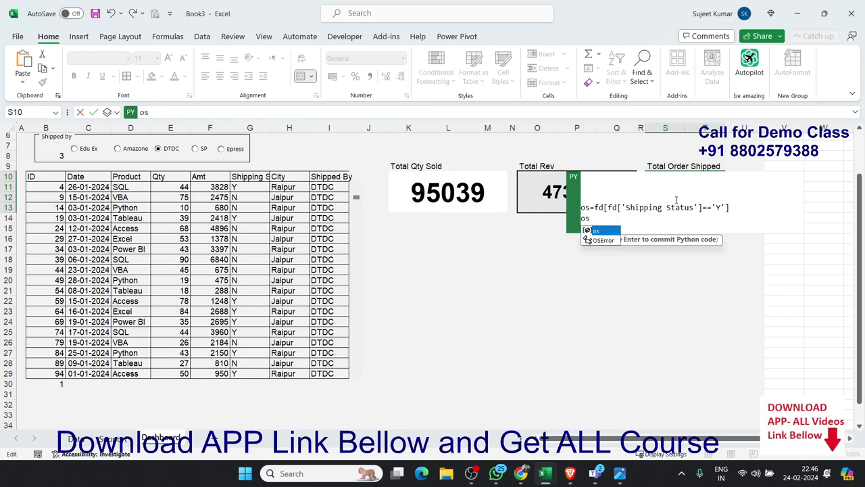
{"action": "key", "text": "Escape"}
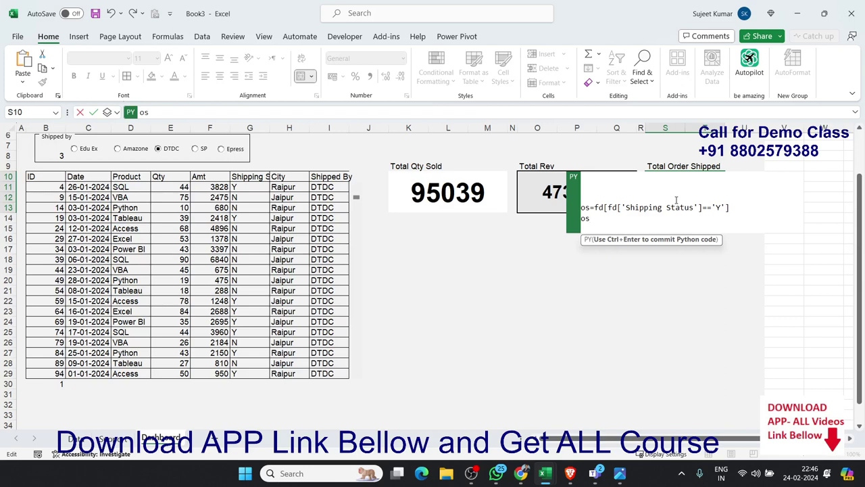
{"action": "key", "text": "BackSpace"}
{"action": "type", "text": "="}
{"action": "type", "text": "os"}
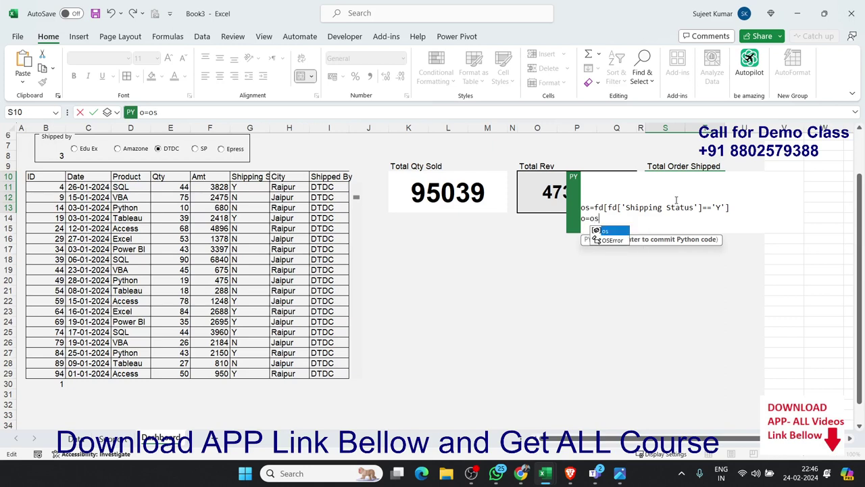
{"action": "key", "text": "Escape"}
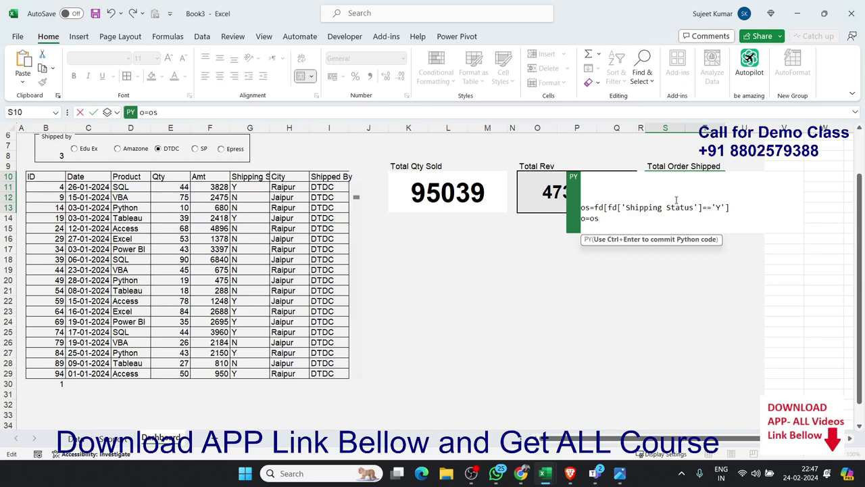
{"action": "type", "text": "["}
{"action": "type", "text": "Shipping Status"}
{"action": "key", "text": "BackSpace"}
{"action": "key", "text": "BackSpace"}
{"action": "key", "text": "BackSpace"}
{"action": "type", "text": "'Shipping Status'"}
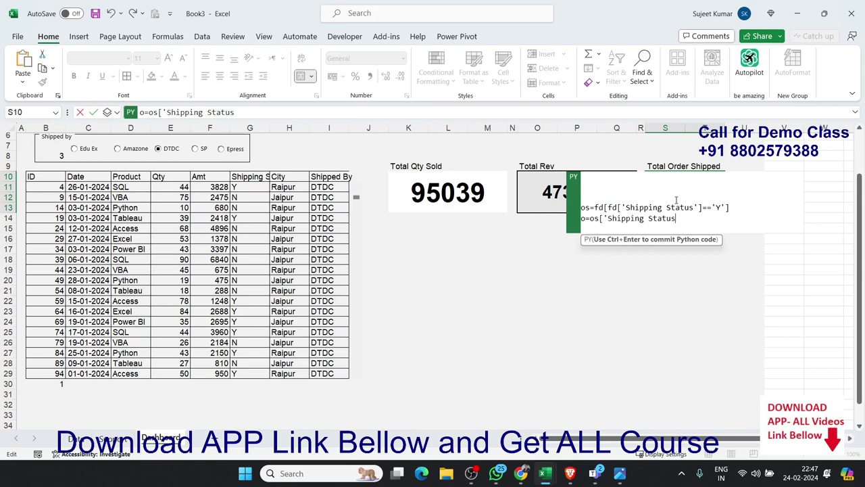
{"action": "type", "text": "]"}
{"action": "type", "text": ".count"}
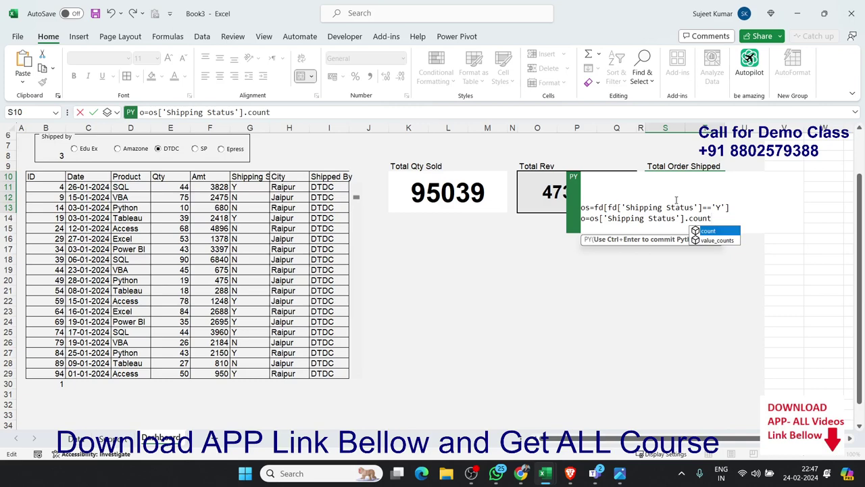
{"action": "key", "text": "Escape"}
{"action": "type", "text": "()"}
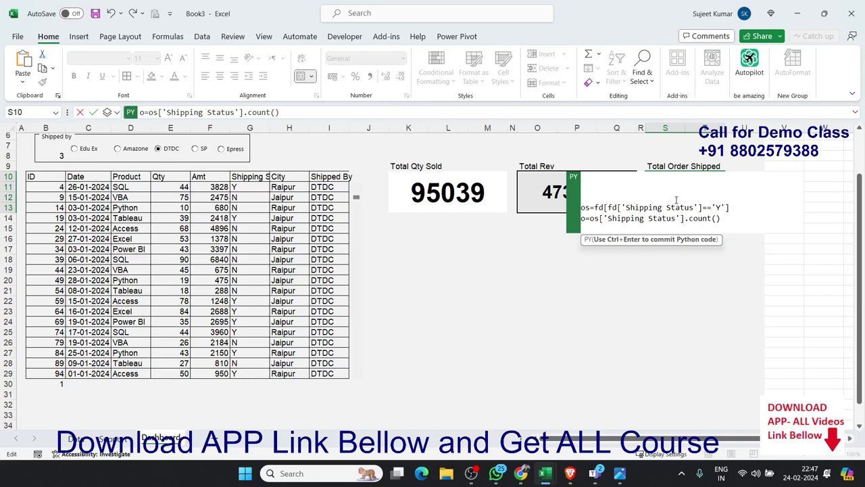
{"action": "key", "text": "ctrl+Return"}
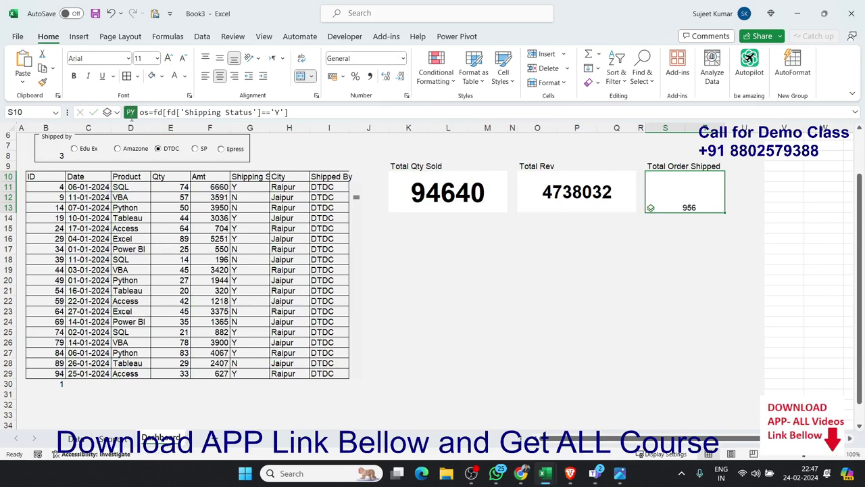
Return S10's count as an Excel value, centre it and enlarge its font three steps.
{"action": "left_click", "coordinate": [119, 113]}
{"action": "left_click", "coordinate": [119, 161]}
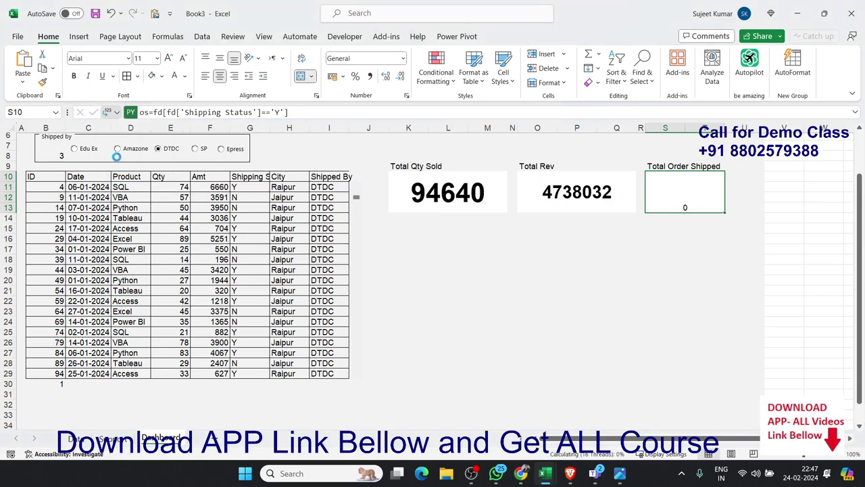
{"action": "left_click", "coordinate": [217, 76]}
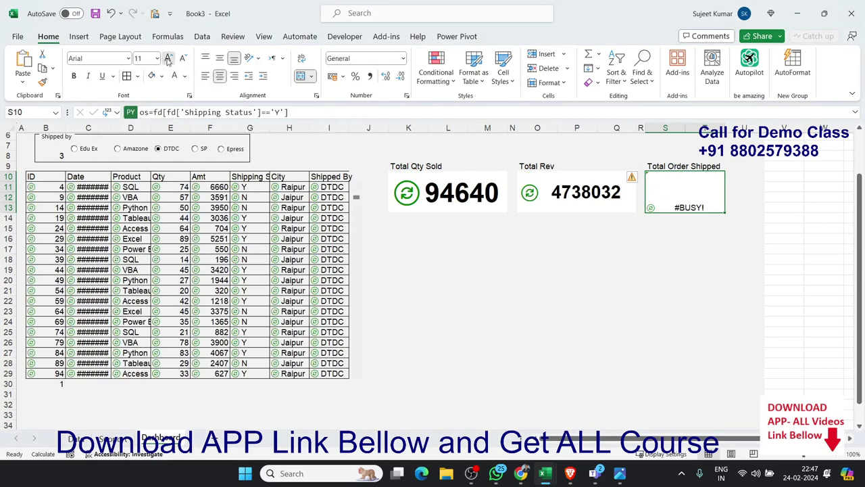
{"action": "left_click", "coordinate": [167, 58]}
{"action": "left_click", "coordinate": [167, 59]}
{"action": "left_click", "coordinate": [167, 58]}
{"action": "left_click", "coordinate": [167, 58]}
{"action": "left_click", "coordinate": [167, 59]}
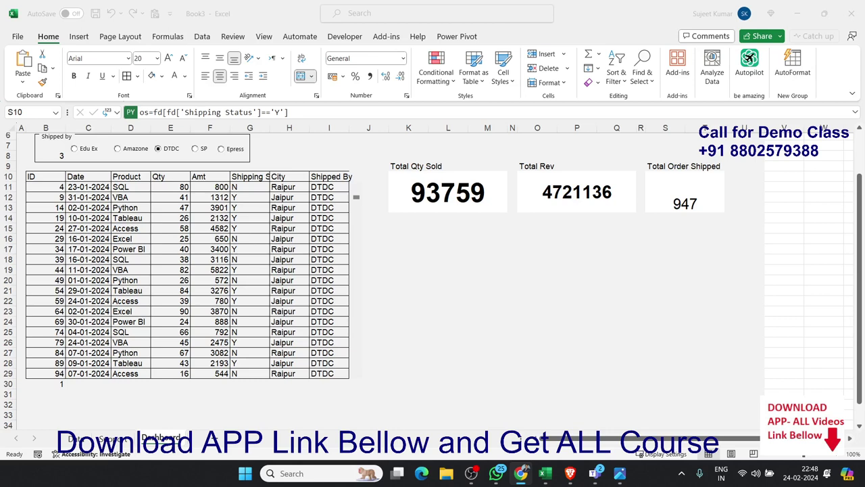
Enlarge the 947 shipped-orders figure to about 36 pt, then select cell K15.
{"action": "left_click", "coordinate": [695, 201]}
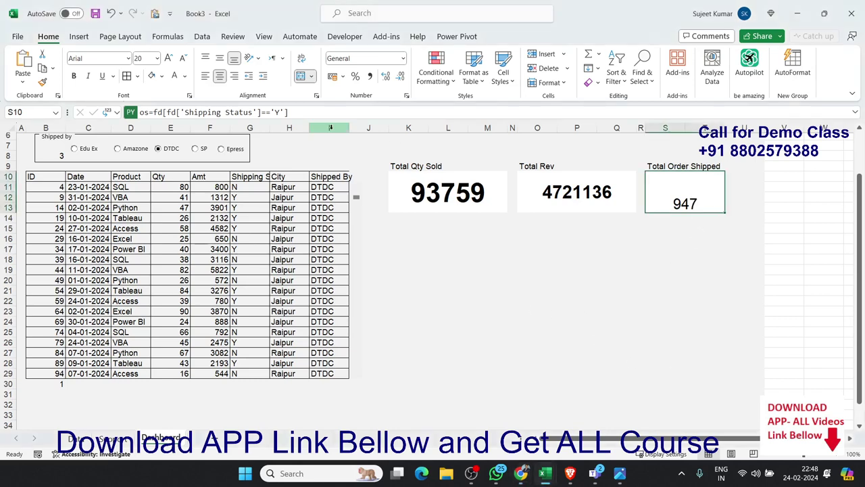
{"action": "left_click", "coordinate": [169, 58]}
{"action": "left_click", "coordinate": [170, 59]}
{"action": "left_click", "coordinate": [169, 59]}
{"action": "left_click", "coordinate": [169, 58]}
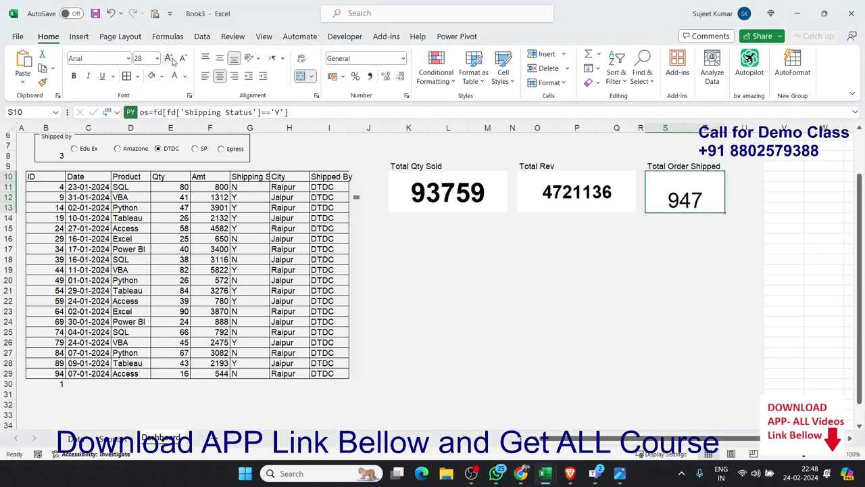
{"action": "left_click", "coordinate": [170, 59]}
{"action": "left_click", "coordinate": [170, 58]}
{"action": "left_click", "coordinate": [183, 59]}
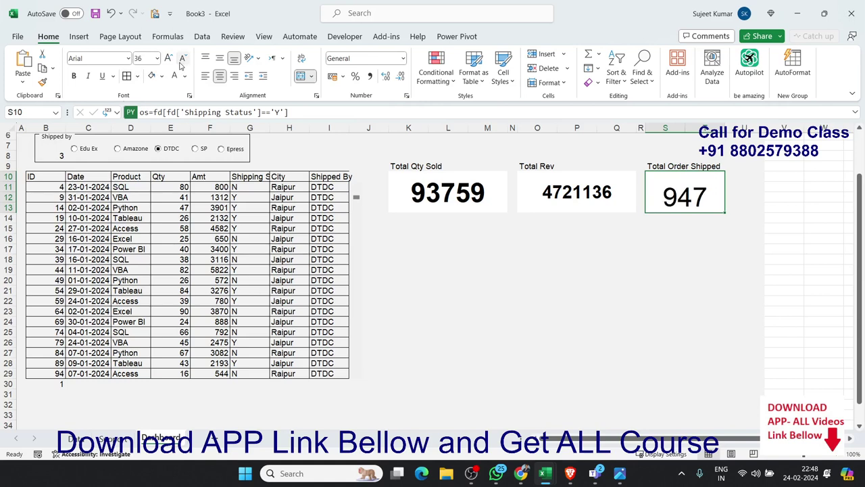
{"action": "left_click", "coordinate": [398, 232]}
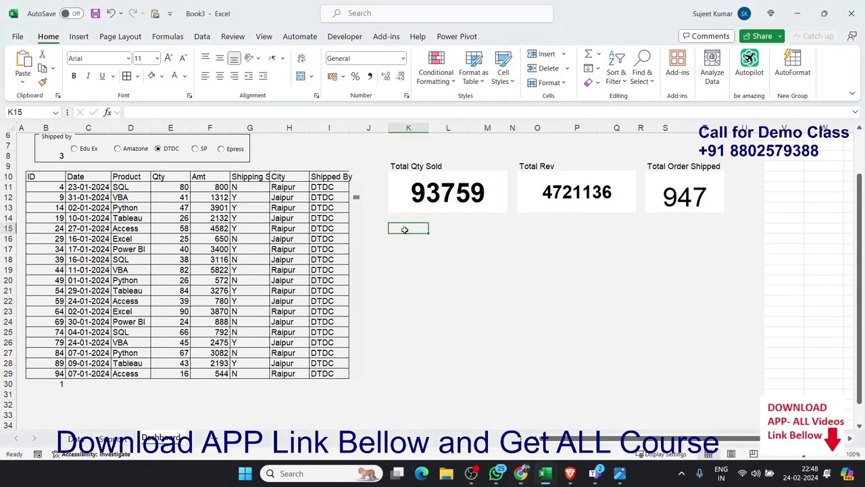
Make K15 a Python cell with =py and clear the trial text on a new line.
{"action": "type", "text": "=py"}
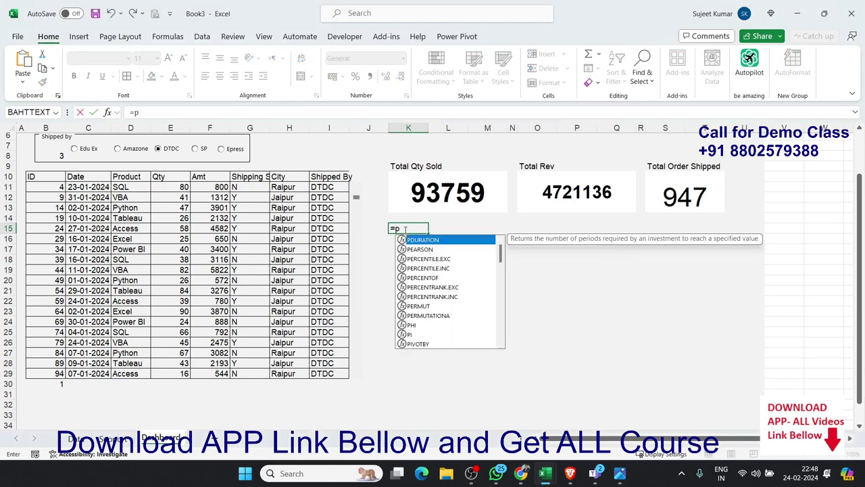
{"action": "key", "text": "Tab"}
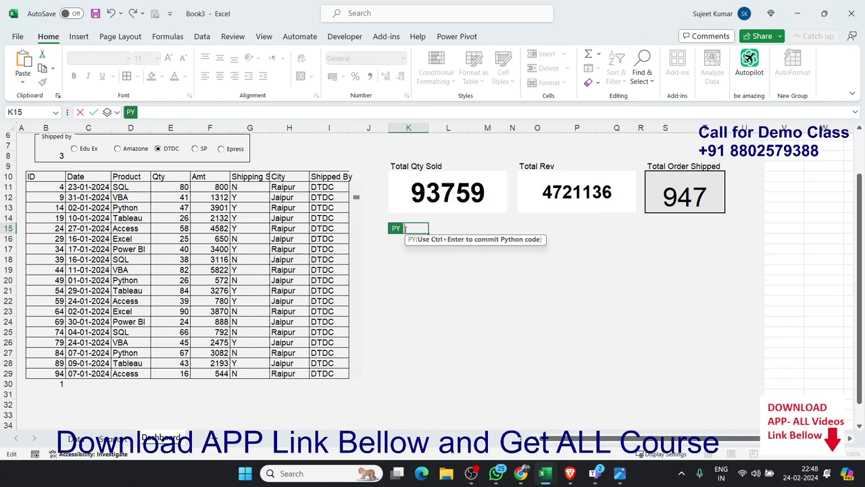
{"action": "key", "text": "Return"}
{"action": "type", "text": "pt"}
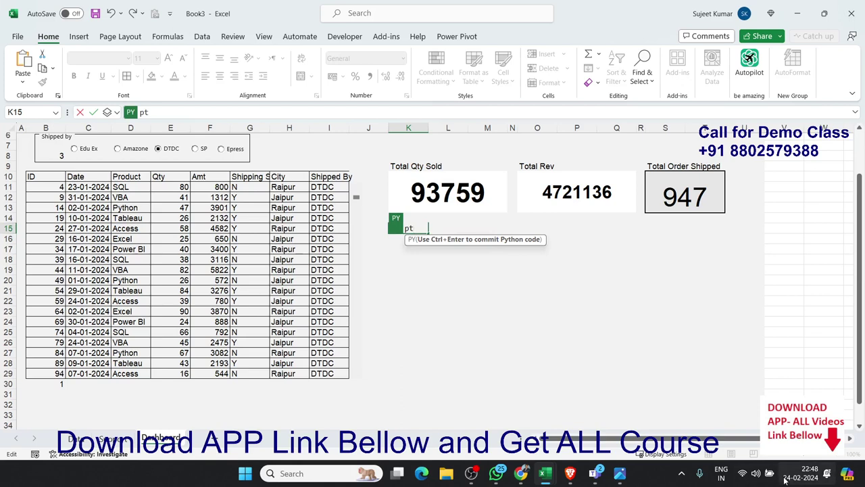
{"action": "key", "text": "BackSpace"}
{"action": "key", "text": "BackSpace"}
{"action": "type", "text": "fd"}
{"action": "key", "text": "BackSpace"}
{"action": "key", "text": "BackSpace"}
Enter and commit pt=pd.pivot_table(fd,index='Shipped By',values='Qty',aggfunc='Sum') in K15.
{"action": "type", "text": "pt="}
{"action": "type", "text": "pd"}
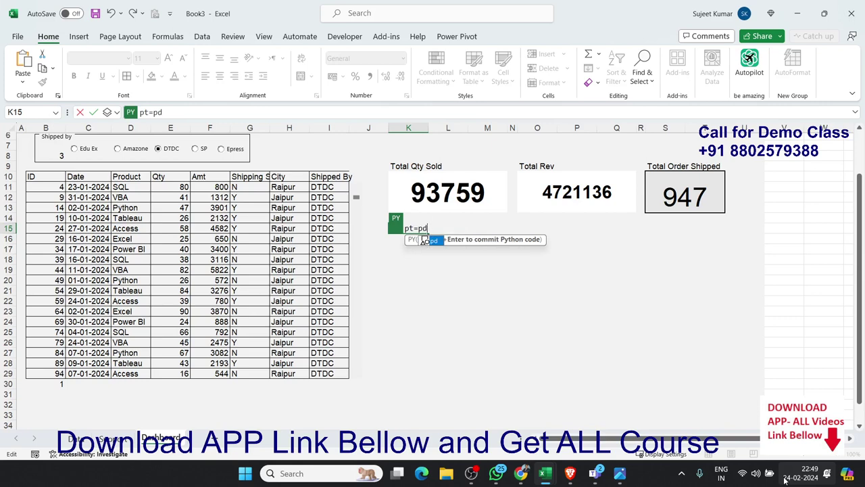
{"action": "type", "text": "."}
{"action": "type", "text": "pivo"}
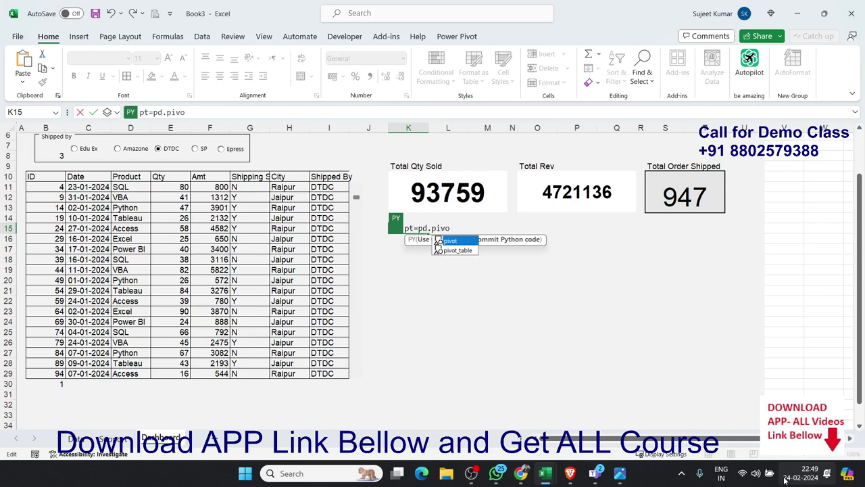
{"action": "type", "text": "t"}
{"action": "key", "text": "Down"}
{"action": "key", "text": "Tab"}
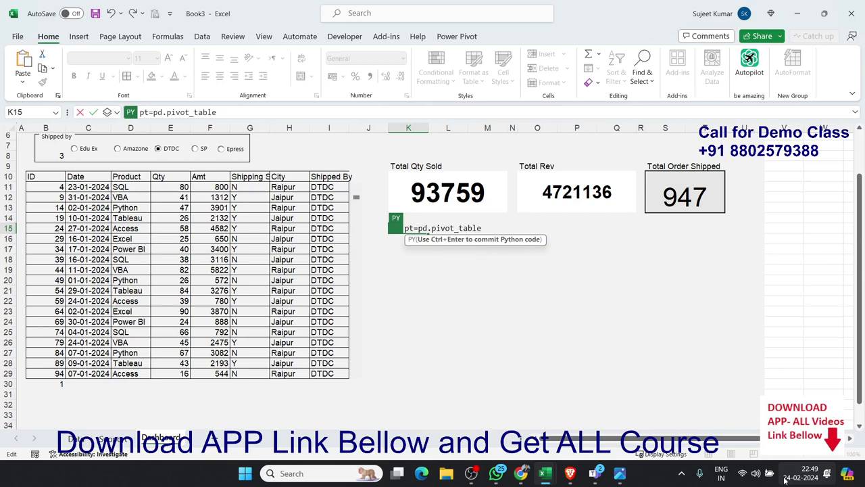
{"action": "type", "text": "("}
{"action": "type", "text": "fd"}
{"action": "type", "text": ","}
{"action": "type", "text": "i"}
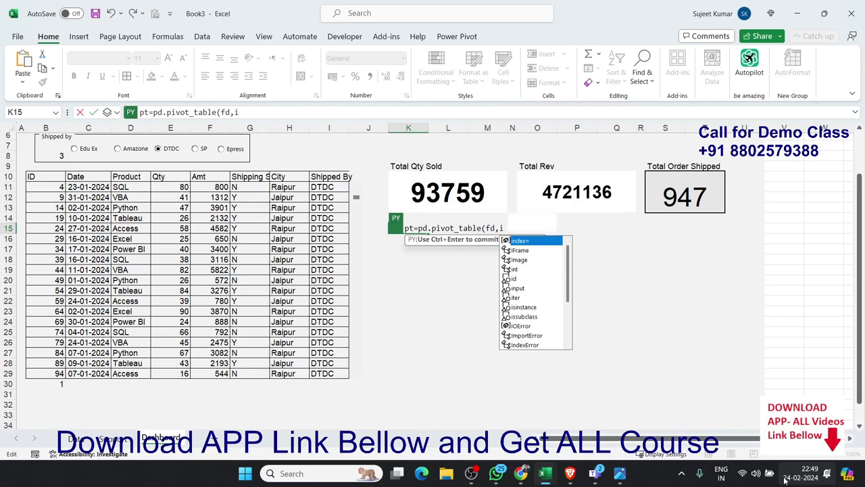
{"action": "key", "text": "Tab"}
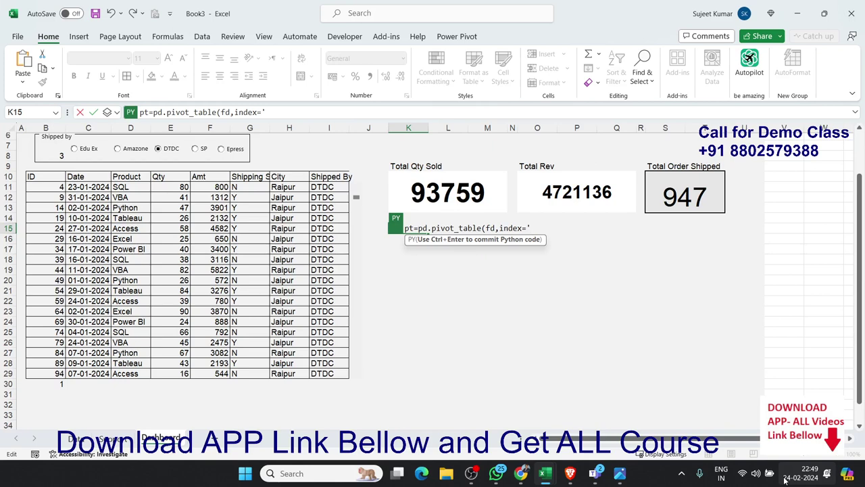
{"action": "type", "text": "S"}
{"action": "type", "text": "h"}
{"action": "type", "text": "ipp"}
{"action": "type", "text": "ed B"}
{"action": "type", "text": "y'"}
{"action": "type", "text": ","}
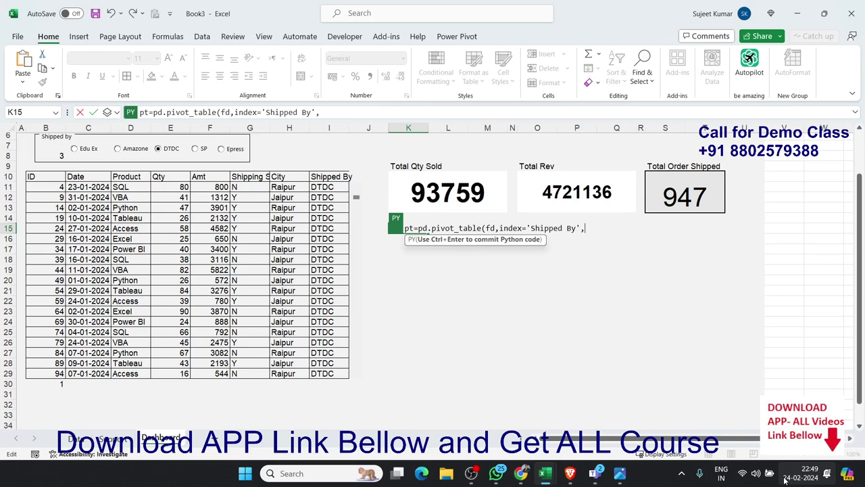
{"action": "type", "text": "va"}
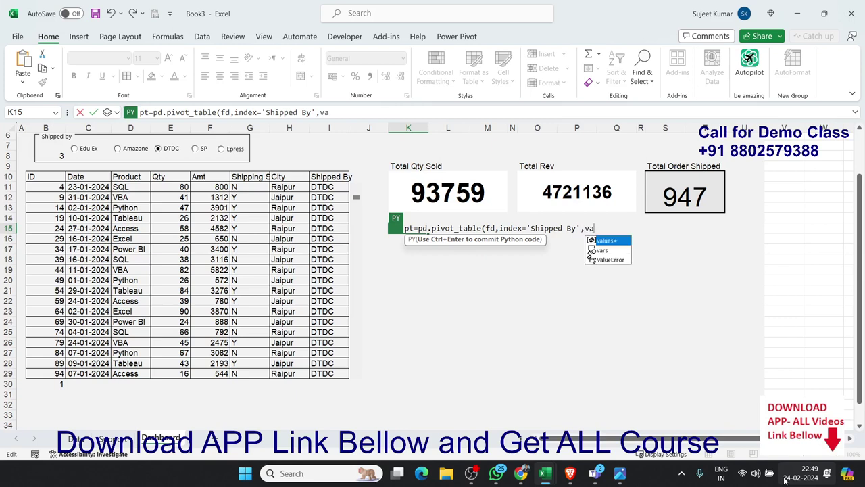
{"action": "key", "text": "Tab"}
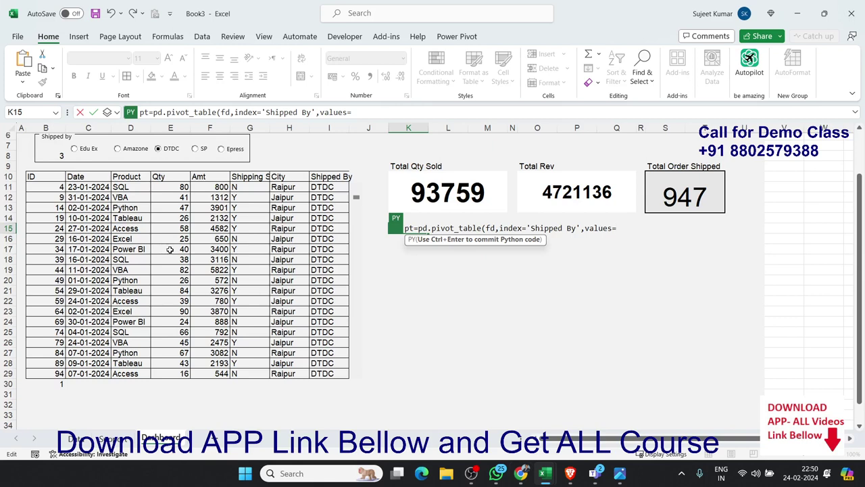
{"action": "type", "text": "'Q"}
{"action": "type", "text": "ty'"}
{"action": "type", "text": ","}
{"action": "type", "text": "agg"}
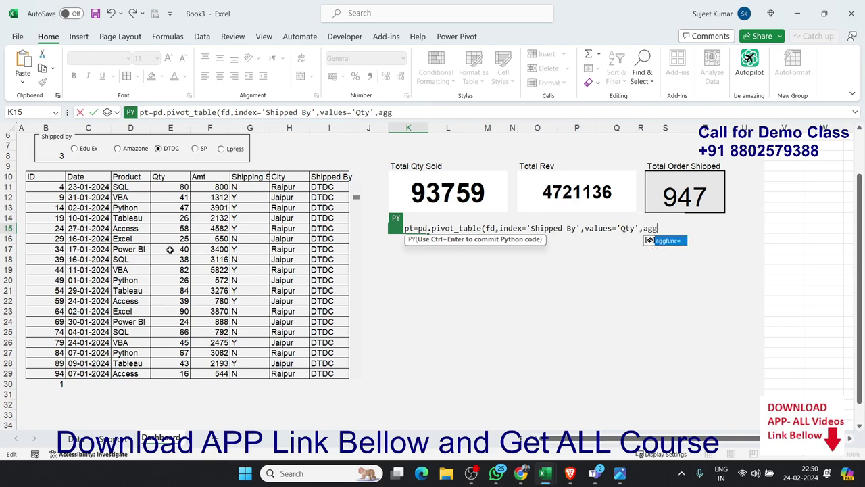
{"action": "type", "text": "func="}
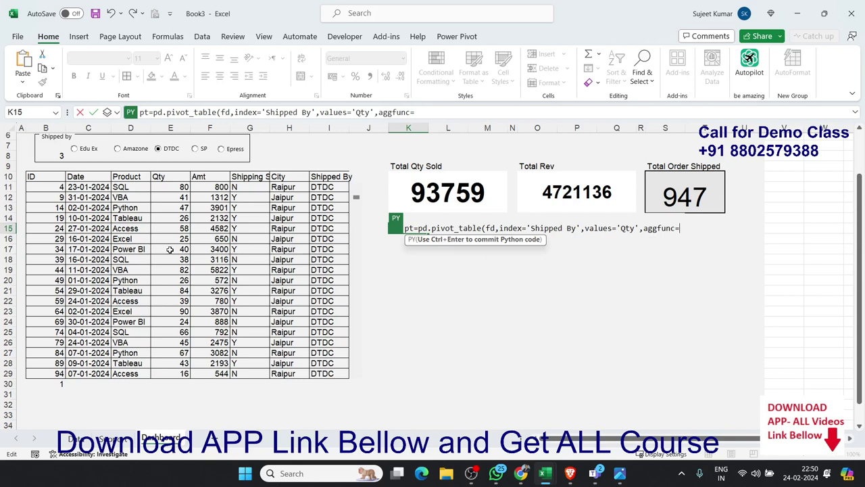
{"action": "type", "text": "'"}
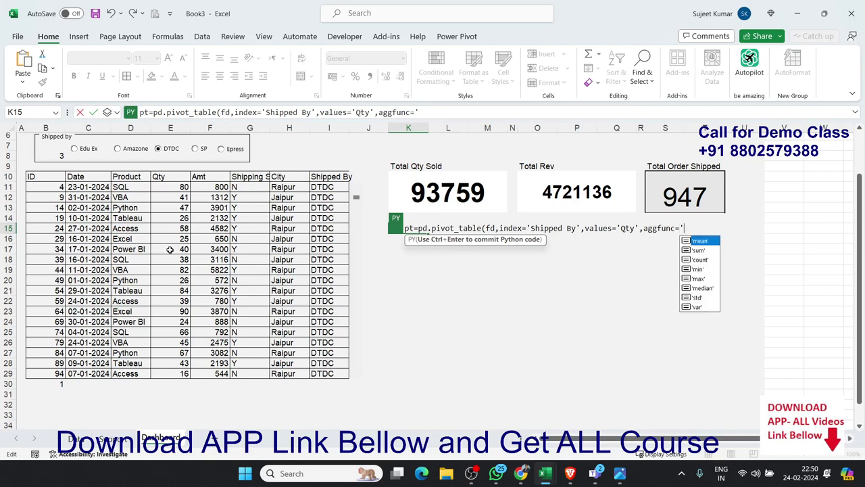
{"action": "type", "text": "Sum"}
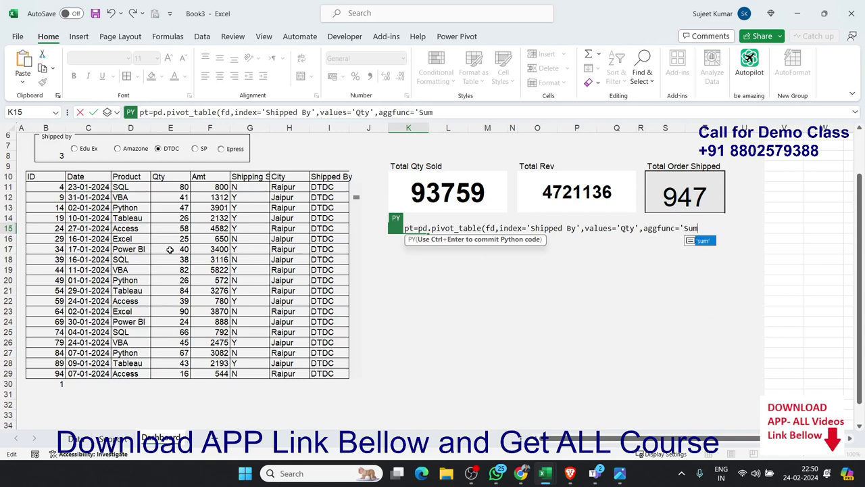
{"action": "type", "text": "'"}
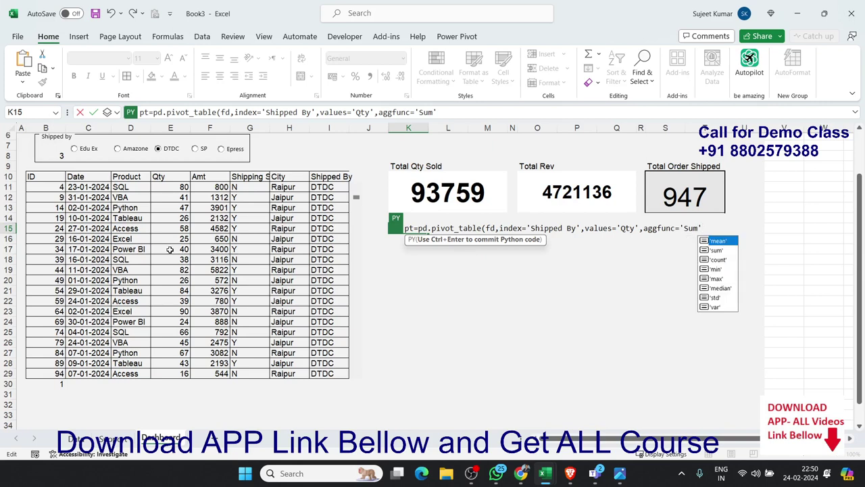
{"action": "type", "text": ")"}
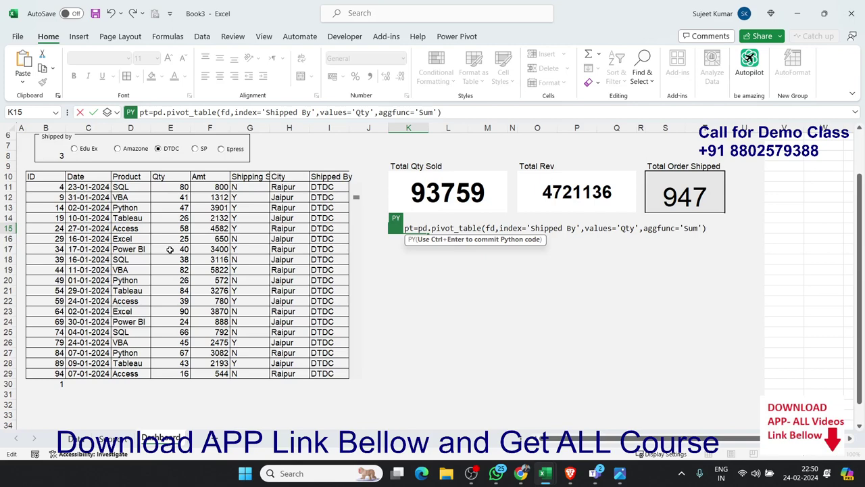
{"action": "key", "text": "ctrl+Return"}
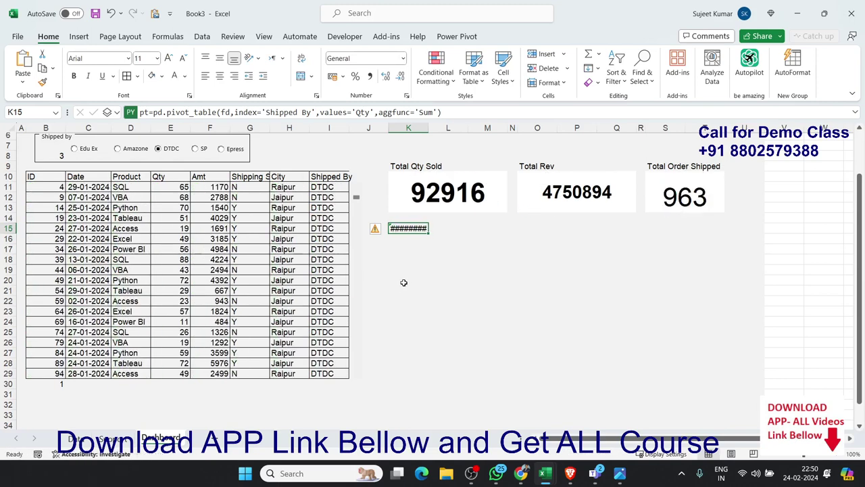
Widen column K to expose K15's #PYTHON! error and open the Formulas Diagnostics pane.
{"action": "left_click", "coordinate": [436, 129]}
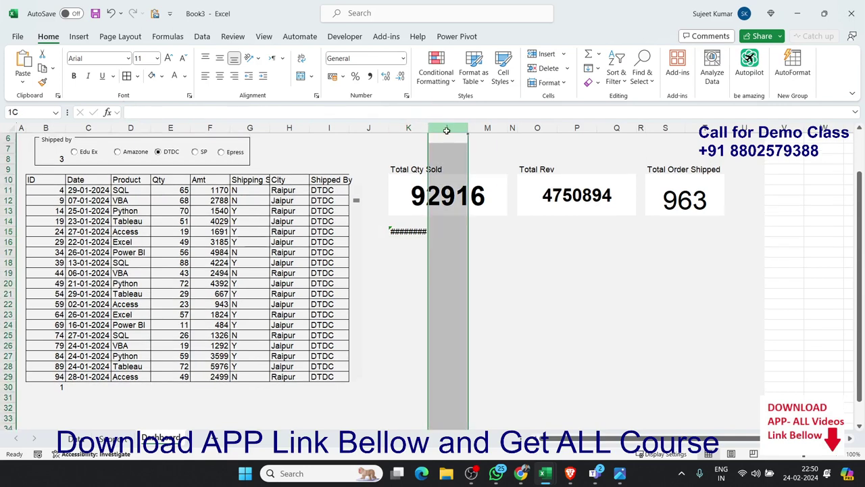
{"action": "left_click", "coordinate": [408, 231]}
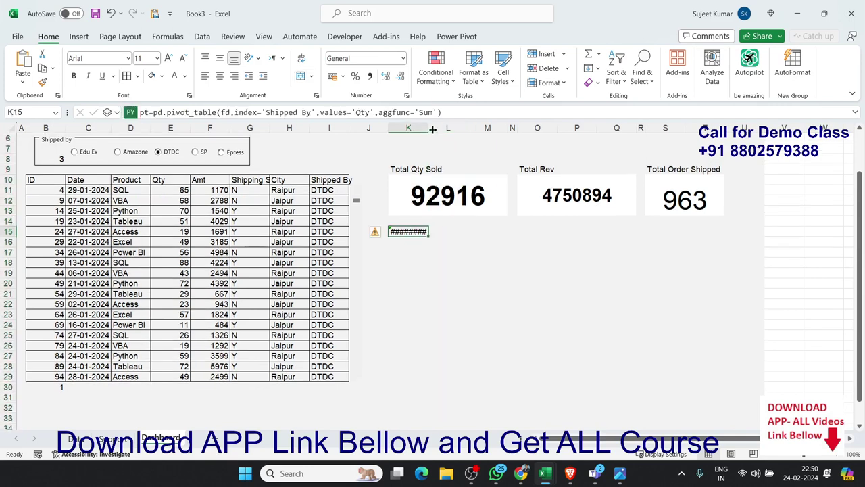
{"action": "left_click_drag", "start_coordinate": [428, 129], "coordinate": [460, 132]}
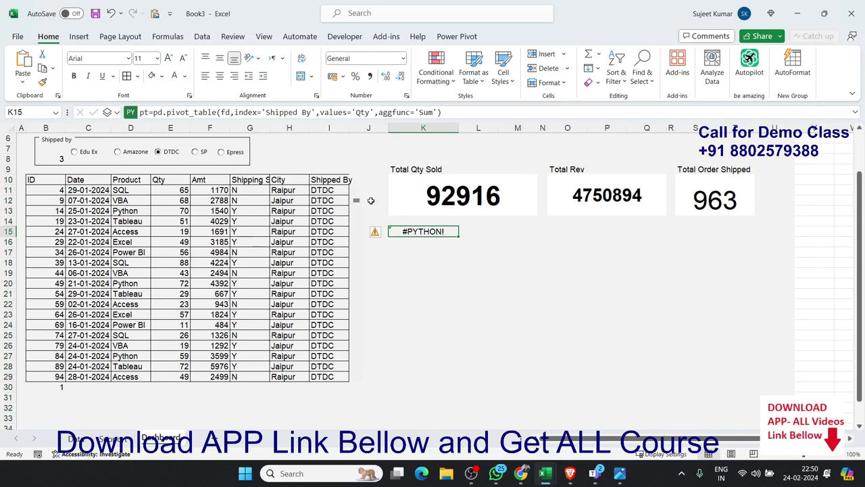
{"action": "left_click", "coordinate": [167, 36]}
{"action": "left_click", "coordinate": [377, 69]}
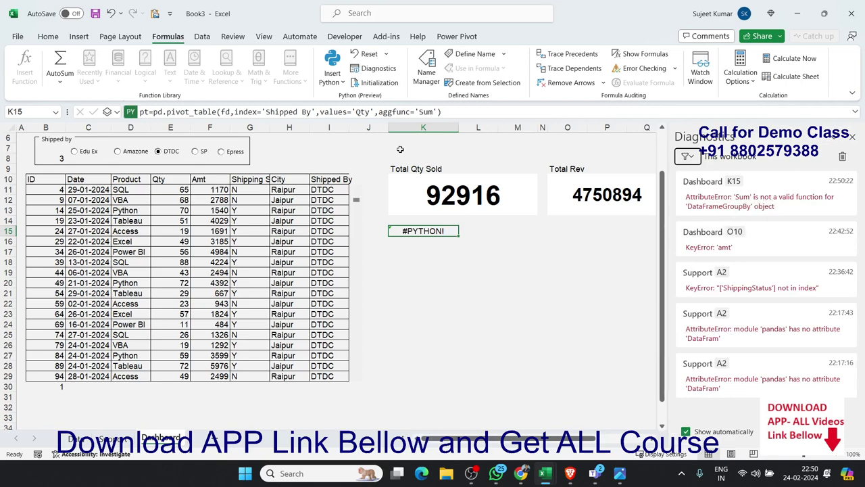
Change the K15 formula's aggfunc from 'Sum' to lowercase 'sum' and commit it.
{"action": "left_click", "coordinate": [426, 111]}
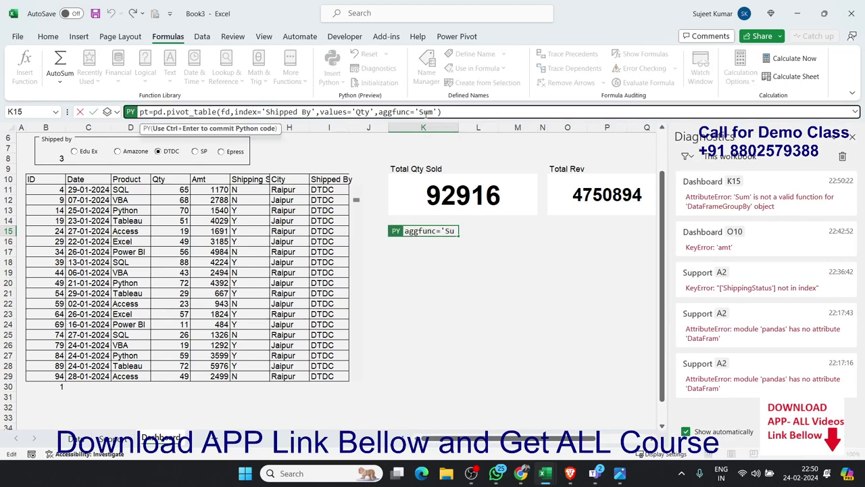
{"action": "key", "text": "BackSpace"}
{"action": "type", "text": "s"}
{"action": "key", "text": "ctrl+Return"}
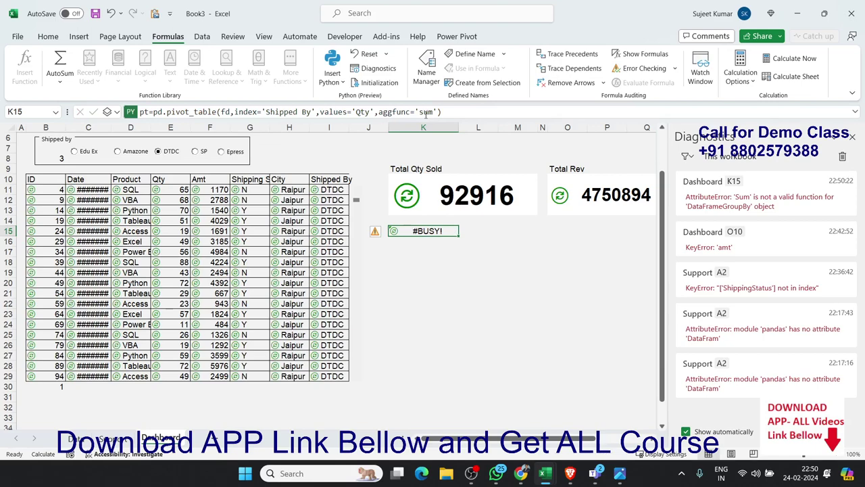
Output the pivot as Excel values, showing DTDC with Qty 94563.
{"action": "left_click", "coordinate": [116, 112]}
{"action": "left_click", "coordinate": [119, 161]}
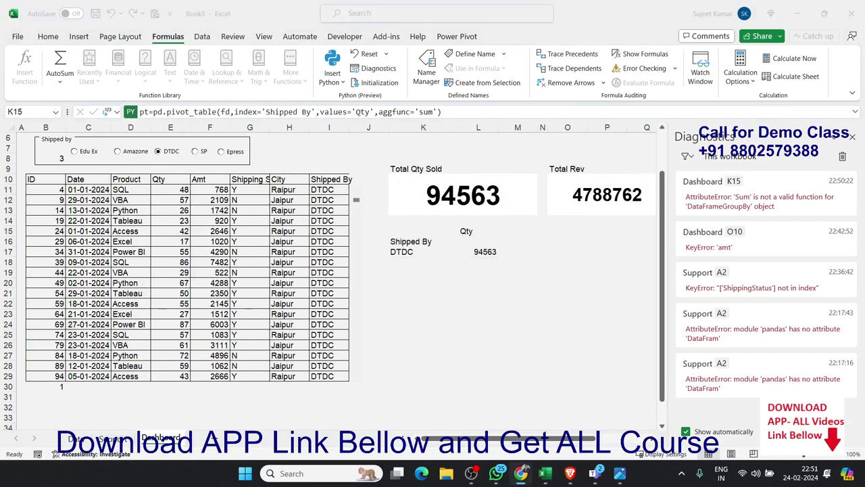
{"action": "left_click", "coordinate": [411, 251]}
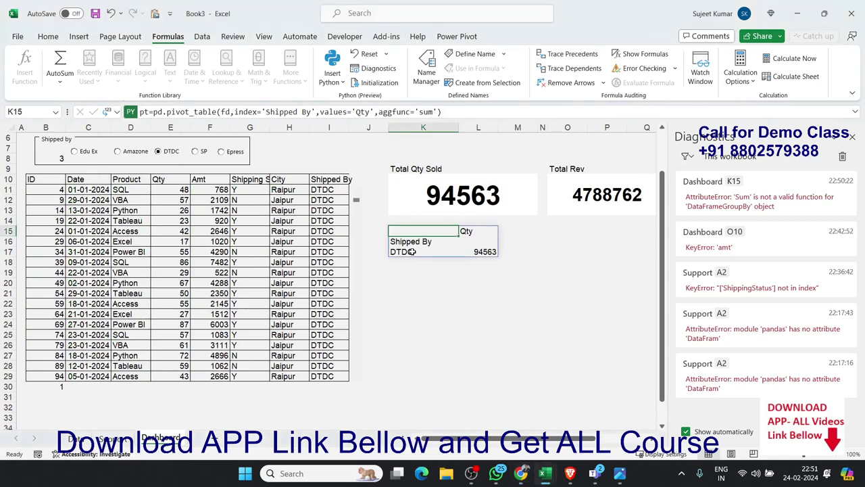
{"action": "left_click", "coordinate": [412, 252]}
{"action": "left_click", "coordinate": [414, 241]}
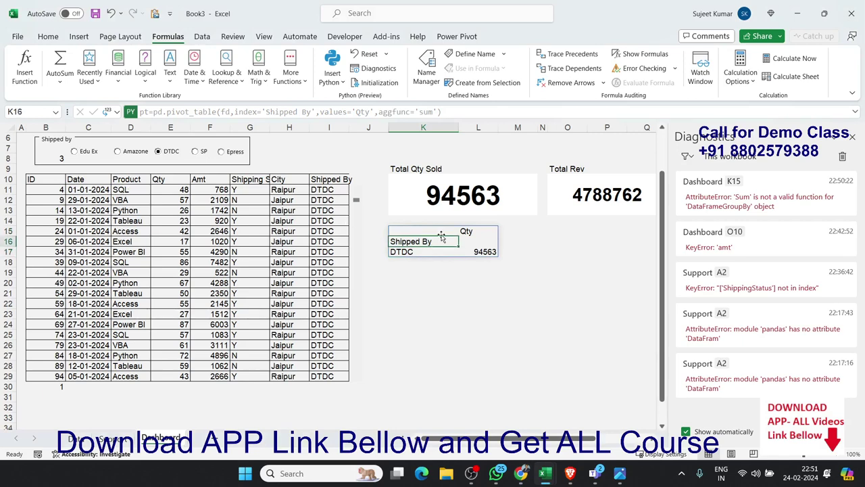
{"action": "left_click", "coordinate": [412, 232]}
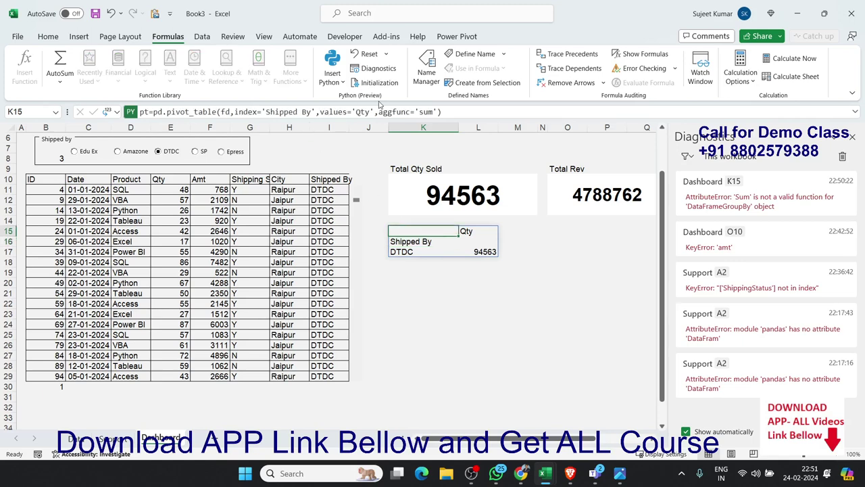
Replace index='Shipped By' with index='Product' so K15 sums Qty per product.
{"action": "left_click", "coordinate": [268, 112]}
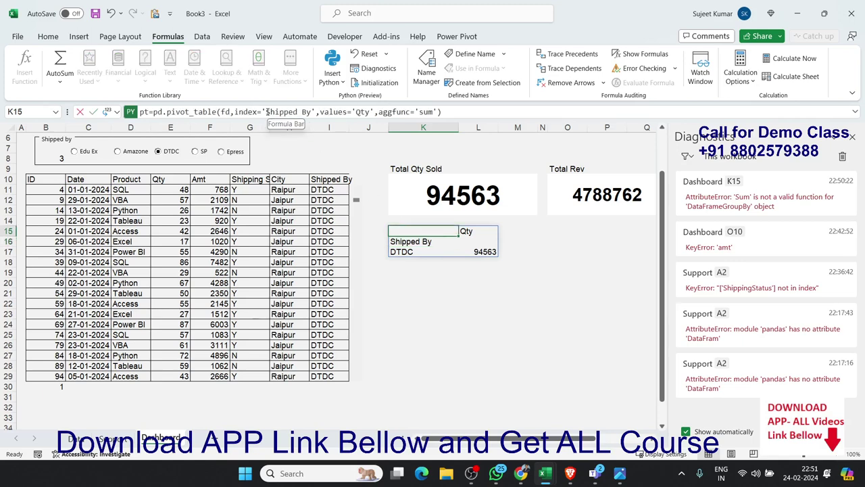
{"action": "left_click", "coordinate": [267, 112]}
{"action": "key", "text": "Delete"}
{"action": "key", "text": "Delete"}
{"action": "key", "text": "Delete"}
{"action": "key", "text": "Delete"}
{"action": "key", "text": "Delete"}
{"action": "key", "text": "Delete"}
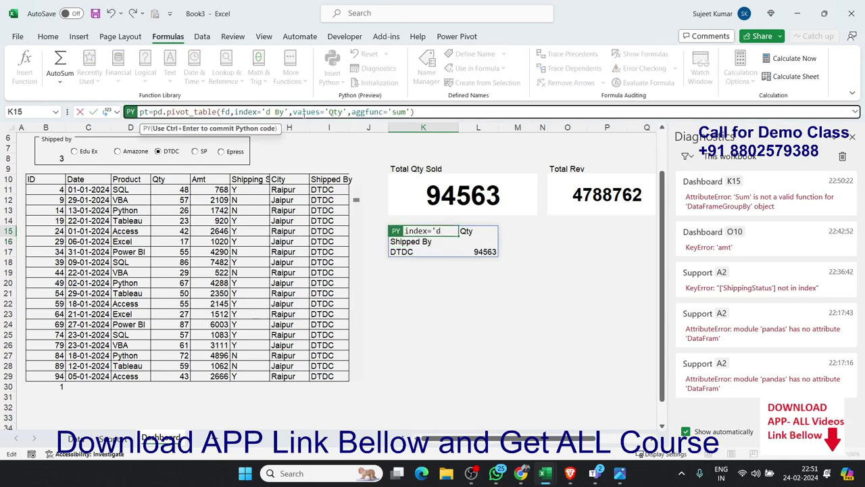
{"action": "key", "text": "Delete"}
{"action": "key", "text": "Delete"}
{"action": "key", "text": "Delete"}
{"action": "key", "text": "Delete"}
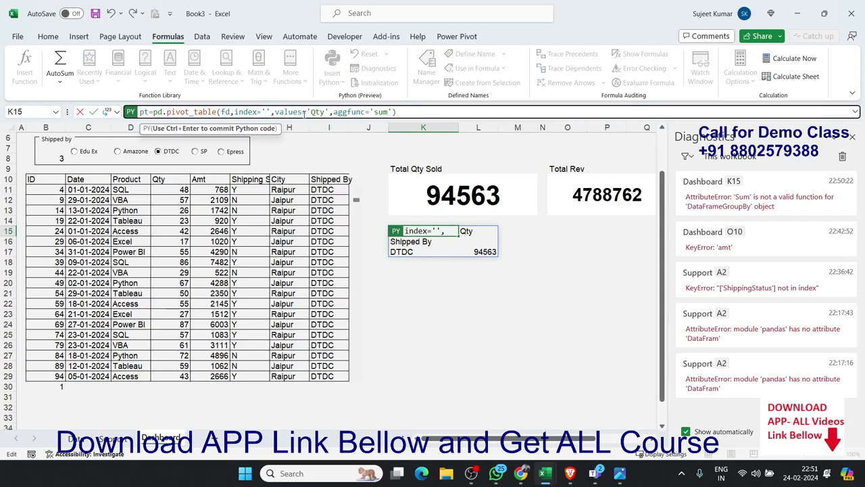
{"action": "type", "text": "P"}
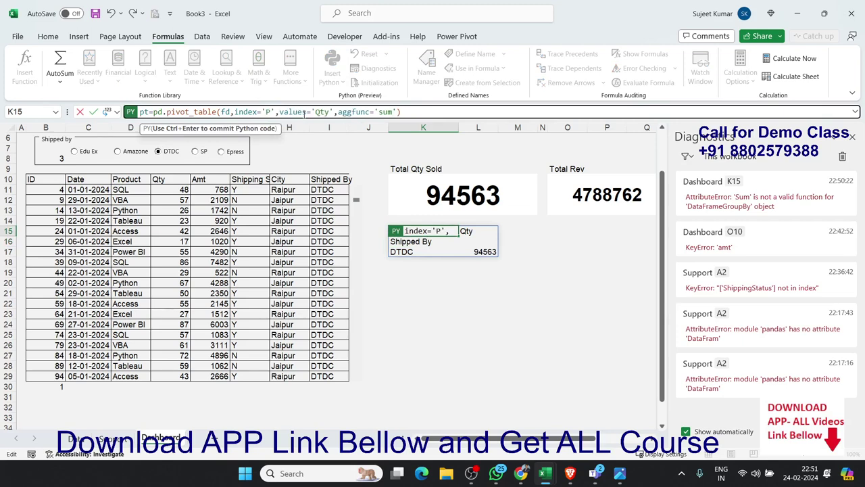
{"action": "type", "text": "ro"}
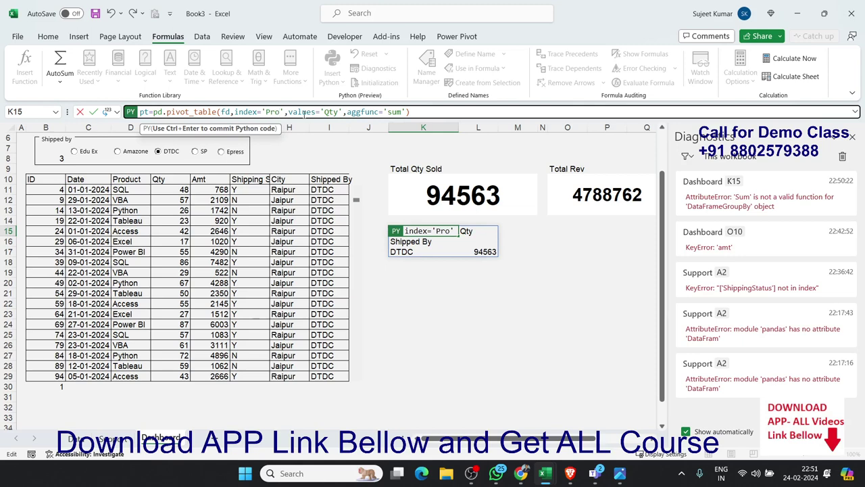
{"action": "type", "text": "duct"}
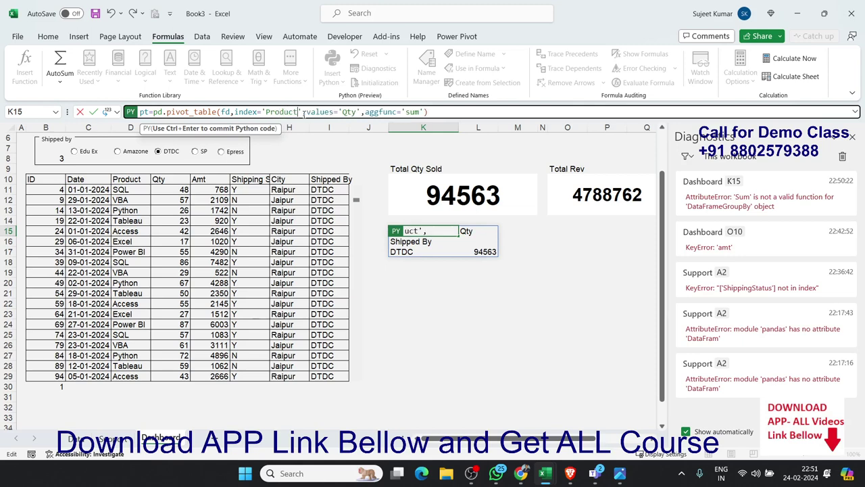
{"action": "key", "text": "ctrl+Return"}
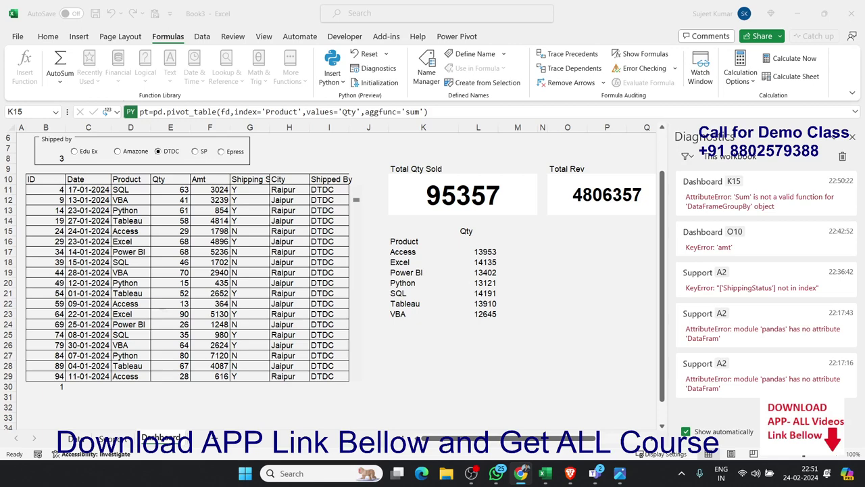
{"action": "left_click", "coordinate": [435, 276]}
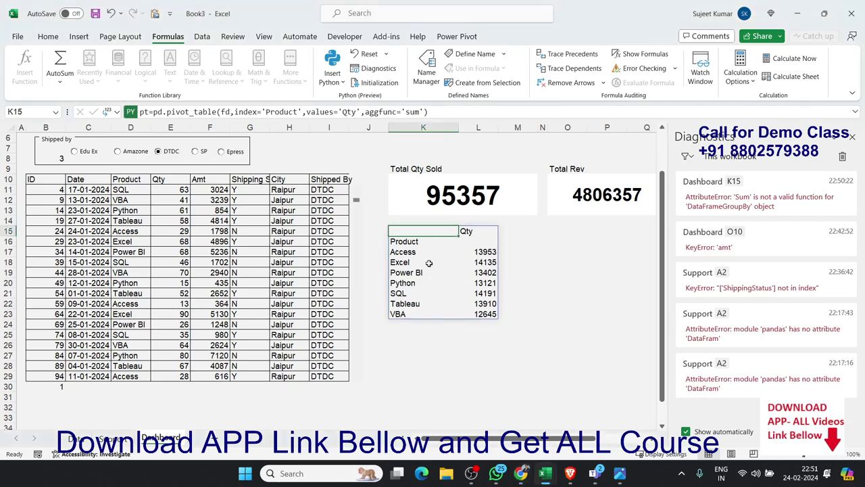
{"action": "scroll", "coordinate": [271, 284], "scroll_direction": "down", "scroll_amount": 10}
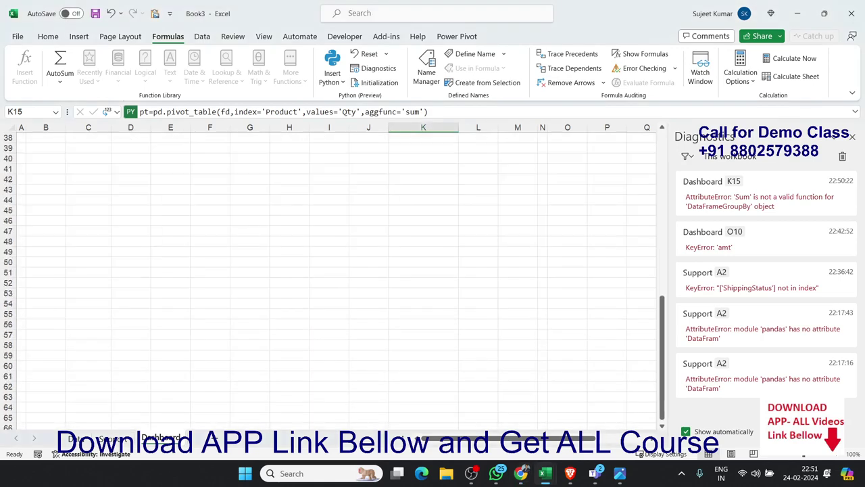
{"action": "scroll", "coordinate": [270, 284], "scroll_direction": "up", "scroll_amount": 12}
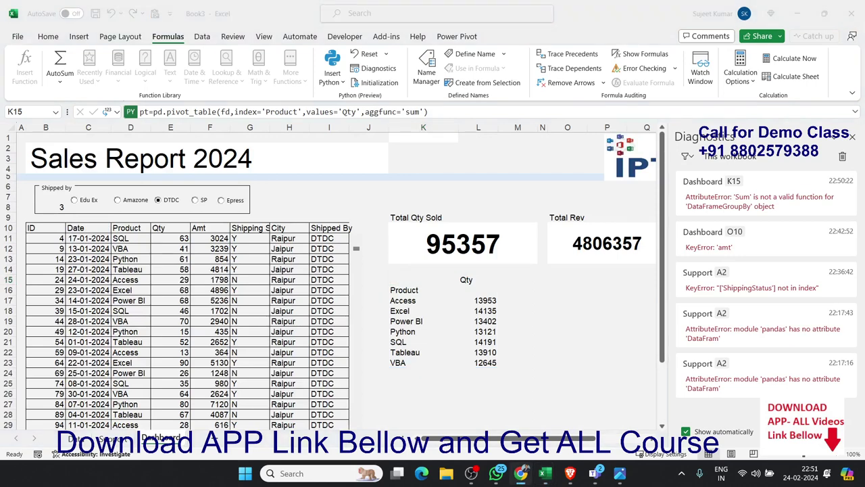
{"action": "left_click", "coordinate": [443, 279]}
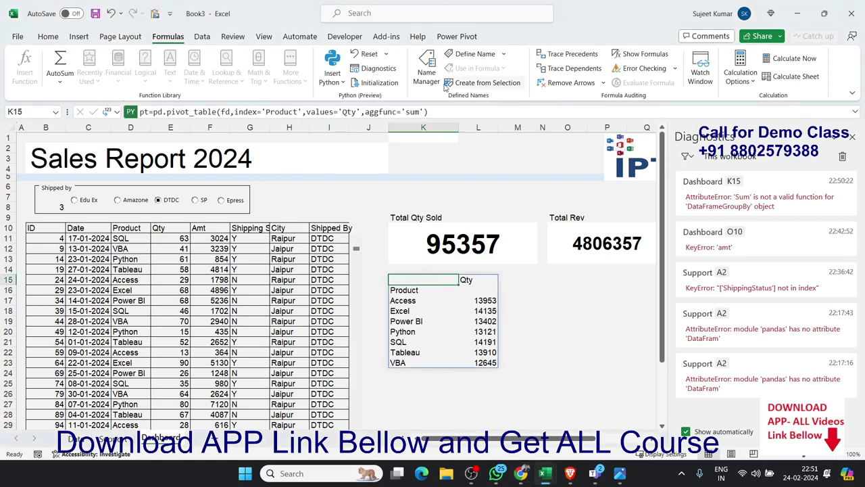
{"action": "double_click", "coordinate": [396, 282]}
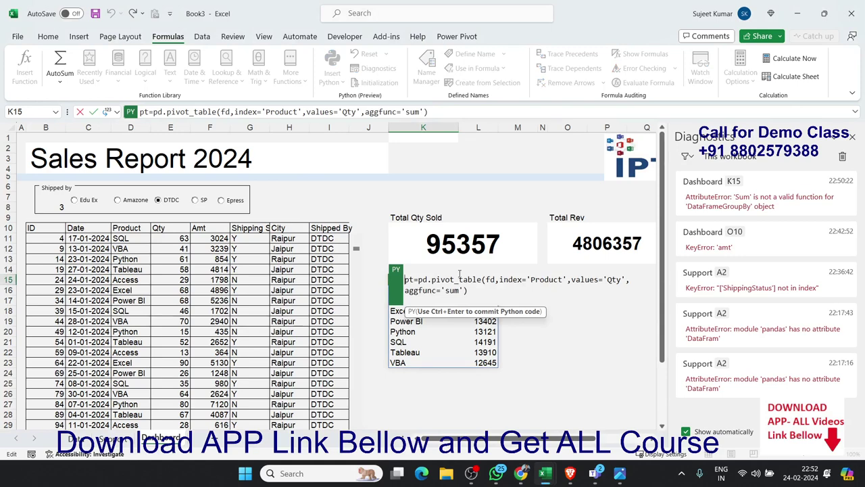
{"action": "key", "text": "Return"}
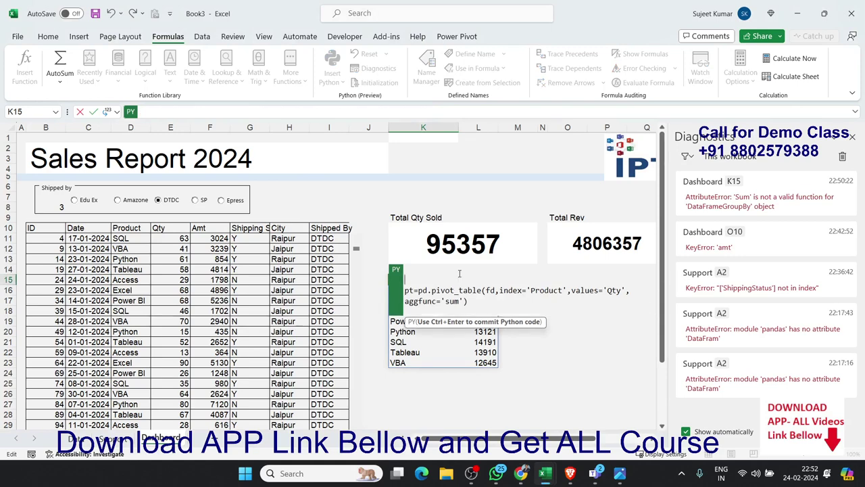
{"action": "type", "text": "import"}
{"action": "key", "text": "ctrl+Return"}
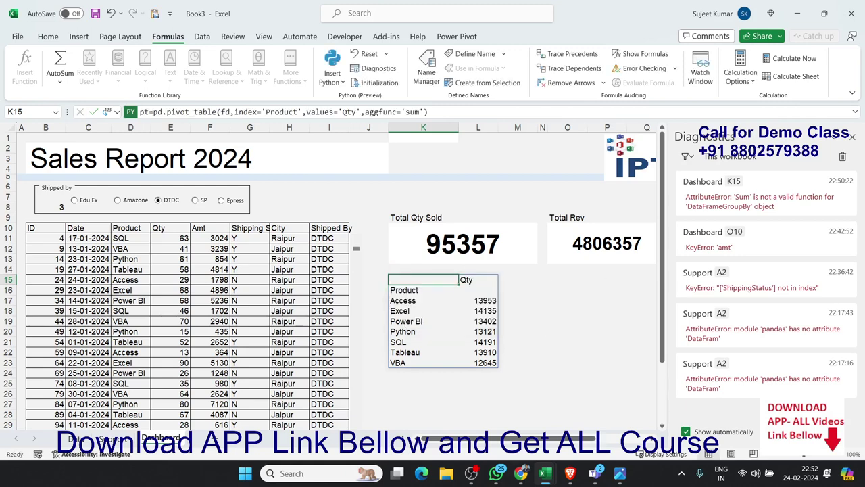
{"action": "key", "text": "alt+Tab"}
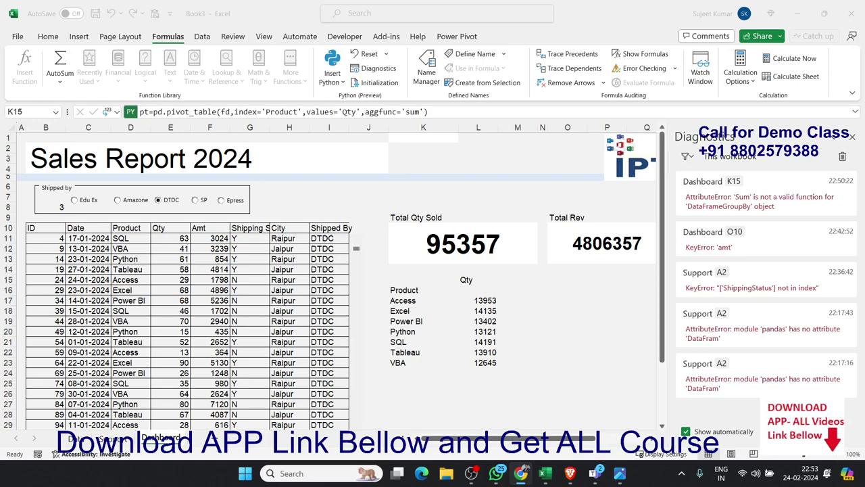
Open K15's Python code and start a new line with pt.set_index after the pivot_table line.
{"action": "left_click", "coordinate": [413, 277]}
{"action": "double_click", "coordinate": [410, 279]}
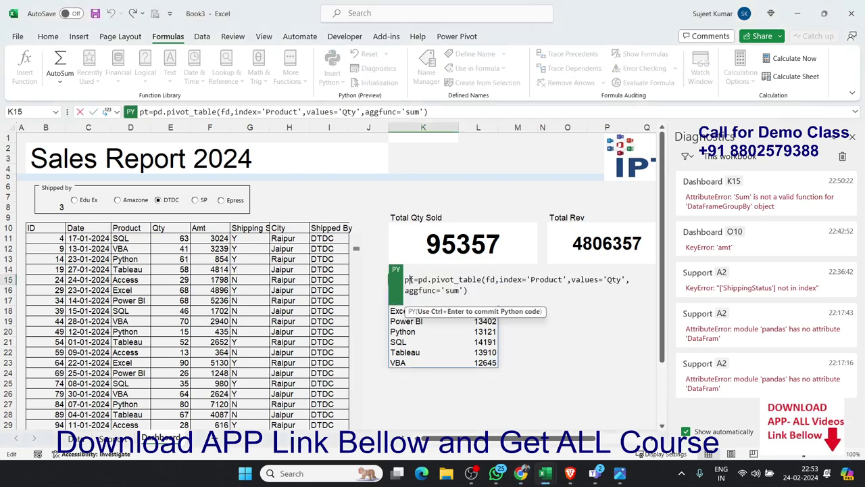
{"action": "left_click", "coordinate": [471, 291]}
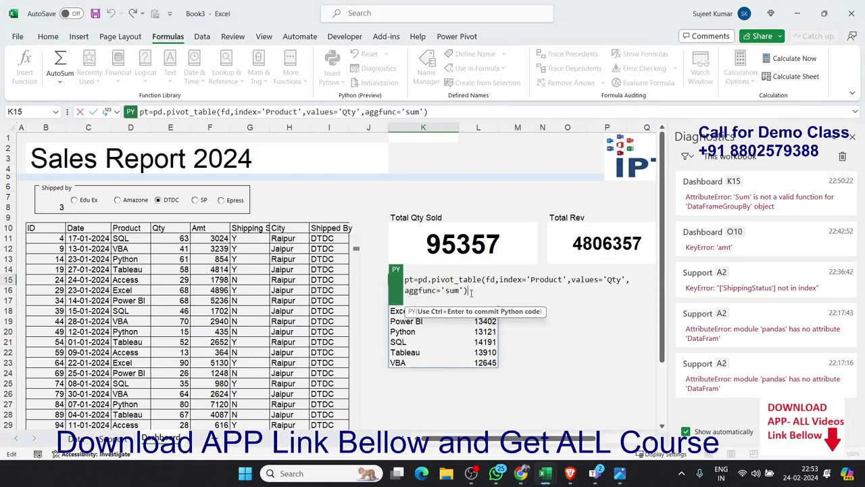
{"action": "key", "text": "Return"}
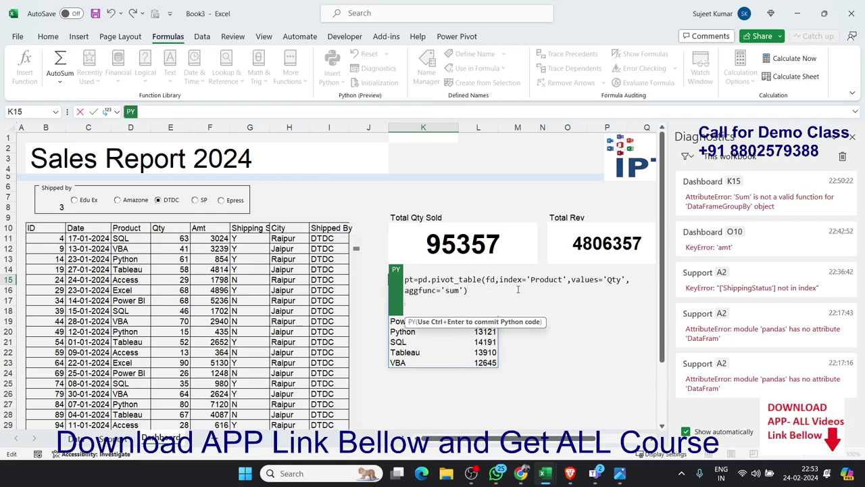
{"action": "type", "text": "p"}
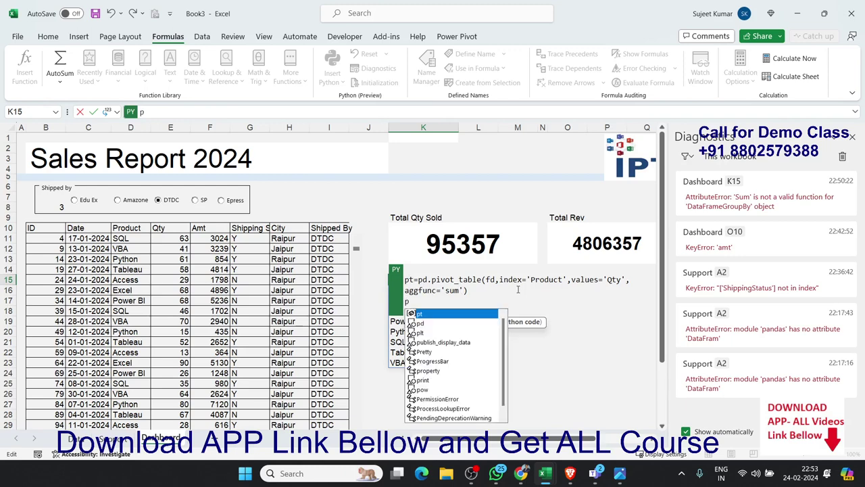
{"action": "type", "text": "t."}
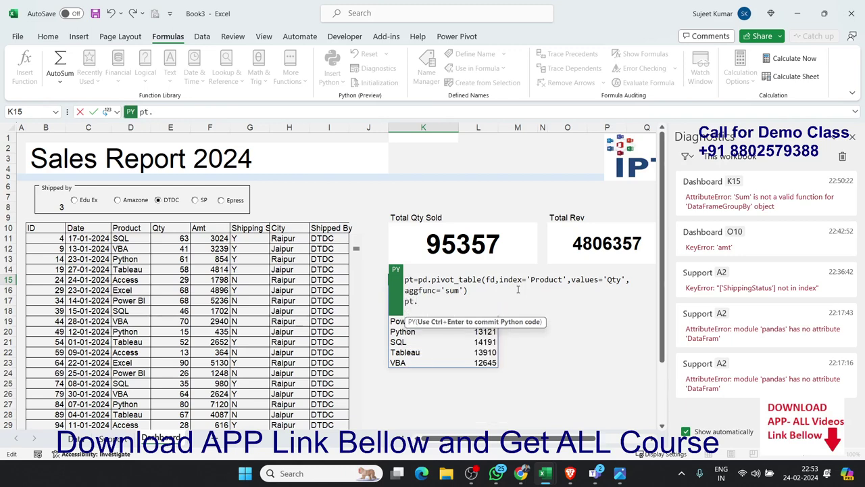
{"action": "type", "text": "se"}
{"action": "key", "text": "Down"}
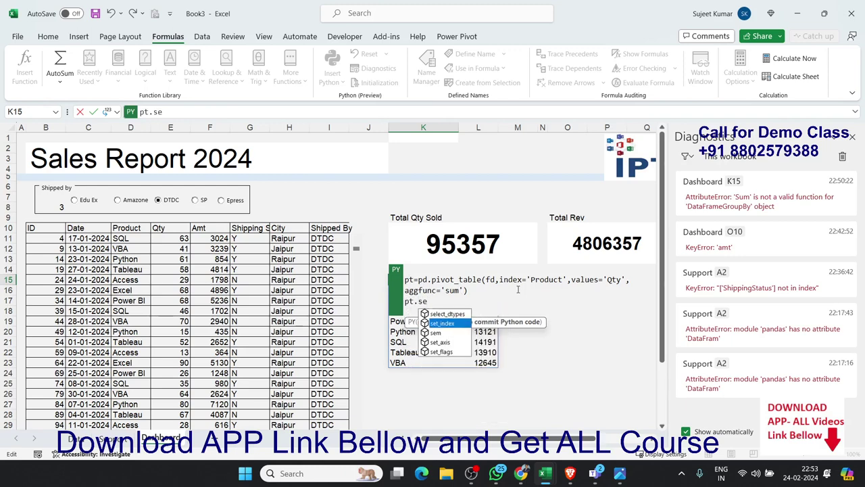
{"action": "key", "text": "Tab"}
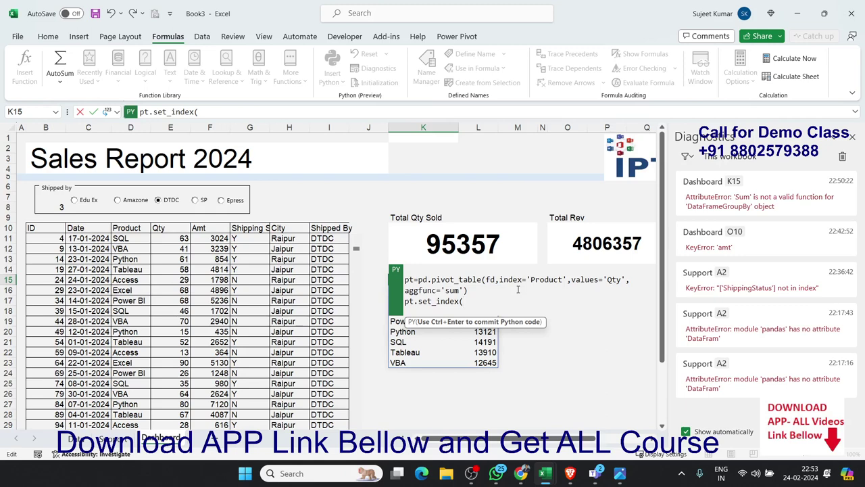
Complete the line as pt.set_index('Product')['Qty'].plot(kind='pie').
{"action": "type", "text": "'"}
{"action": "type", "text": "P"}
{"action": "type", "text": "rod"}
{"action": "type", "text": "uct"}
{"action": "type", "text": "')"}
{"action": "key", "text": "BackSpace"}
{"action": "key", "text": "BackSpace"}
{"action": "type", "text": "'"}
{"action": "type", "text": "("}
{"action": "key", "text": "BackSpace"}
{"action": "type", "text": ")"}
{"action": "type", "text": "["}
{"action": "type", "text": "'Qt"}
{"action": "type", "text": "y'"}
{"action": "type", "text": "]"}
{"action": "type", "text": ".pl"}
{"action": "key", "text": "Tab"}
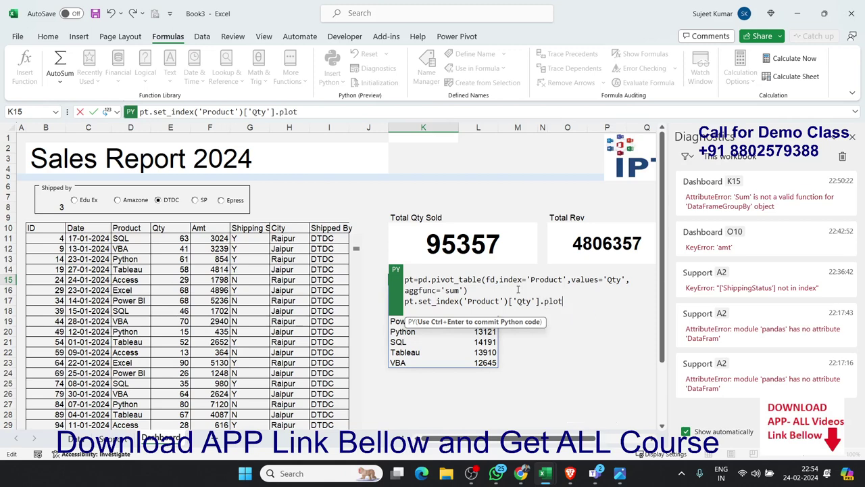
{"action": "type", "text": "("}
{"action": "type", "text": "kind="}
{"action": "type", "text": "'P"}
{"action": "type", "text": "ie"}
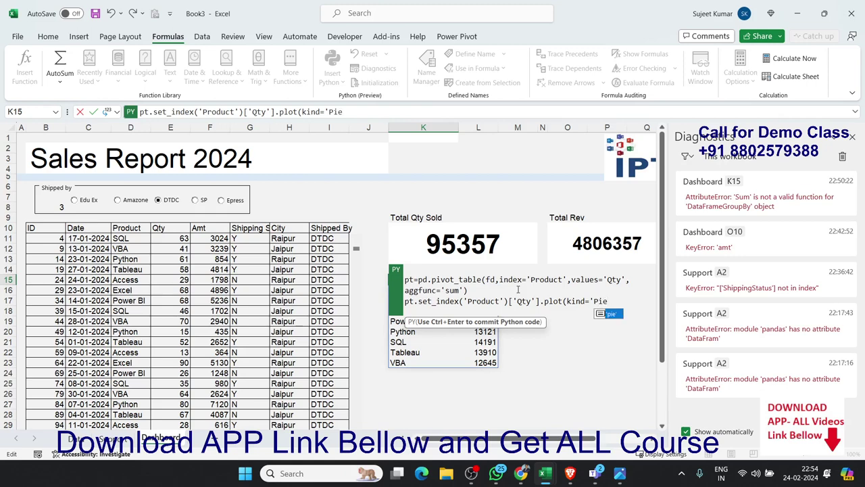
{"action": "key", "text": "Tab"}
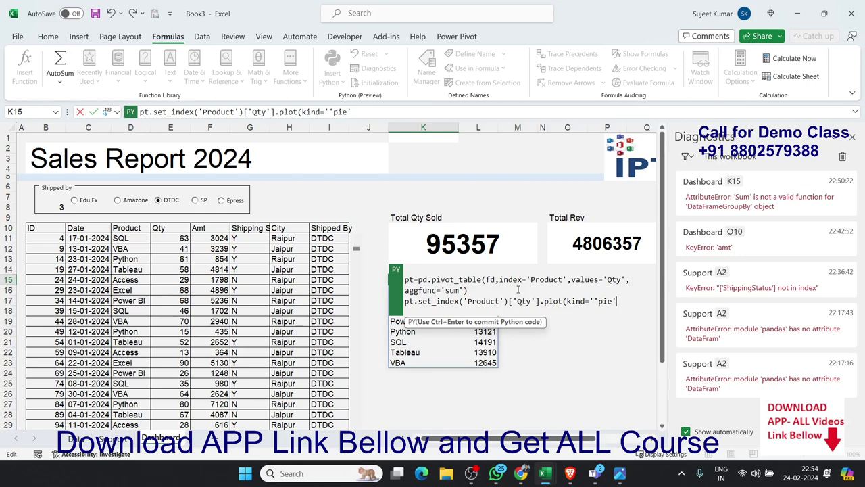
{"action": "type", "text": ")"}
Dismiss the formula warning, remove the doubled quote before pie, and run K15.
{"action": "key", "text": "ctrl+Return"}
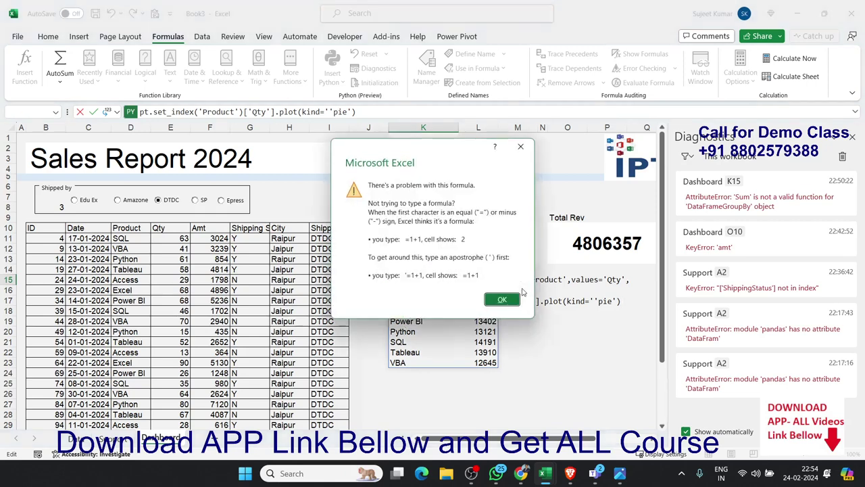
{"action": "key", "text": "Return"}
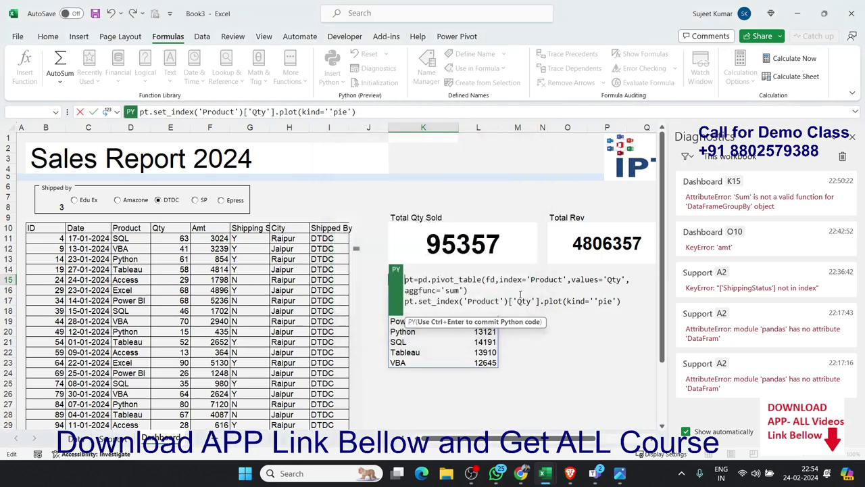
{"action": "left_click", "coordinate": [593, 301]}
{"action": "key", "text": "BackSpace"}
{"action": "key", "text": "ctrl+Return"}
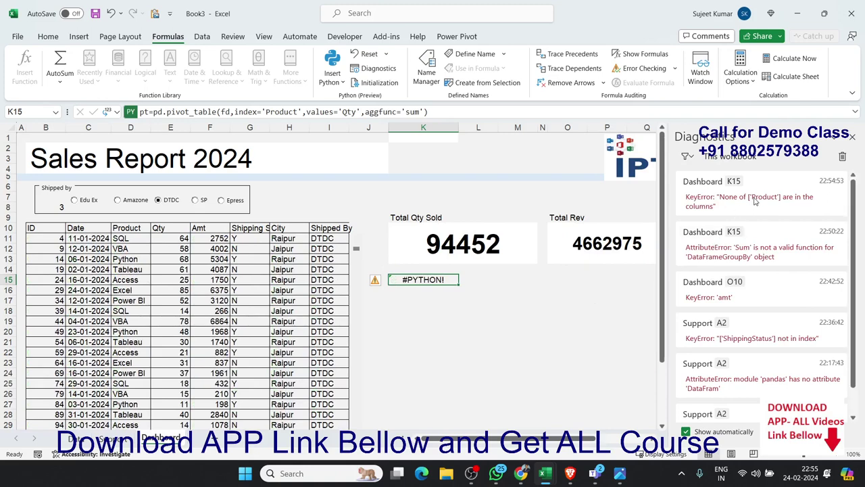
Reopen K15, inspect 'Product' in the pivot_table and plot lines, and rerun the code.
{"action": "double_click", "coordinate": [435, 282]}
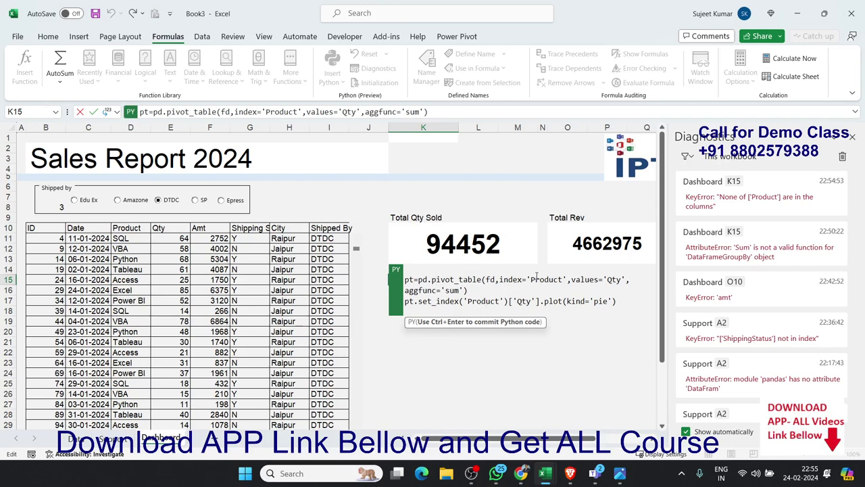
{"action": "double_click", "coordinate": [536, 278]}
{"action": "left_click", "coordinate": [531, 280]}
{"action": "left_click_drag", "start_coordinate": [530, 279], "coordinate": [564, 279]}
{"action": "left_click_drag", "start_coordinate": [467, 302], "coordinate": [501, 301]}
{"action": "left_click", "coordinate": [503, 301]}
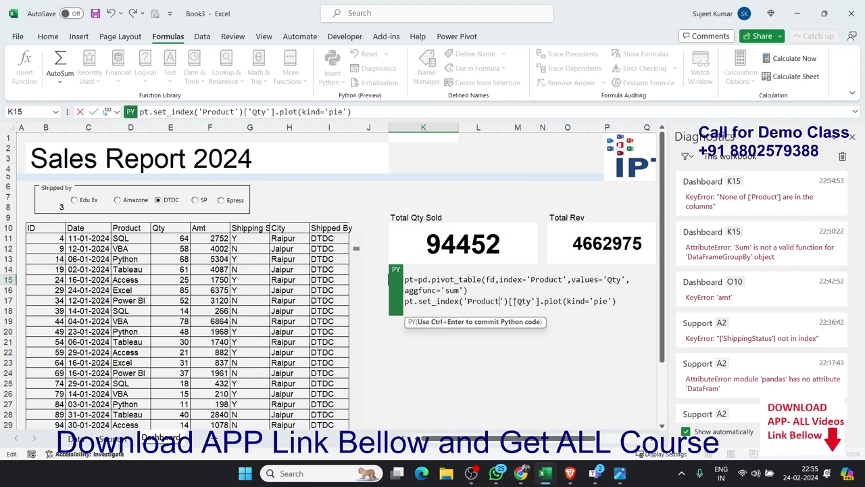
{"action": "key", "text": "ctrl+Return"}
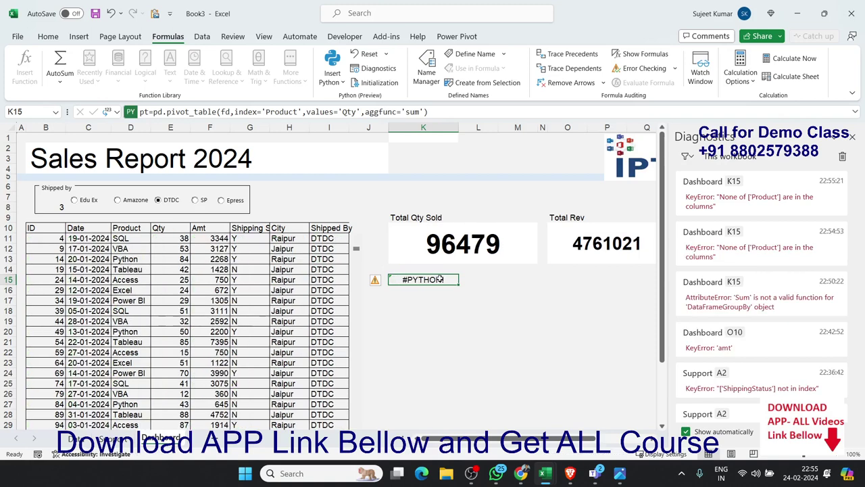
Remove set_index('Product')['Qty'] from K15's plot line so it plots pt directly, and run it.
{"action": "double_click", "coordinate": [439, 279]}
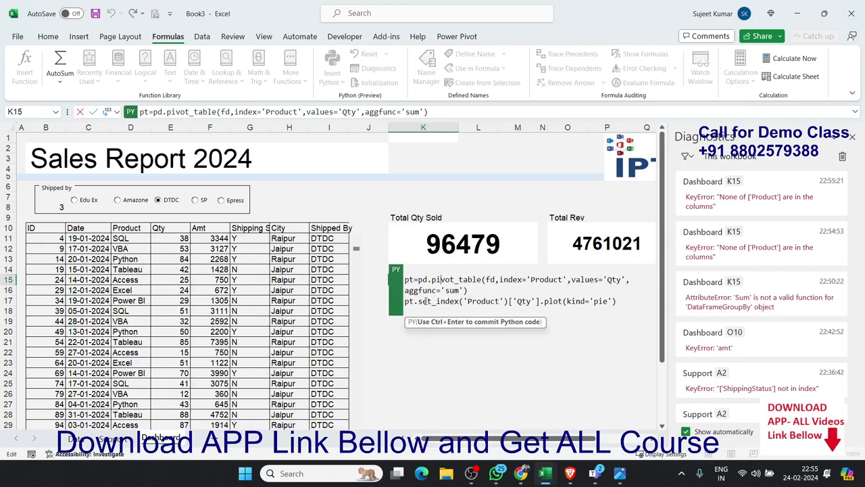
{"action": "left_click_drag", "start_coordinate": [419, 302], "coordinate": [541, 305]}
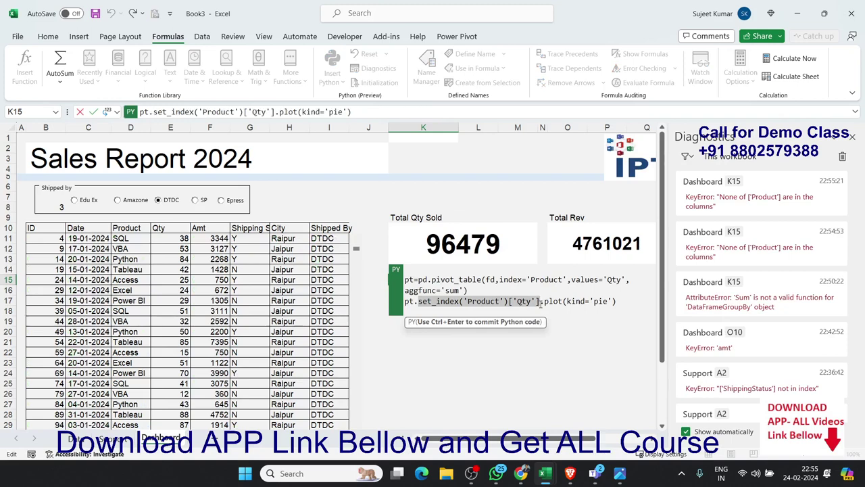
{"action": "key", "text": "Delete"}
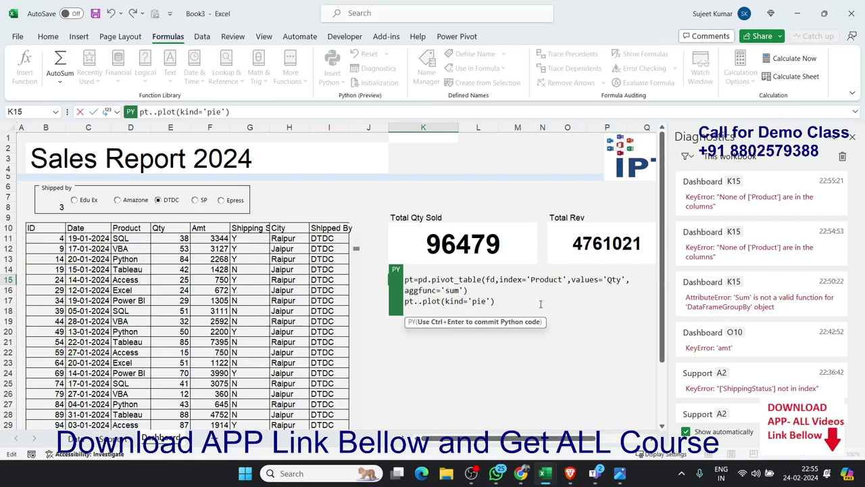
{"action": "key", "text": "Delete"}
{"action": "key", "text": "ctrl+Return"}
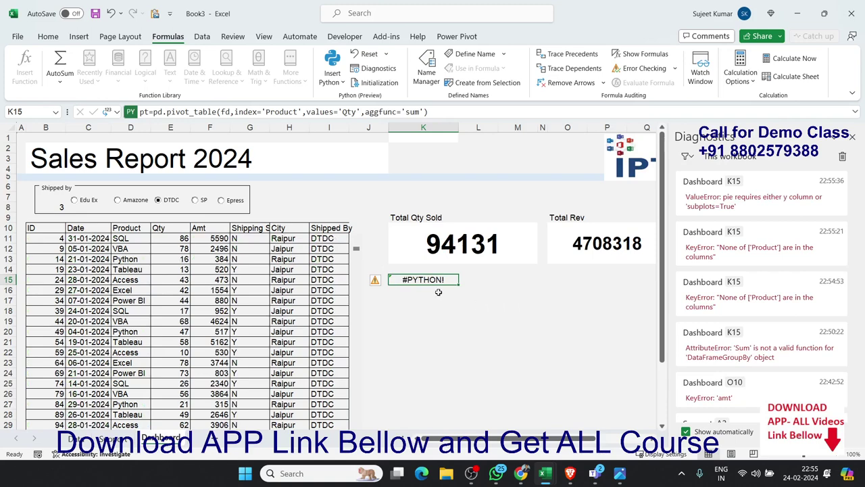
Add x='Qty' to the pie plot call and rerun K15.
{"action": "double_click", "coordinate": [423, 280]}
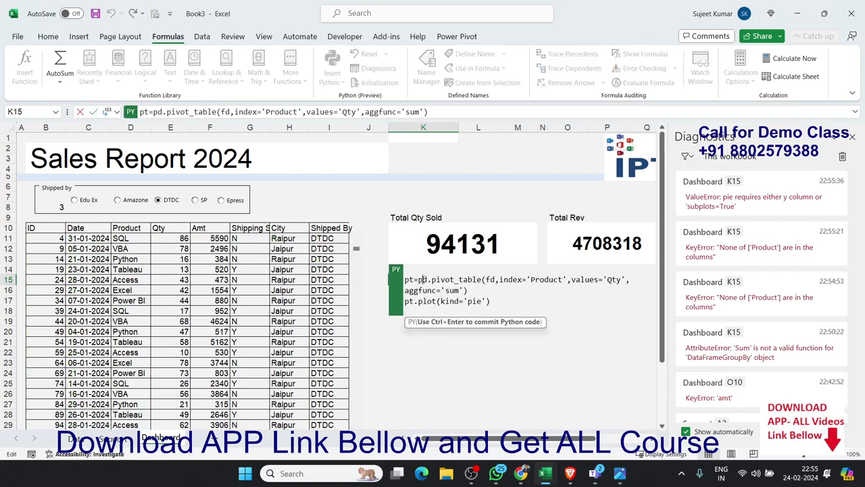
{"action": "type", "text": ")"}
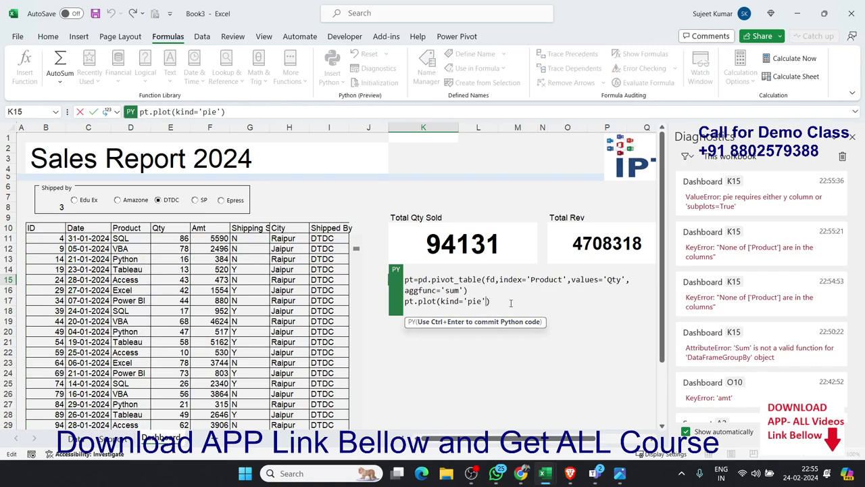
{"action": "type", "text": ","}
{"action": "type", "text": "x"}
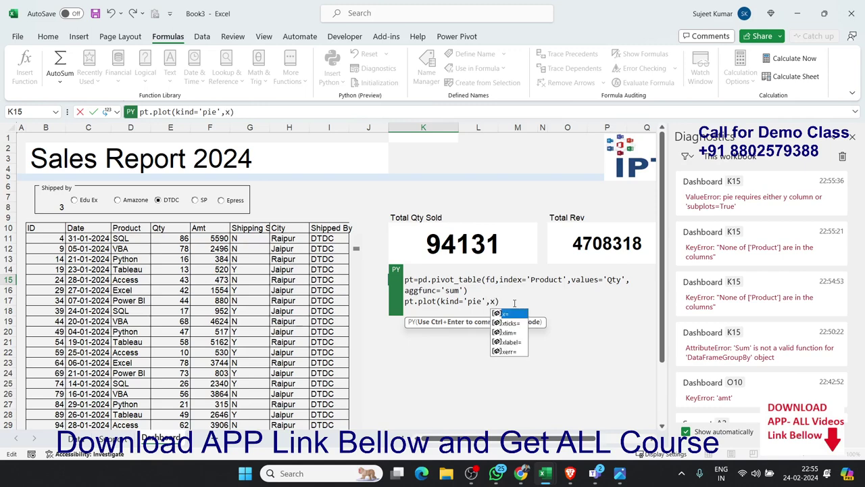
{"action": "type", "text": "="}
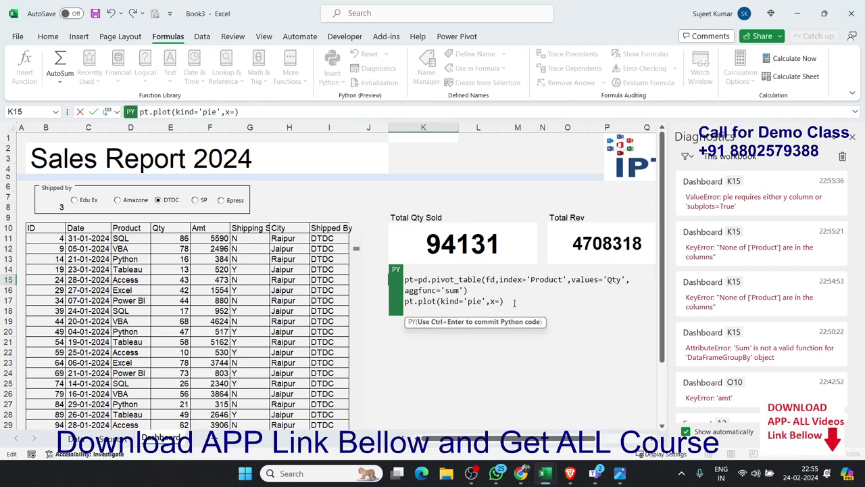
{"action": "type", "text": "'"}
{"action": "type", "text": "Pr"}
{"action": "key", "text": "BackSpace"}
{"action": "key", "text": "BackSpace"}
{"action": "type", "text": "Qt"}
{"action": "type", "text": "y'"}
{"action": "key", "text": "ctrl+Return"}
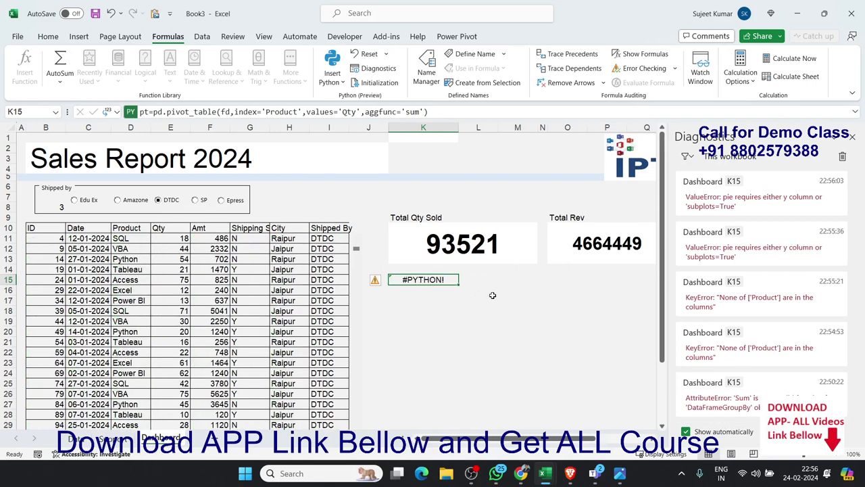
Strip the x='Qty' argument from K15's pie plot line.
{"action": "double_click", "coordinate": [425, 280]}
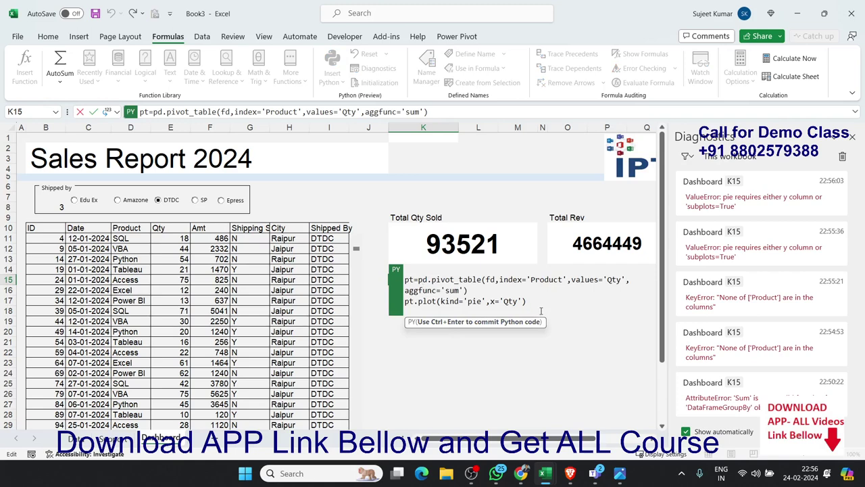
{"action": "left_click", "coordinate": [540, 303]}
{"action": "key", "text": "BackSpace"}
{"action": "key", "text": "BackSpace"}
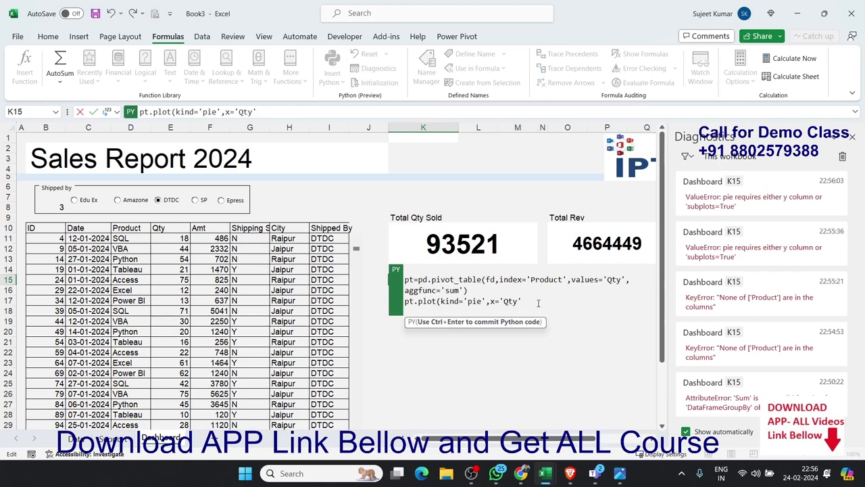
{"action": "key", "text": "BackSpace"}
{"action": "key", "text": "BackSpace"}
{"action": "key", "text": "BackSpace"}
{"action": "key", "text": "BackSpace"}
{"action": "key", "text": "BackSpace"}
{"action": "key", "text": "BackSpace"}
{"action": "key", "text": "BackSpace"}
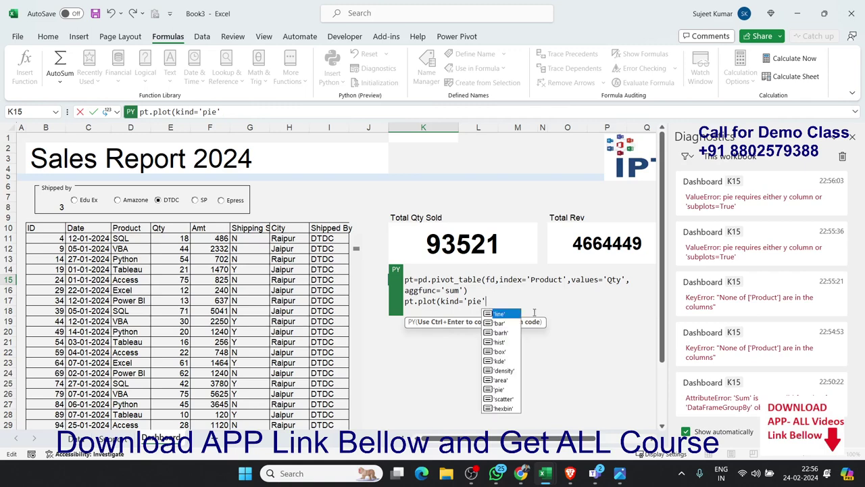
{"action": "type", "text": "s"}
{"action": "key", "text": "BackSpace"}
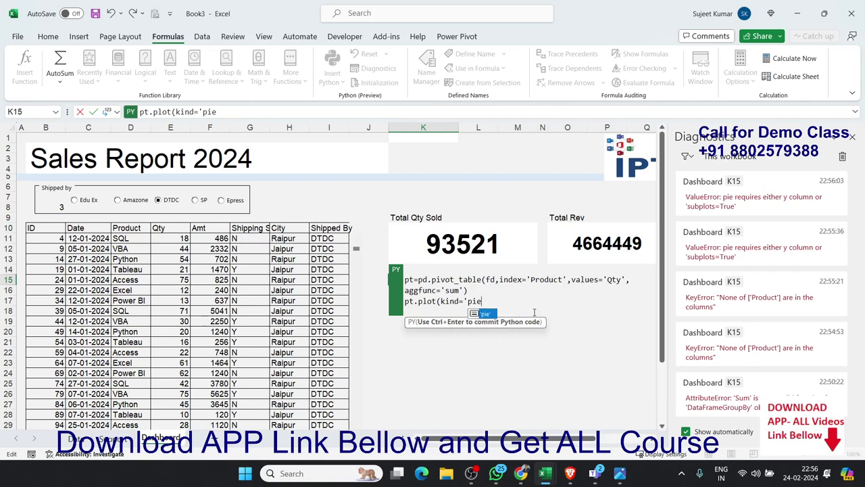
{"action": "type", "text": "'"}
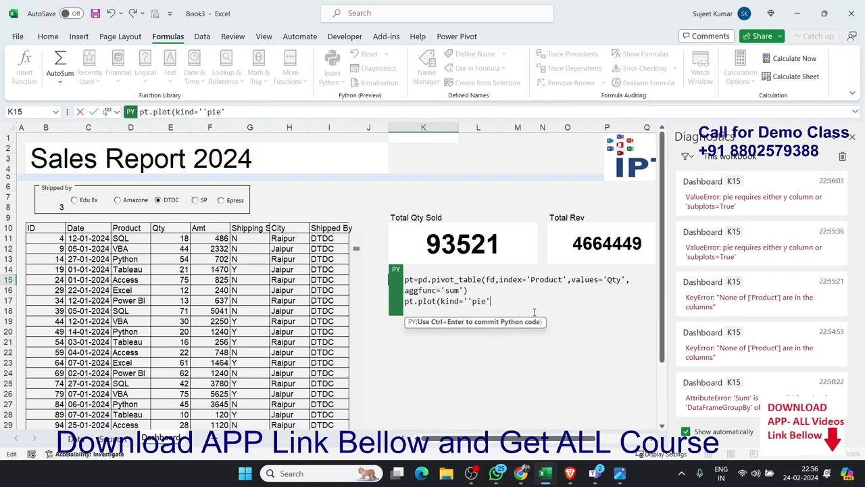
{"action": "type", "text": ",sub"}
{"action": "key", "text": "BackSpace"}
{"action": "key", "text": "BackSpace"}
{"action": "key", "text": "BackSpace"}
{"action": "type", "text": "\\"}
{"action": "key", "text": "BackSpace"}
{"action": "key", "text": "BackSpace"}
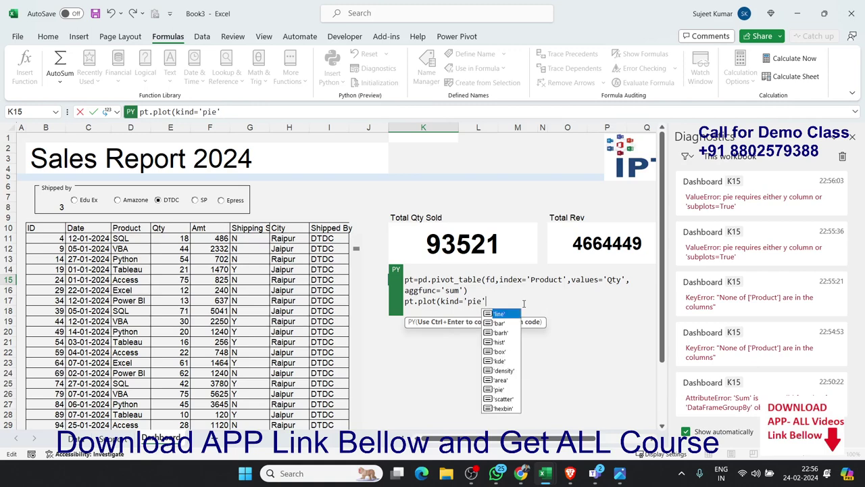
Make the line pt.plot(kind='pie',subplots=True) and run it to return a chart image.
{"action": "type", "text": ","}
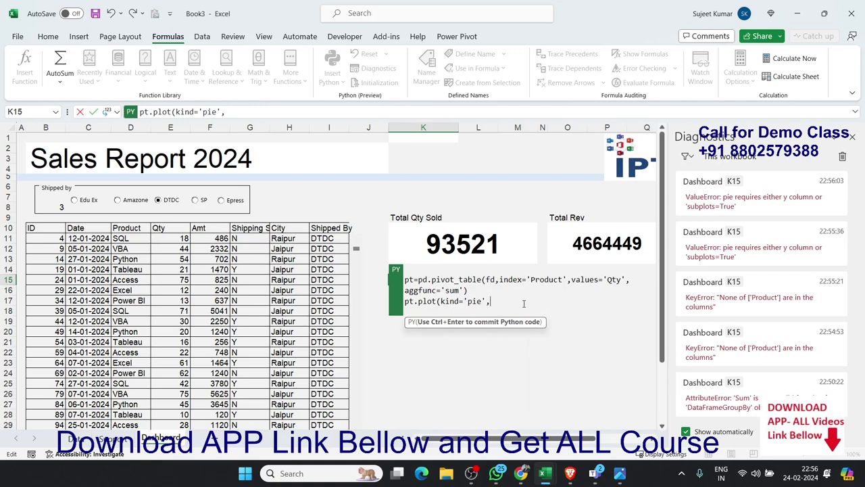
{"action": "type", "text": "x"}
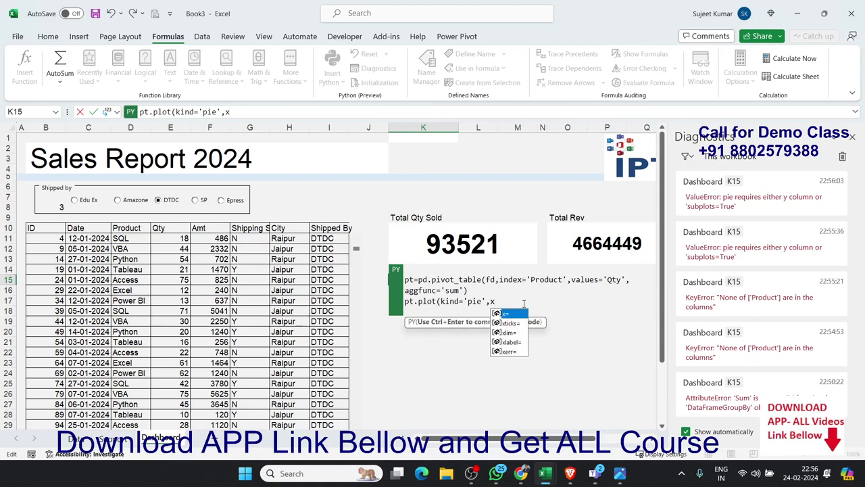
{"action": "key", "text": "BackSpace"}
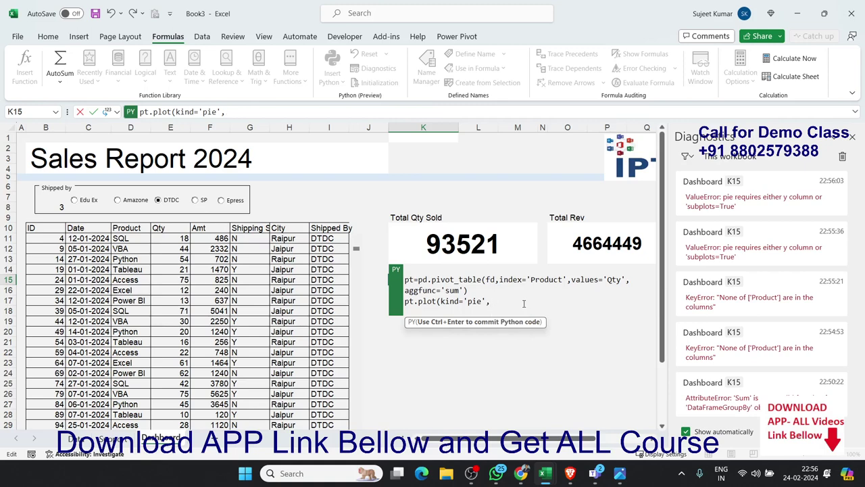
{"action": "type", "text": "s"}
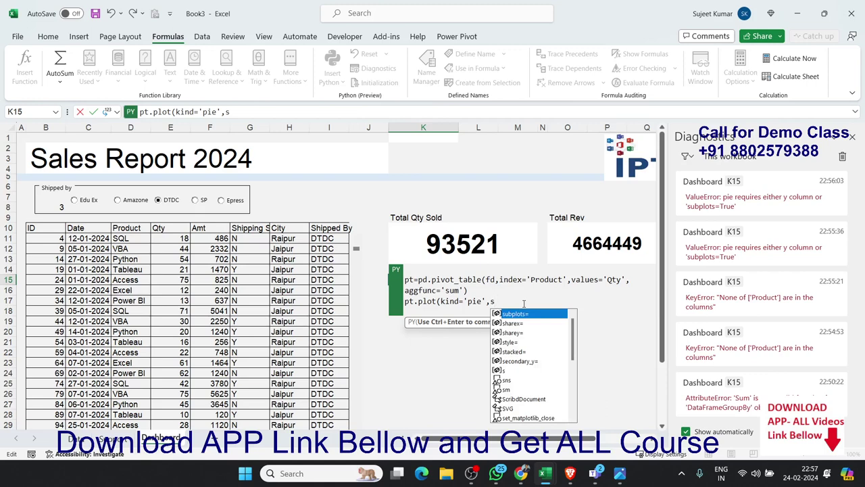
{"action": "key", "text": "Tab"}
{"action": "type", "text": "ts=T"}
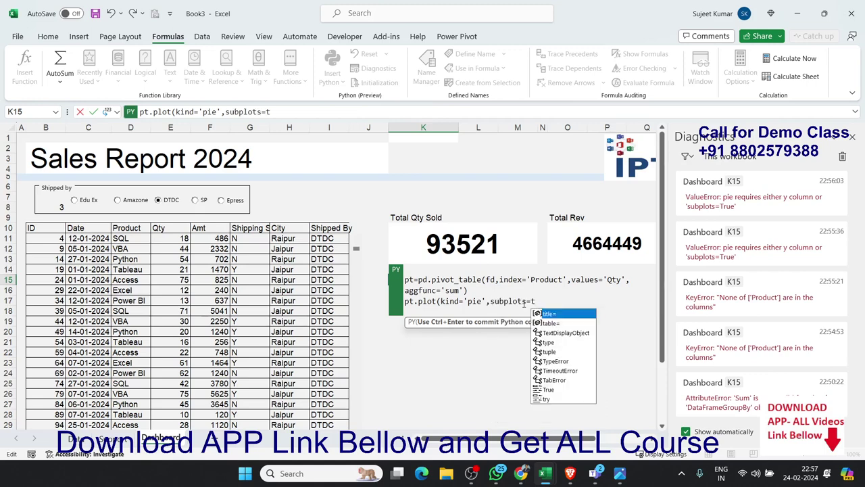
{"action": "type", "text": "rue"}
{"action": "key", "text": "Tab"}
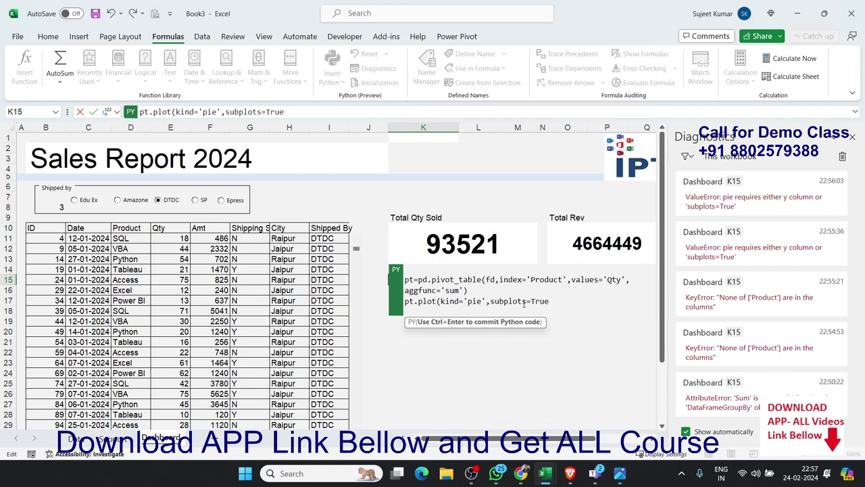
{"action": "type", "text": ")"}
{"action": "key", "text": "ctrl+Return"}
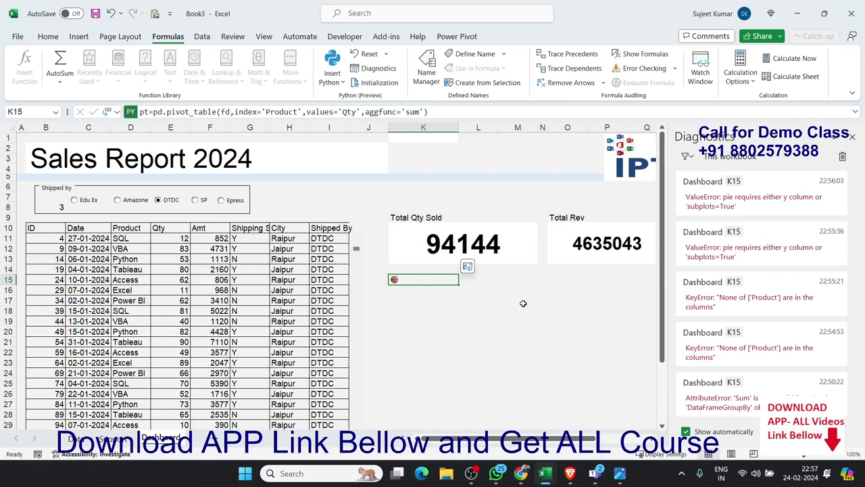
Place K15's pie chart as a linked picture below Total Qty Sold and resize it.
{"action": "left_click", "coordinate": [468, 267]}
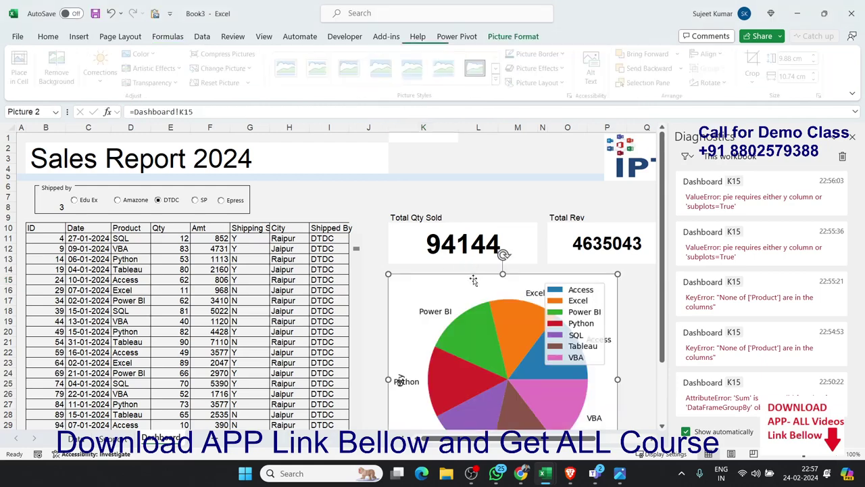
{"action": "scroll", "coordinate": [473, 280], "scroll_direction": "down", "scroll_amount": 4}
{"action": "scroll", "coordinate": [473, 280], "scroll_direction": "up", "scroll_amount": 2}
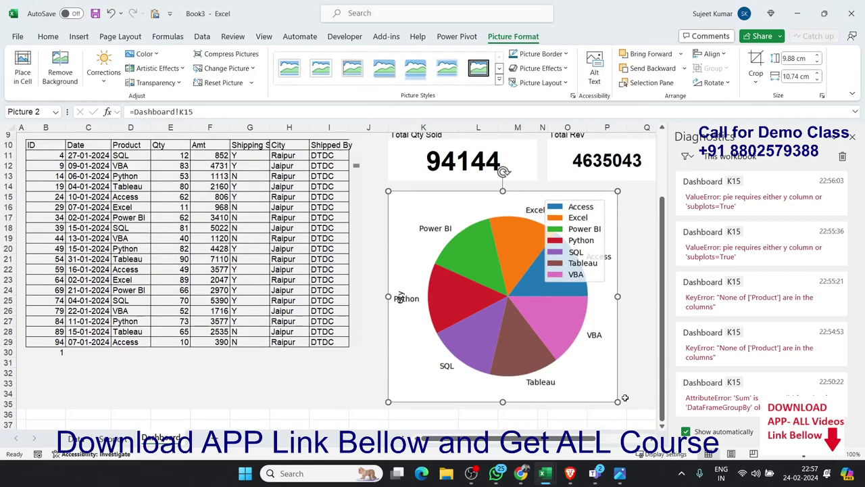
{"action": "left_click_drag", "start_coordinate": [625, 398], "coordinate": [549, 312]}
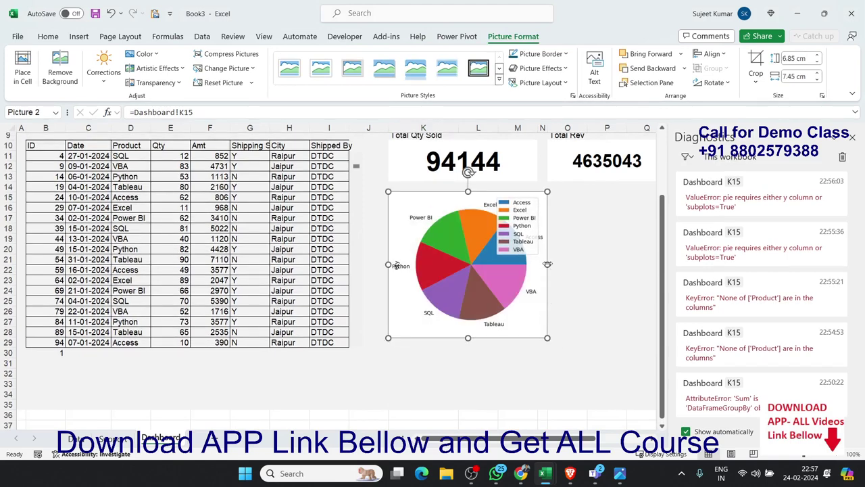
{"action": "left_click_drag", "start_coordinate": [548, 264], "coordinate": [558, 264]}
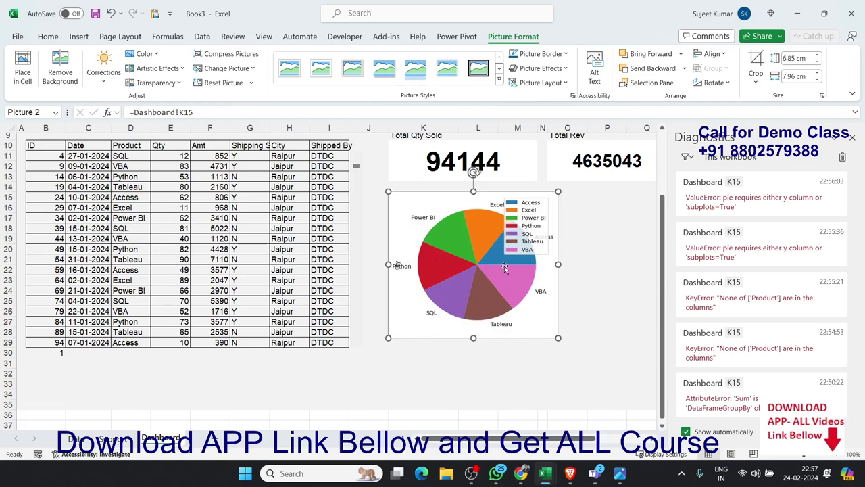
{"action": "left_click", "coordinate": [599, 230]}
Close the Python errors pane and enlarge the pie picture slightly, stretching it wider.
{"action": "left_click", "coordinate": [852, 137]}
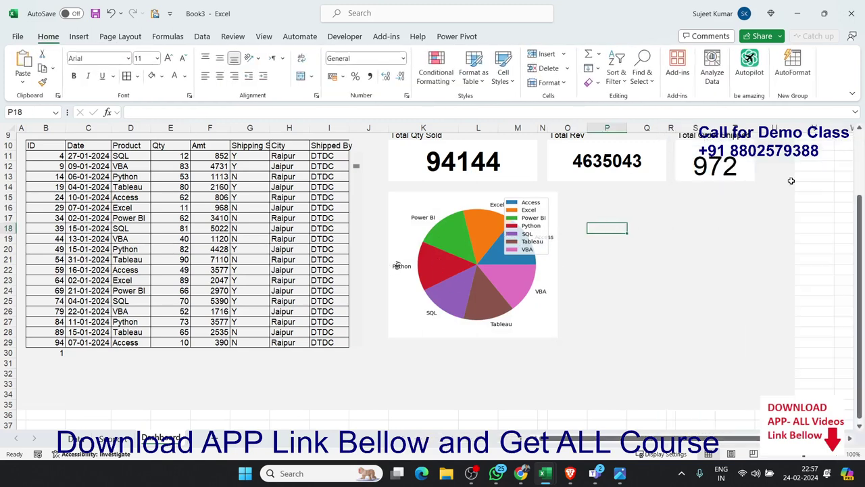
{"action": "left_click", "coordinate": [554, 317]}
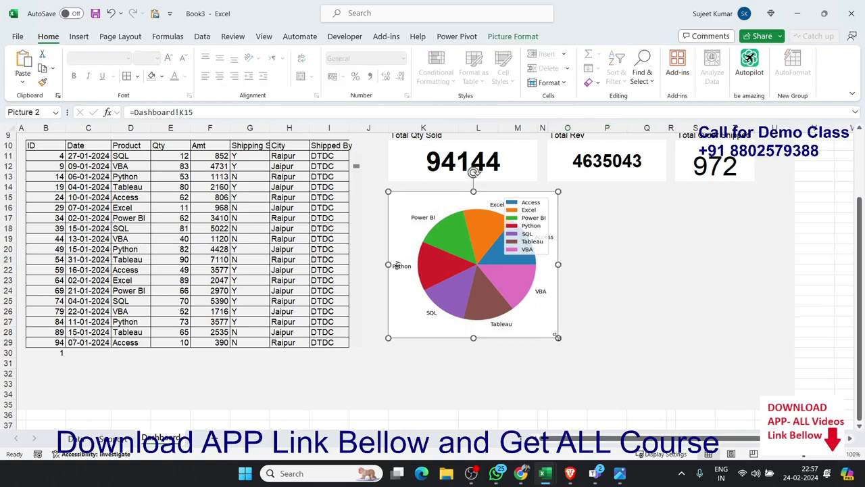
{"action": "left_click_drag", "start_coordinate": [557, 337], "coordinate": [565, 343]}
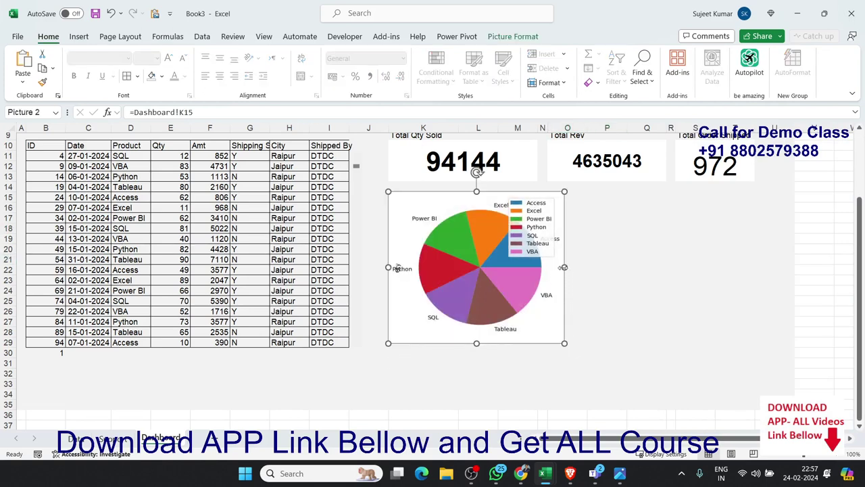
{"action": "mouse_move", "coordinate": [563, 268]}
{"action": "left_mouse_down"}
{"action": "mouse_move", "coordinate": [589, 269]}
{"action": "mouse_move", "coordinate": [580, 267]}
{"action": "left_mouse_up"}
{"action": "left_click", "coordinate": [613, 258]}
{"action": "left_click", "coordinate": [581, 253]}
{"action": "left_click", "coordinate": [624, 228]}
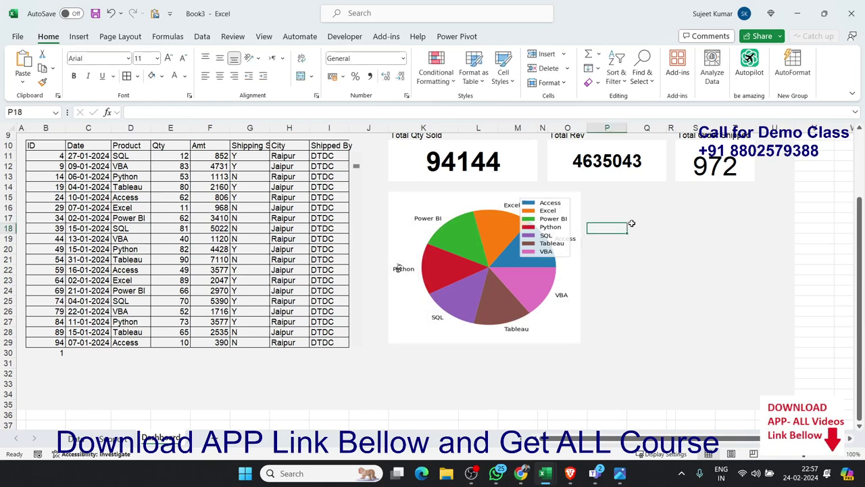
{"action": "left_click", "coordinate": [626, 198]}
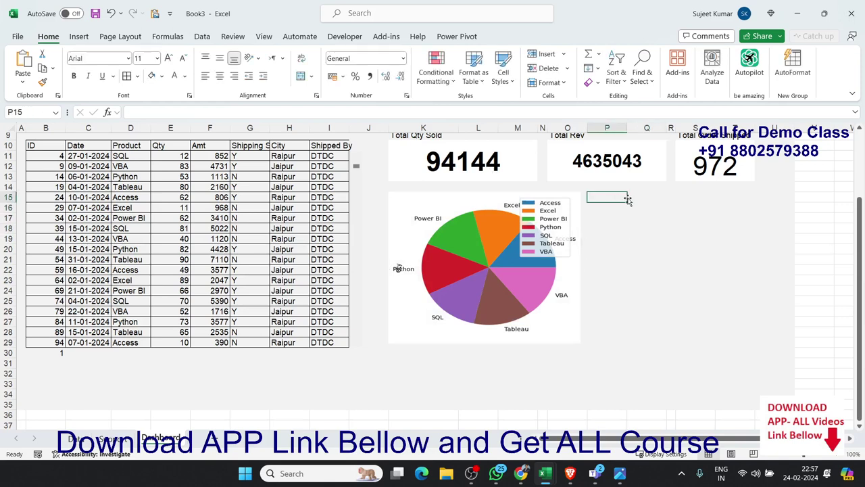
Enter the Python formula d=pt.plot('bar') in P15 and run it.
{"action": "type", "text": "=py"}
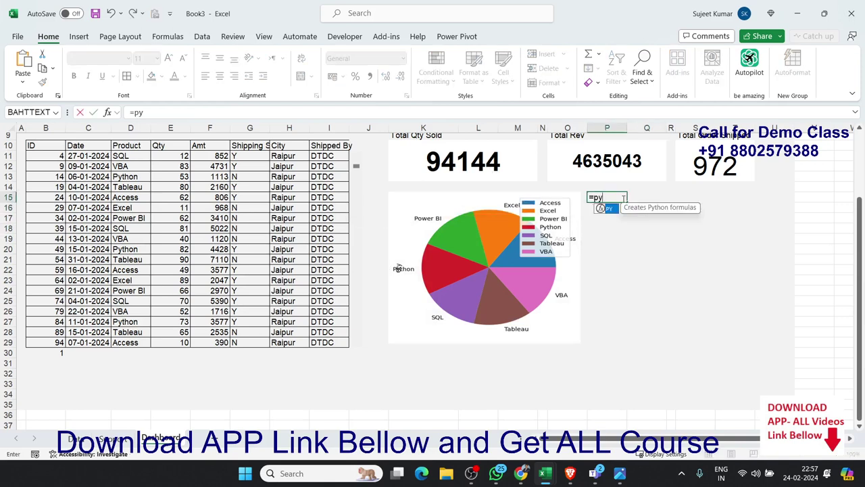
{"action": "key", "text": "Tab"}
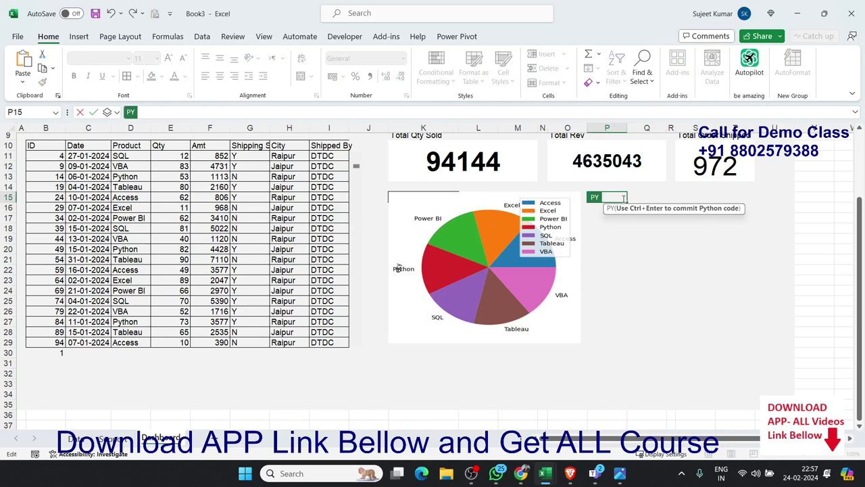
{"action": "type", "text": "pt"}
{"action": "key", "text": "BackSpace"}
{"action": "key", "text": "BackSpace"}
{"action": "key", "text": "BackSpace"}
{"action": "type", "text": "d="}
{"action": "type", "text": "pt."}
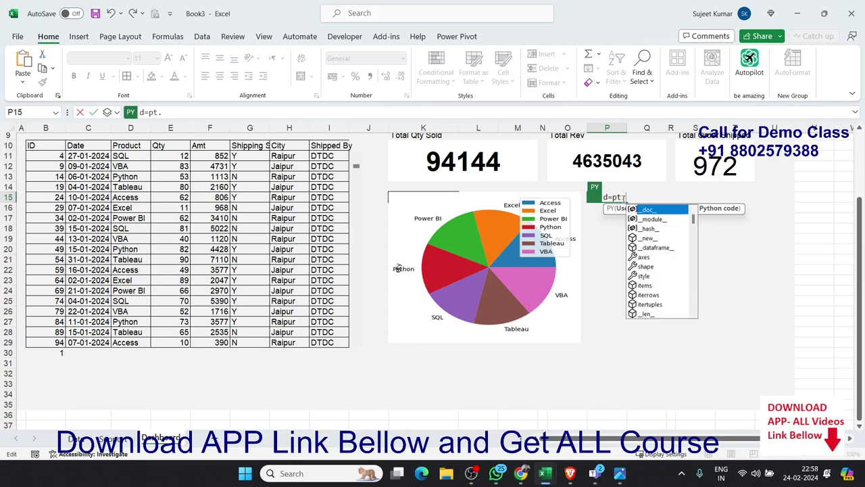
{"action": "type", "text": "plot("}
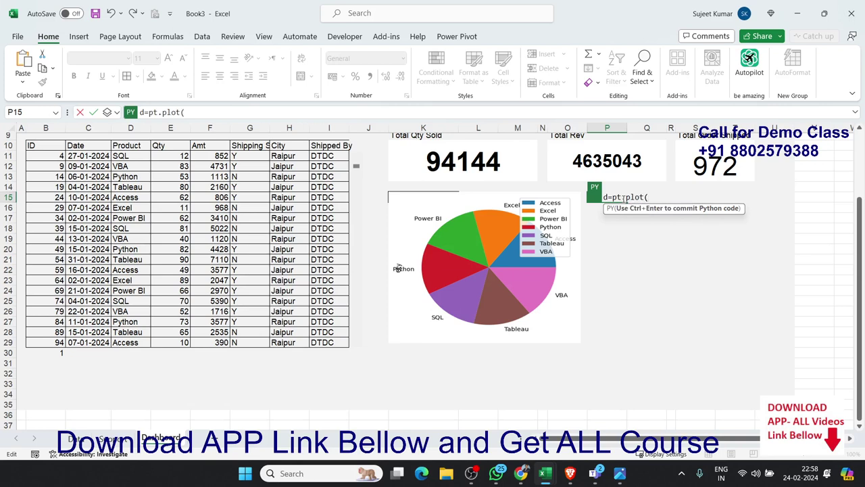
{"action": "type", "text": "'bar"}
{"action": "type", "text": ")"}
{"action": "key", "text": "ctrl+Return"}
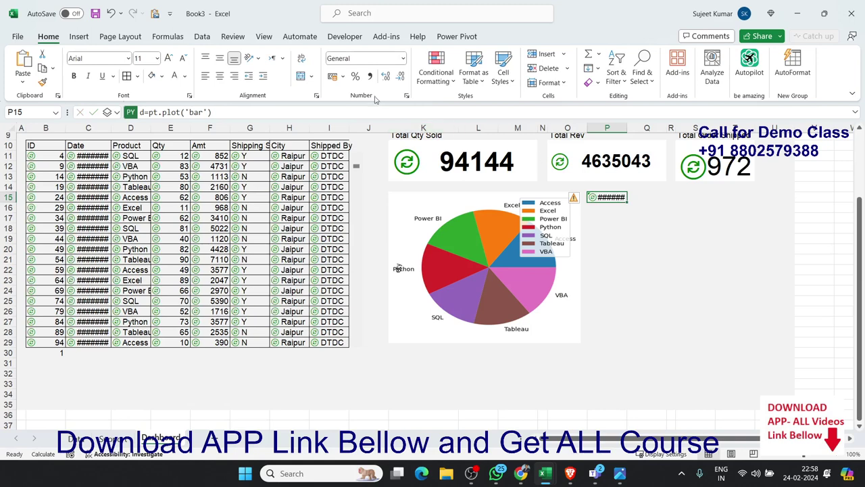
Review the Python diagnostics and change P15's code to d=pt.plot(kind='bar').
{"action": "left_click", "coordinate": [167, 37]}
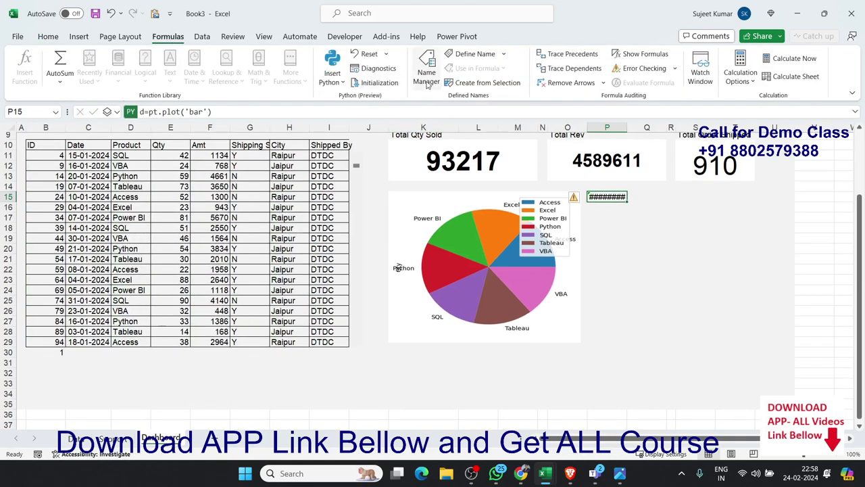
{"action": "left_click", "coordinate": [371, 68]}
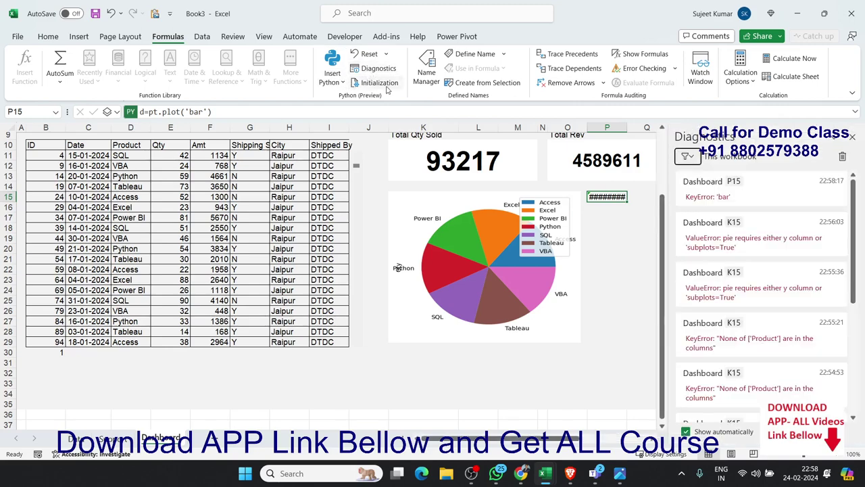
{"action": "double_click", "coordinate": [609, 196]}
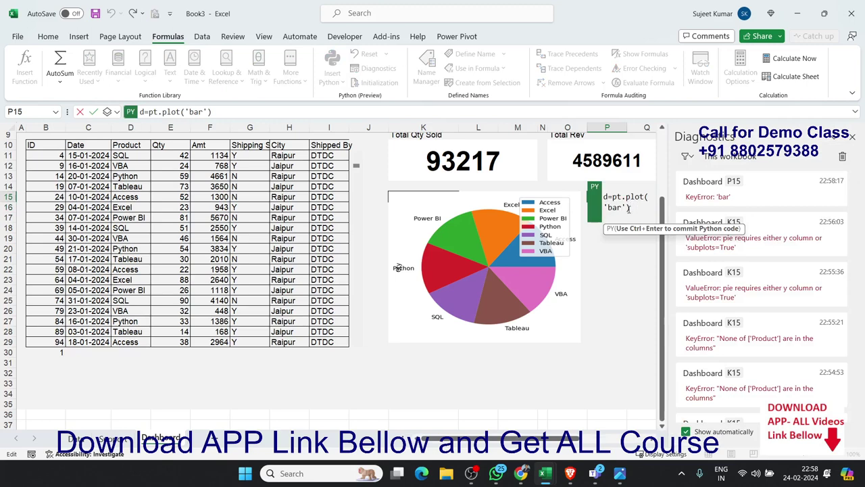
{"action": "key", "text": "BackSpace"}
{"action": "key", "text": "BackSpace"}
{"action": "key", "text": "BackSpace"}
{"action": "key", "text": "BackSpace"}
{"action": "key", "text": "BackSpace"}
{"action": "type", "text": "k"}
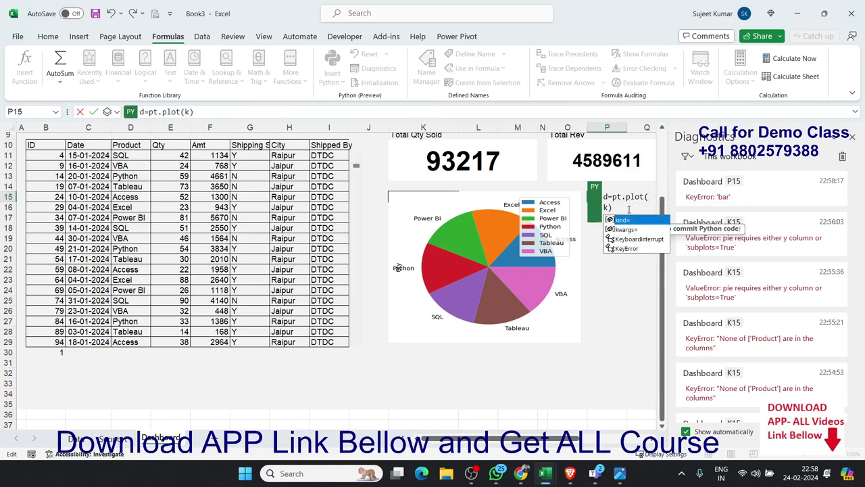
{"action": "type", "text": "i"}
{"action": "key", "text": "Tab"}
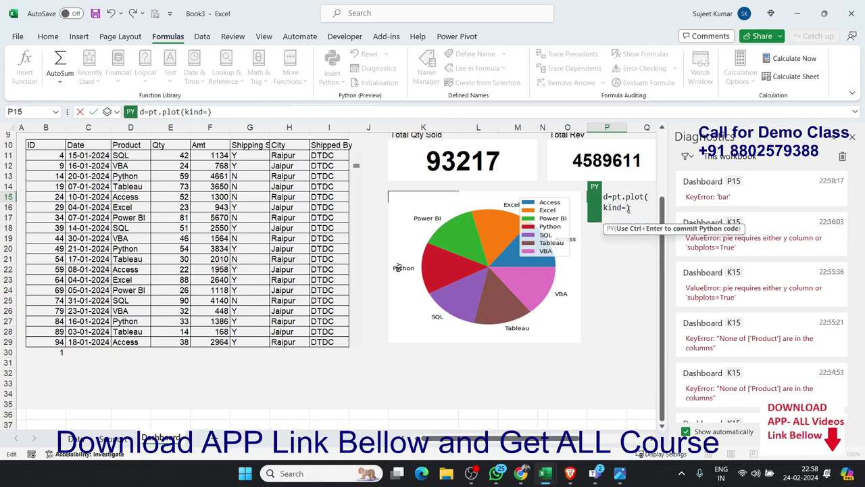
{"action": "type", "text": "'"}
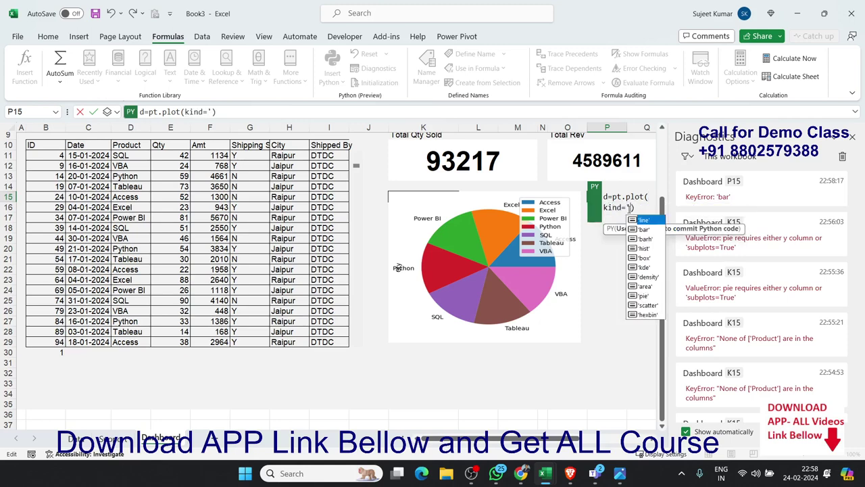
{"action": "key", "text": "Down"}
{"action": "key", "text": "Tab"}
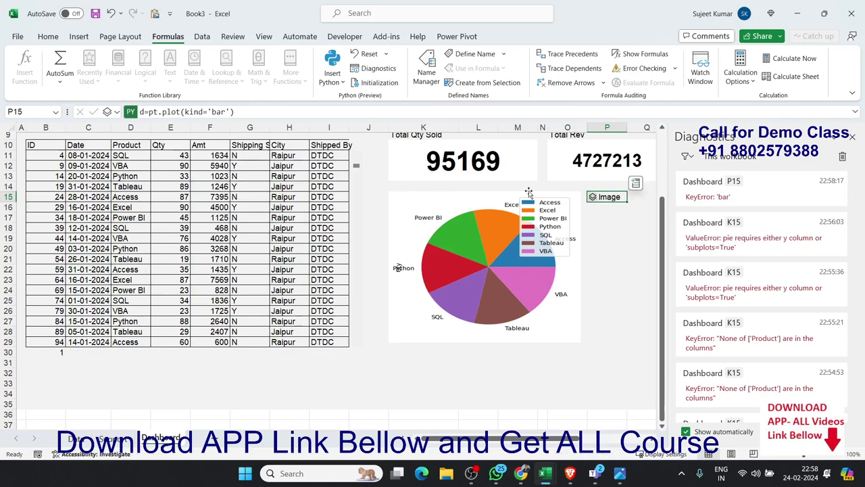
Return P15's Python result as an Excel value and close the diagnostics pane.
{"action": "left_click", "coordinate": [112, 112]}
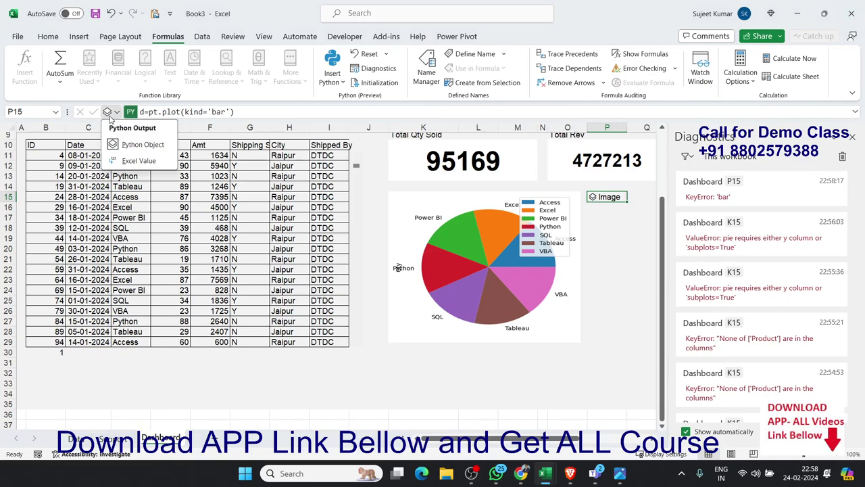
{"action": "left_click", "coordinate": [129, 160]}
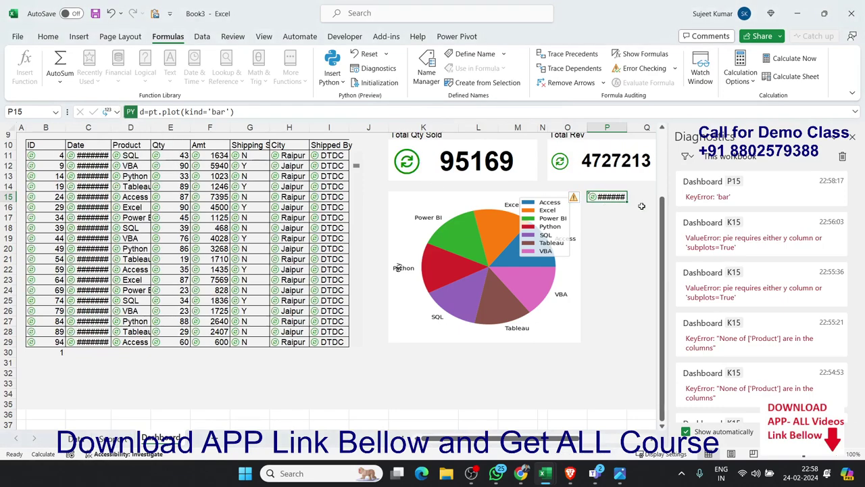
{"action": "left_click", "coordinate": [852, 138]}
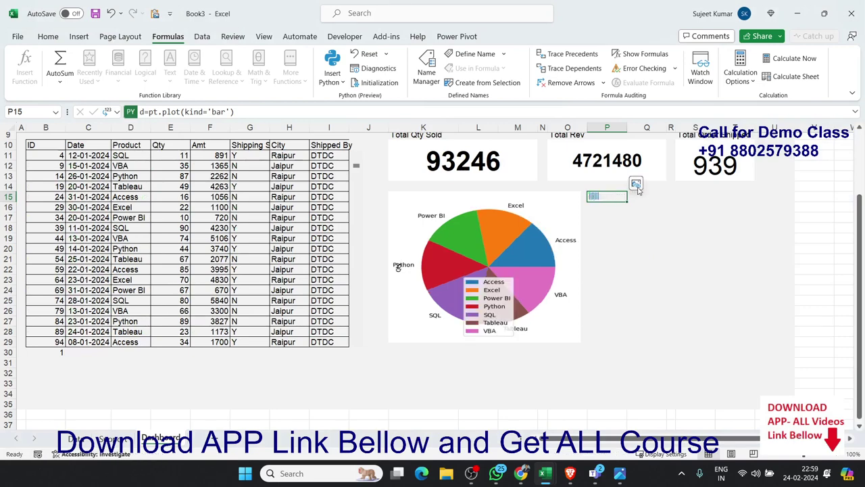
Place the bar chart as a linked picture and shrink it to sit beside the pie chart.
{"action": "left_click", "coordinate": [636, 193]}
{"action": "scroll", "coordinate": [618, 266], "scroll_direction": "down", "scroll_amount": 4}
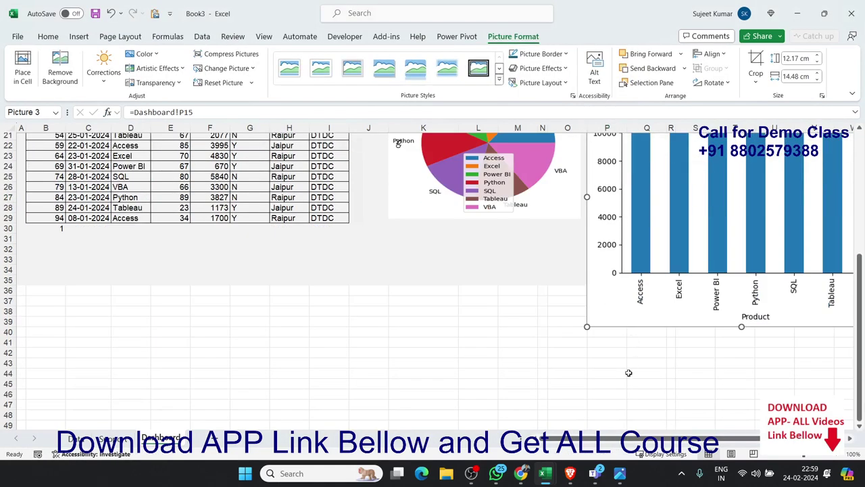
{"action": "left_click_drag", "start_coordinate": [586, 327], "coordinate": [594, 218]}
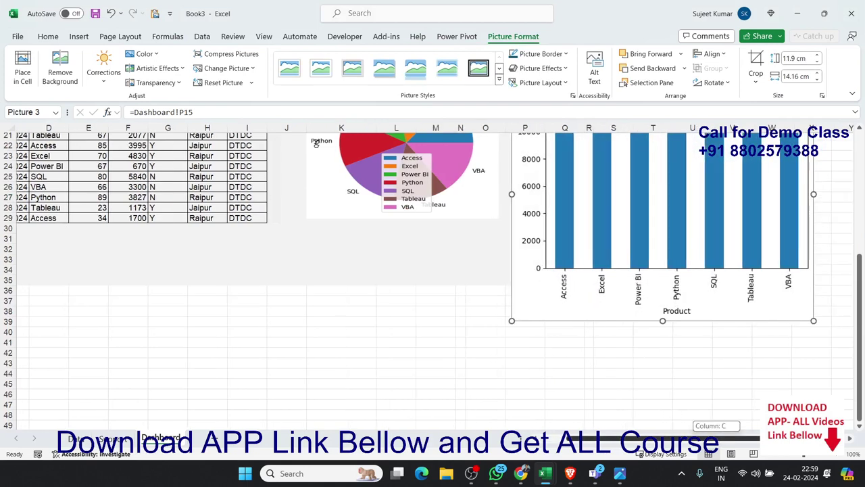
{"action": "scroll", "coordinate": [593, 218], "scroll_direction": "right", "scroll_amount": 3}
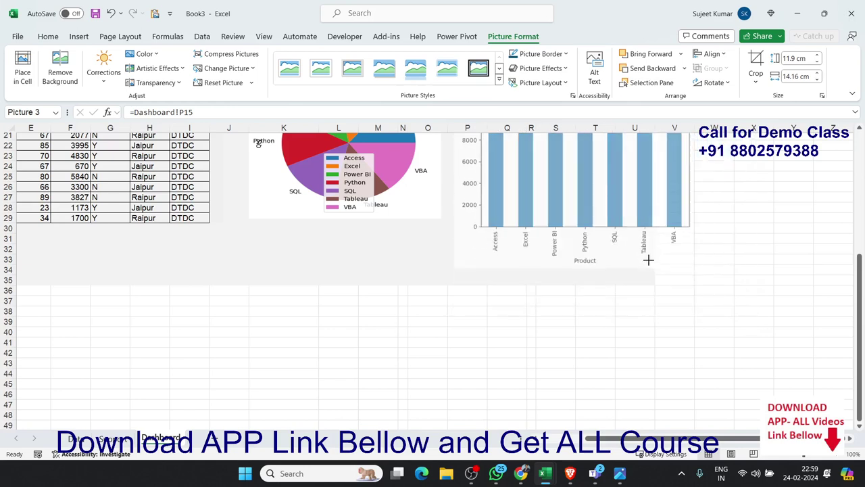
{"action": "mouse_move", "coordinate": [756, 320]}
{"action": "left_mouse_down"}
{"action": "mouse_move", "coordinate": [561, 230]}
{"action": "mouse_move", "coordinate": [559, 219]}
{"action": "left_mouse_up"}
{"action": "scroll", "coordinate": [549, 262], "scroll_direction": "up", "scroll_amount": 3}
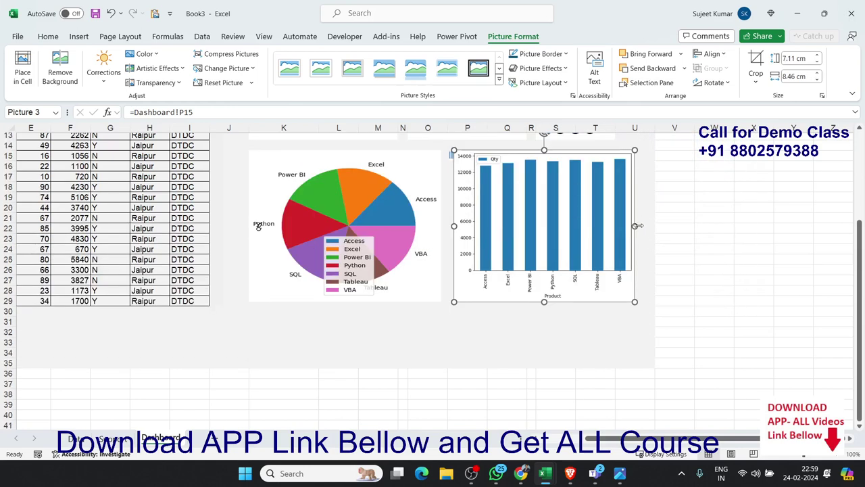
{"action": "left_click_drag", "start_coordinate": [635, 225], "coordinate": [647, 226]}
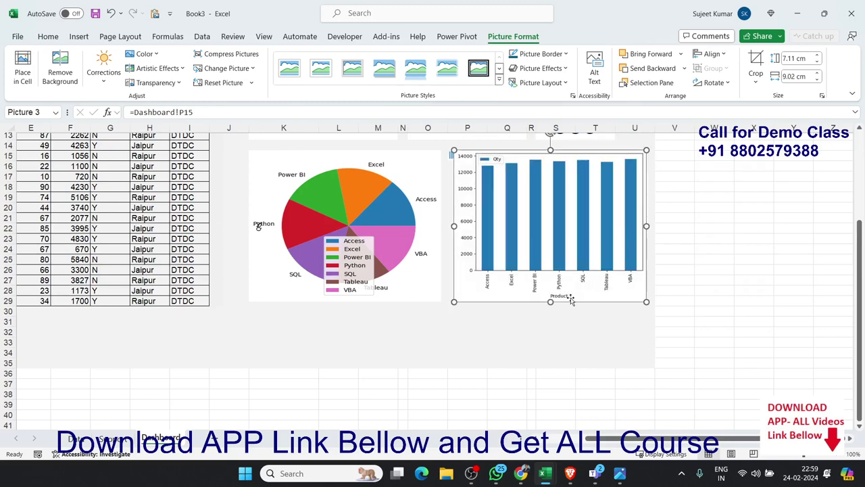
{"action": "left_click", "coordinate": [503, 330]}
{"action": "scroll", "coordinate": [500, 330], "scroll_direction": "up", "scroll_amount": 2}
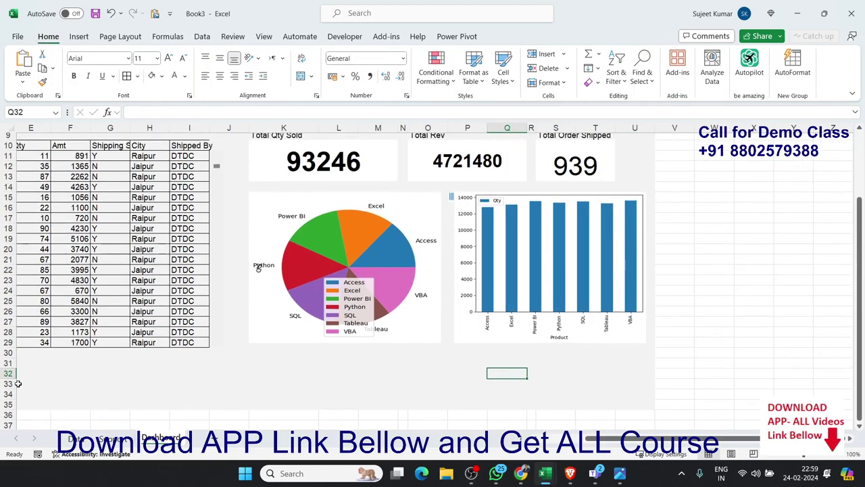
Select rows 32-35, regenerate the sample data with F9, and check H25's OFFSET formula.
{"action": "left_click_drag", "start_coordinate": [9, 383], "coordinate": [8, 407]}
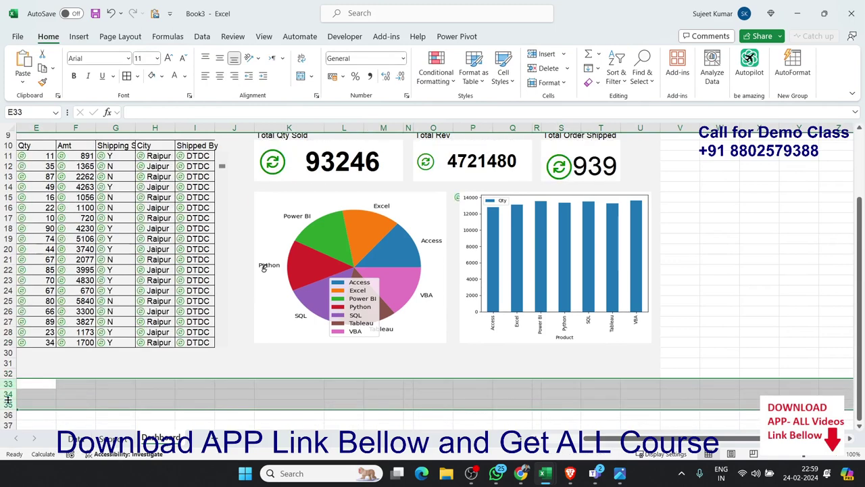
{"action": "left_click", "coordinate": [10, 374]}
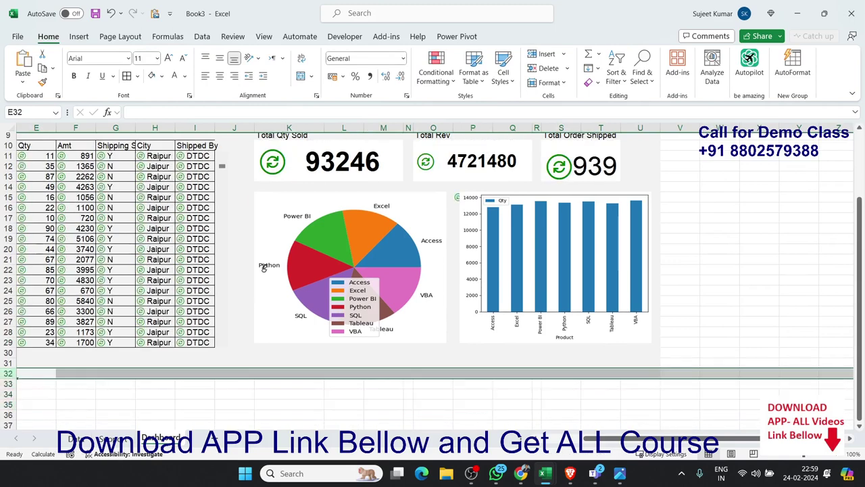
{"action": "key", "text": "F9"}
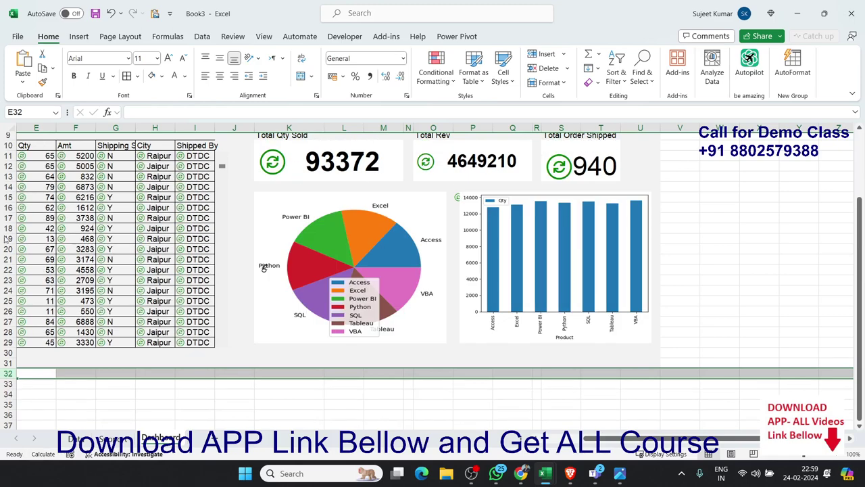
{"action": "left_click", "coordinate": [158, 301]}
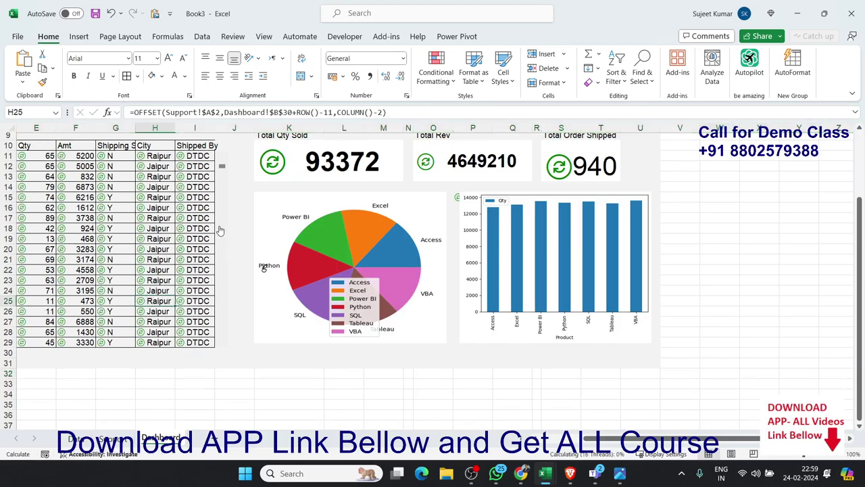
{"action": "scroll", "coordinate": [232, 229], "scroll_direction": "up", "scroll_amount": 3}
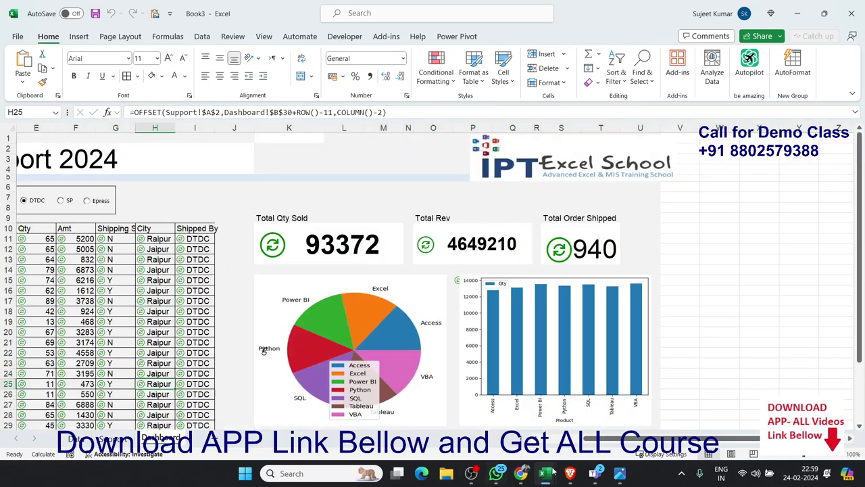
{"action": "left_click_drag", "start_coordinate": [556, 438], "coordinate": [466, 447]}
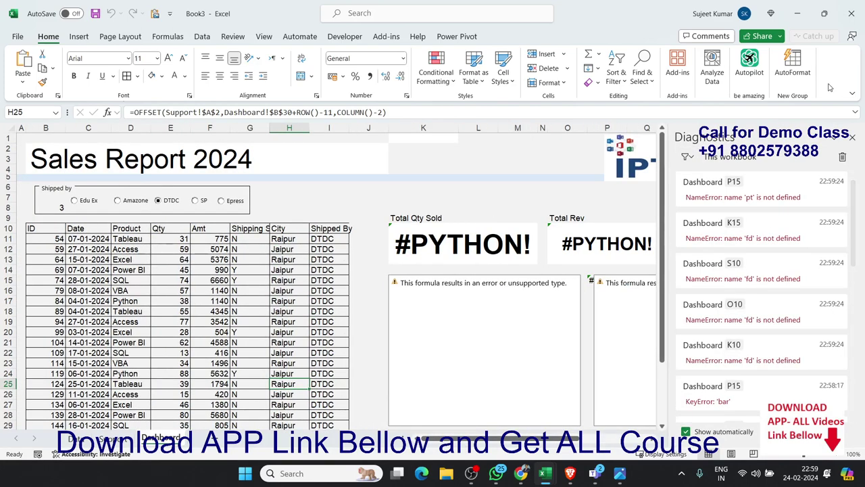
Close the diagnostics pane and switch the Shipped-by filter to Amazone, then back to Edu Ex.
{"action": "left_click", "coordinate": [852, 137]}
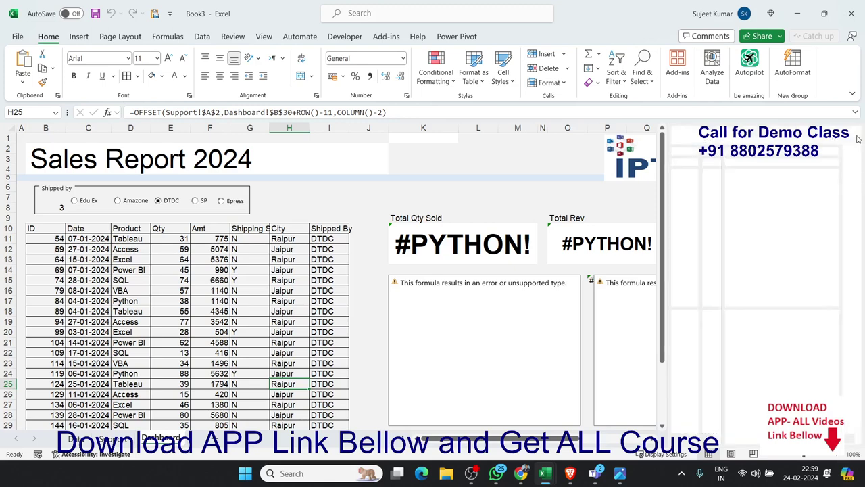
{"action": "left_click", "coordinate": [88, 204]}
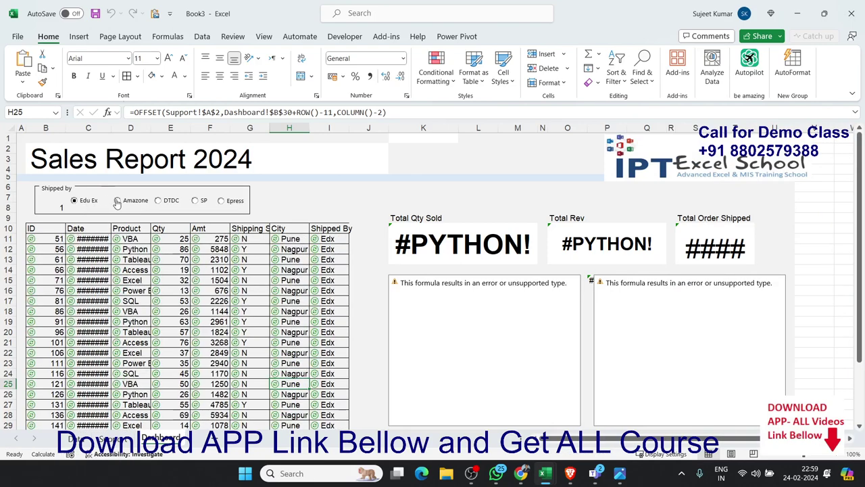
{"action": "left_click", "coordinate": [117, 201]}
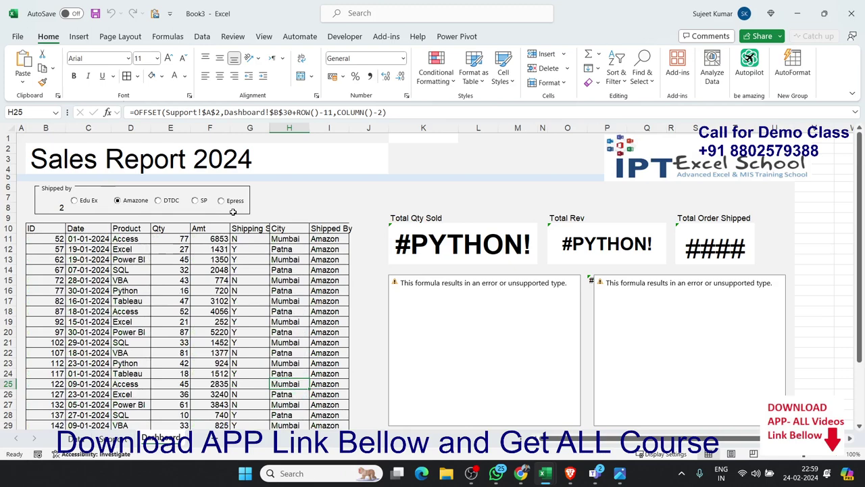
{"action": "left_click", "coordinate": [438, 187]}
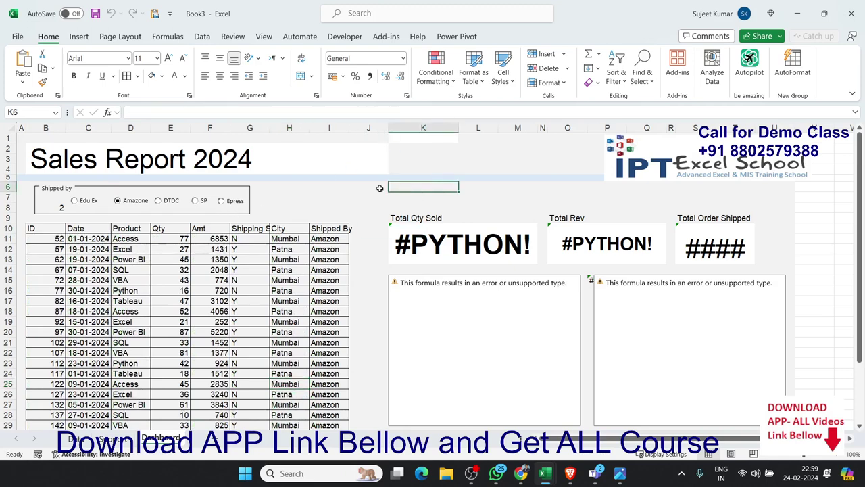
{"action": "left_click", "coordinate": [80, 202]}
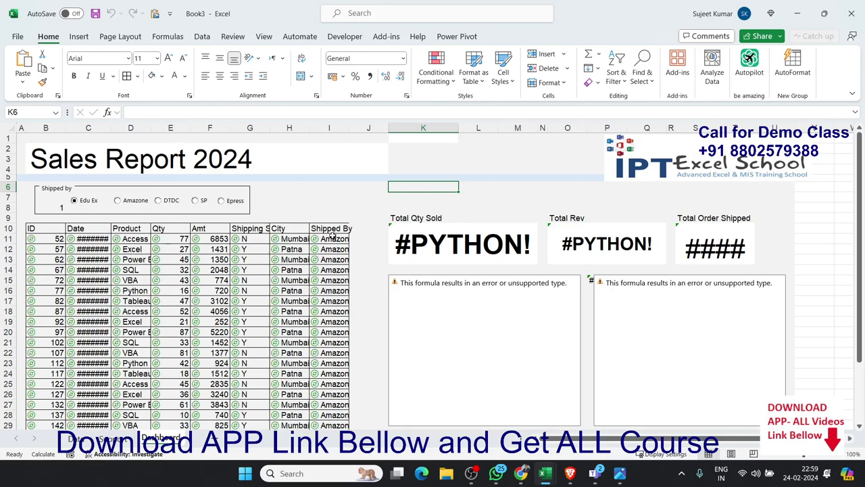
Inspect K10's Python formula and the Support sheet, then view the Developer and Formulas ribbons.
{"action": "left_click", "coordinate": [414, 240]}
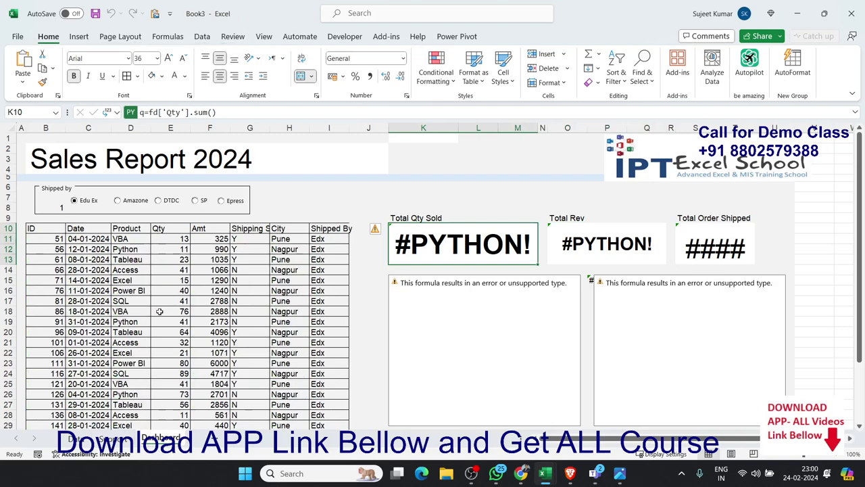
{"action": "left_click", "coordinate": [113, 441]}
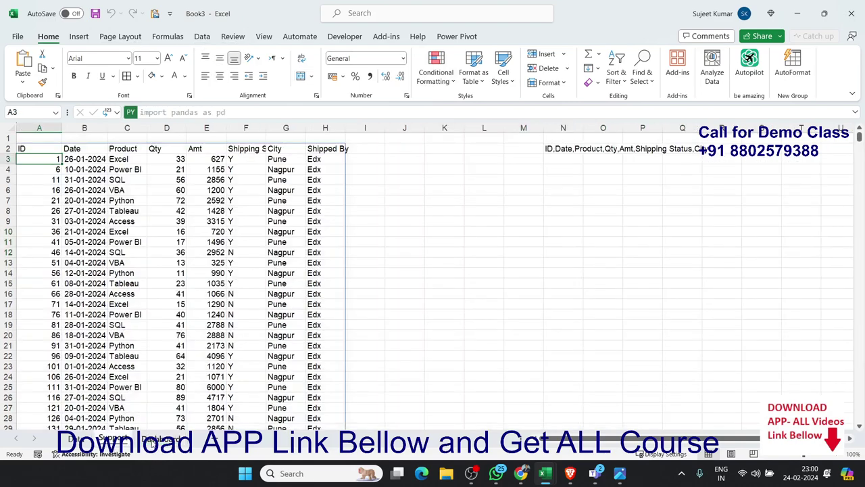
{"action": "left_click", "coordinate": [161, 439]}
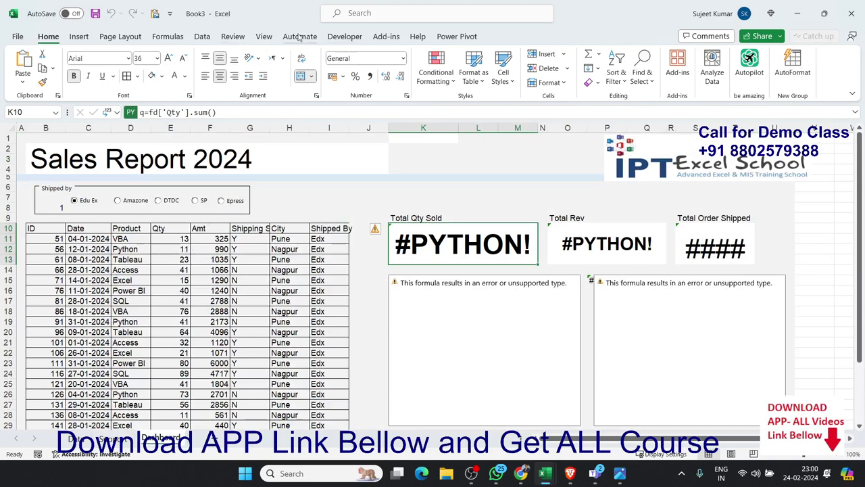
{"action": "left_click", "coordinate": [344, 37]}
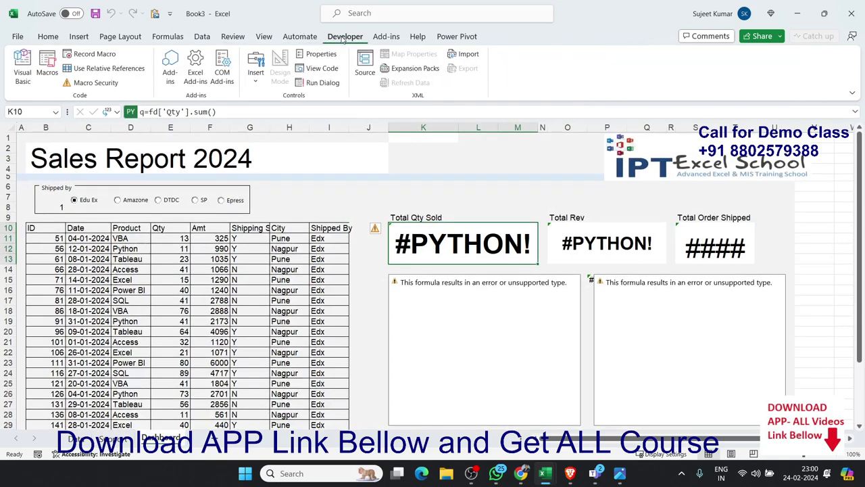
{"action": "left_click", "coordinate": [167, 37]}
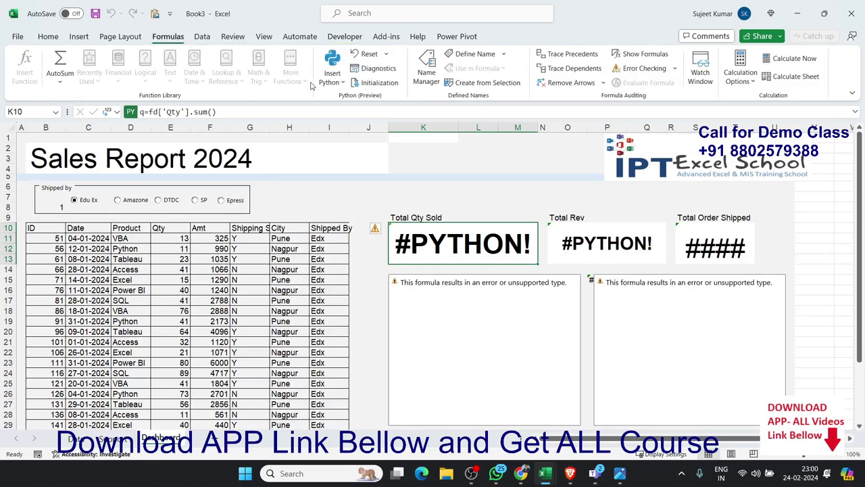
Check the Python diagnostics for the 'pt' is not defined error and move the error picture off K15.
{"action": "left_click", "coordinate": [376, 70]}
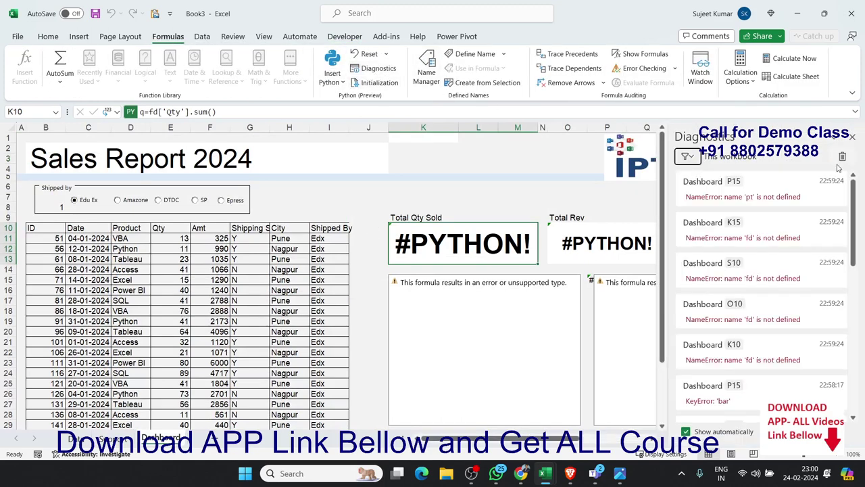
{"action": "left_click", "coordinate": [781, 197]}
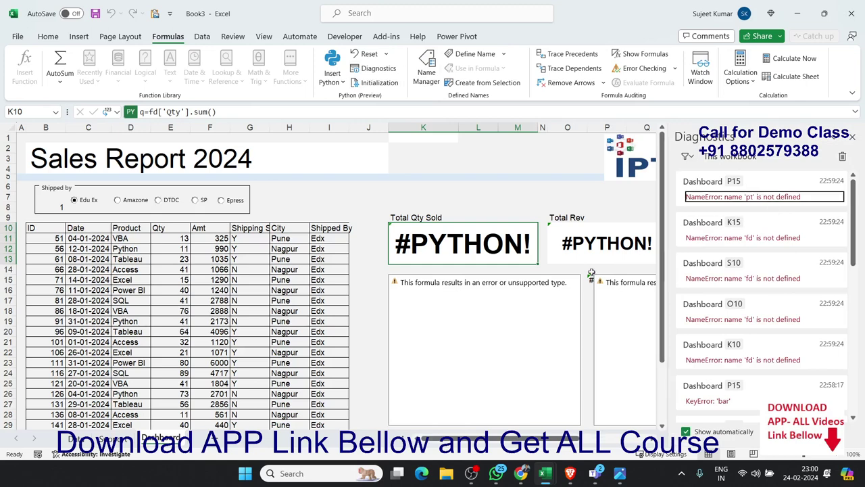
{"action": "left_click", "coordinate": [426, 300]}
{"action": "left_click_drag", "start_coordinate": [425, 299], "coordinate": [511, 301]}
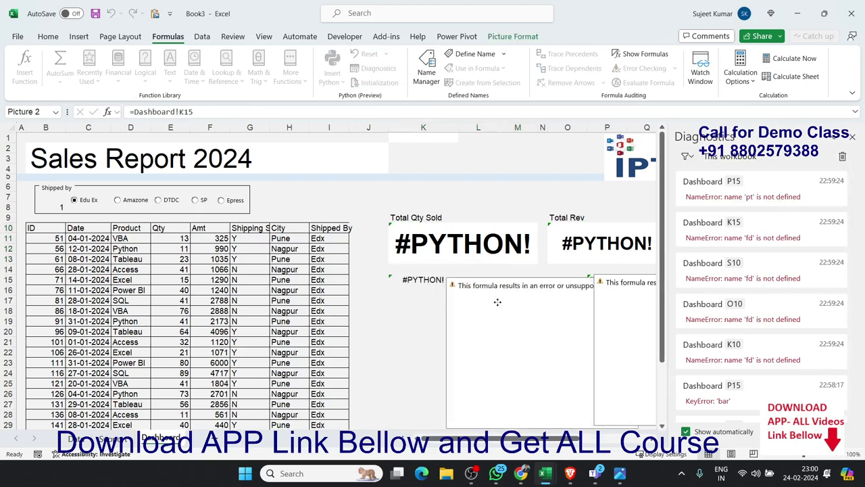
Recommit K15's pivot-table Python code so the dashboard shows 94940 units and 4696247 revenue.
{"action": "left_click", "coordinate": [425, 283]}
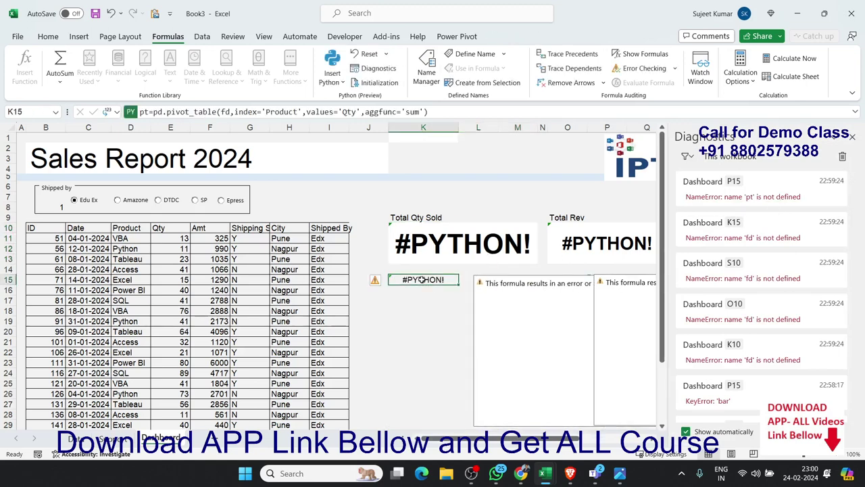
{"action": "double_click", "coordinate": [422, 279]}
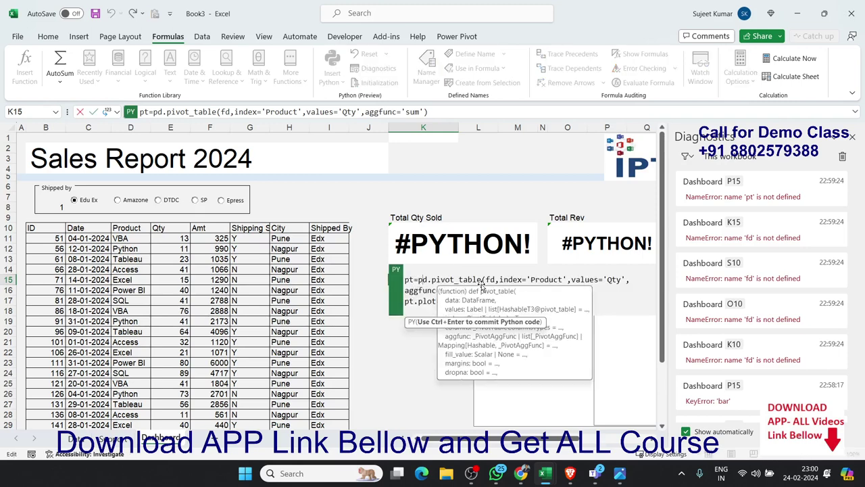
{"action": "key", "text": "ctrl+Return"}
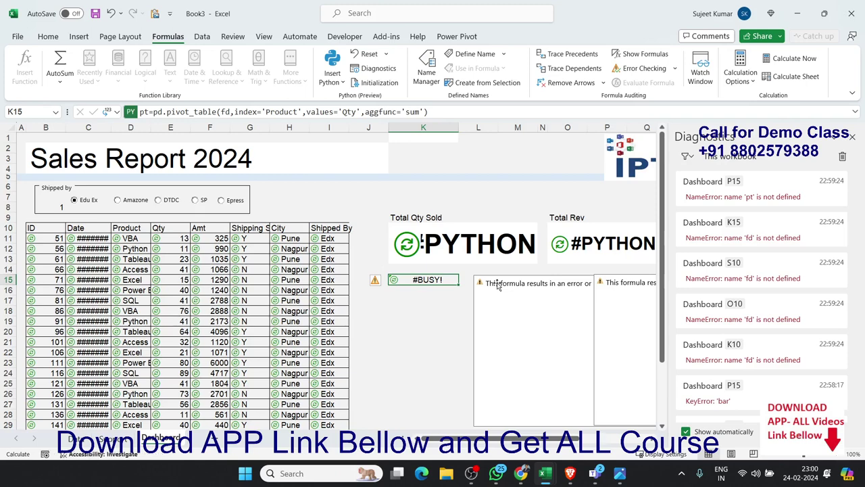
Close the error list, select the pie and bar chart pictures, and set Shipped by to Amazone.
{"action": "left_click", "coordinate": [853, 137]}
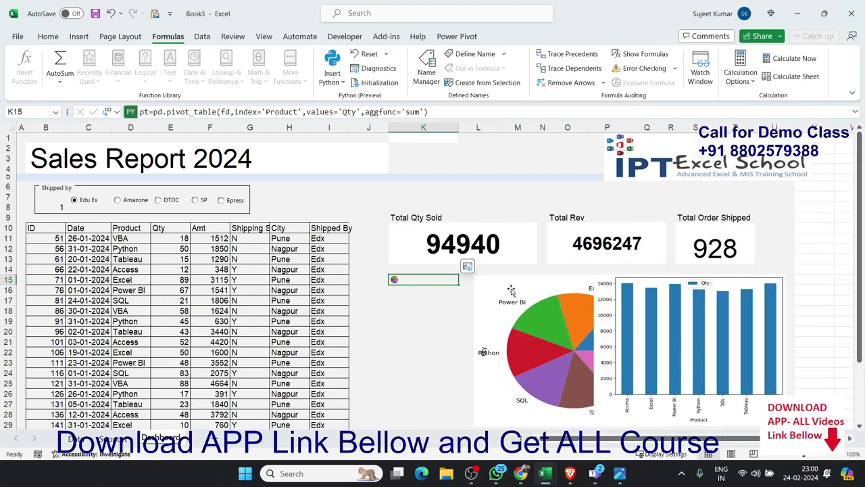
{"action": "left_click", "coordinate": [416, 284]}
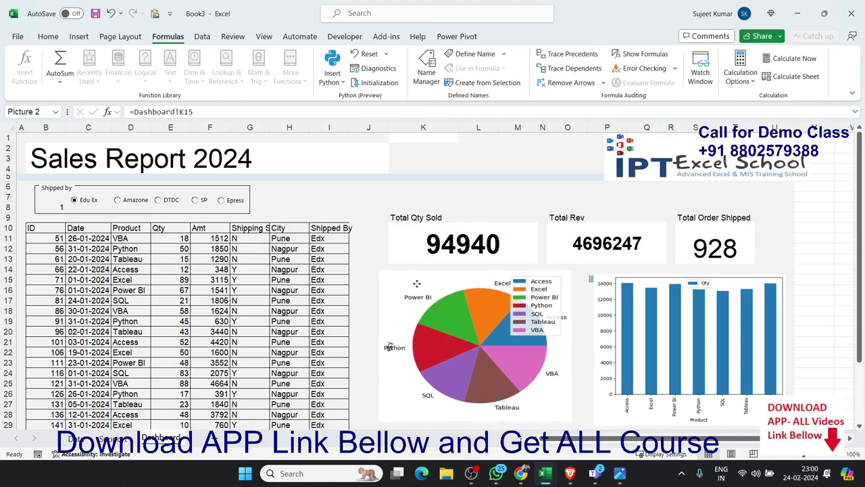
{"action": "left_click", "coordinate": [426, 288]}
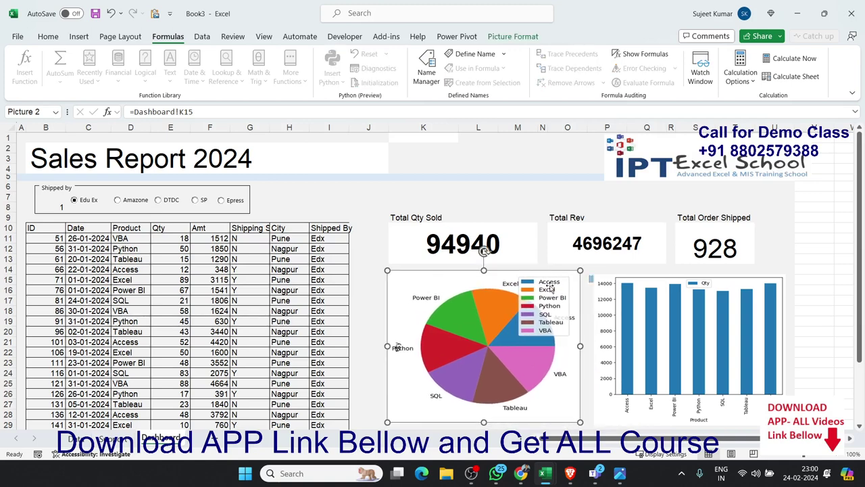
{"action": "left_click", "coordinate": [597, 295]}
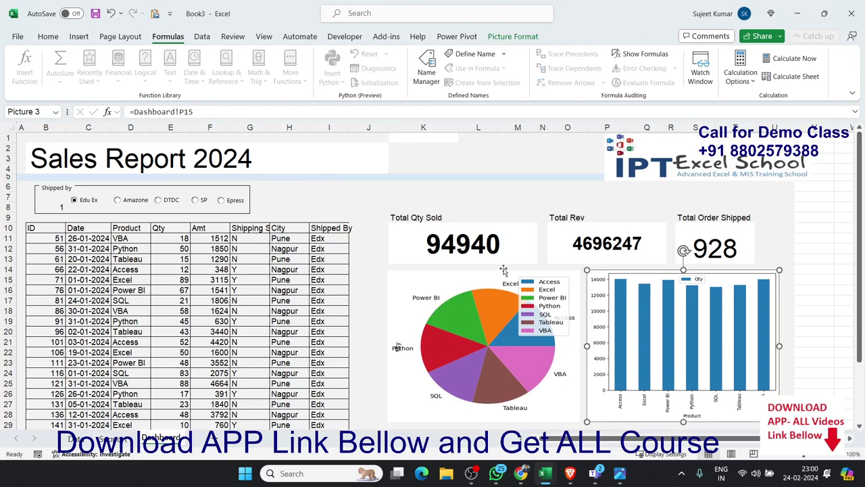
{"action": "left_click", "coordinate": [123, 203]}
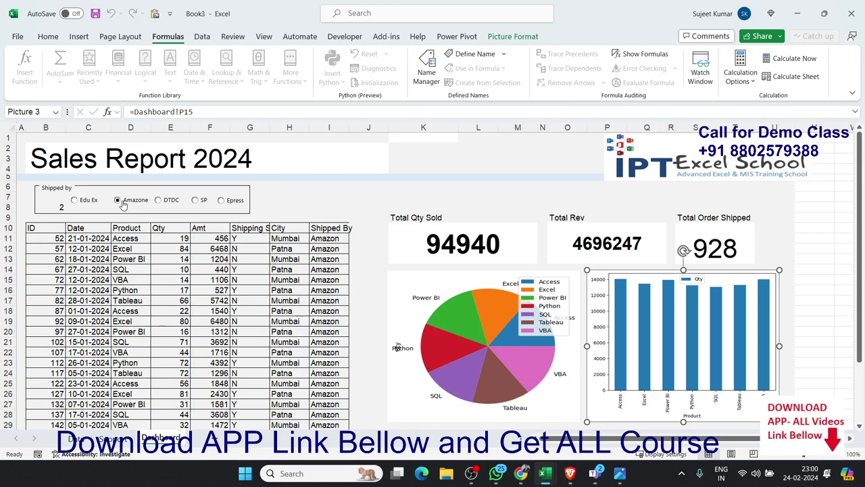
Switch Shipped by to DTDC, then SP, then Epress, ending on the Express orders for Noida and Delhi.
{"action": "left_click", "coordinate": [157, 201]}
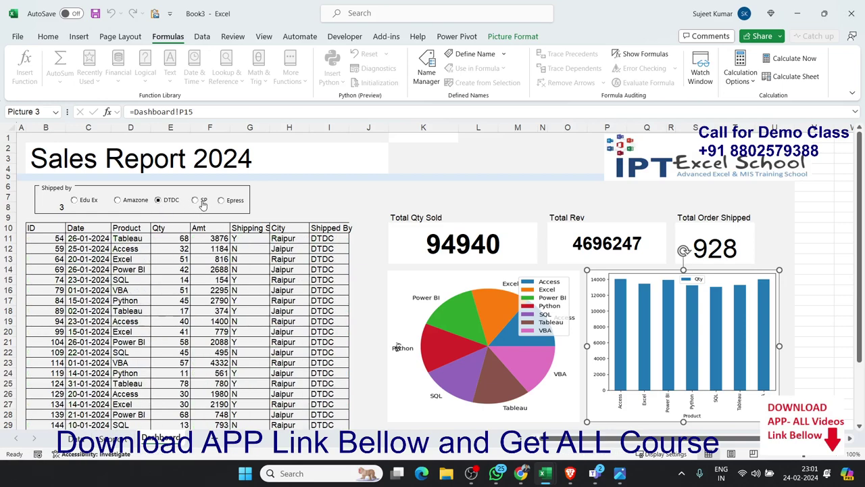
{"action": "left_click", "coordinate": [195, 201]}
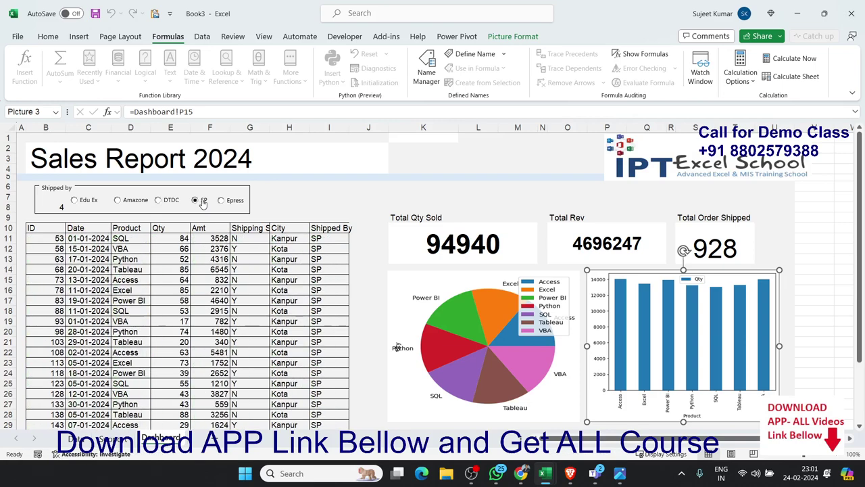
{"action": "left_click", "coordinate": [229, 202]}
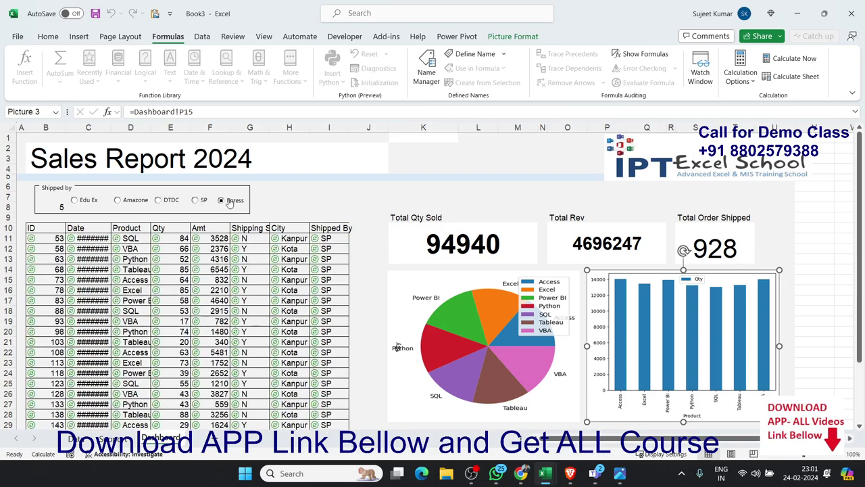
{"action": "left_click", "coordinate": [403, 241]}
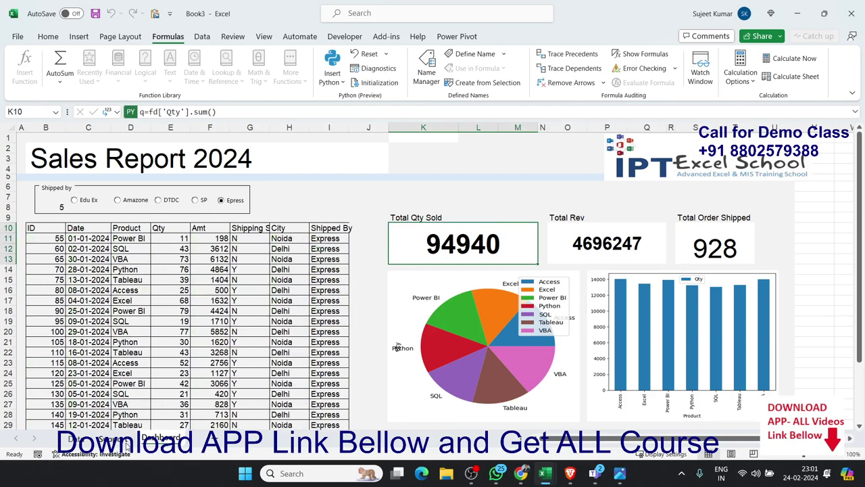
{"action": "left_click", "coordinate": [126, 440]}
Recommit the Support sheet's A2 Python filter code so totals read 93783, 4567606 and 938.
{"action": "double_click", "coordinate": [49, 148]}
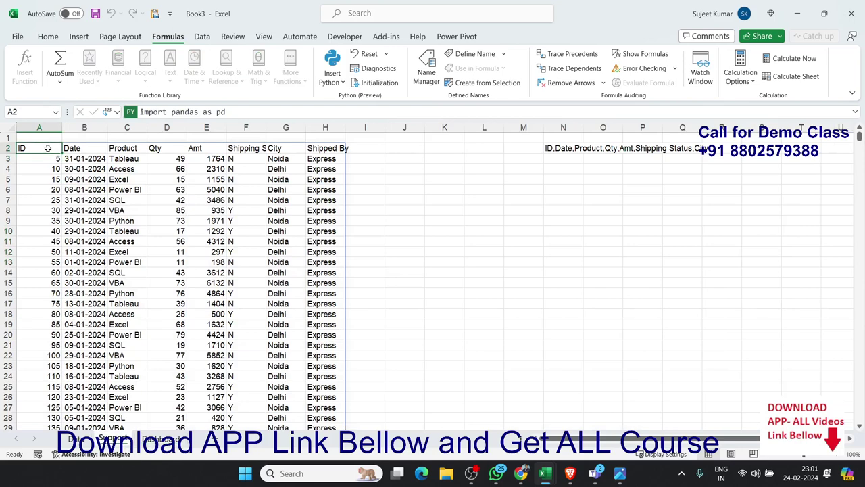
{"action": "scroll", "coordinate": [80, 305], "scroll_direction": "down", "scroll_amount": 3}
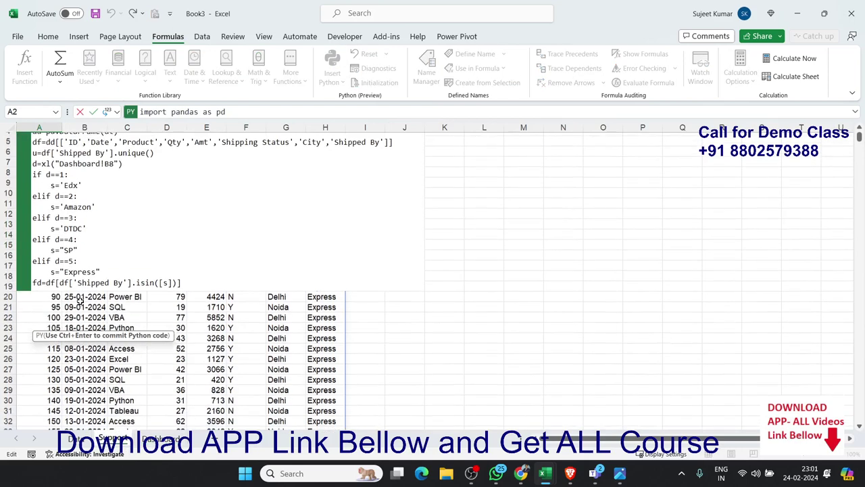
{"action": "scroll", "coordinate": [65, 238], "scroll_direction": "up", "scroll_amount": 3}
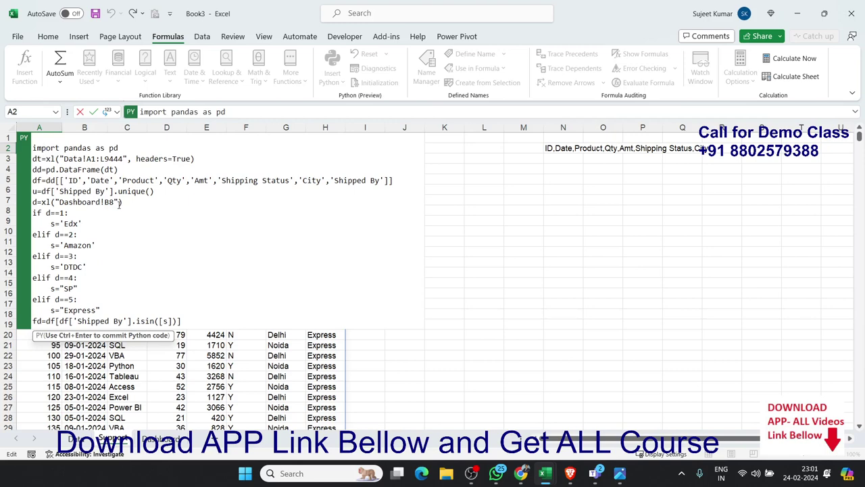
{"action": "key", "text": "ctrl+Return"}
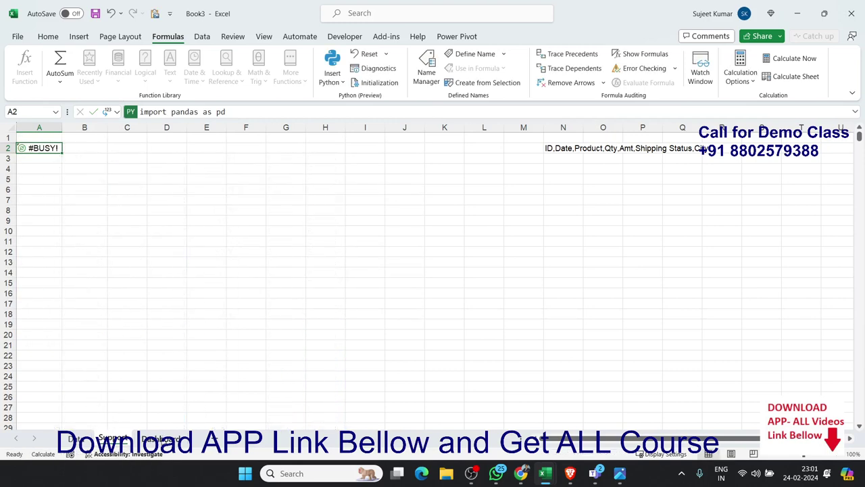
{"action": "left_click", "coordinate": [161, 438]}
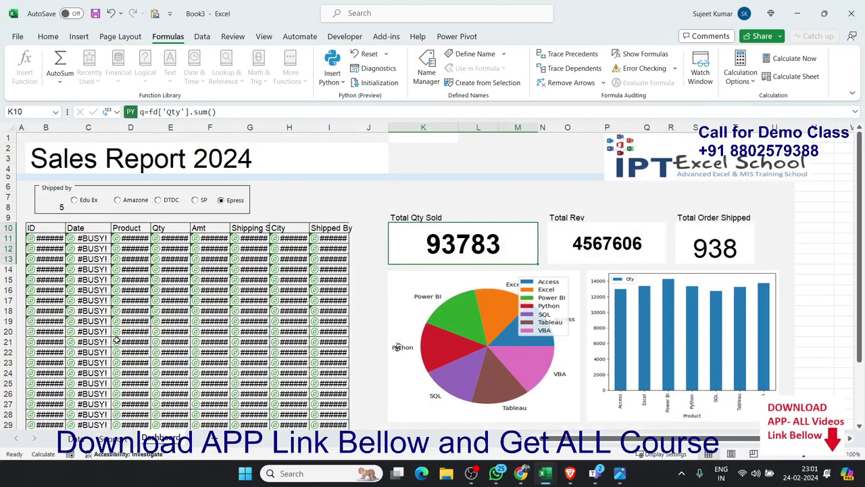
Set Shipped by to SP and then DTDC, and review the DTDC rows on the data sheet.
{"action": "left_click", "coordinate": [206, 203]}
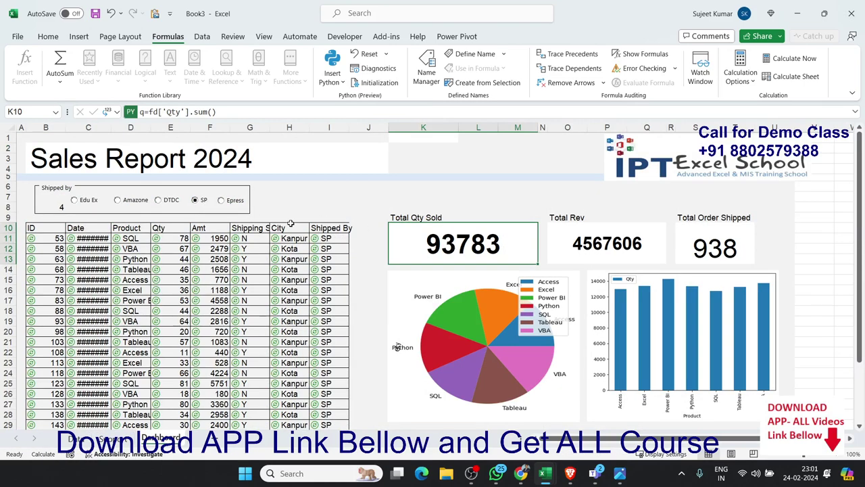
{"action": "left_click", "coordinate": [172, 204]}
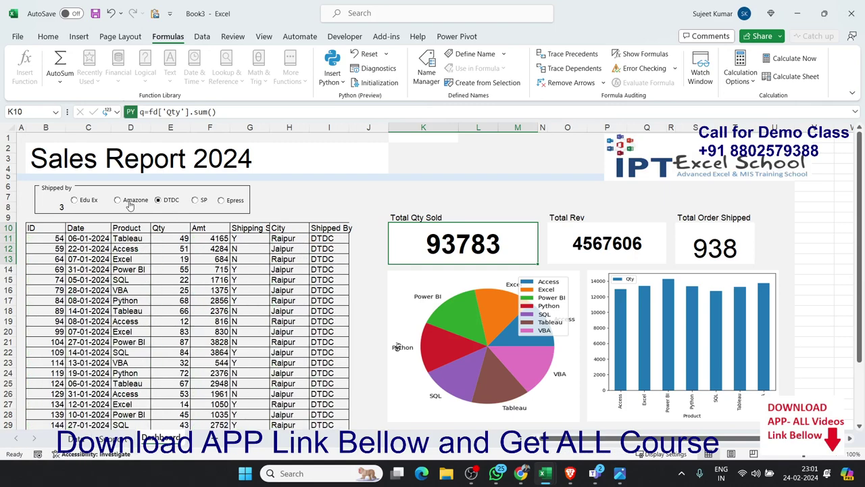
{"action": "left_click", "coordinate": [80, 439]}
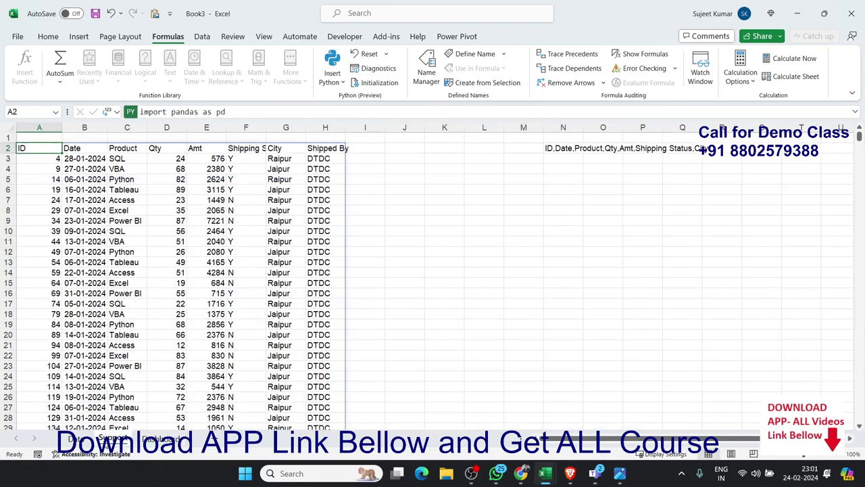
{"action": "left_click", "coordinate": [152, 440]}
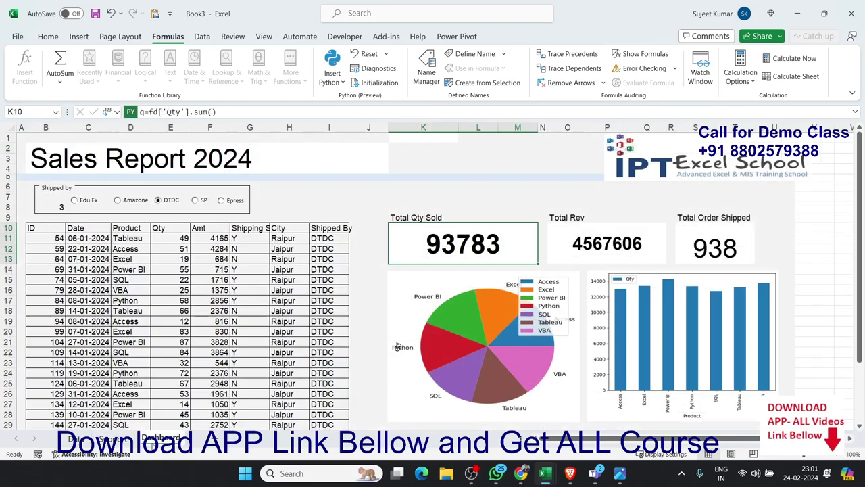
Filter to Amazone and confirm the Support sheet's Qty column from D3 sums to 93743.
{"action": "left_click", "coordinate": [119, 203]}
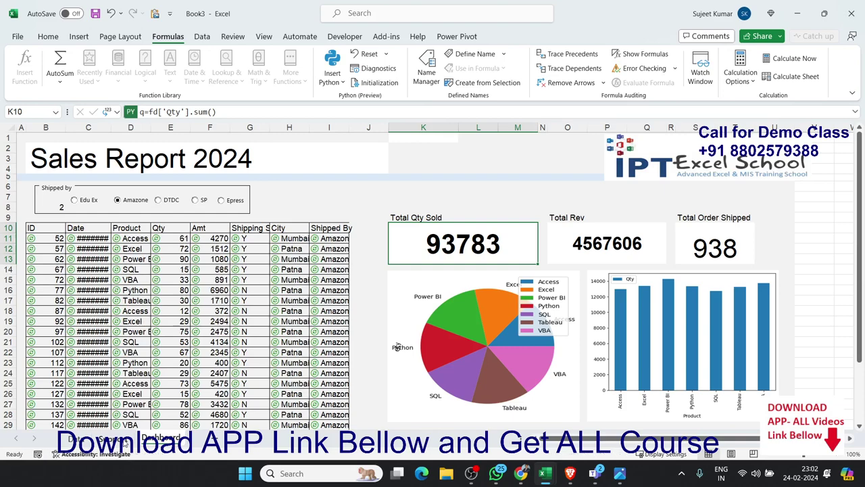
{"action": "left_click", "coordinate": [124, 441]}
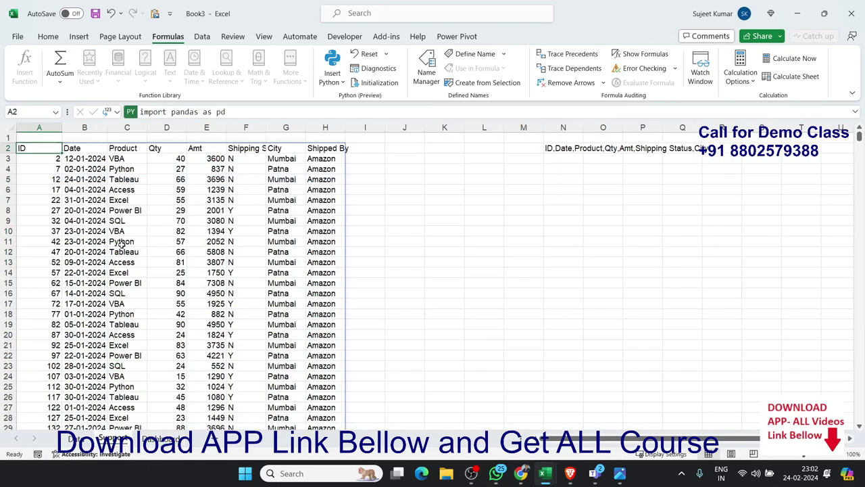
{"action": "left_click", "coordinate": [157, 157]}
{"action": "key", "text": "ctrl+shift+Down"}
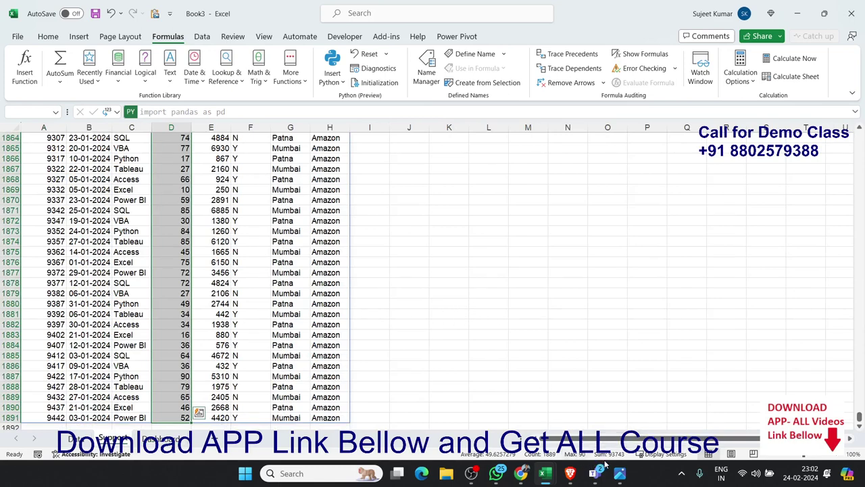
{"action": "scroll", "coordinate": [195, 406], "scroll_direction": "down", "scroll_amount": 3}
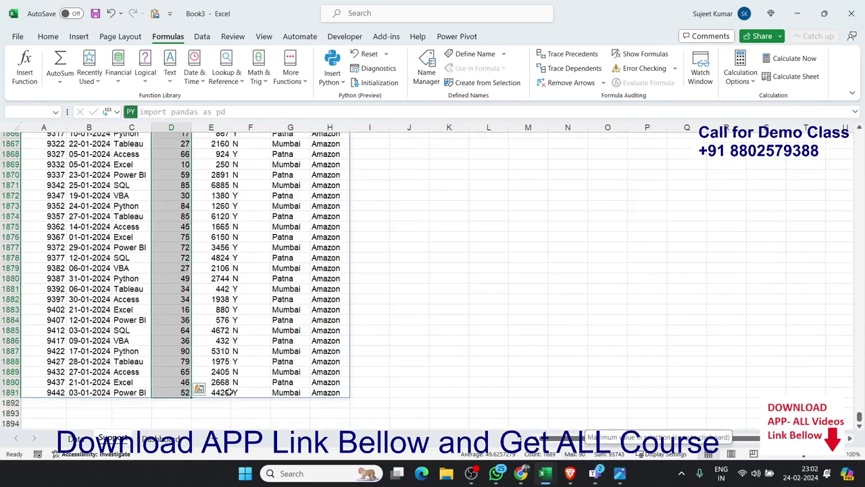
{"action": "scroll", "coordinate": [195, 420], "scroll_direction": "up", "scroll_amount": 5}
{"action": "left_click", "coordinate": [175, 439]}
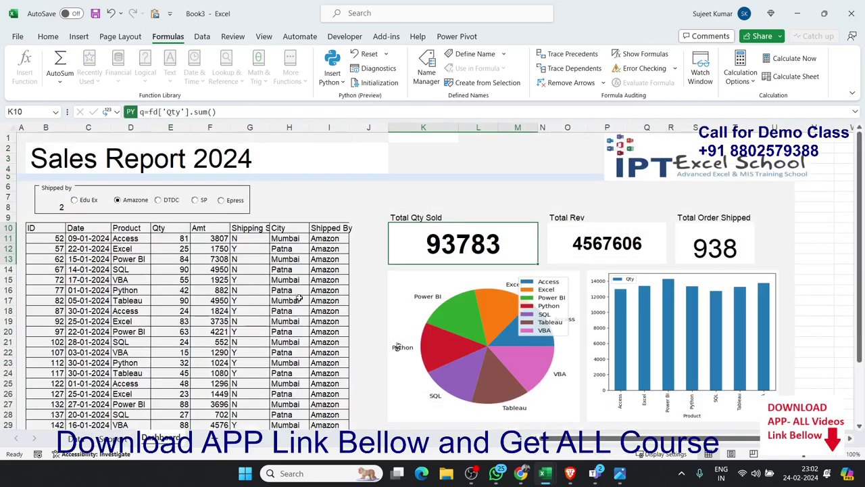
Recommit K10's Python sum formula so the cards show 94144, 4751383 and 947, then start saving.
{"action": "double_click", "coordinate": [453, 249]}
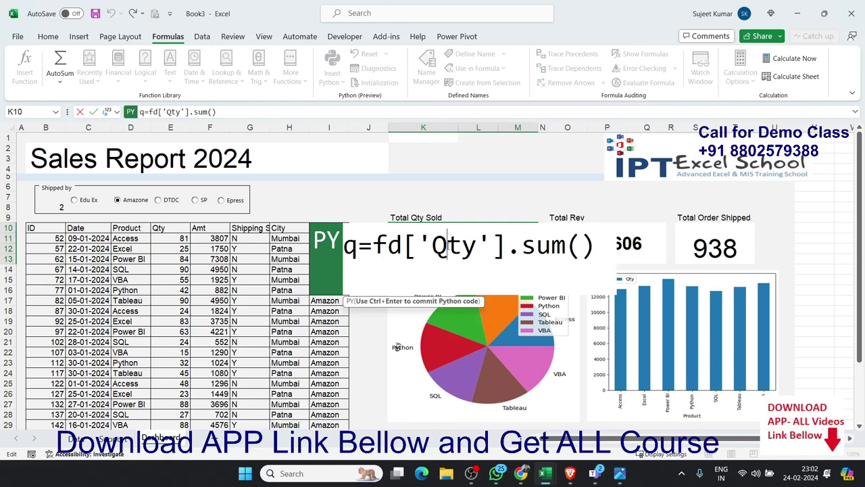
{"action": "key", "text": "ctrl+Return"}
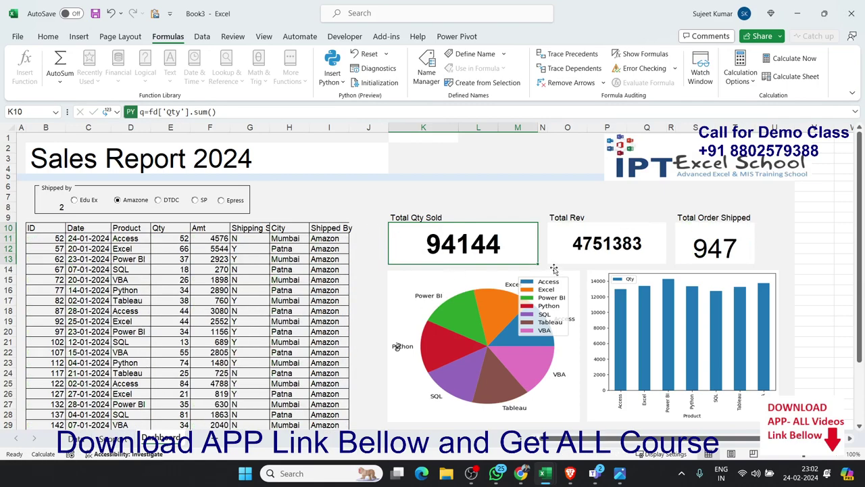
{"action": "left_click", "coordinate": [587, 247]}
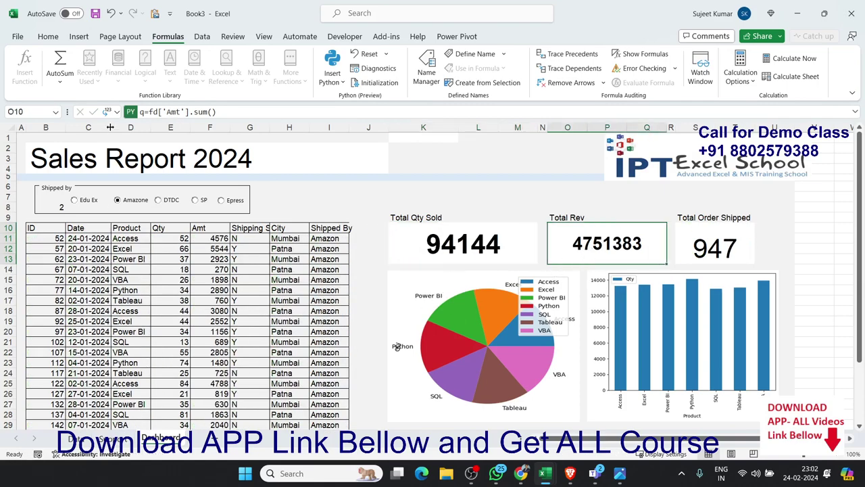
{"action": "left_click", "coordinate": [95, 15]}
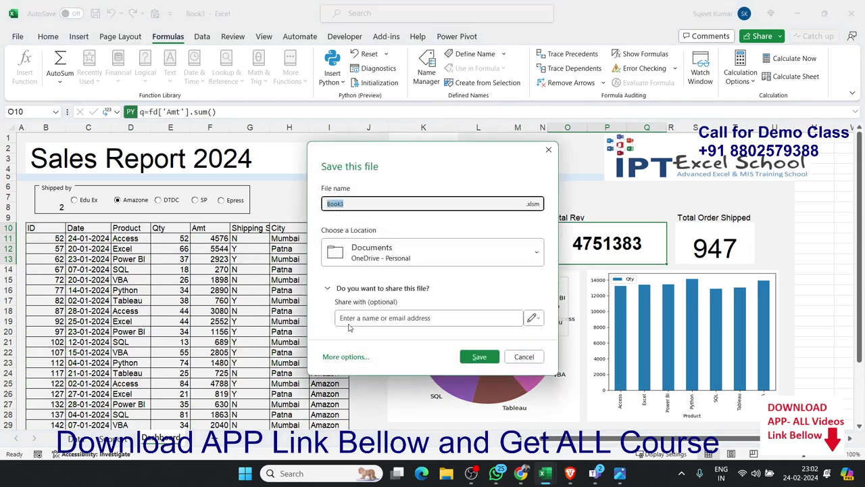
Save the workbook as macro-enabled PyDS on Class_Rec (E:) and close it.
{"action": "left_click", "coordinate": [344, 359]}
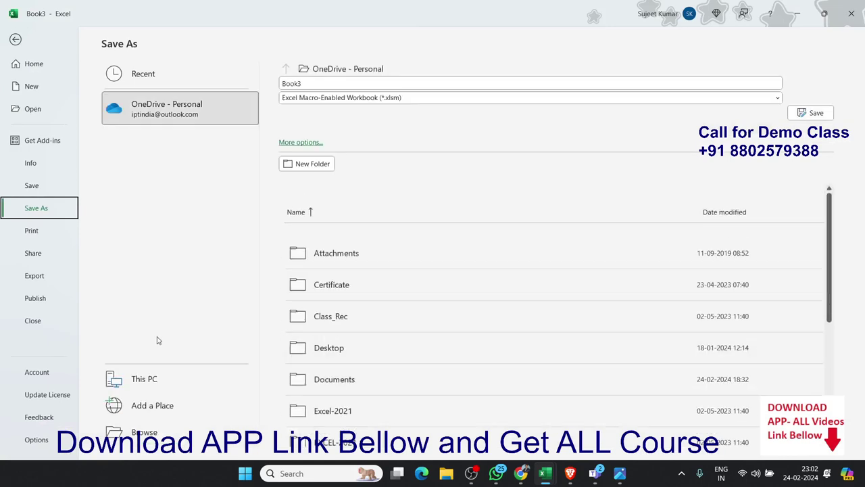
{"action": "left_click", "coordinate": [134, 432]}
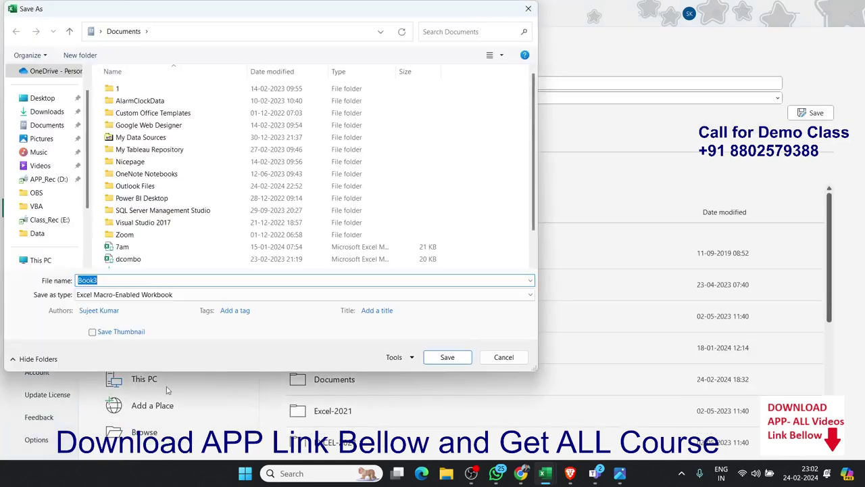
{"action": "type", "text": "DS"}
{"action": "left_click", "coordinate": [62, 226]}
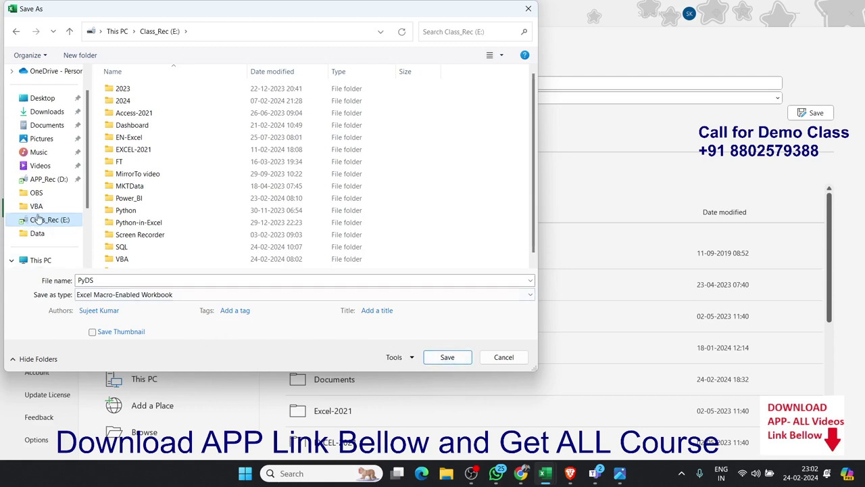
{"action": "left_click", "coordinate": [430, 363]}
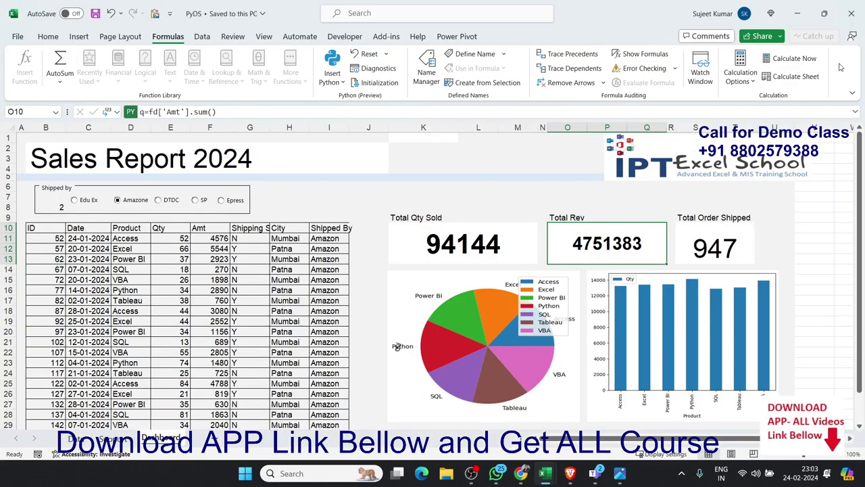
{"action": "left_click", "coordinate": [851, 13]}
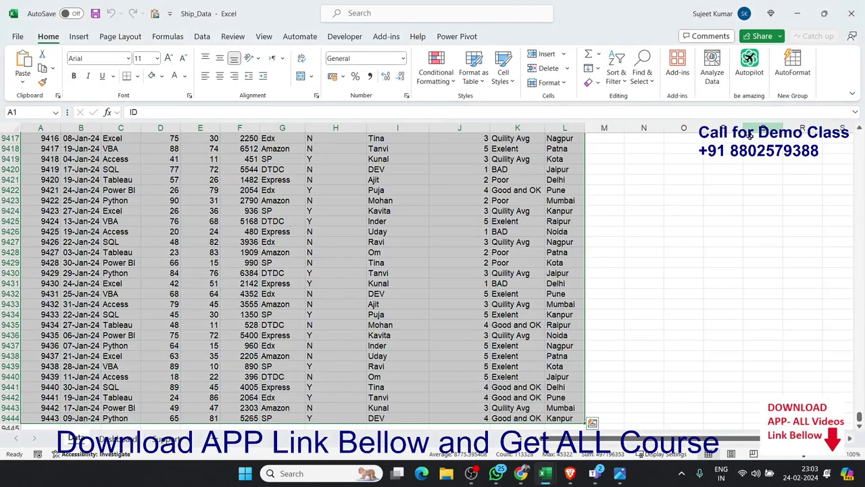